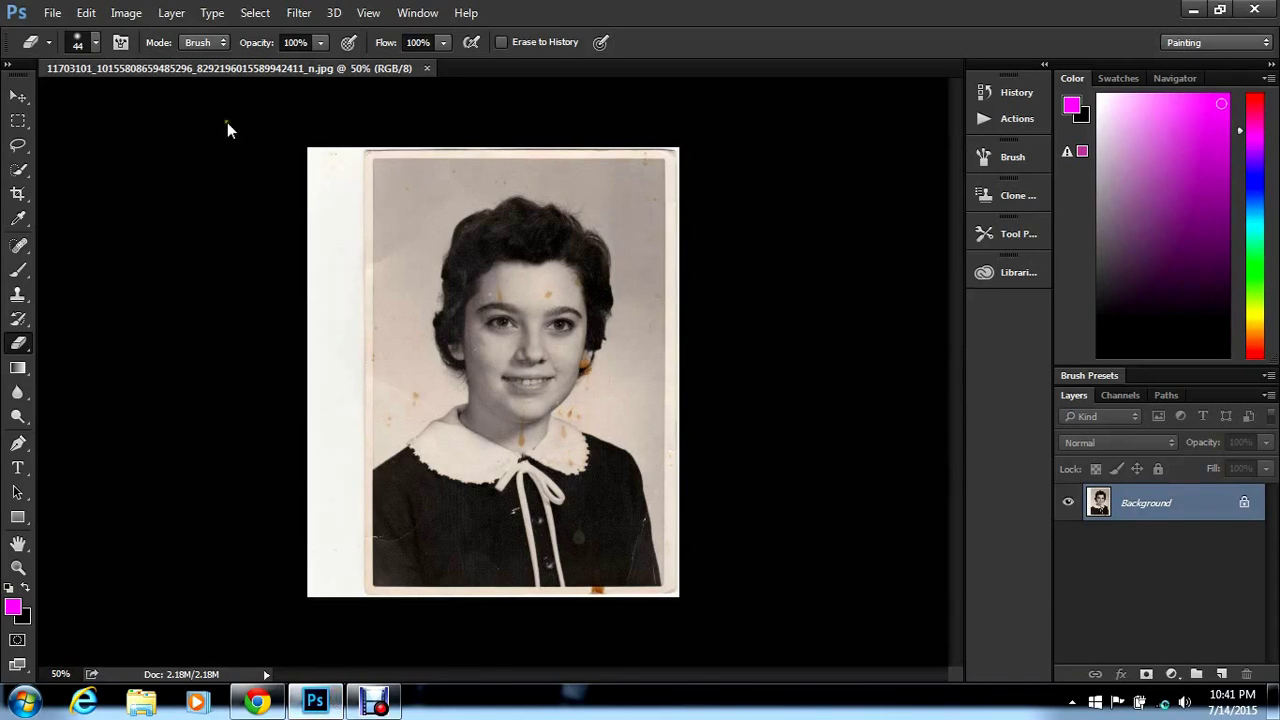
click(368, 13)
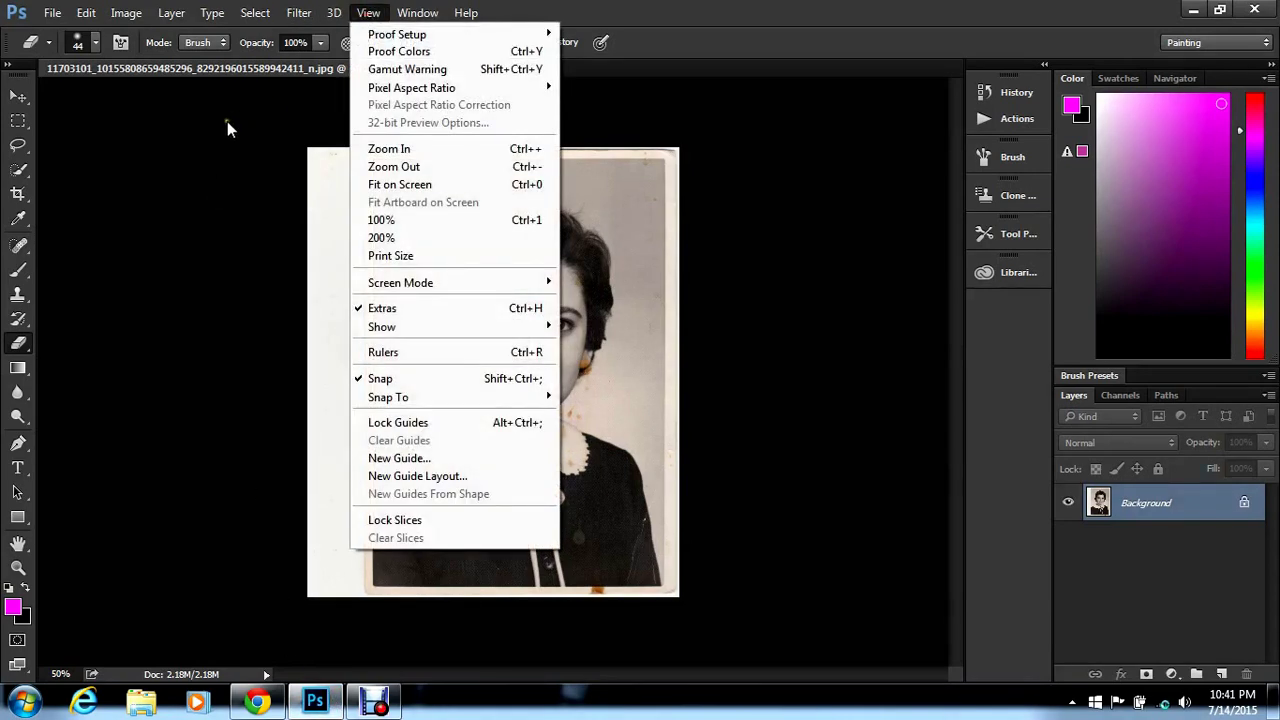
click(227, 121)
click(52, 13)
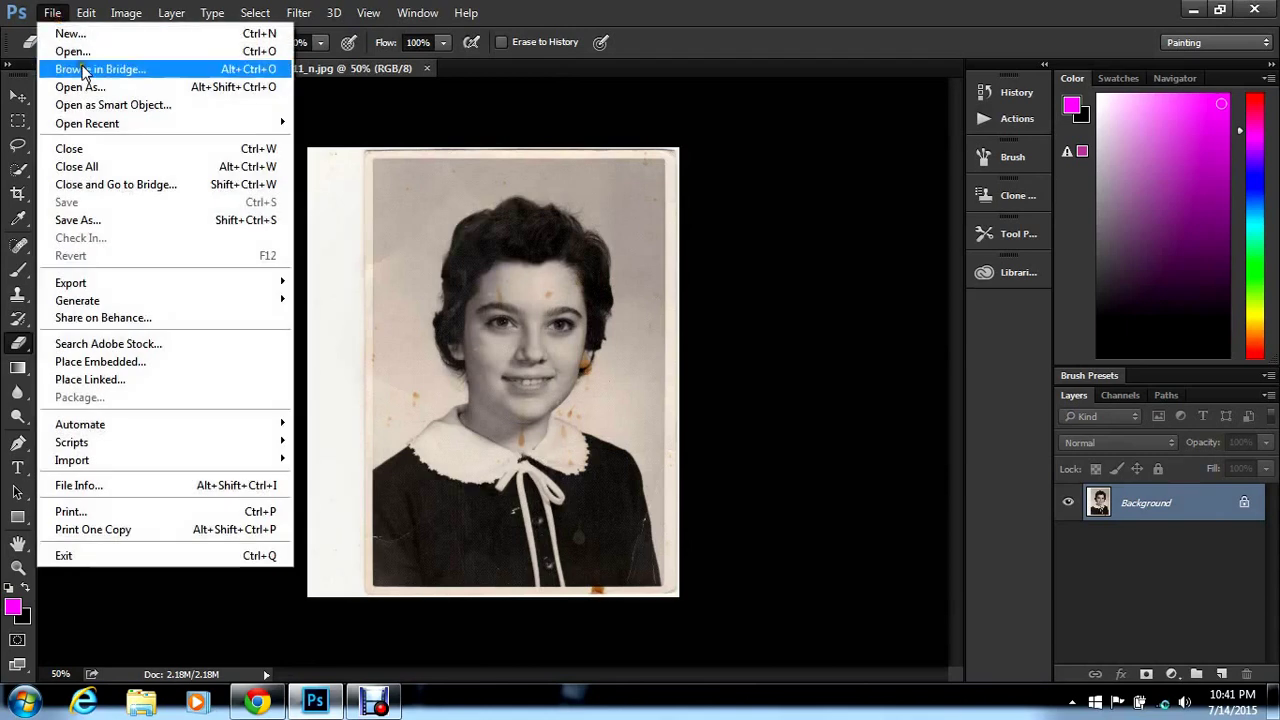
click(476, 137)
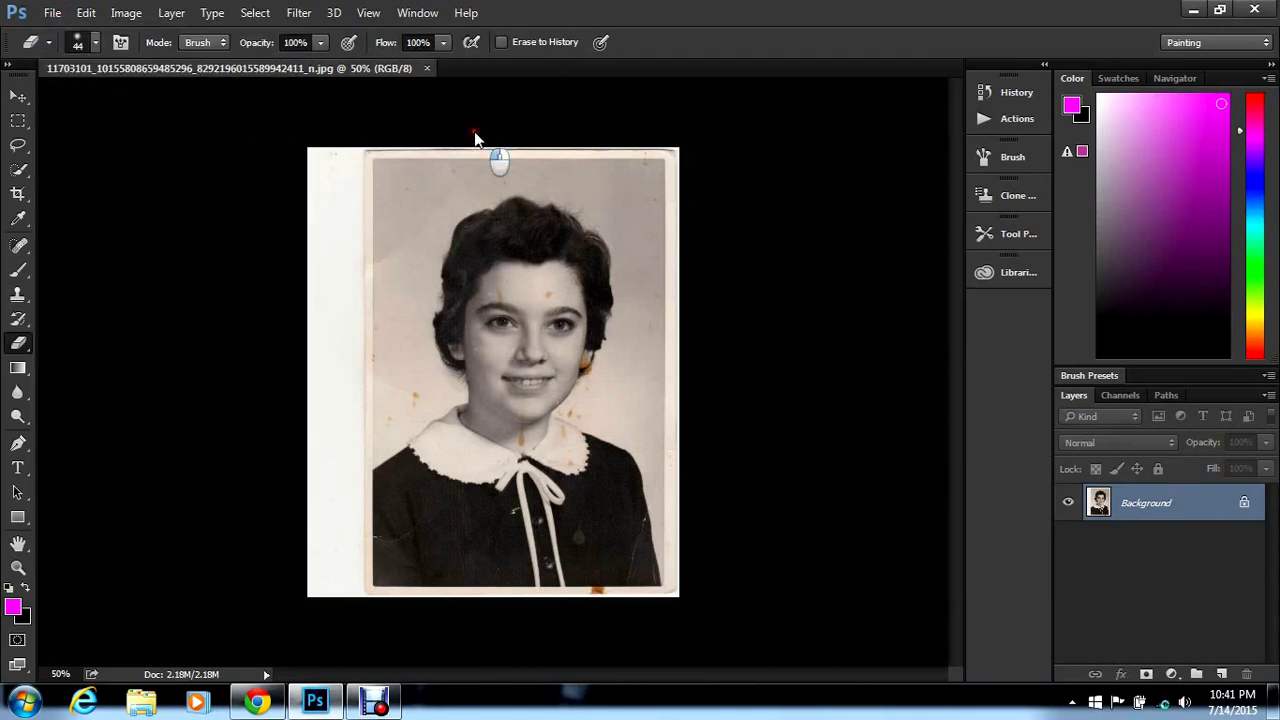
Convert the scanned portrait to black and white with the Default preset of the Black & White adjustment
click(368, 13)
click(401, 150)
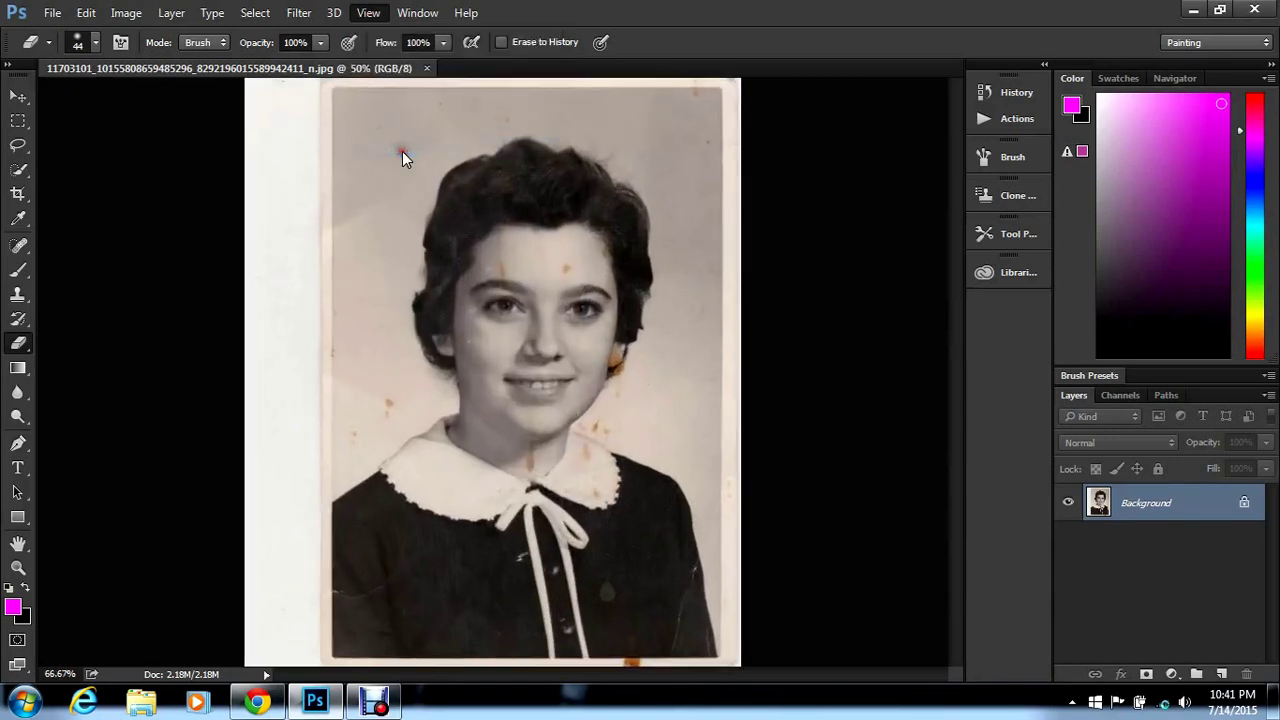
click(368, 13)
click(434, 148)
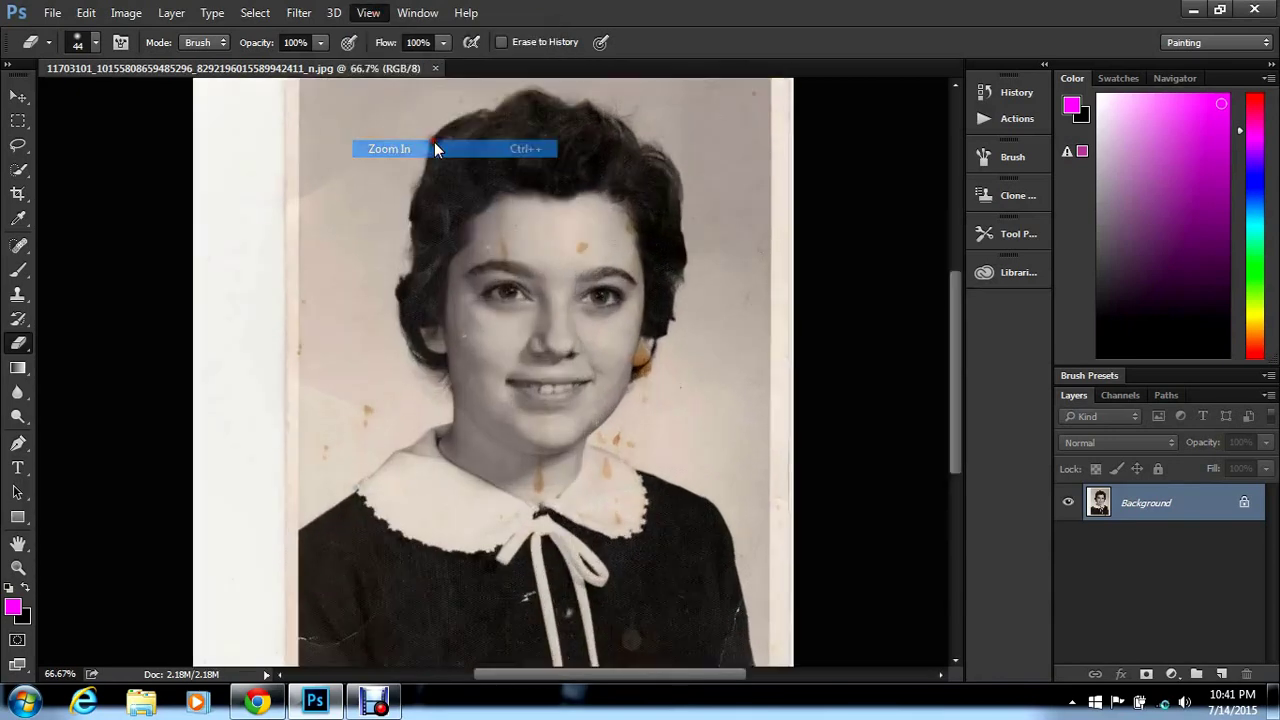
drag(954, 352, 953, 320)
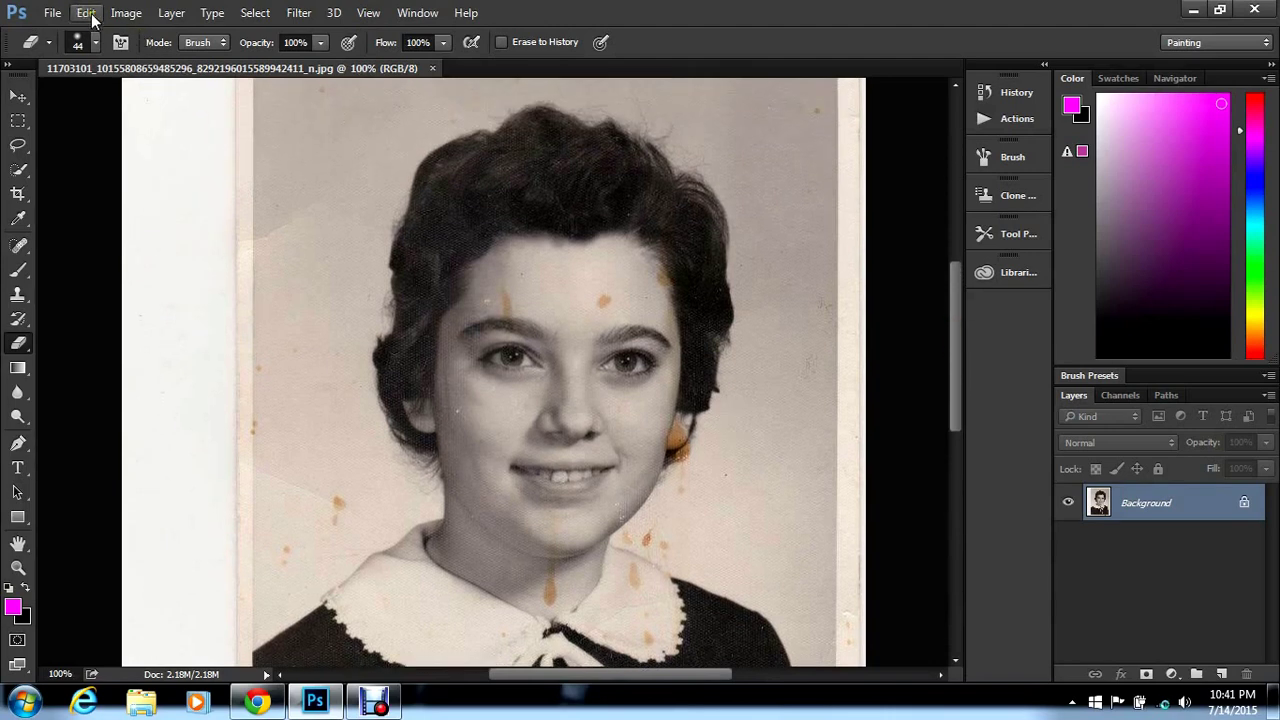
click(130, 14)
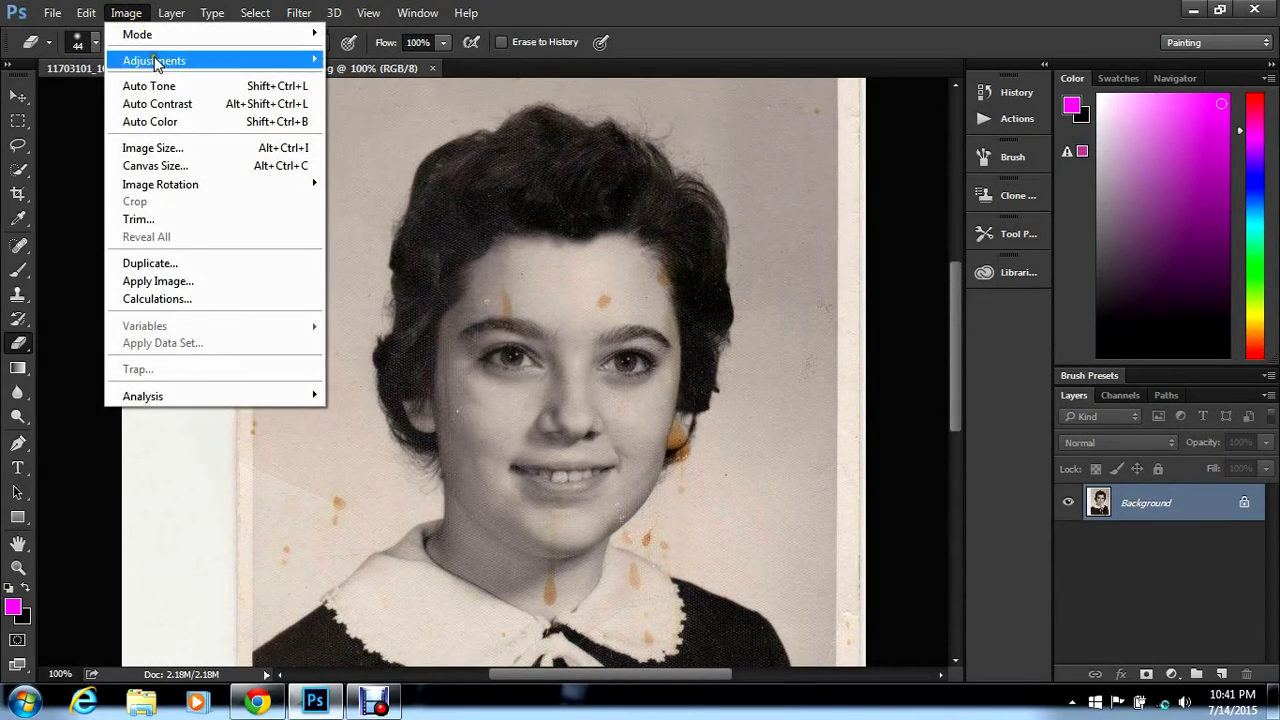
mouse_move(160, 66)
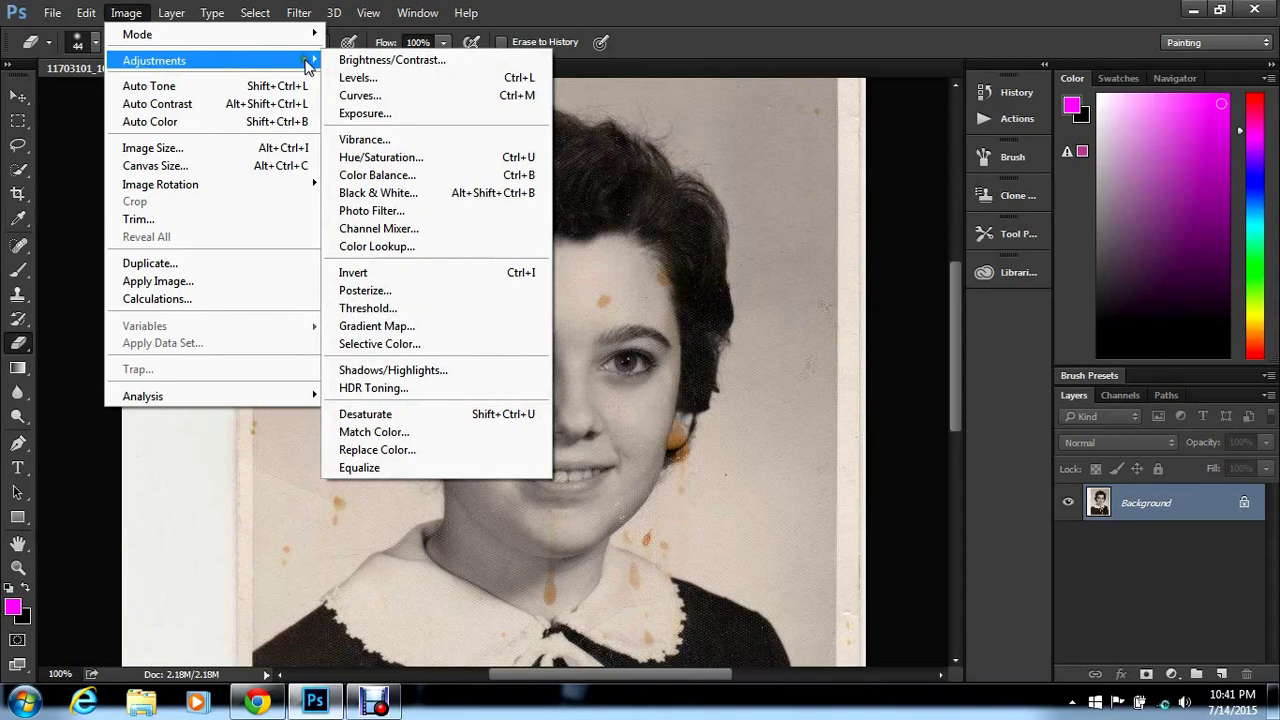
click(398, 200)
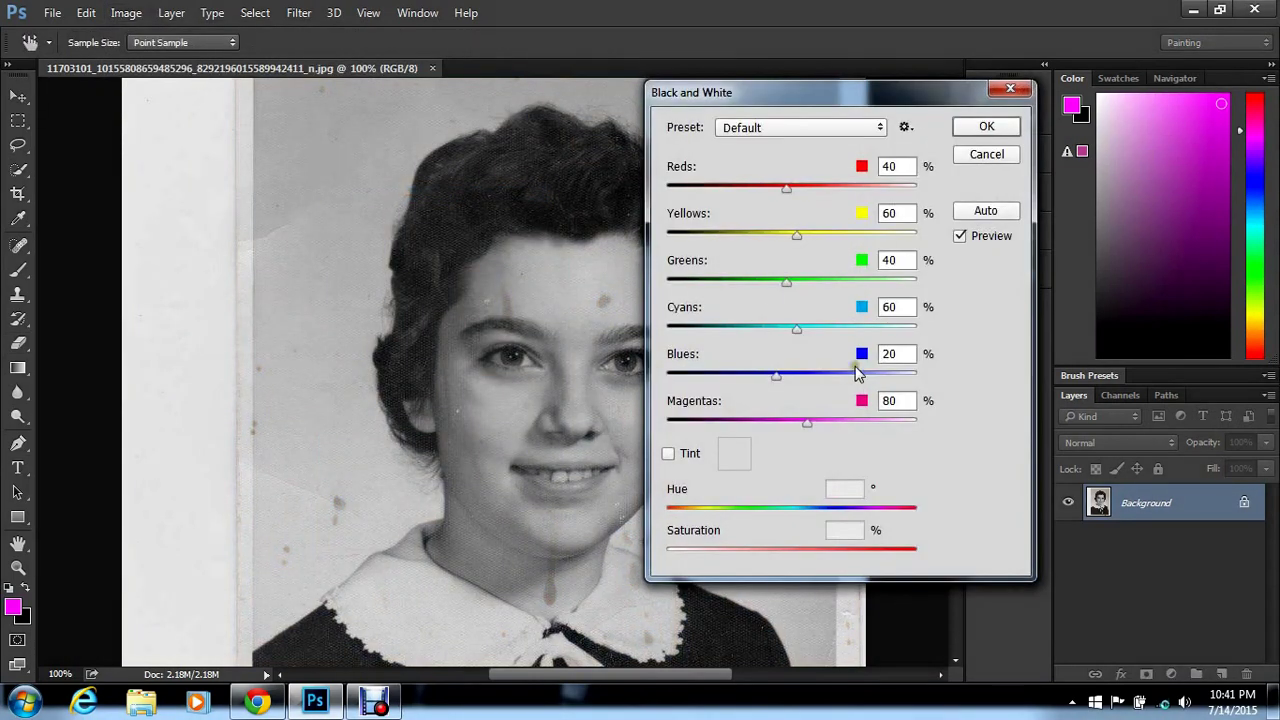
click(986, 128)
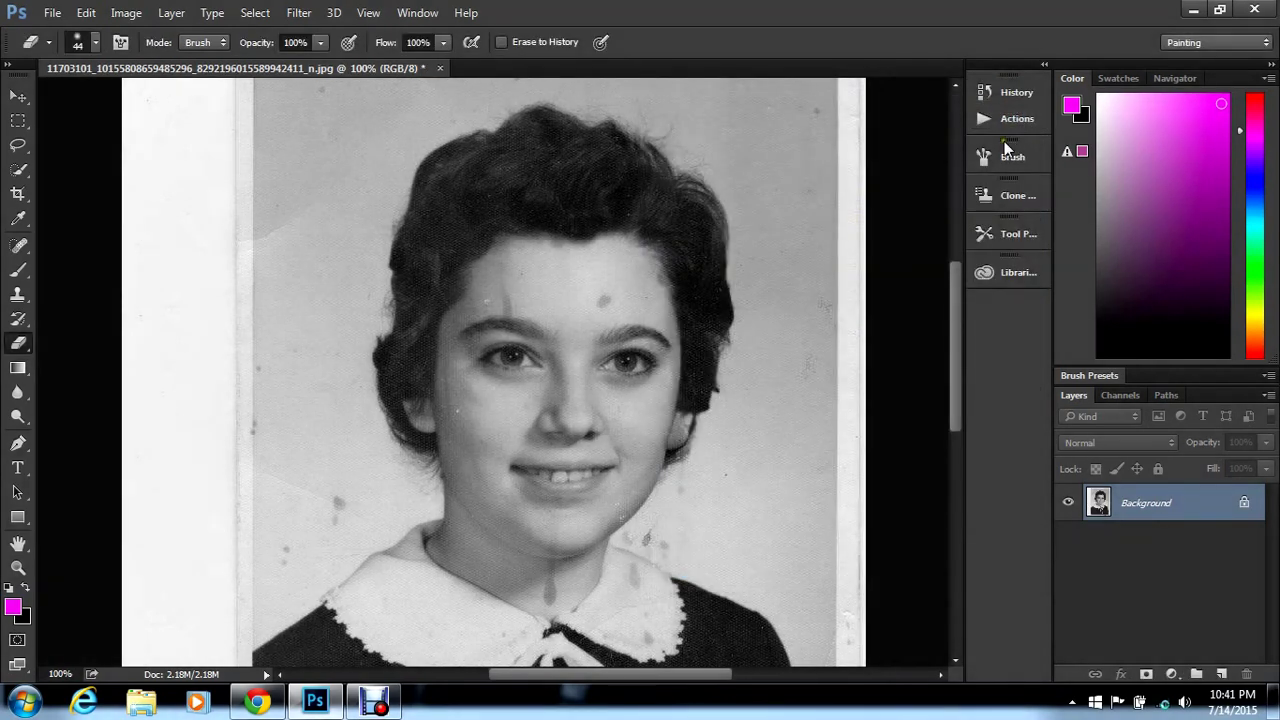
Remove the stain above the right eyebrow and the spots in the upper background with the content-aware Spot Healing Brush
mouse_move(959, 358)
mouse_down()
mouse_move(980, 463)
mouse_move(975, 342)
mouse_up()
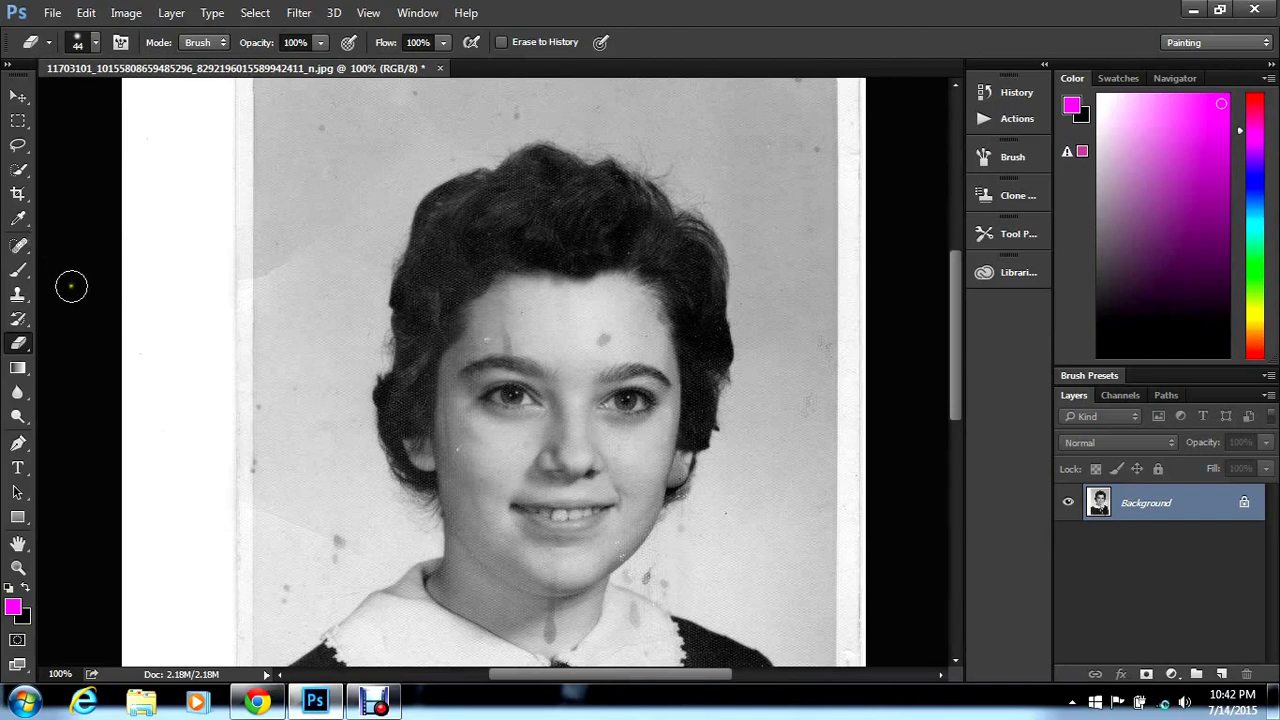
click(27, 248)
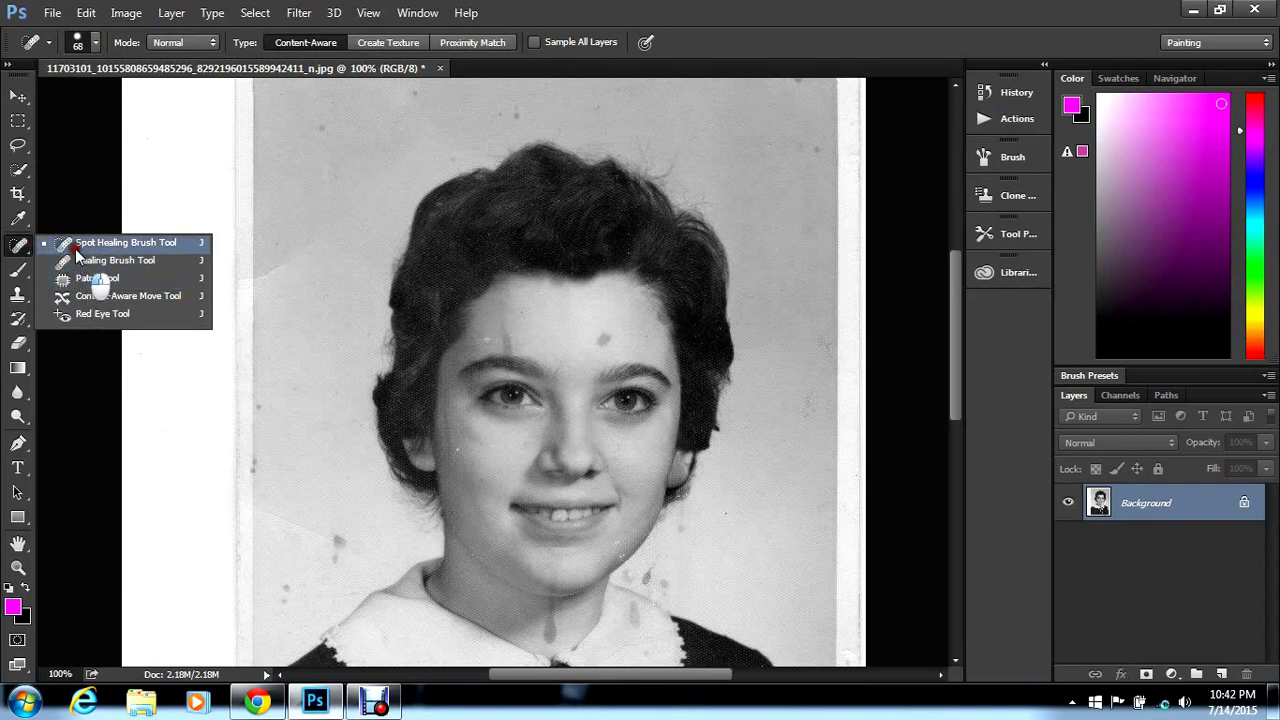
click(75, 246)
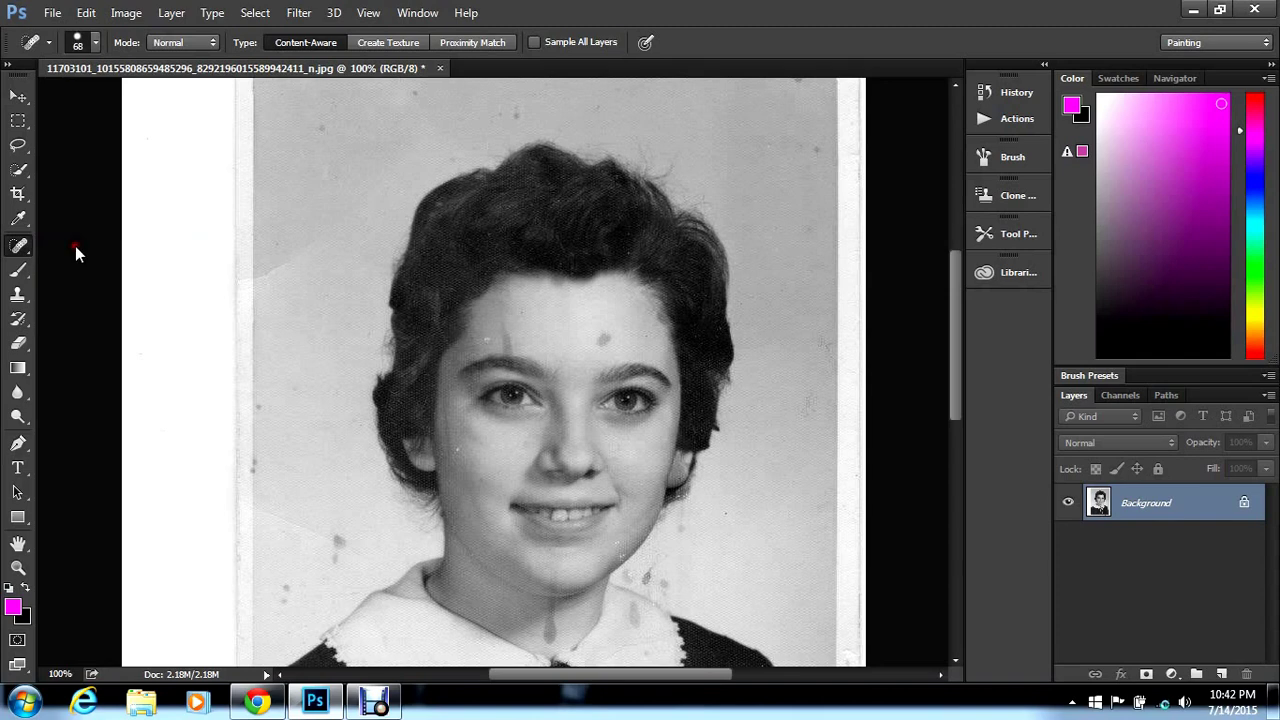
click(596, 334)
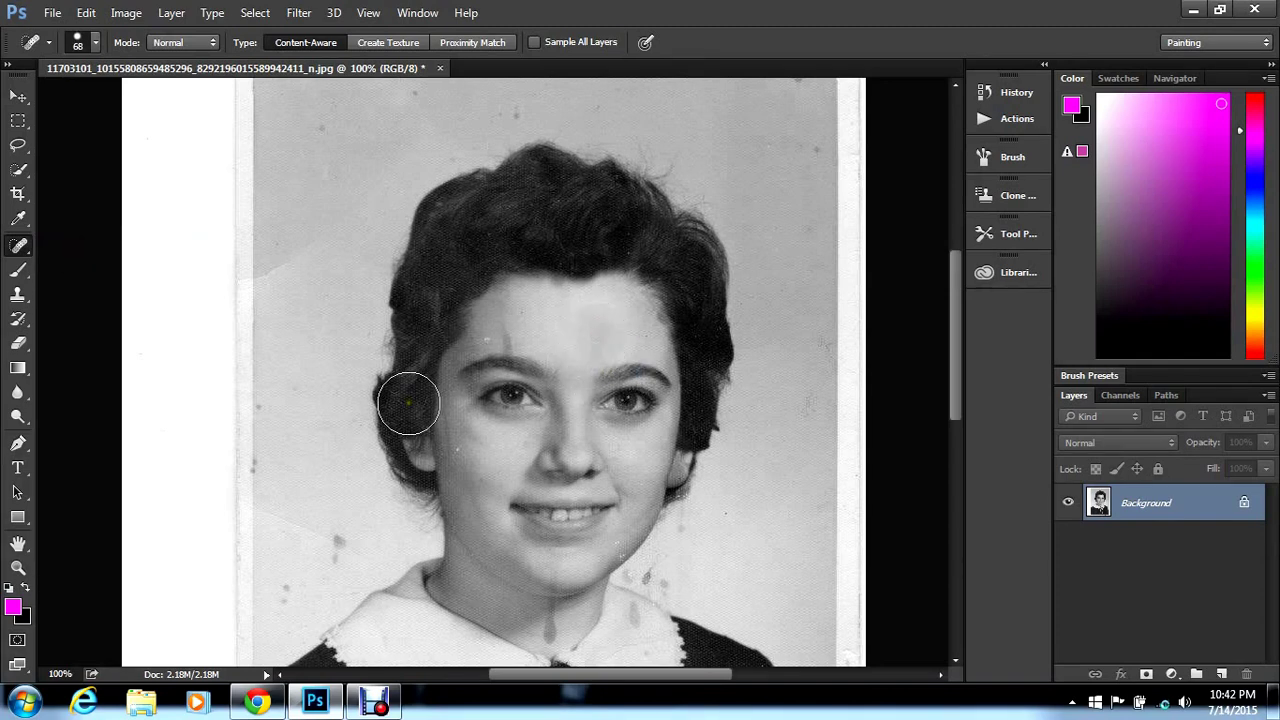
click(798, 153)
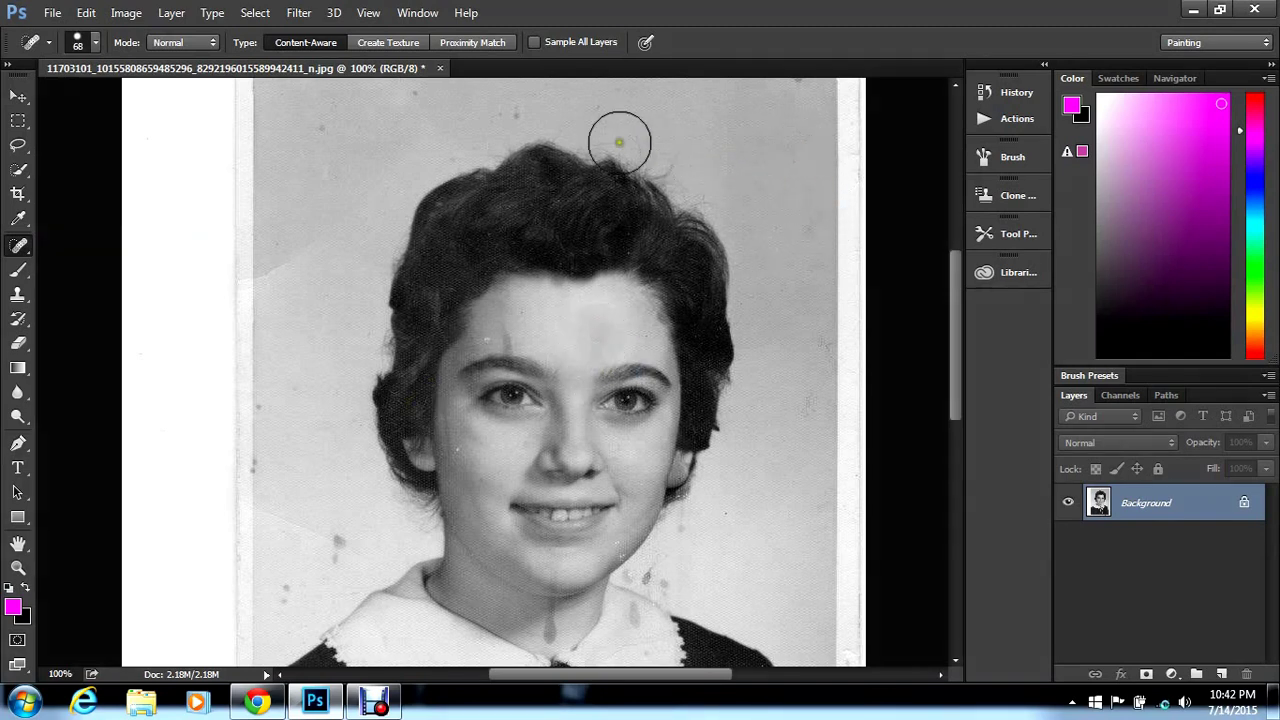
click(509, 117)
click(407, 112)
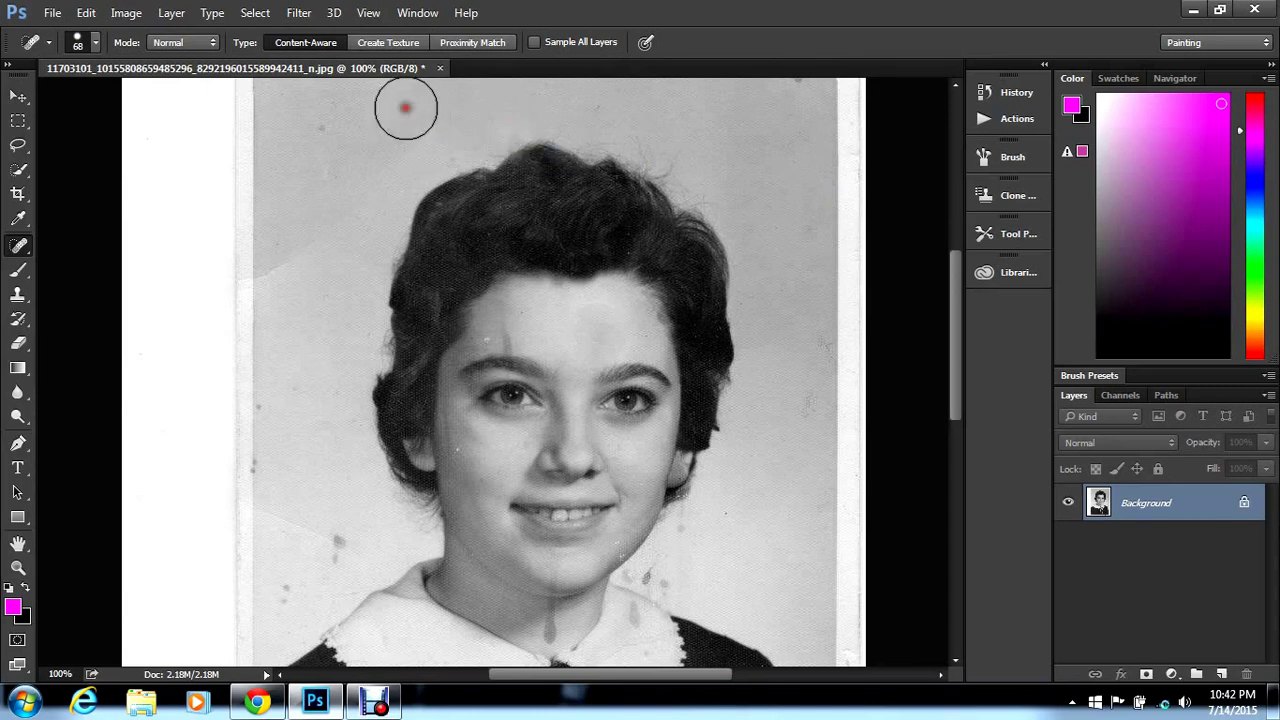
click(310, 130)
Heal the stains in the background on both sides of the neck, just above the shoulders
click(340, 537)
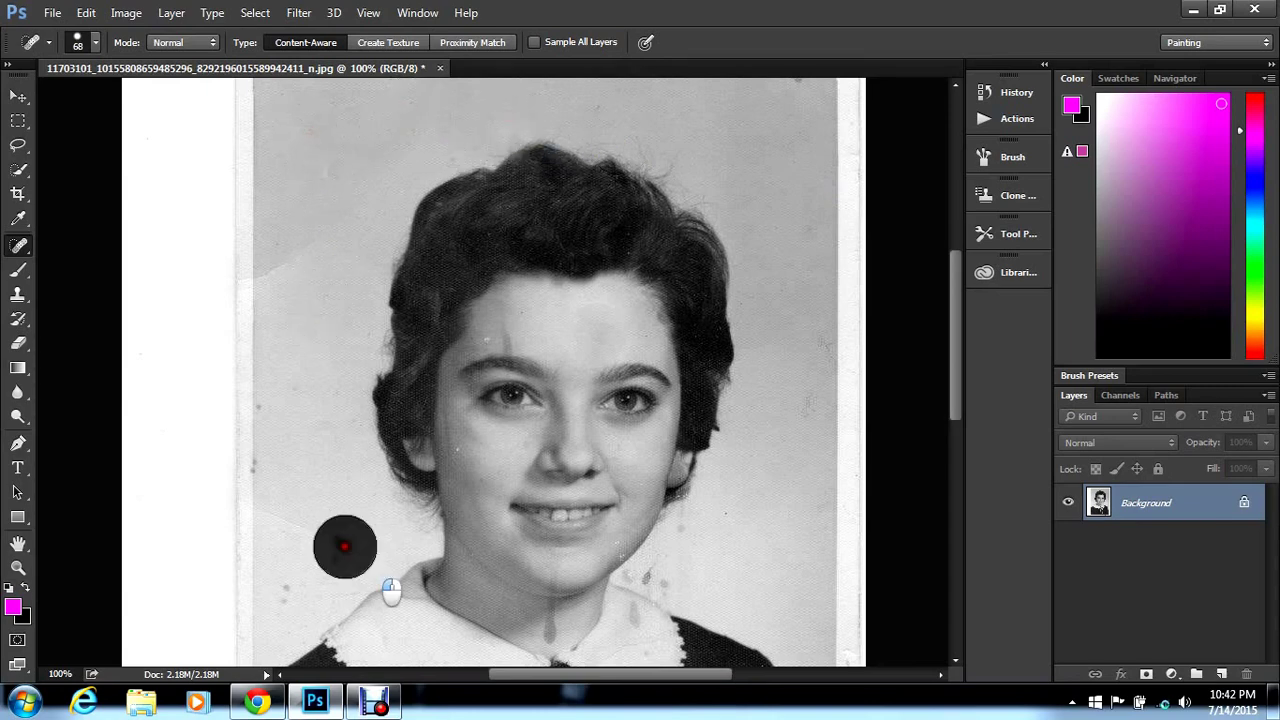
click(300, 526)
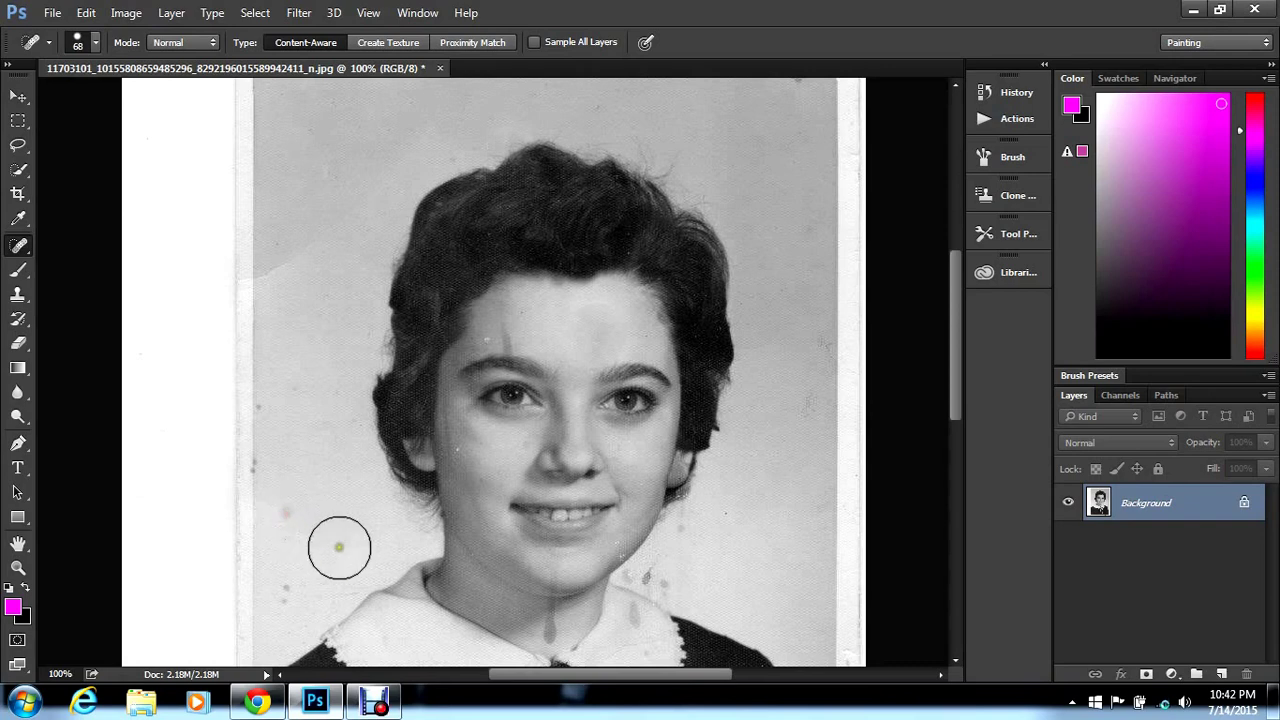
click(285, 584)
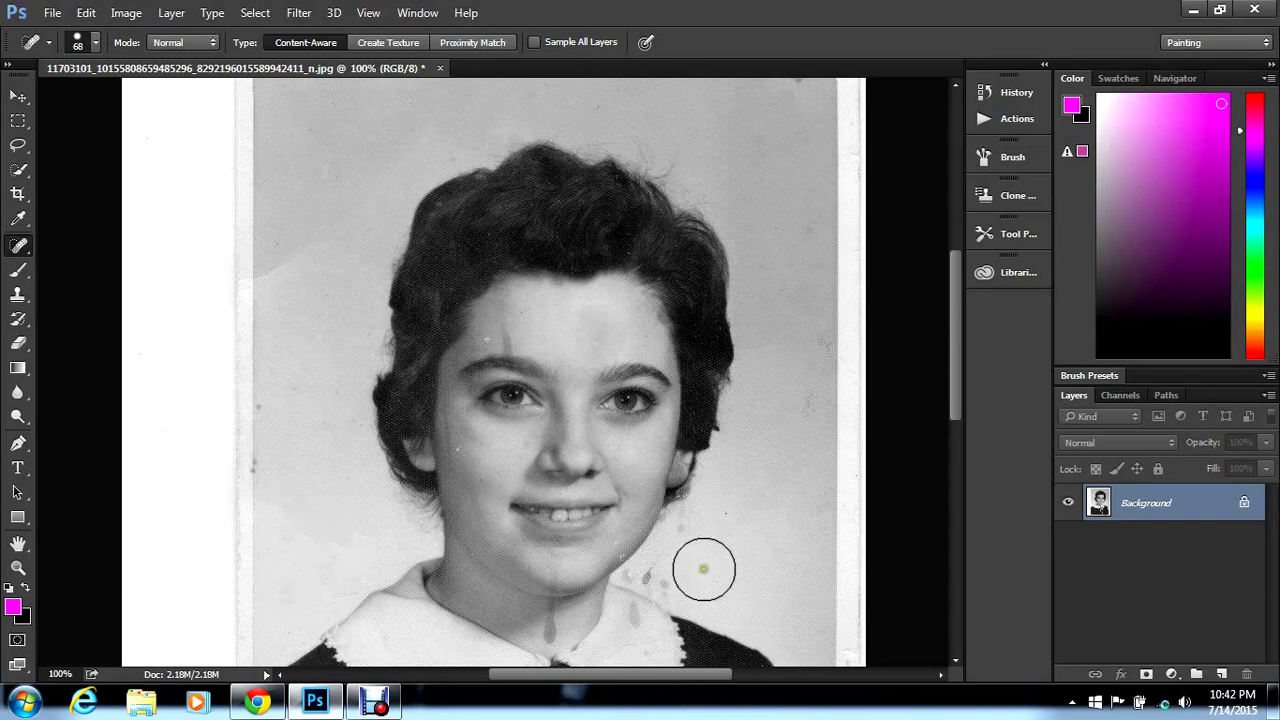
click(686, 534)
click(662, 572)
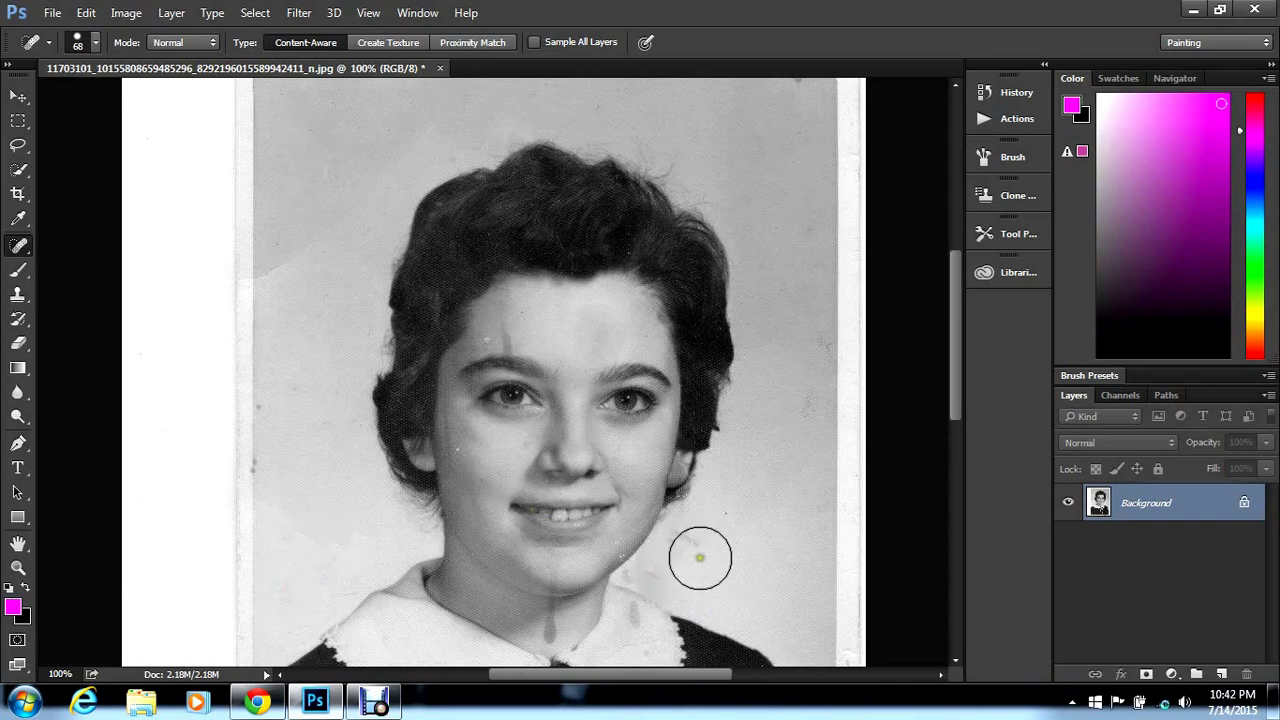
click(704, 556)
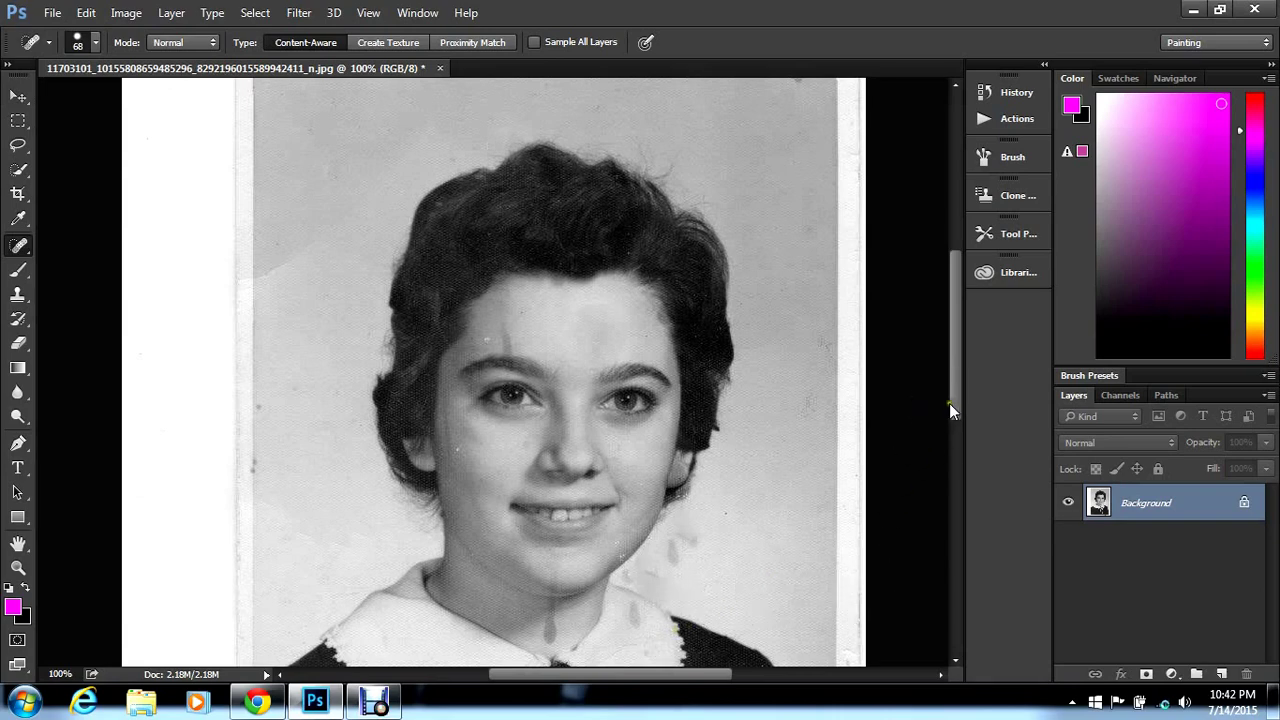
Try to heal the stain above the left eyebrow with the Spot Healing Brush, and undo that stroke
mouse_move(952, 402)
mouse_down()
mouse_move(963, 482)
mouse_move(951, 405)
mouse_up()
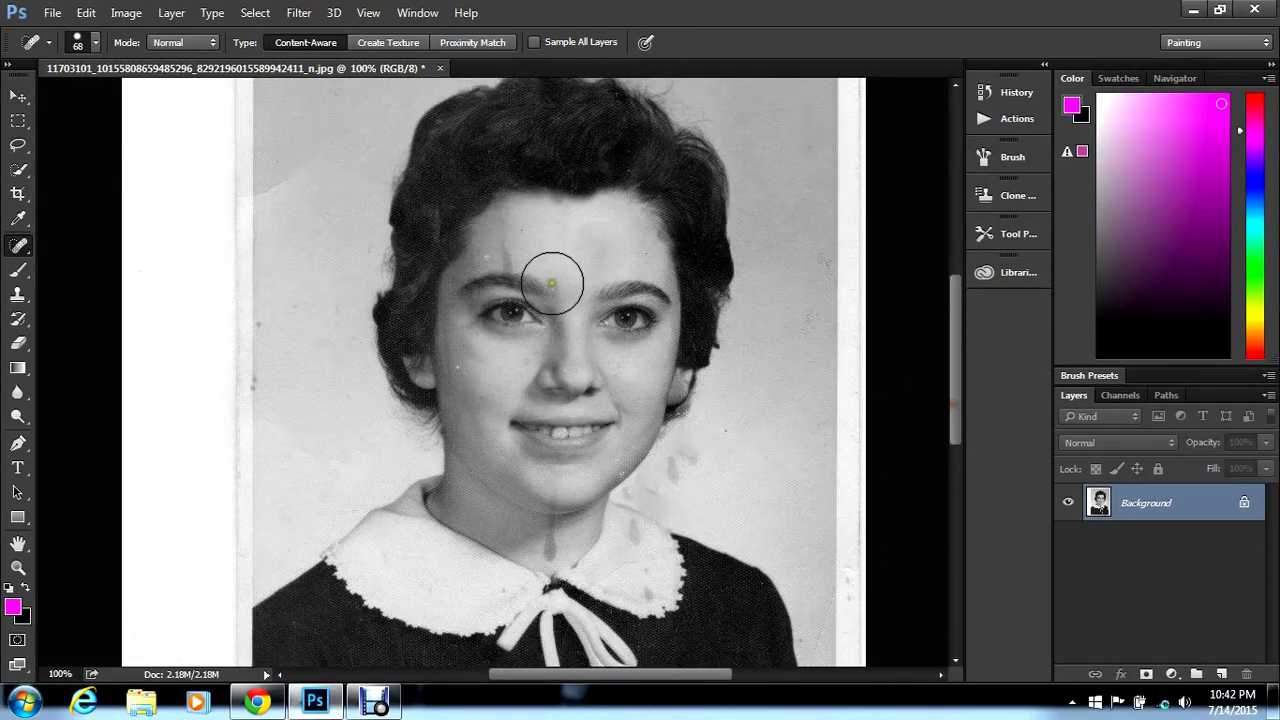
click(510, 244)
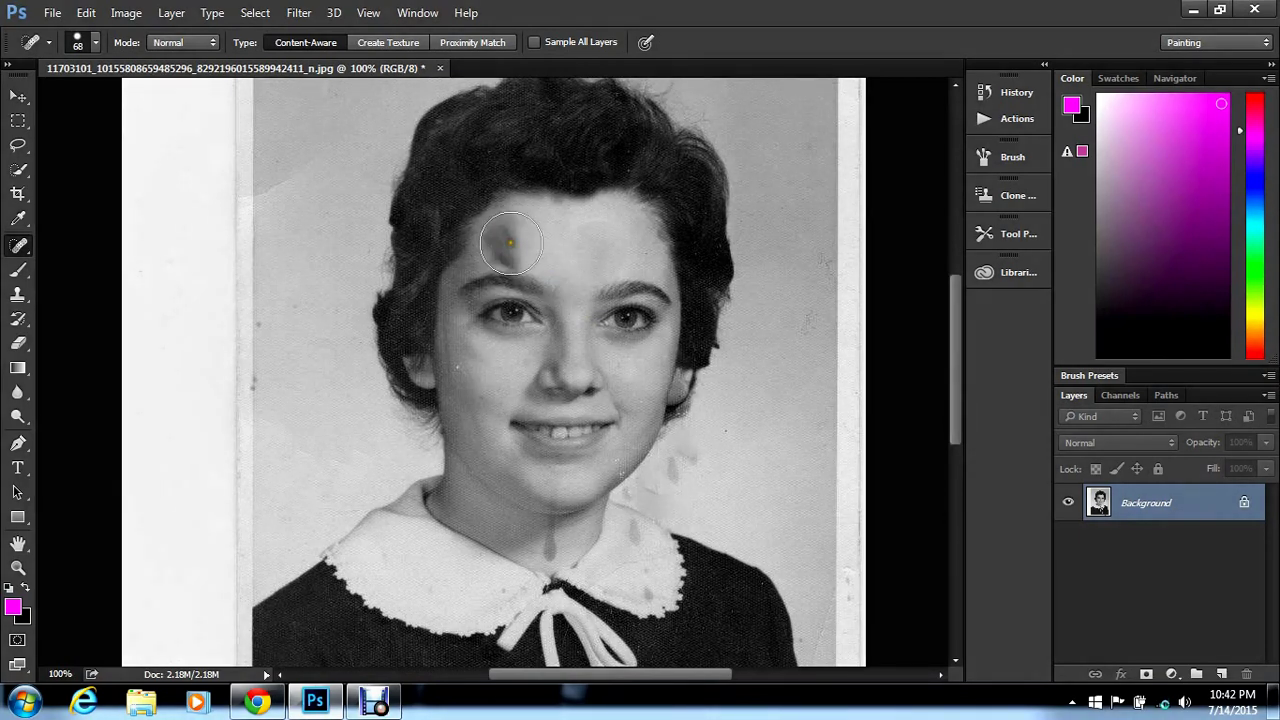
click(86, 12)
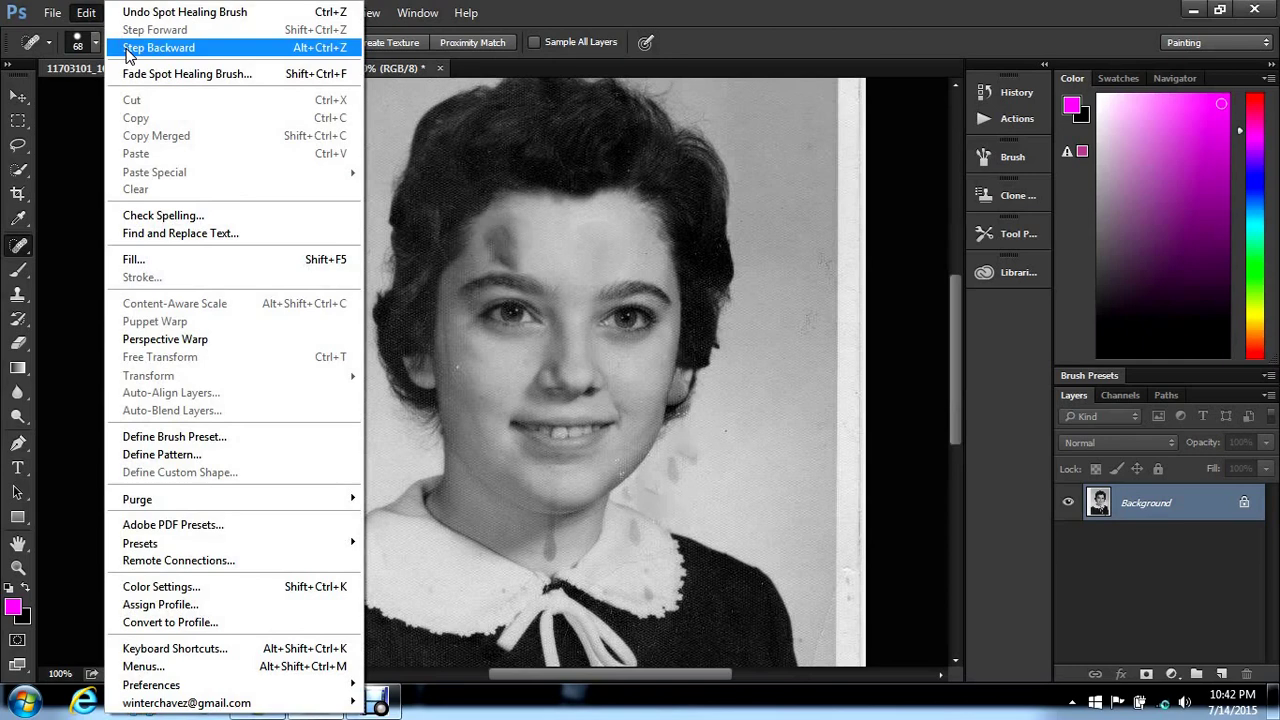
click(127, 48)
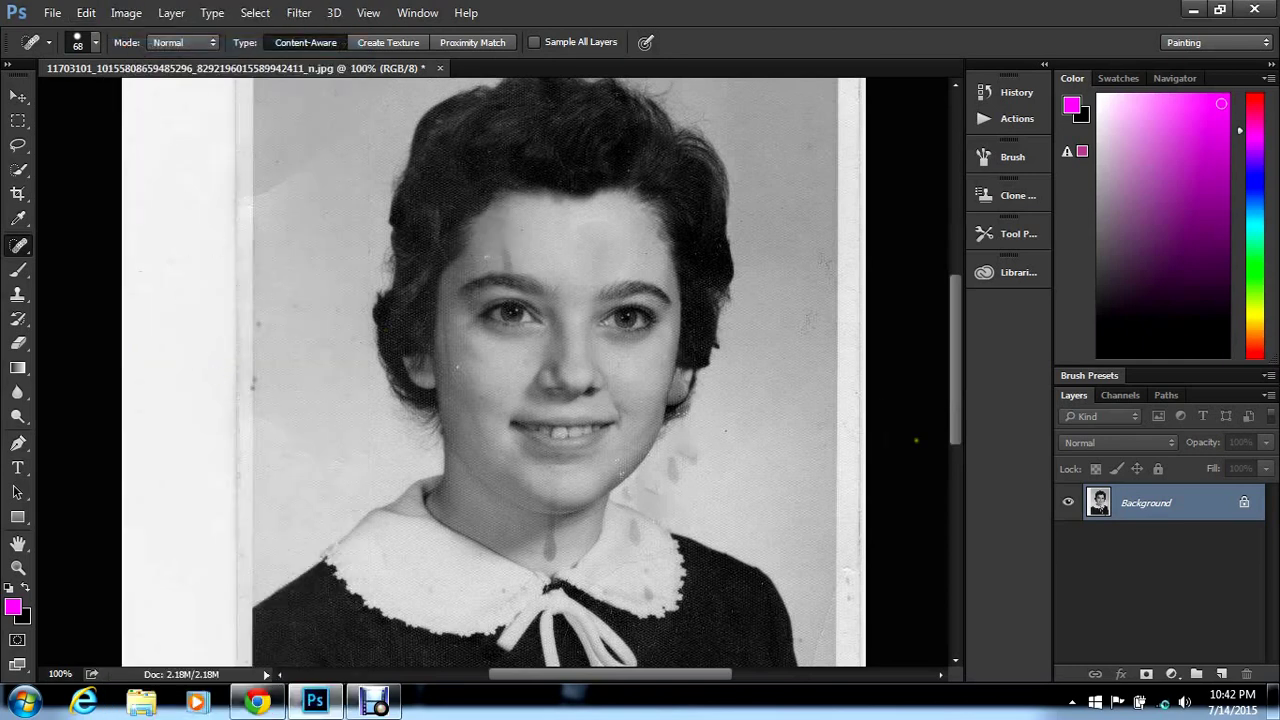
Heal the round stain on the dark sweater and the white scratch beside the collar ribbon
drag(954, 413, 985, 481)
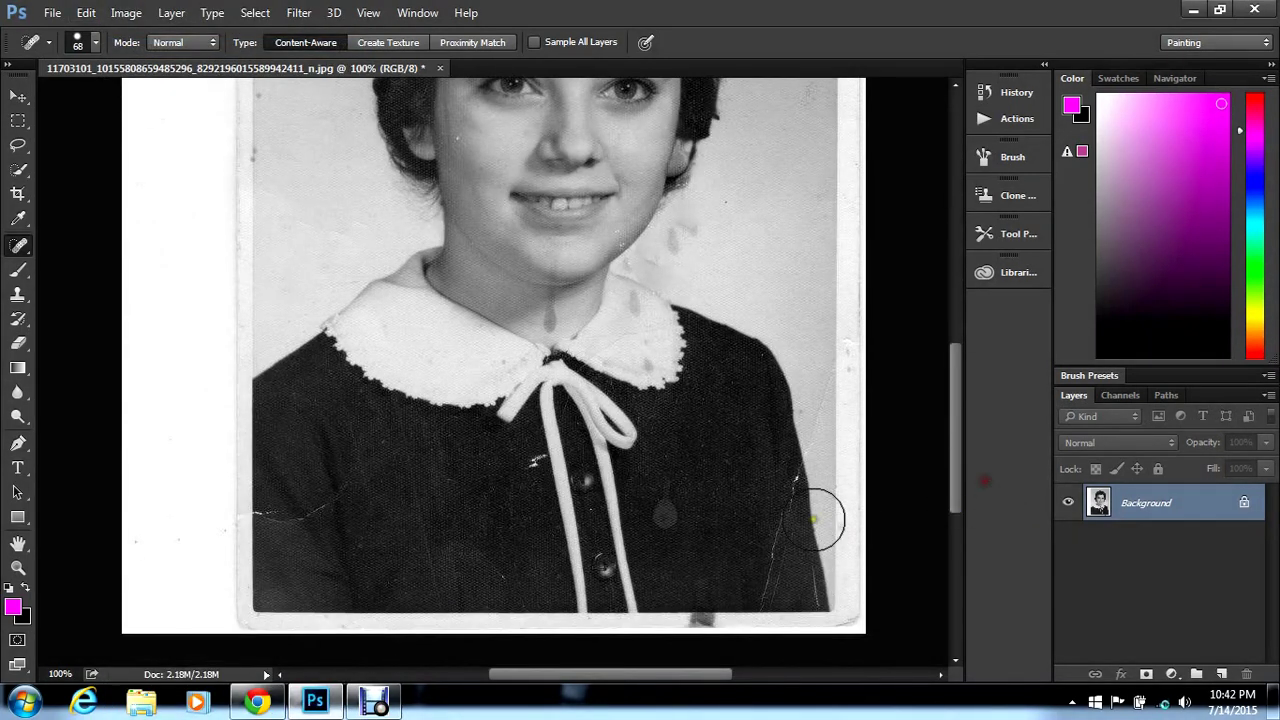
click(664, 507)
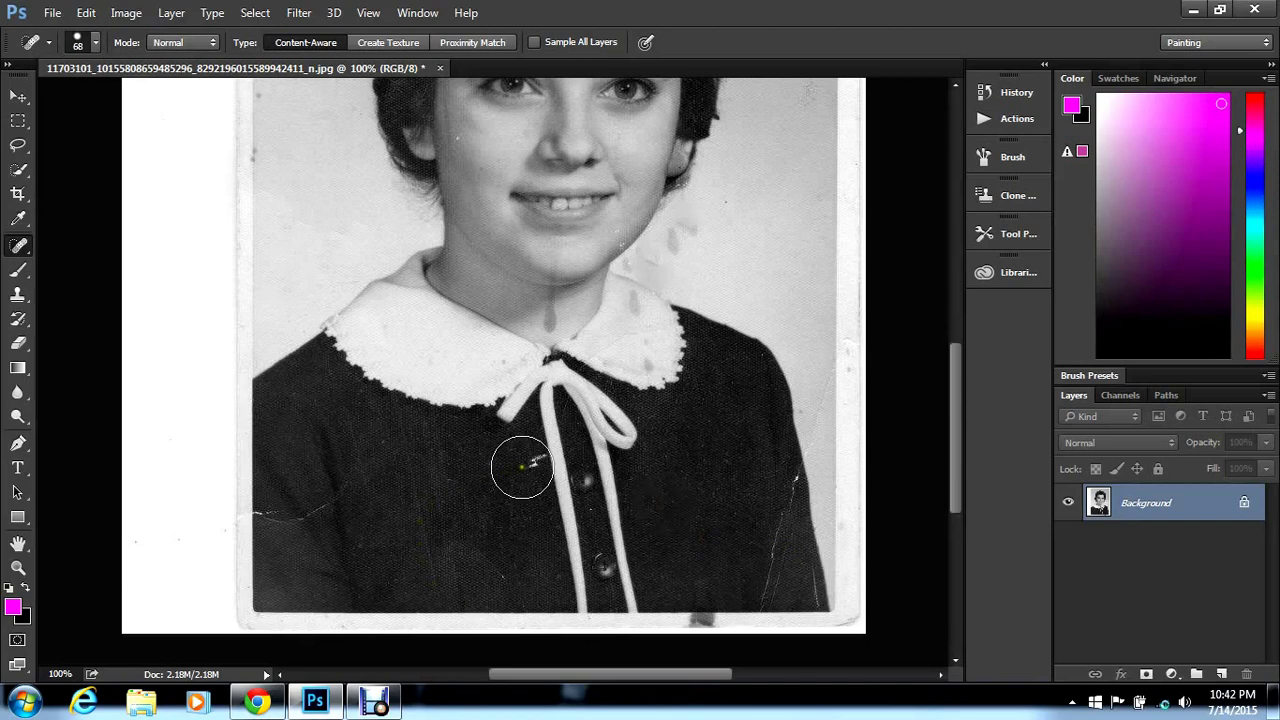
click(520, 466)
Set the healing brush size to 37 px and remove the smudges beside the neck and the stains on the collar's right side
click(95, 47)
click(62, 97)
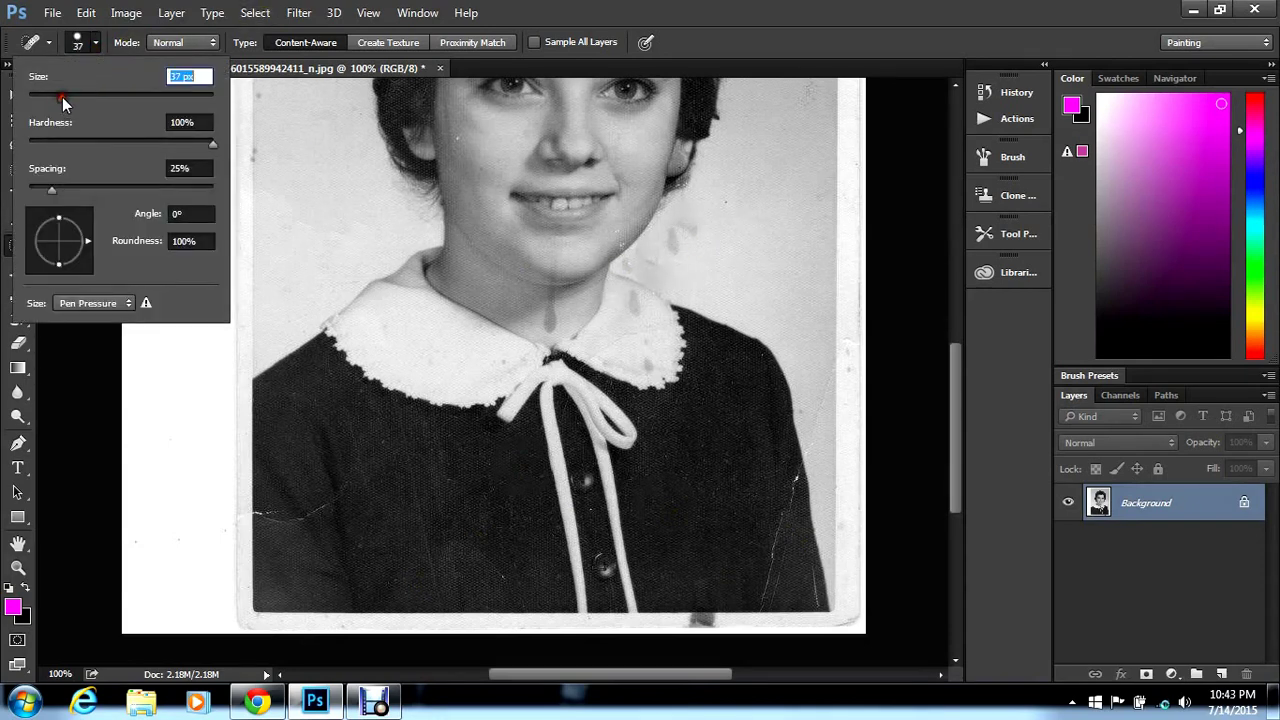
click(698, 228)
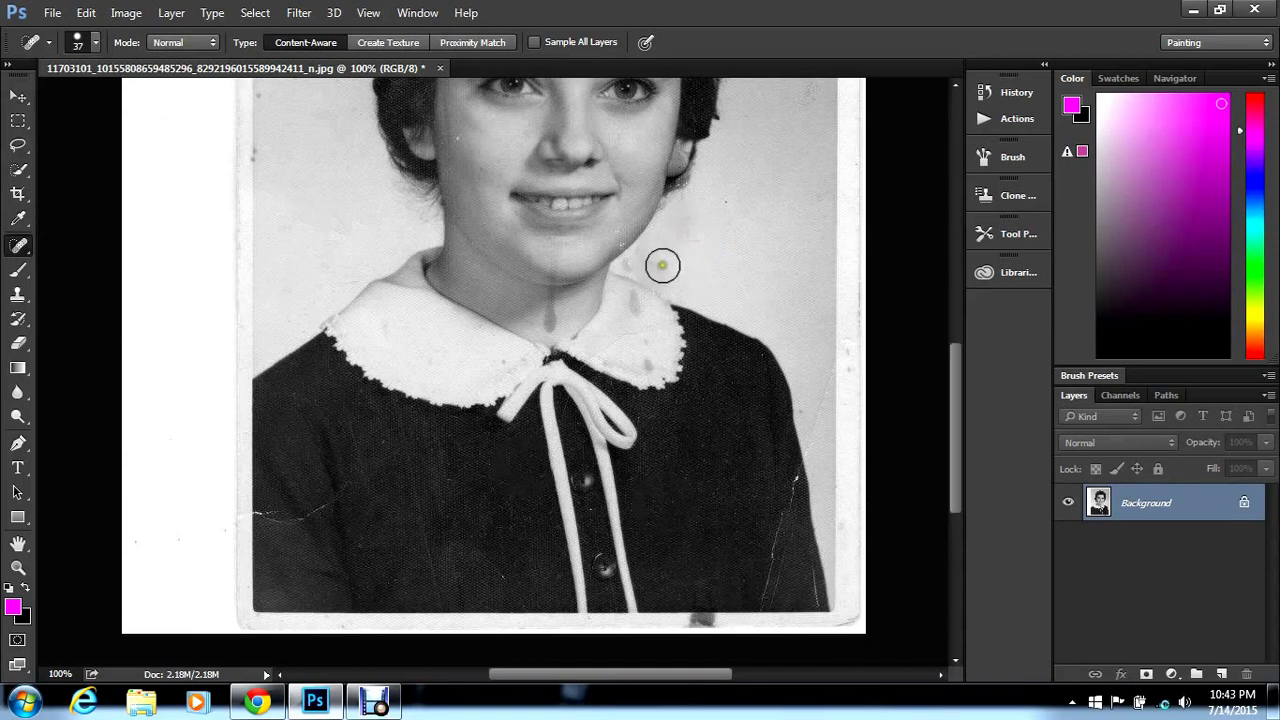
click(638, 306)
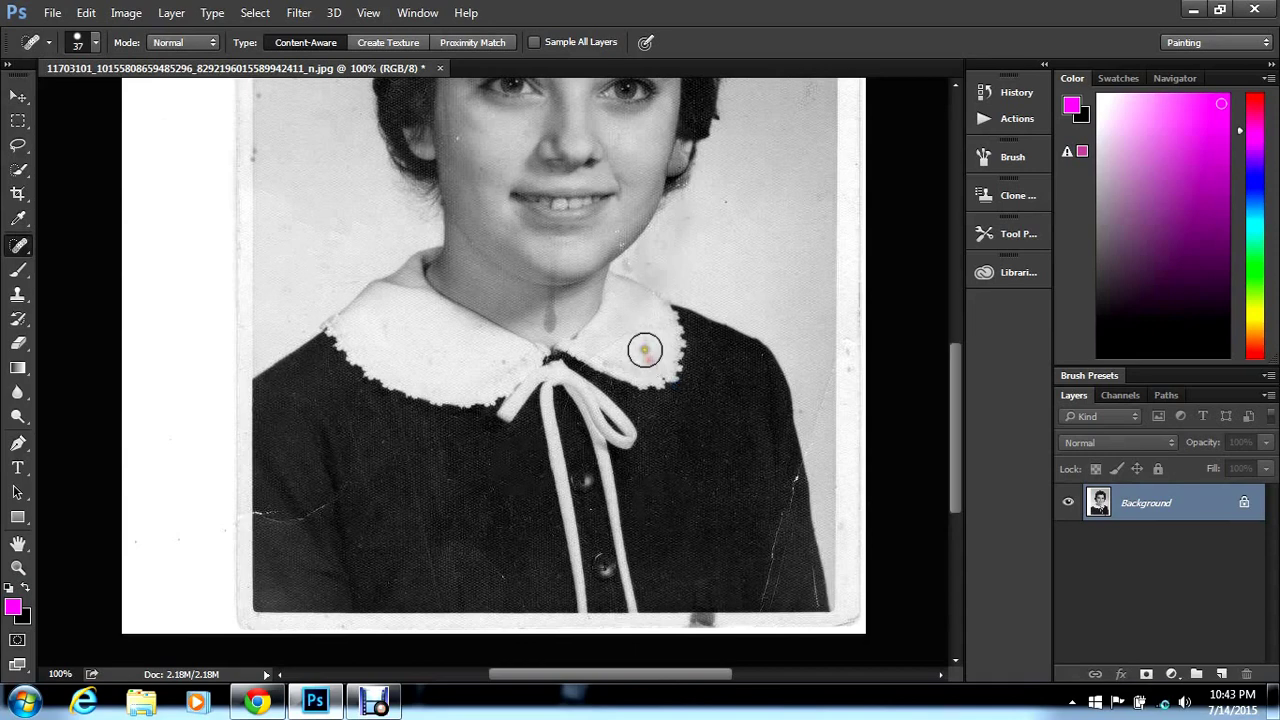
Heal the dark stain running down the neck below the chin and the dark spots along the background's left edge
click(546, 321)
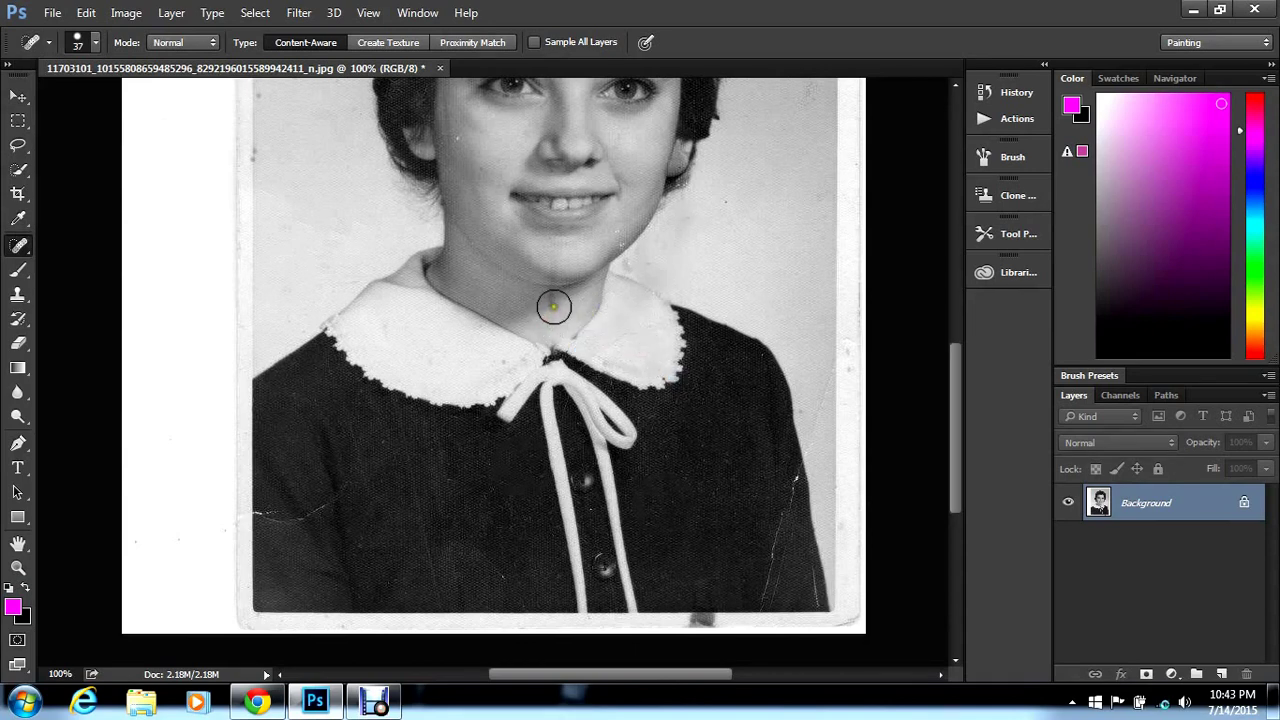
click(551, 297)
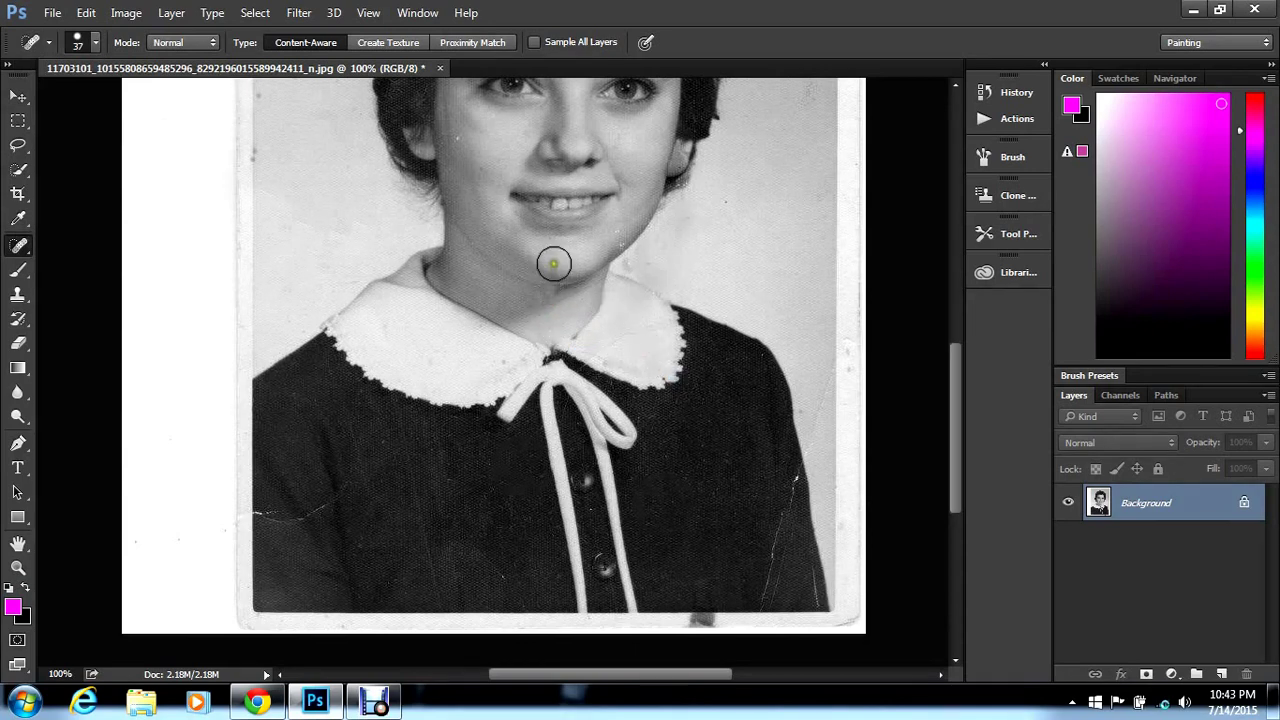
click(552, 266)
click(485, 204)
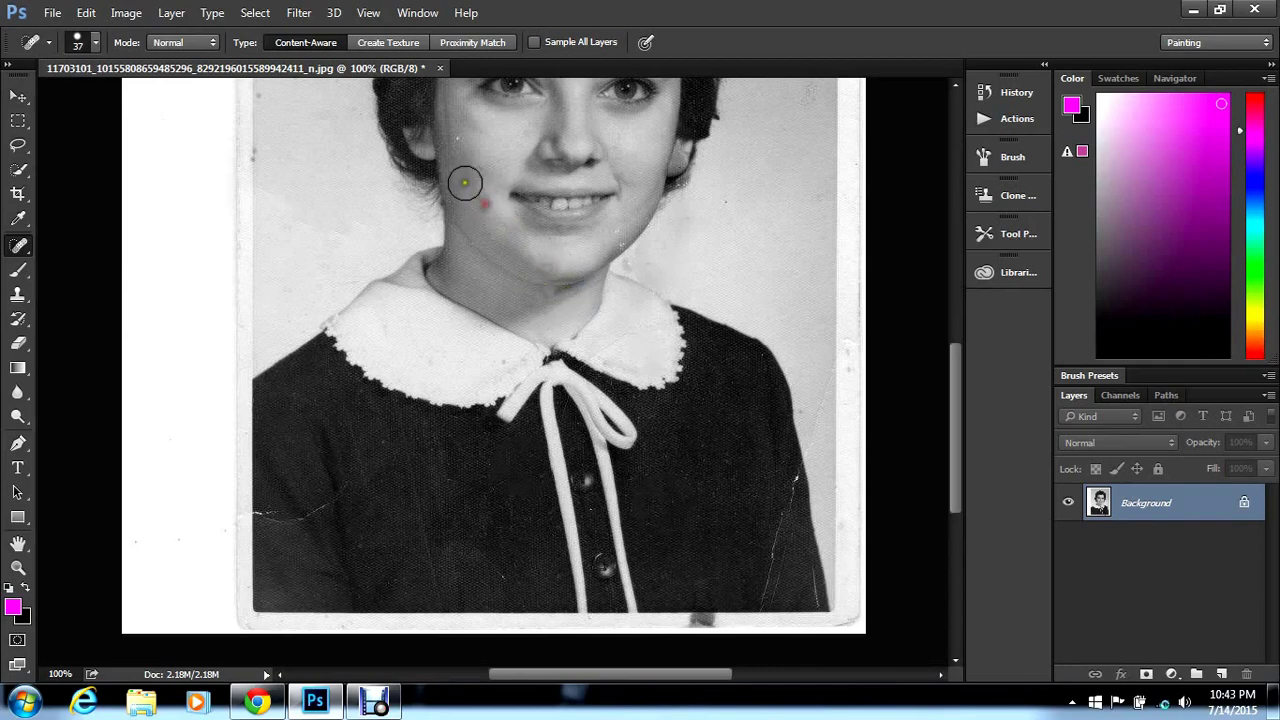
click(266, 157)
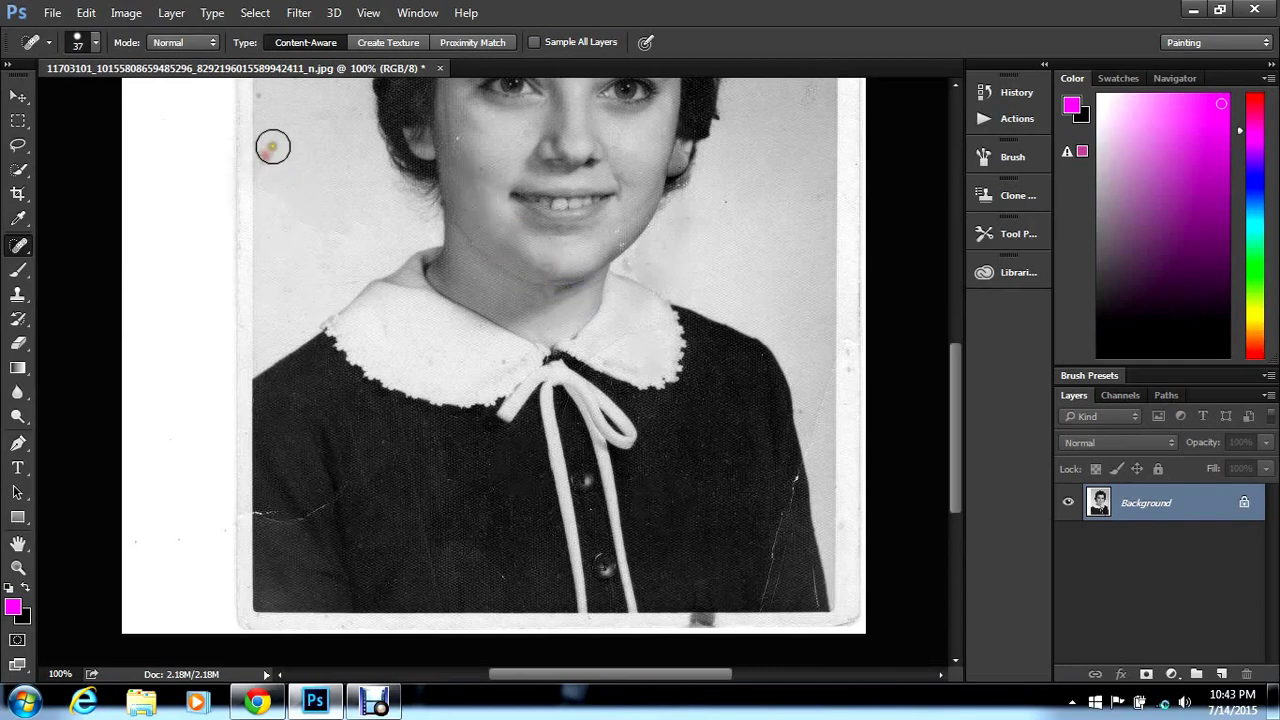
click(265, 95)
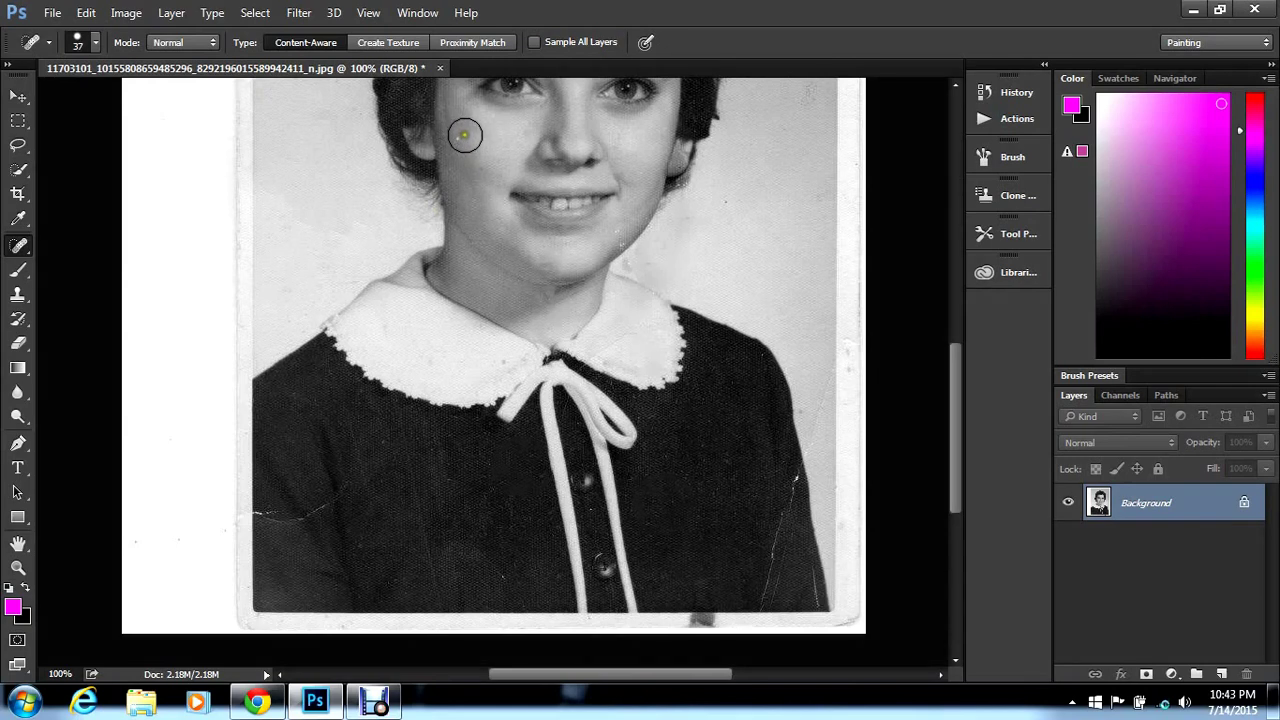
Heal the specks on the forehead above the left eyebrow and the pale marks in the background beside the jaw
drag(957, 389, 957, 334)
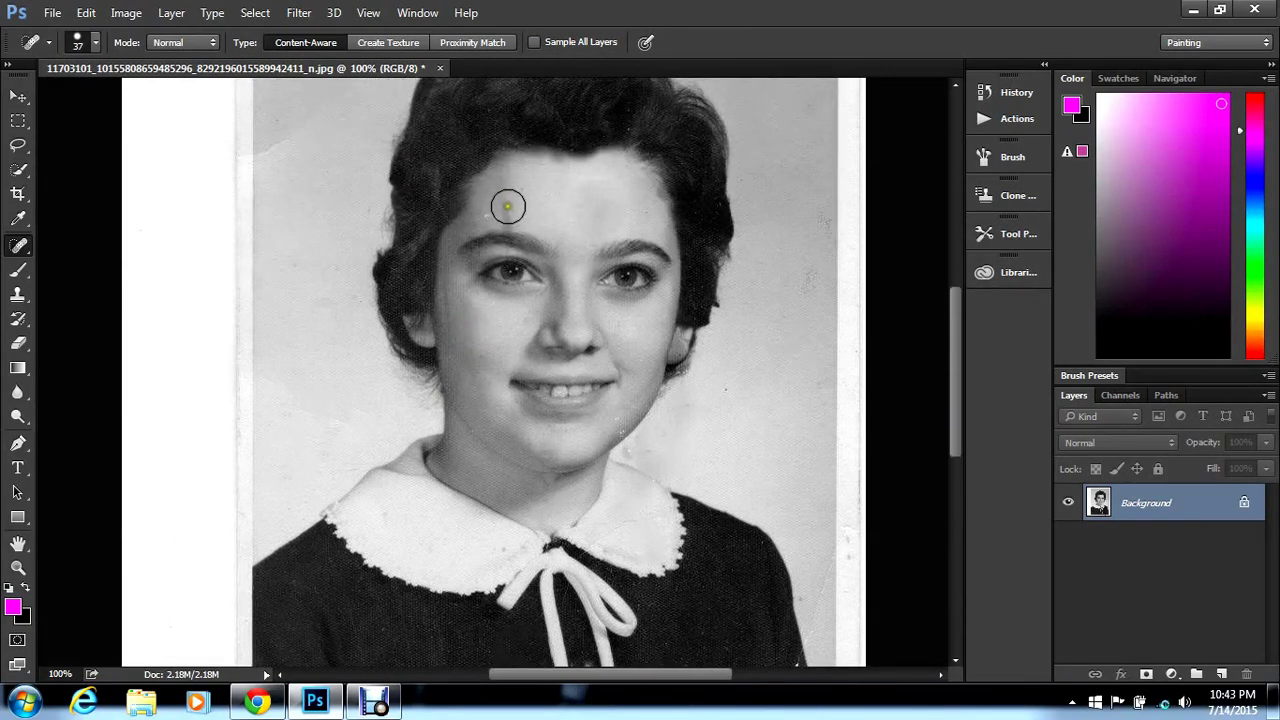
click(509, 213)
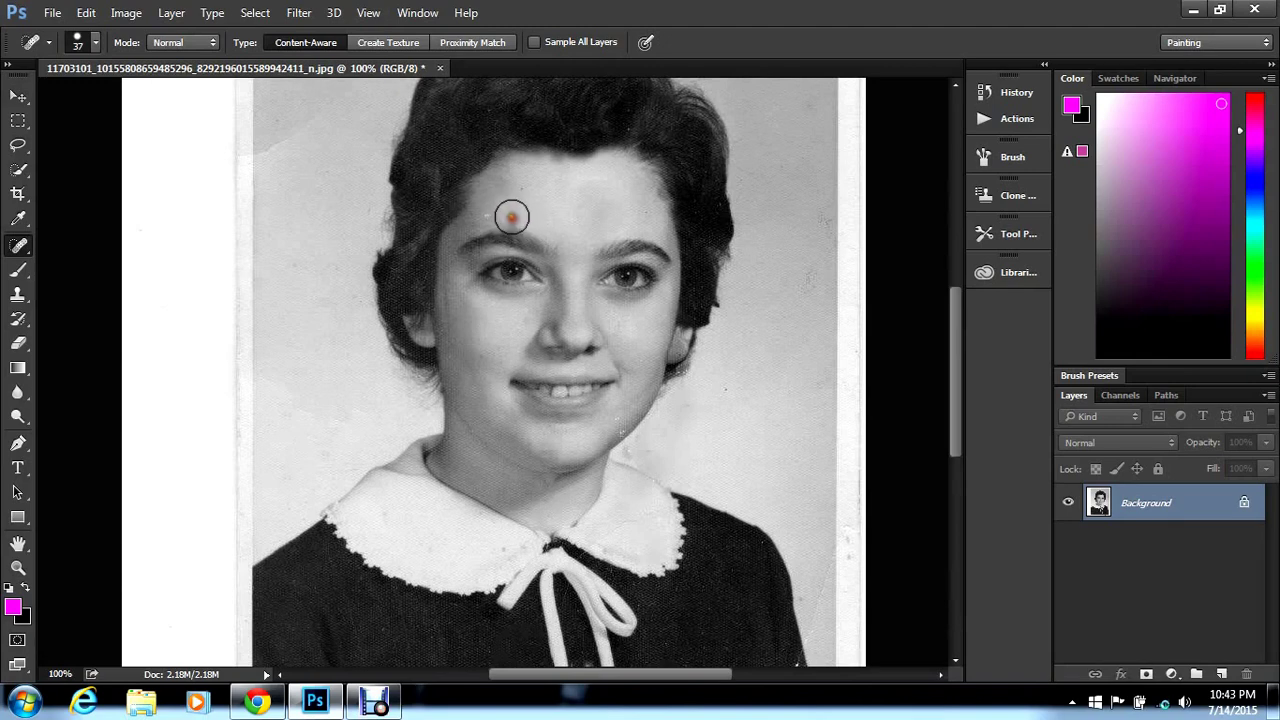
click(516, 194)
click(491, 208)
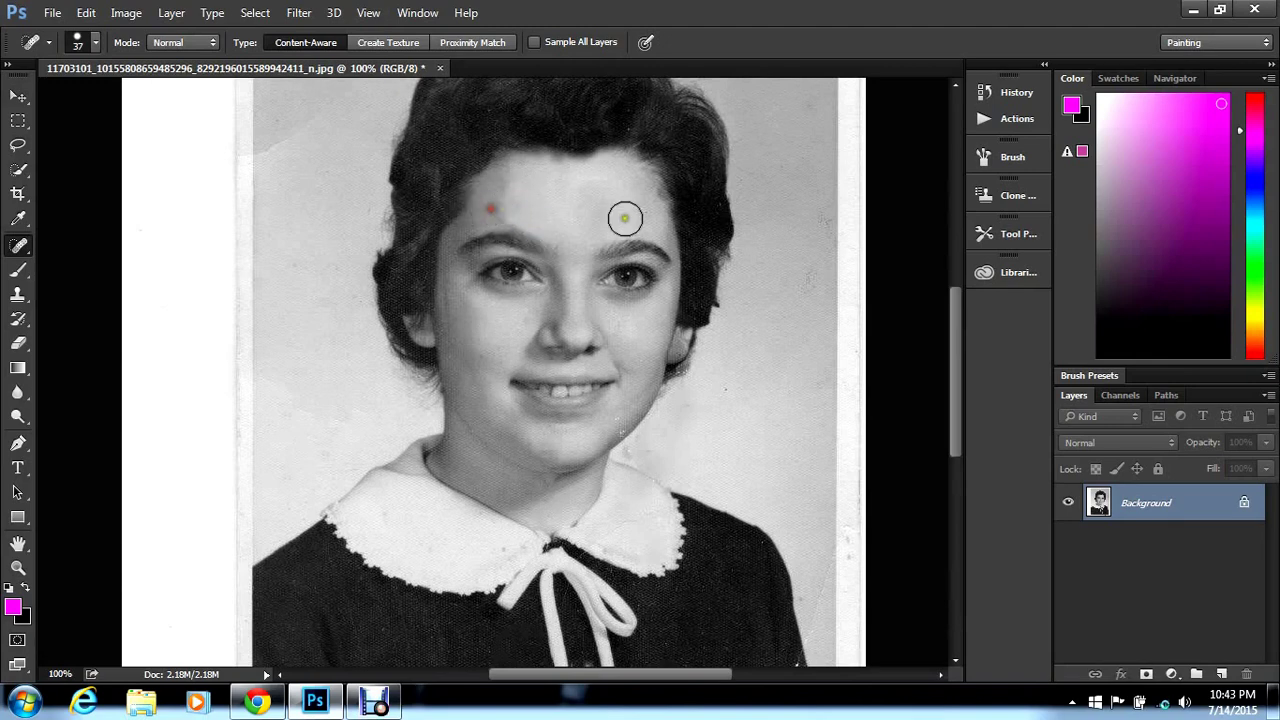
click(685, 396)
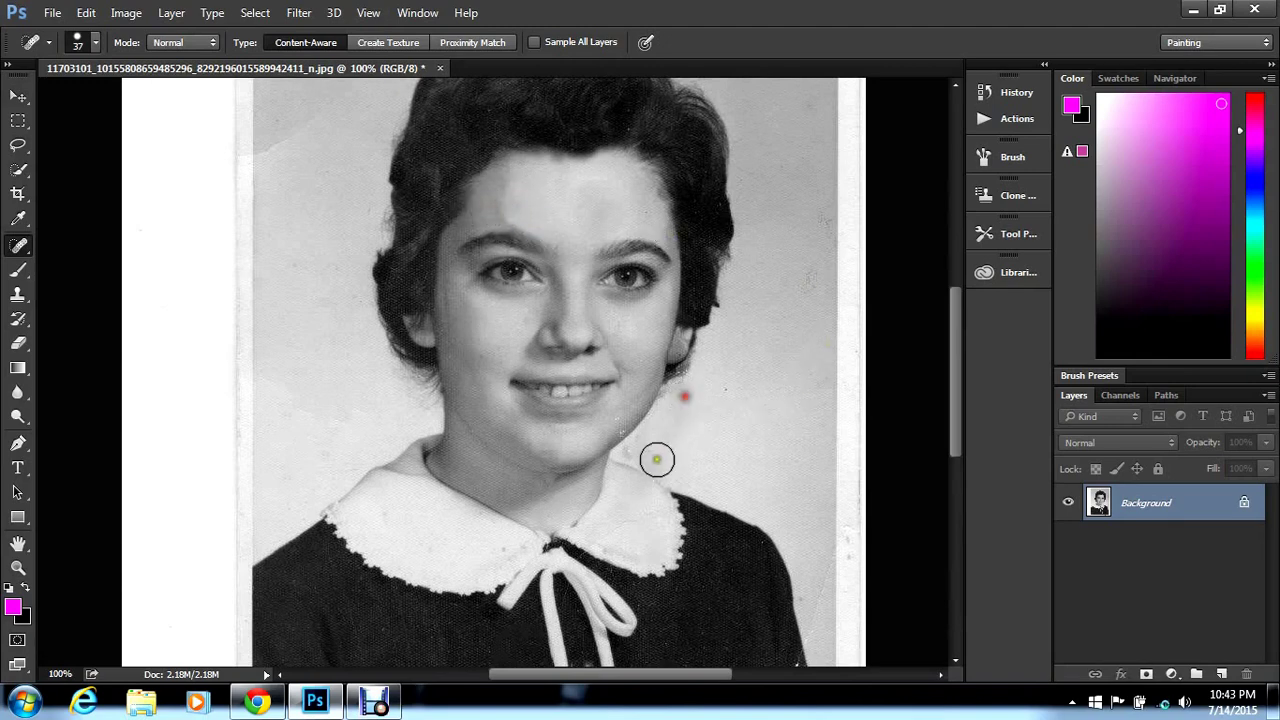
click(634, 450)
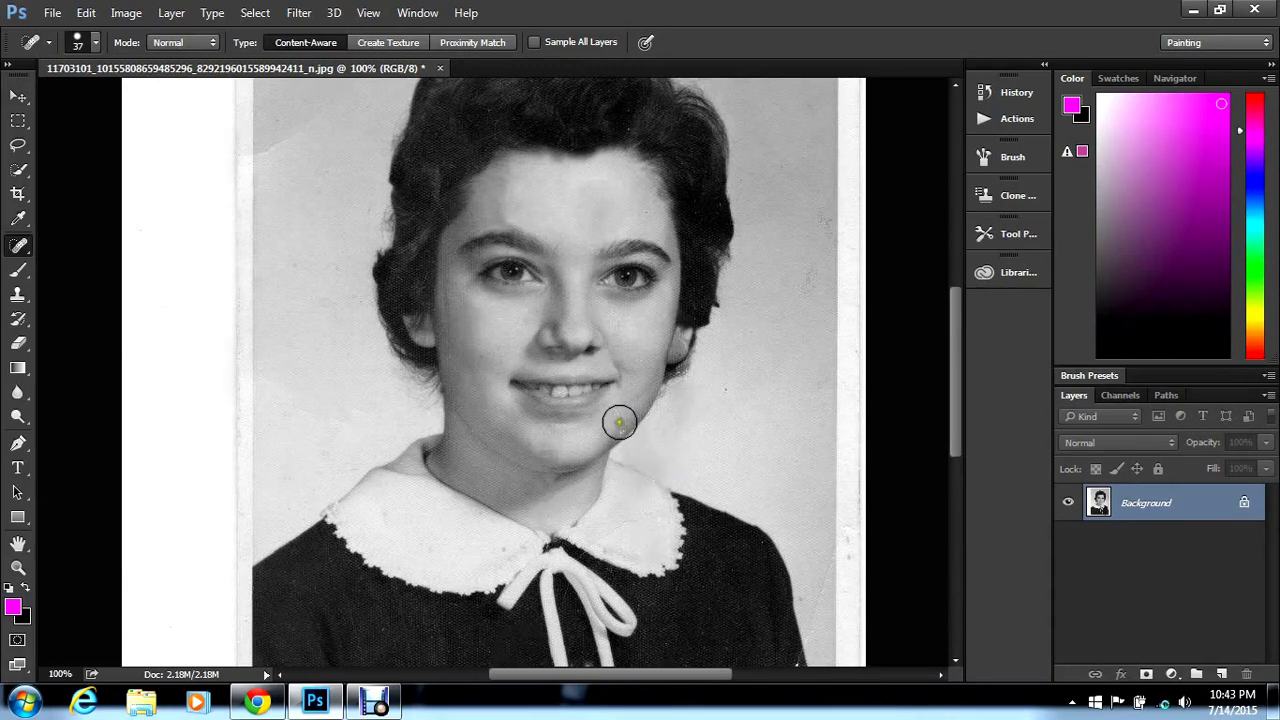
Try to heal the white specks on the right edge of the jaw, and undo that stroke
click(619, 422)
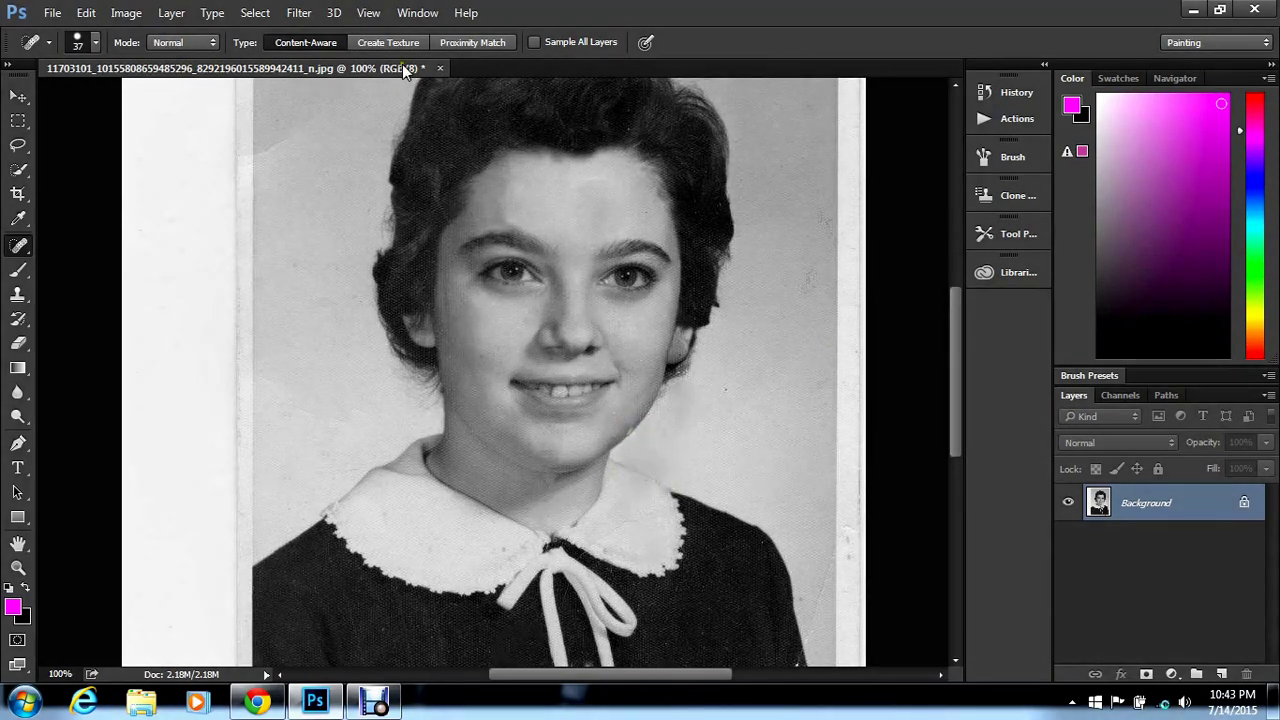
click(86, 12)
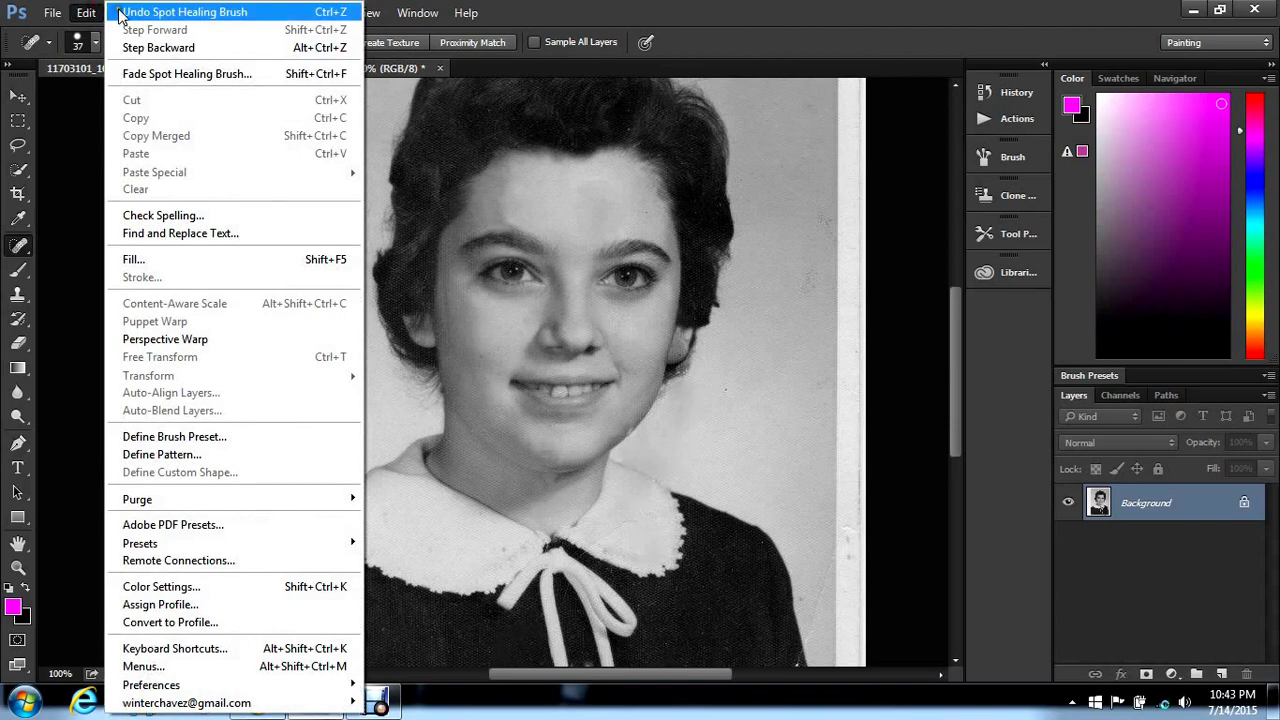
click(118, 12)
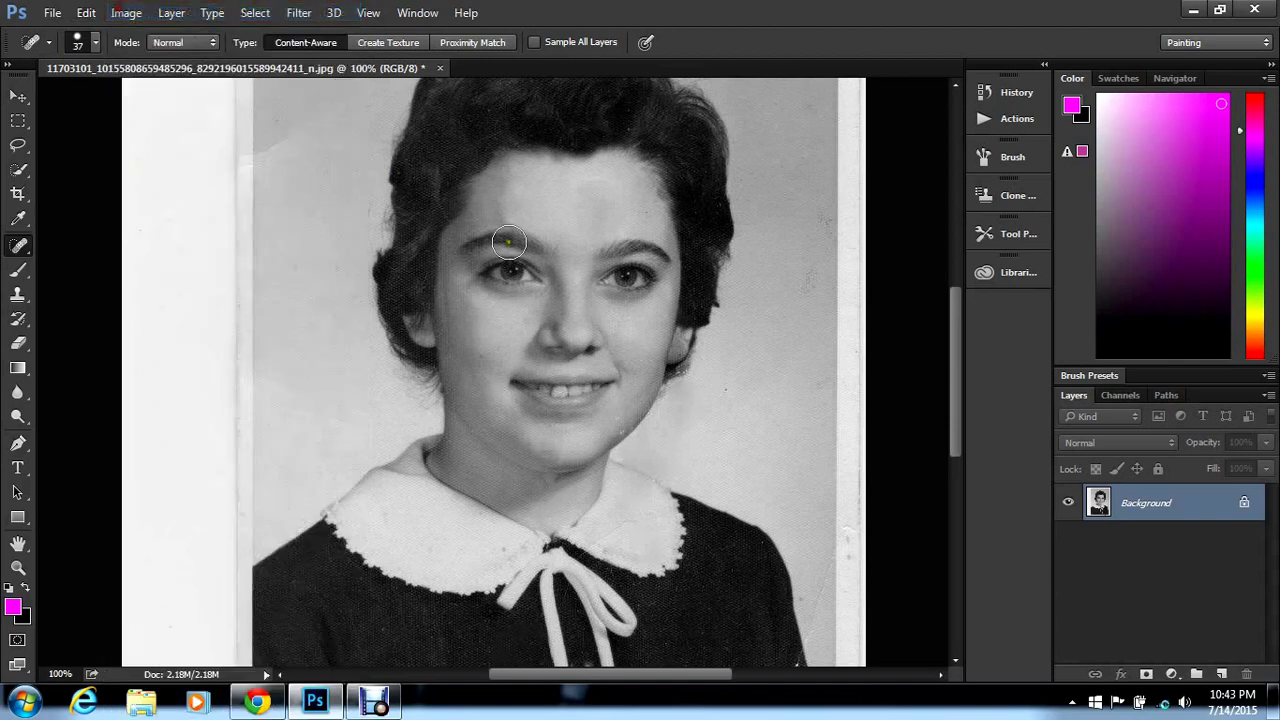
Reduce the healing brush size to 24 px and heal the white specks on the right edge of the jaw
click(96, 45)
drag(64, 95, 51, 97)
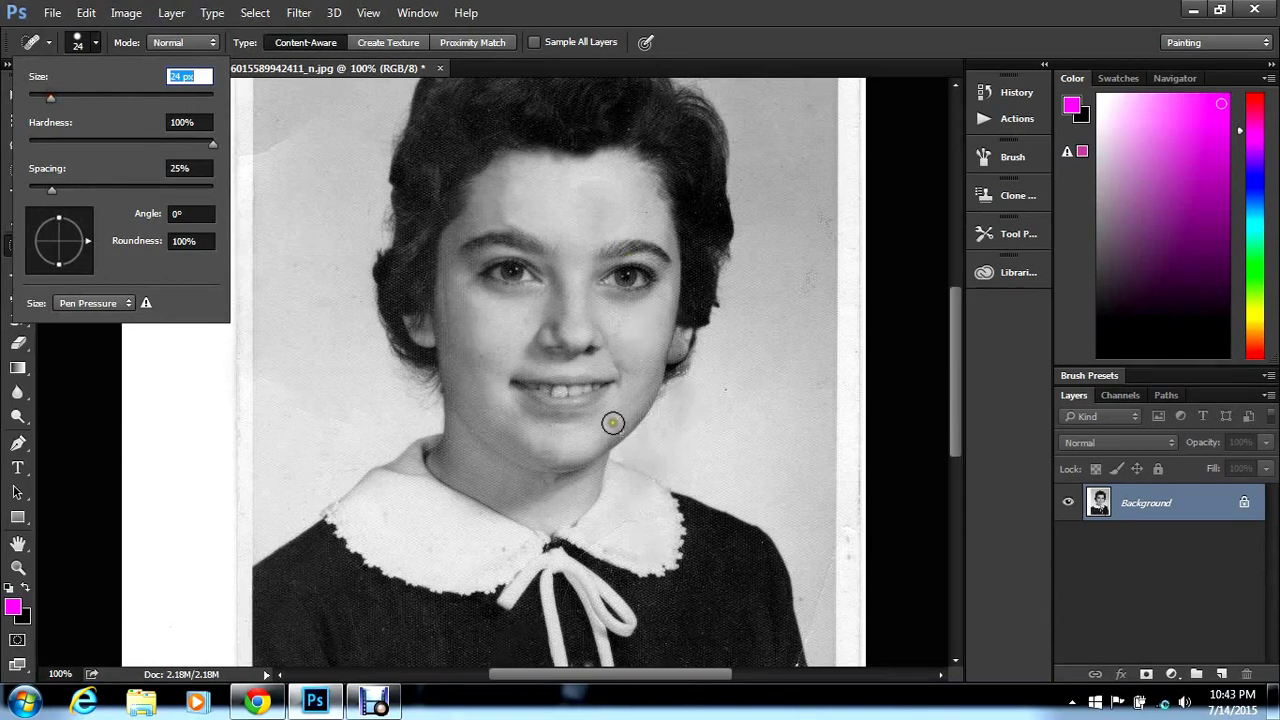
click(612, 421)
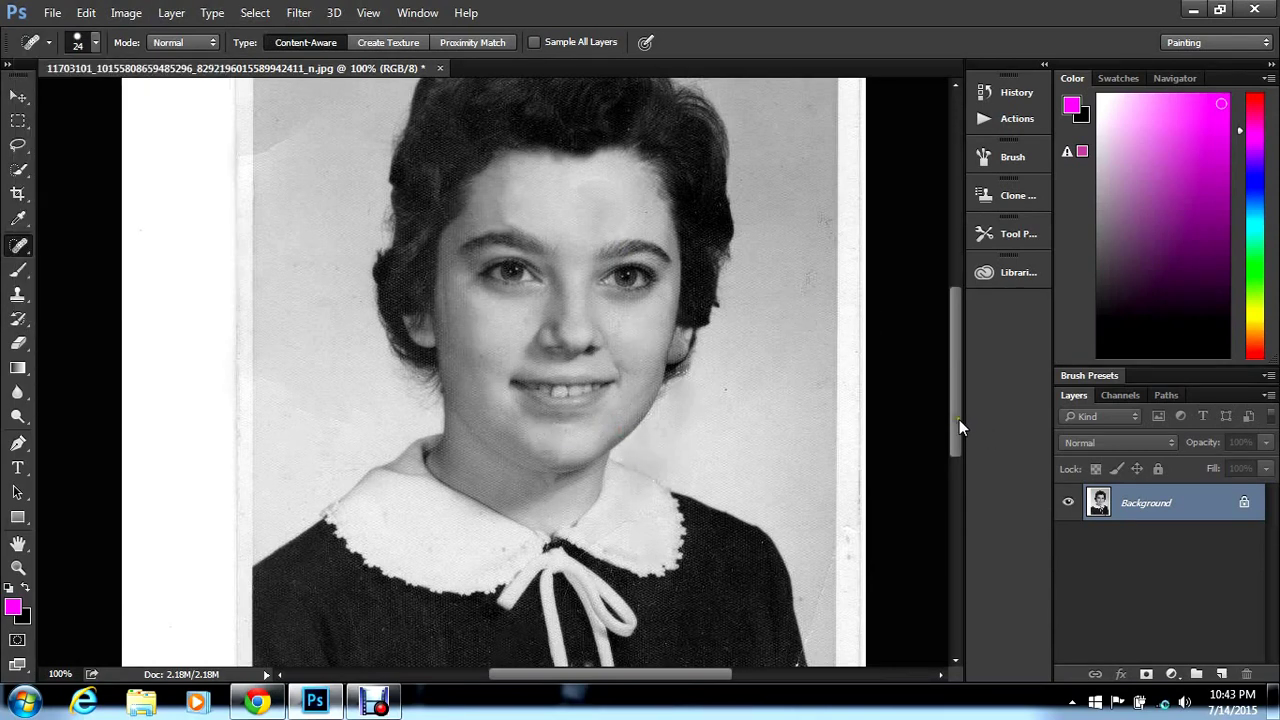
Try to heal the specks on the forehead above the right eyebrow, and step back to before that stroke
drag(959, 425, 953, 385)
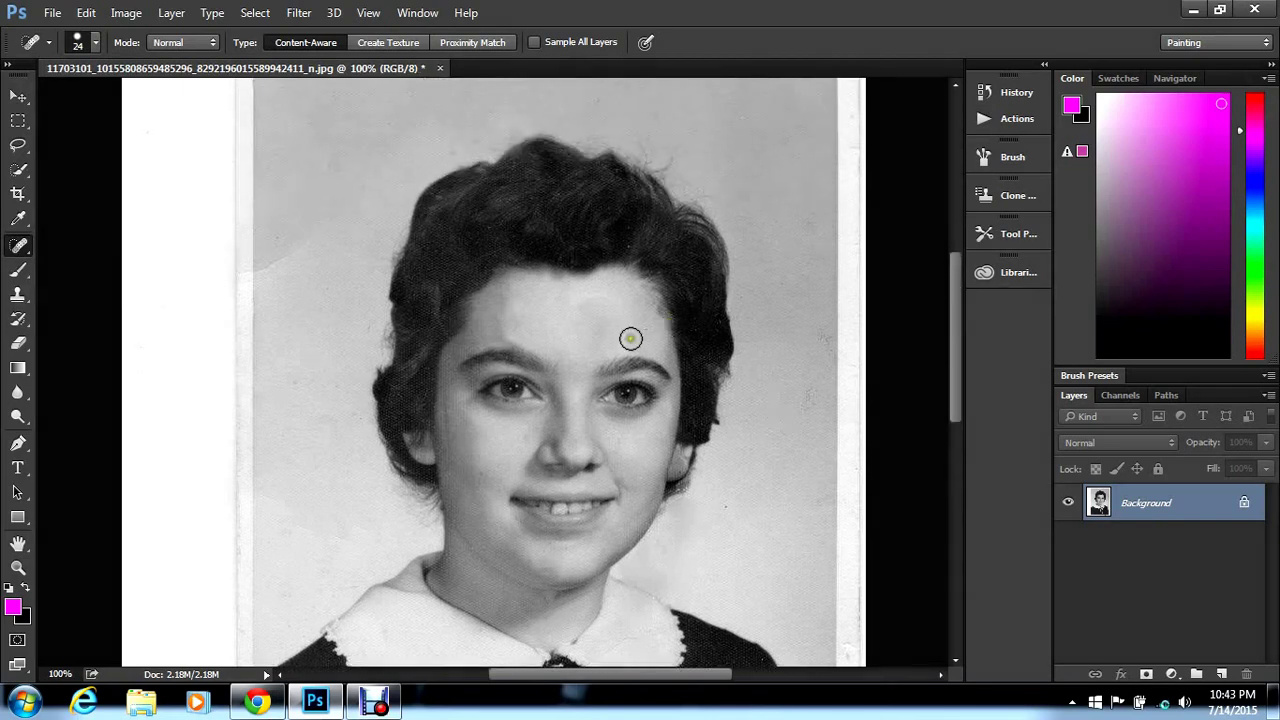
click(645, 331)
click(83, 11)
click(134, 48)
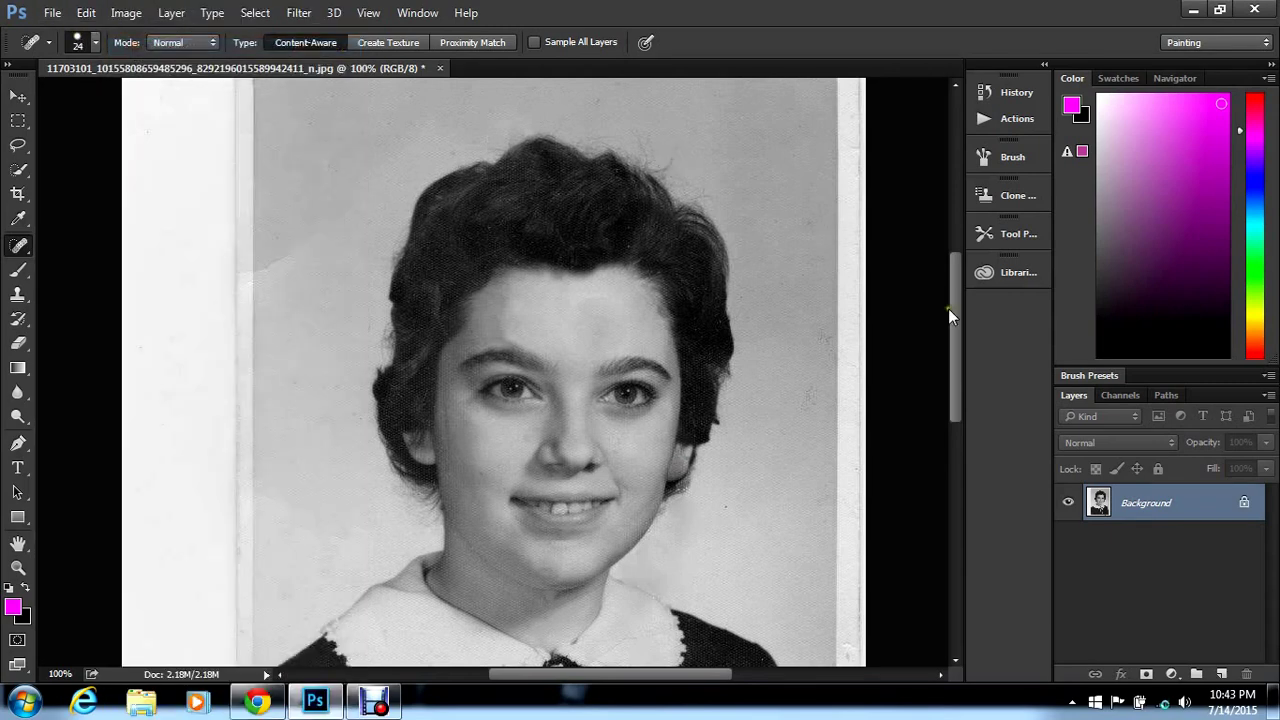
Heal the dark stain on the photo's white border near the upper right corner
drag(950, 310, 955, 283)
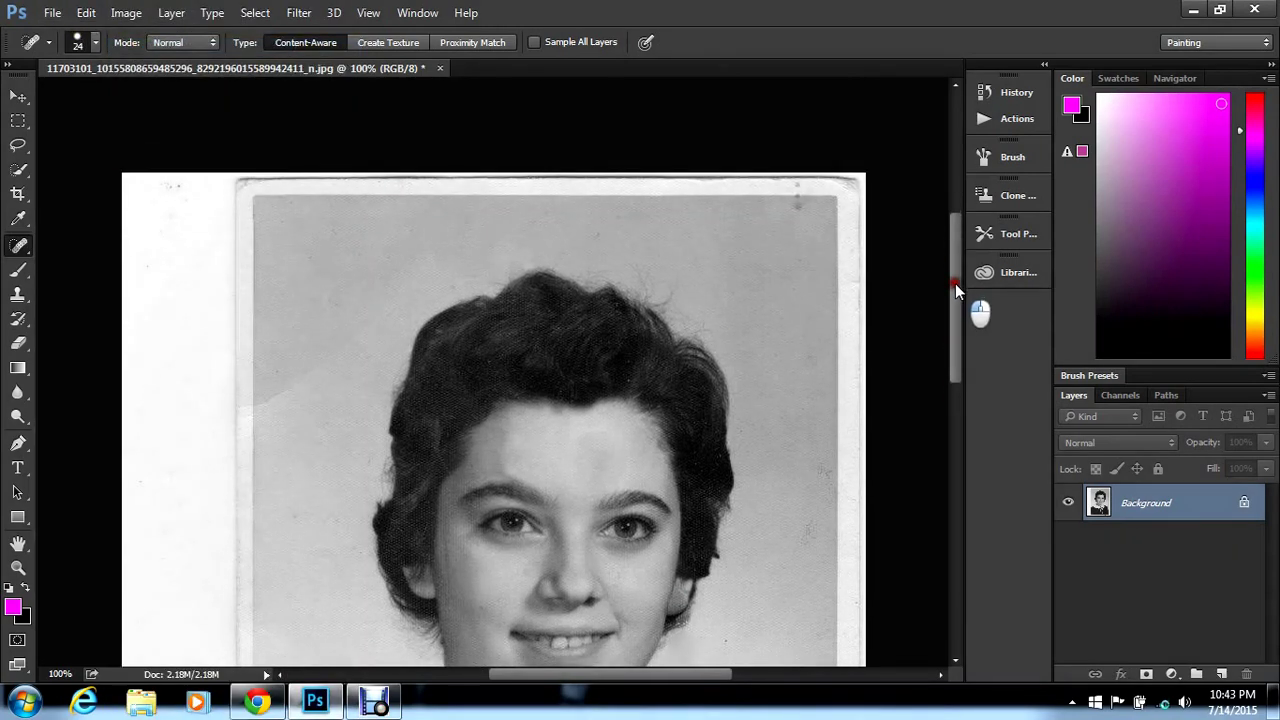
click(801, 205)
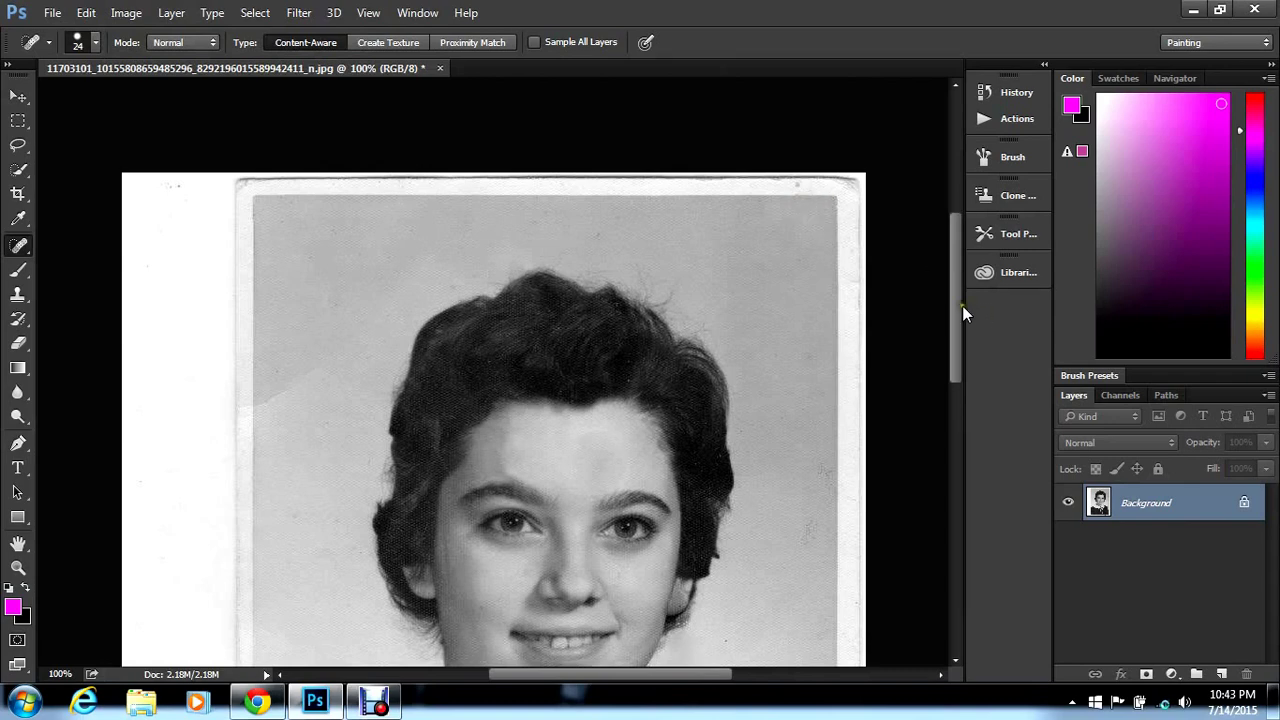
Heal the upper part of the white scratch running down the sweater's right sleeve
drag(962, 307, 1001, 438)
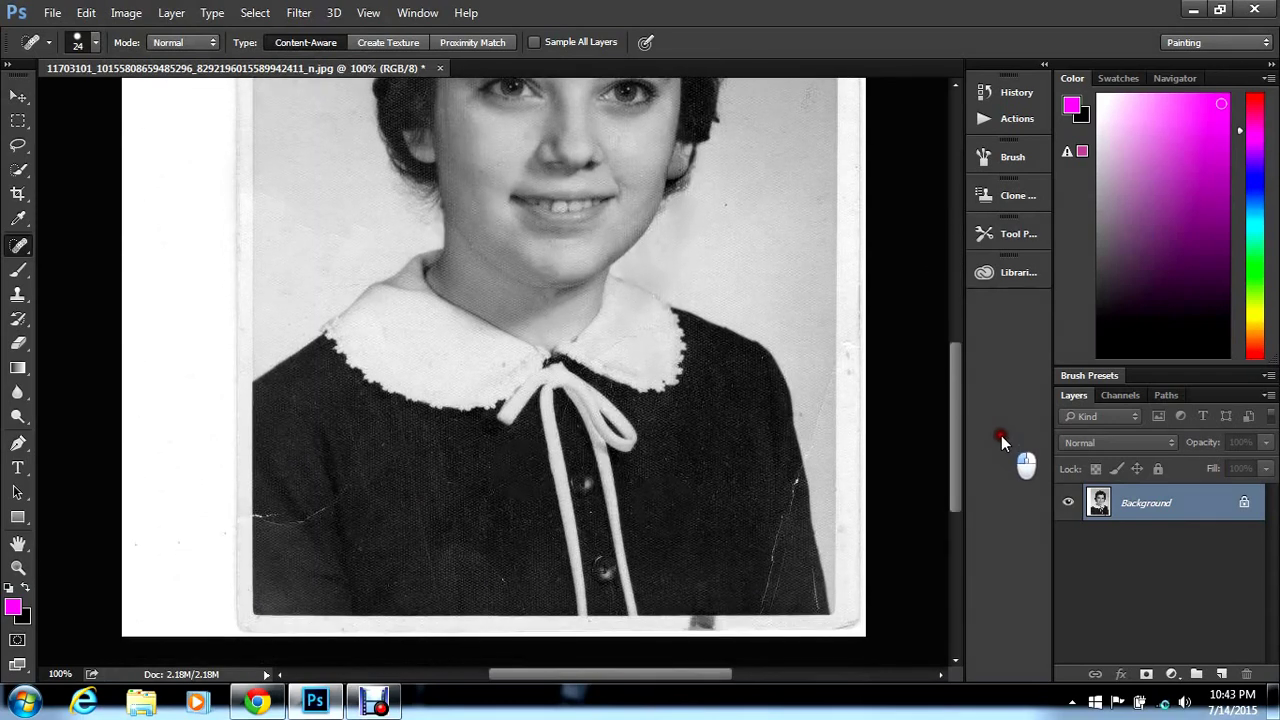
click(792, 491)
click(788, 507)
click(776, 540)
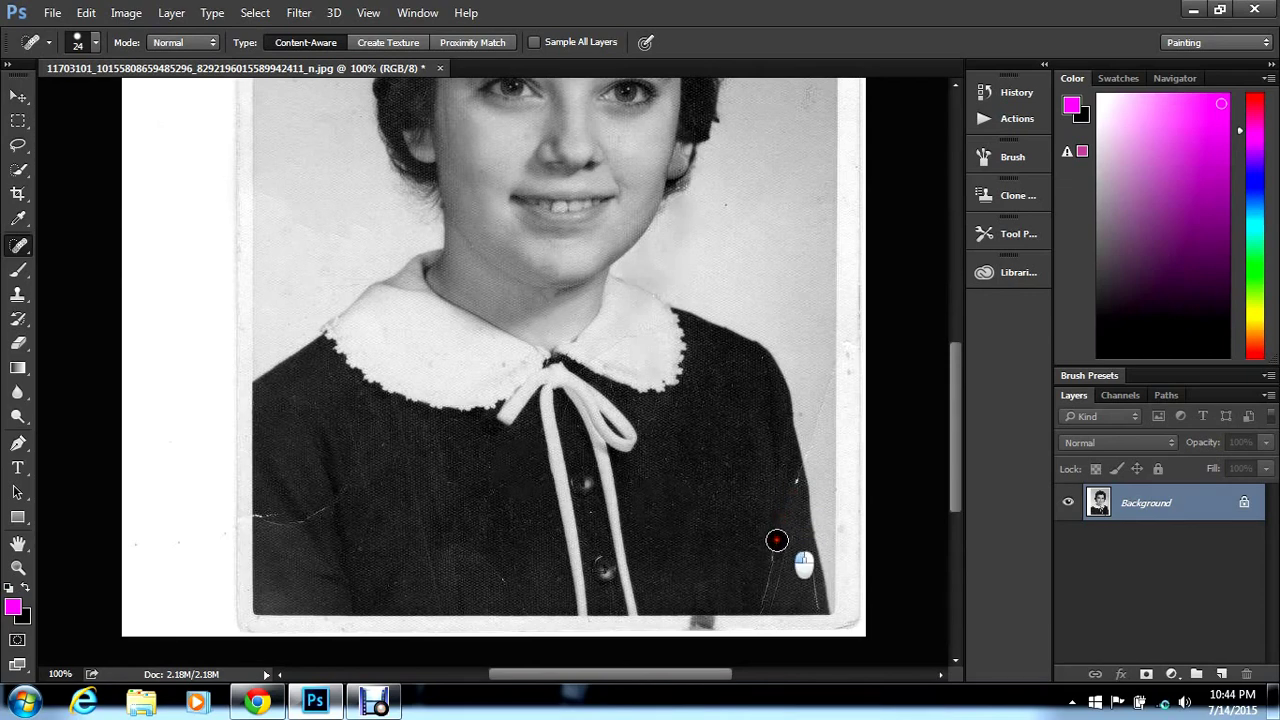
click(795, 477)
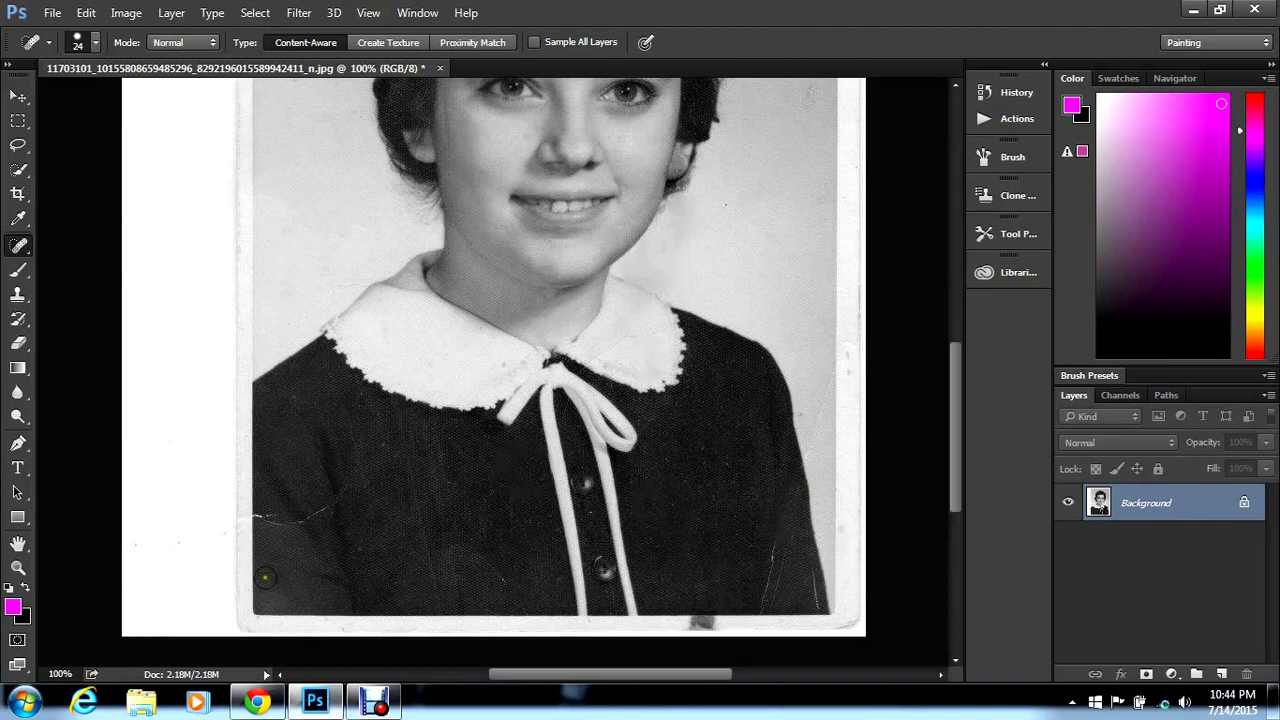
Switch to the Patch Tool and patch the long white scratch across the sweater's left sleeve
click(22, 247)
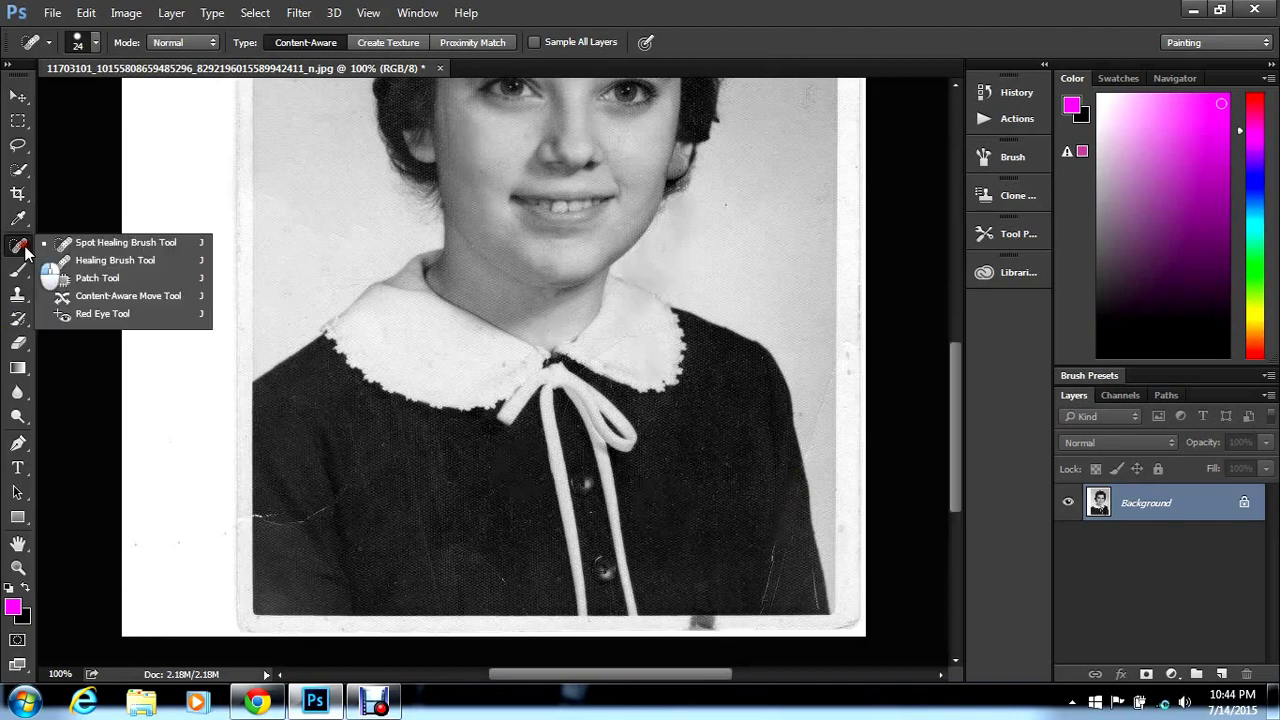
click(80, 277)
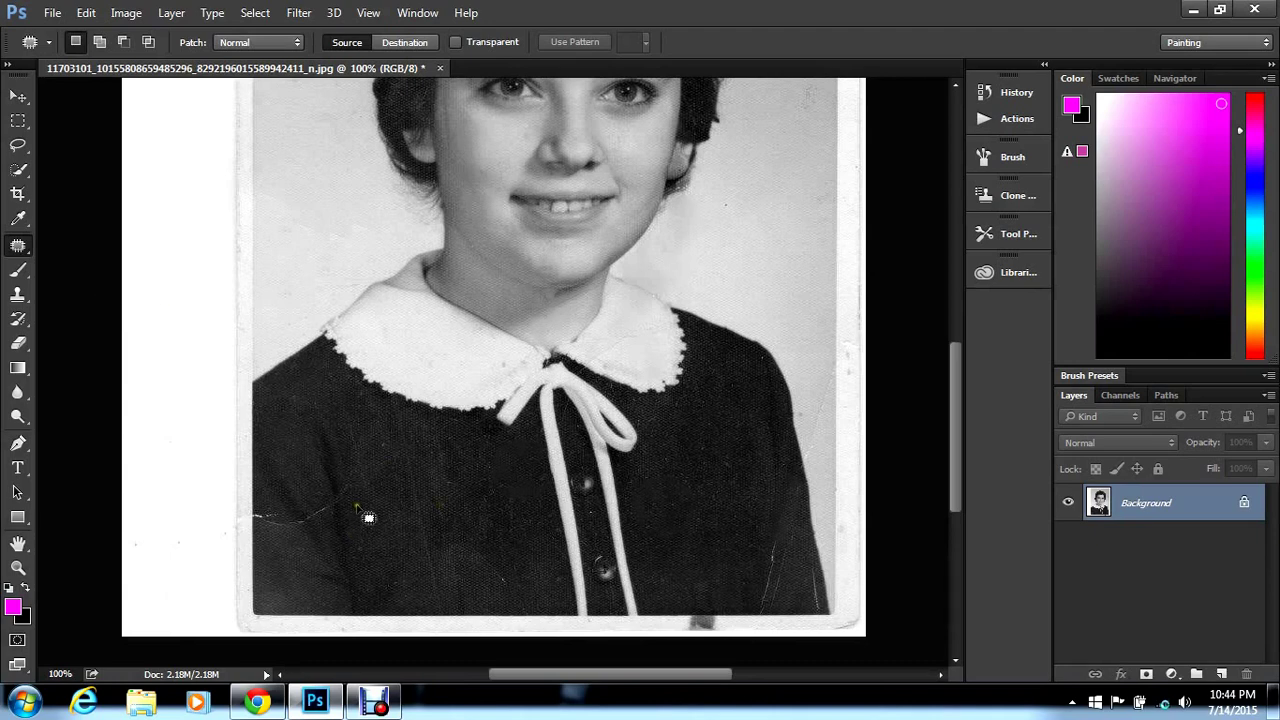
mouse_move(269, 537)
mouse_down()
mouse_move(325, 524)
mouse_move(344, 496)
mouse_move(258, 524)
mouse_up()
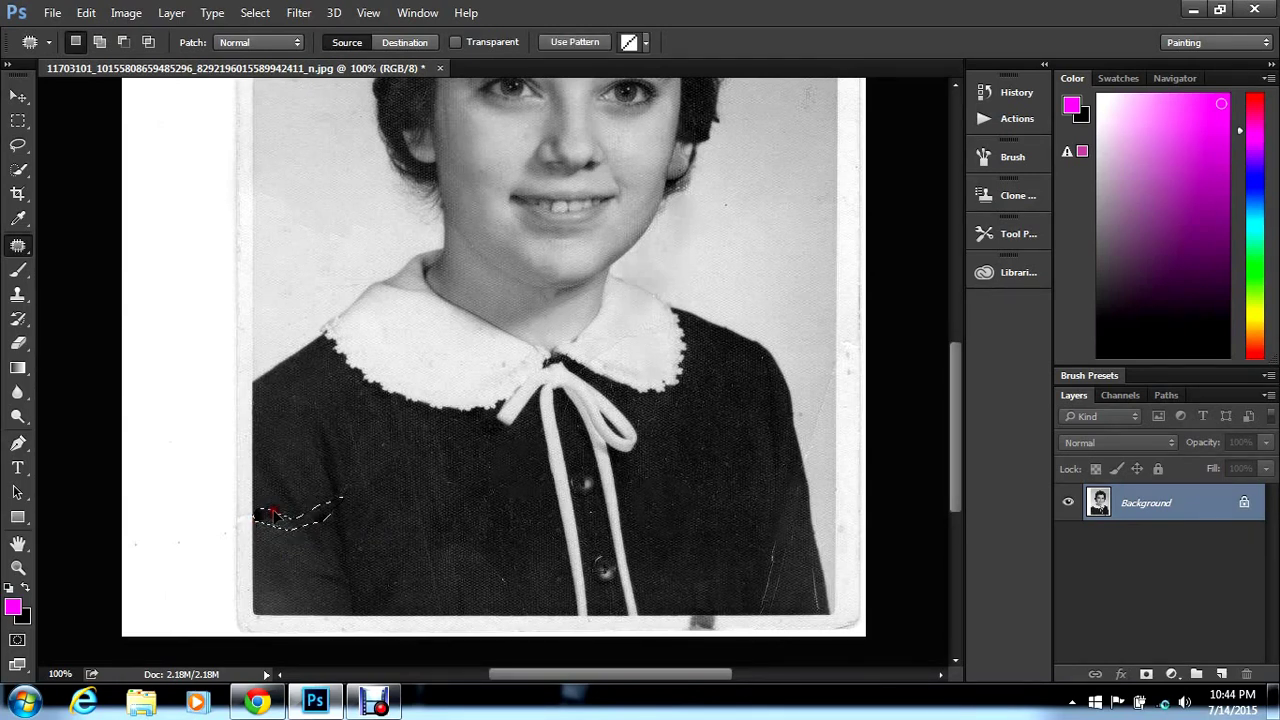
click(331, 543)
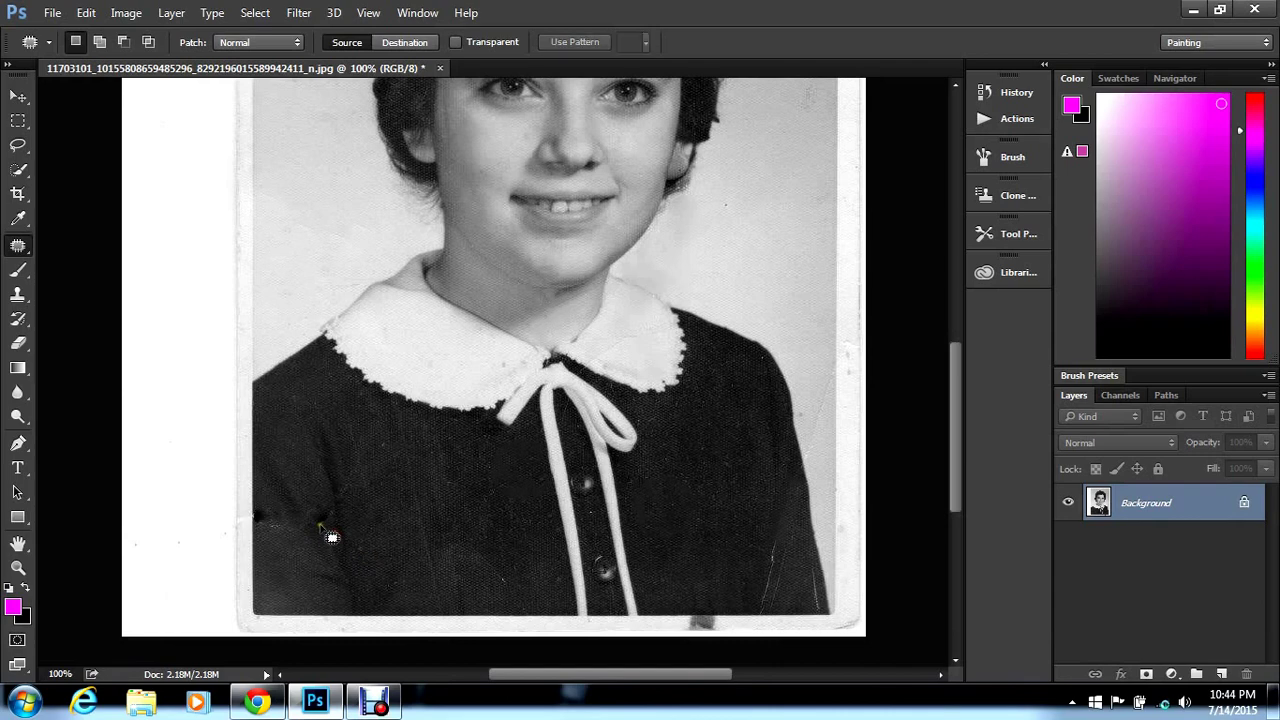
Patch the leftover dark blotches on the left sleeve where the scratch was, at its inner end and at the photo's edge
drag(295, 530, 277, 527)
mouse_move(279, 535)
mouse_down()
mouse_move(291, 539)
mouse_move(280, 533)
mouse_up()
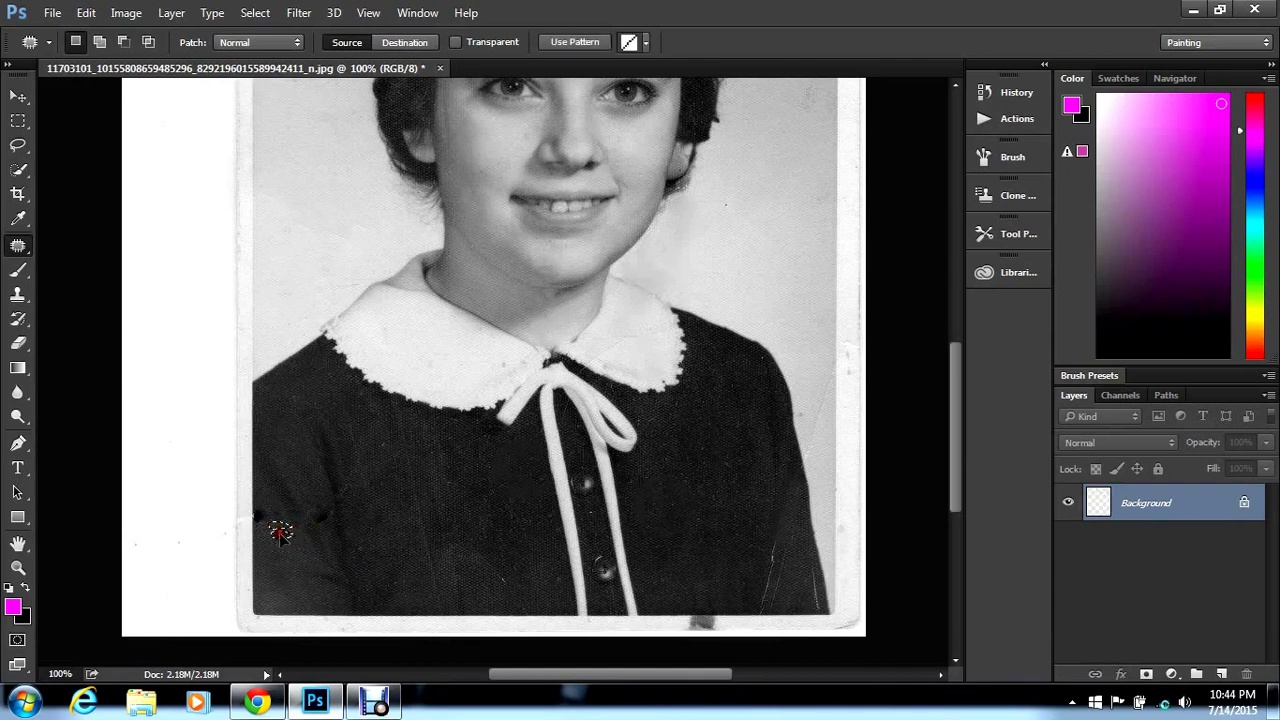
click(343, 535)
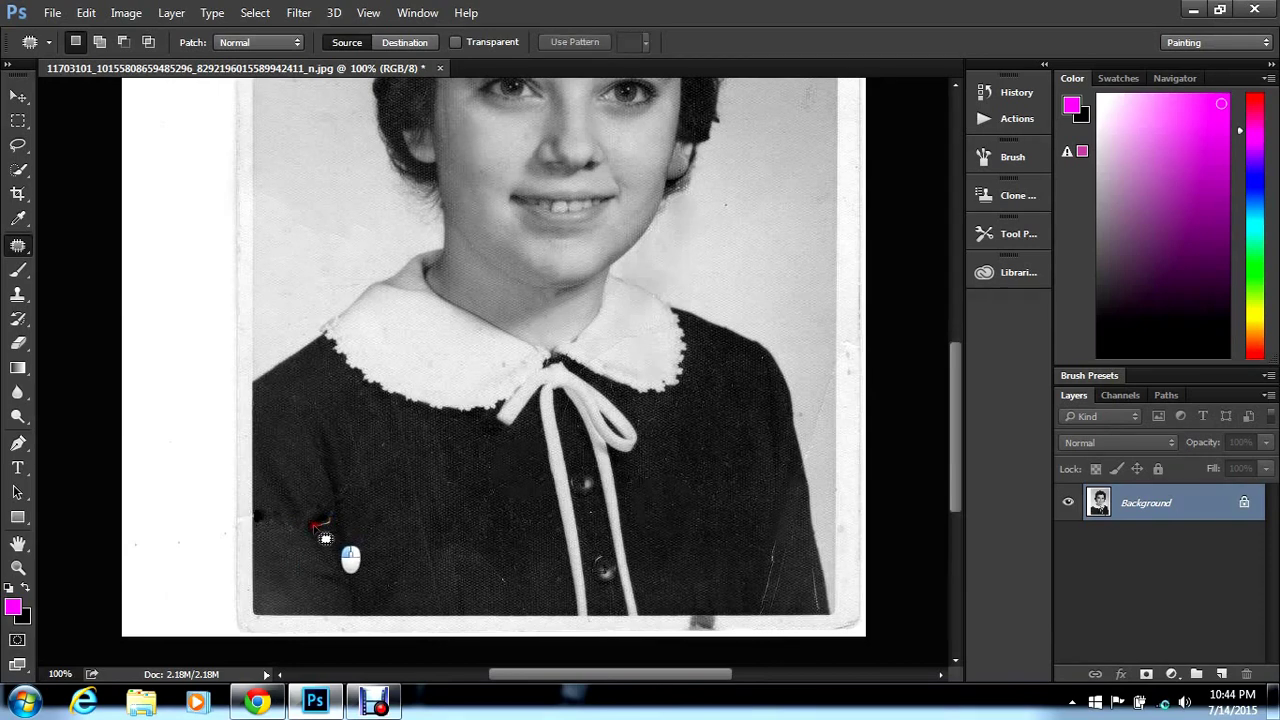
mouse_move(320, 523)
mouse_down()
mouse_move(326, 514)
mouse_move(316, 526)
mouse_up()
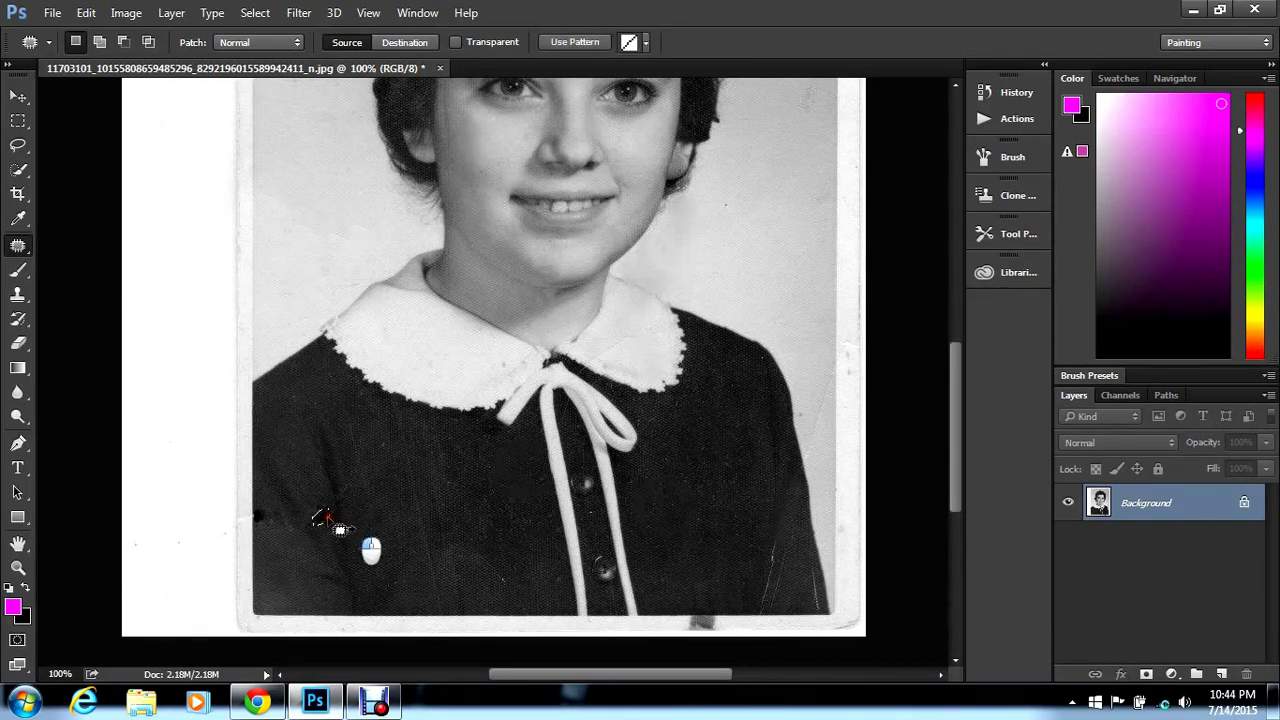
click(305, 550)
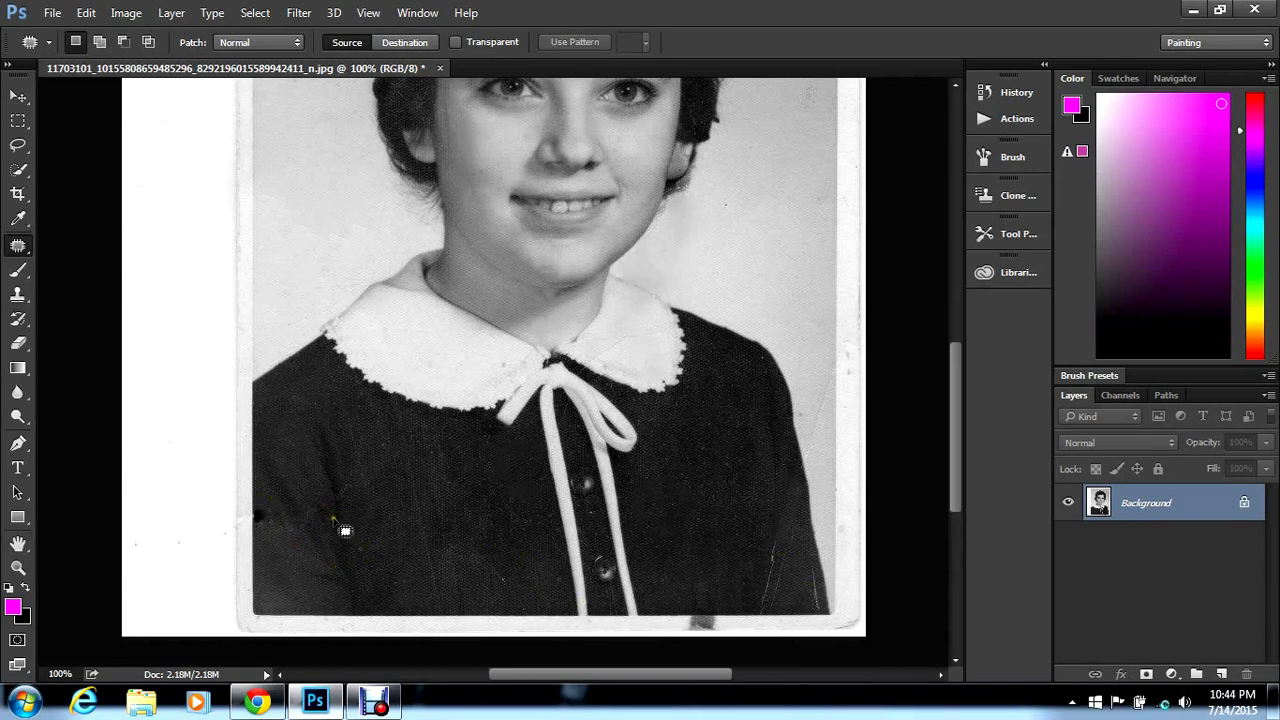
drag(274, 533, 264, 522)
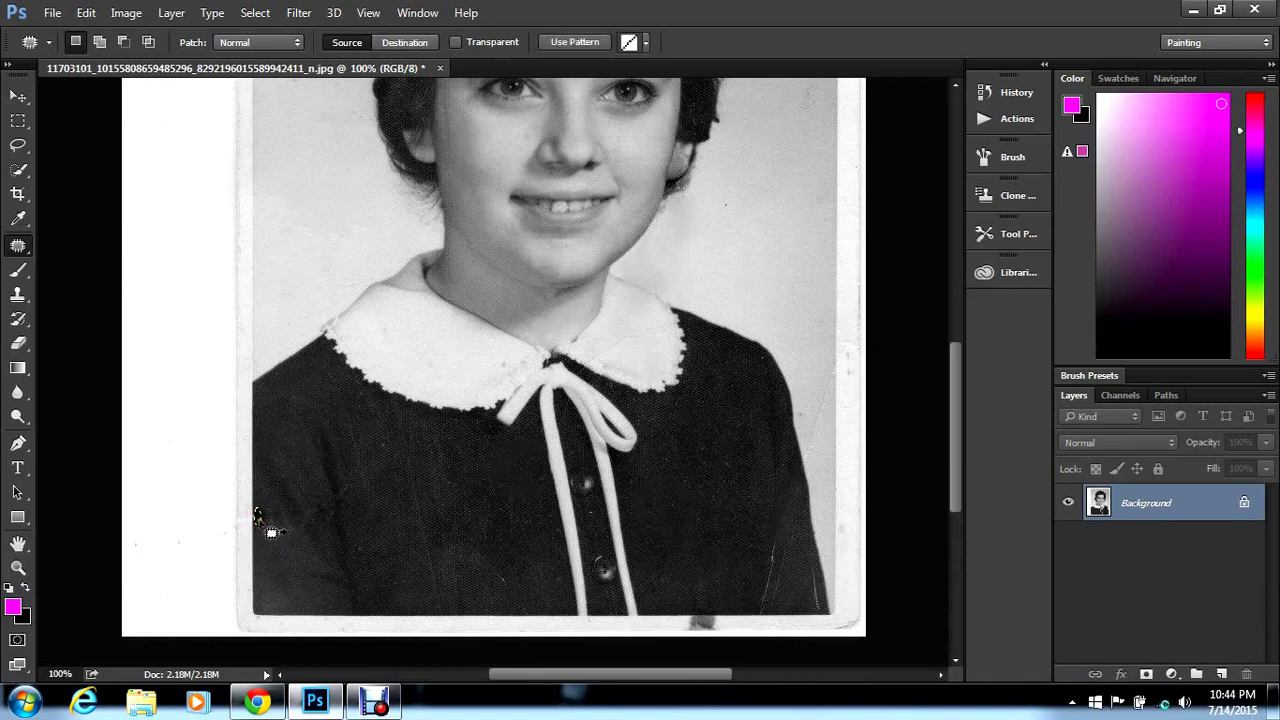
click(318, 570)
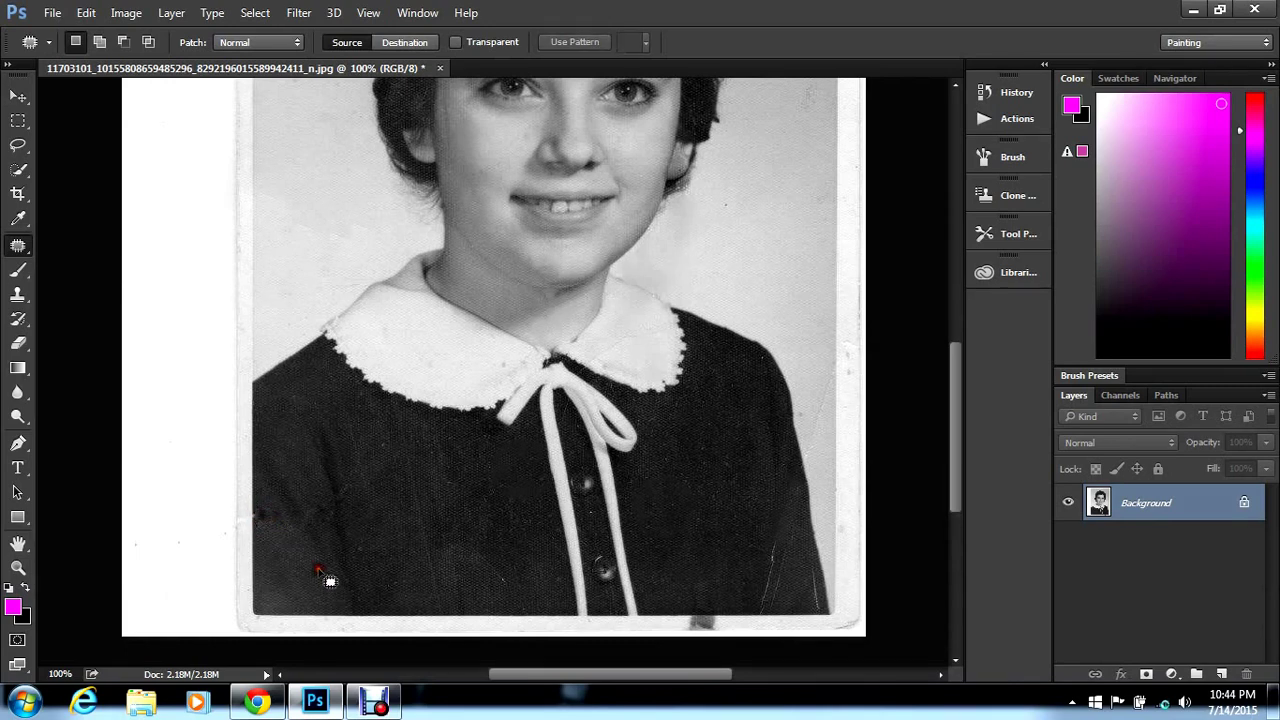
Patch the white speck on the sweater left of the ribbon and the fine scratches on the lower right sleeve, and clear the selection
mouse_move(525, 597)
mouse_down()
mouse_move(482, 578)
mouse_move(488, 542)
mouse_move(505, 585)
mouse_move(531, 580)
mouse_up()
click(462, 510)
mouse_move(801, 566)
mouse_down()
mouse_move(780, 617)
mouse_move(795, 560)
mouse_move(814, 602)
mouse_up()
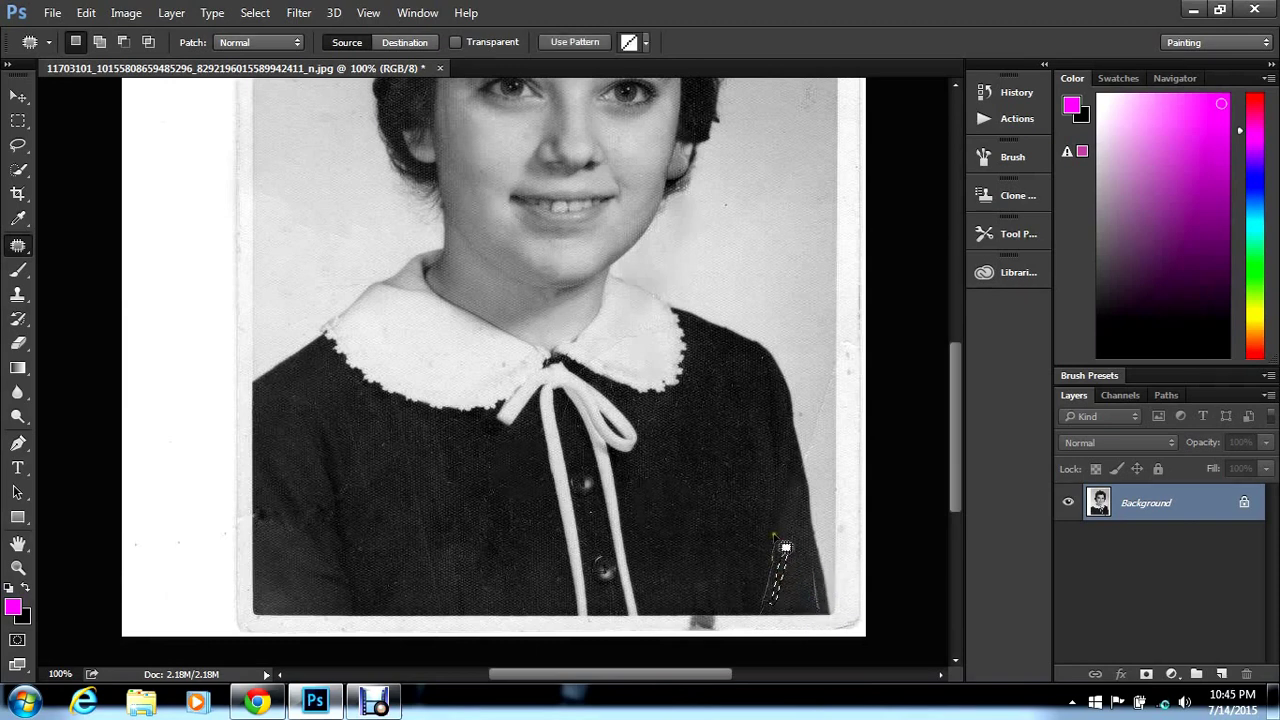
key(ctrl+d)
mouse_move(789, 555)
mouse_down()
mouse_move(767, 619)
mouse_move(783, 585)
mouse_move(774, 541)
mouse_move(752, 545)
mouse_move(845, 624)
mouse_move(819, 578)
mouse_move(834, 622)
mouse_move(779, 575)
mouse_up()
key(ctrl+d)
key(ctrl+d)
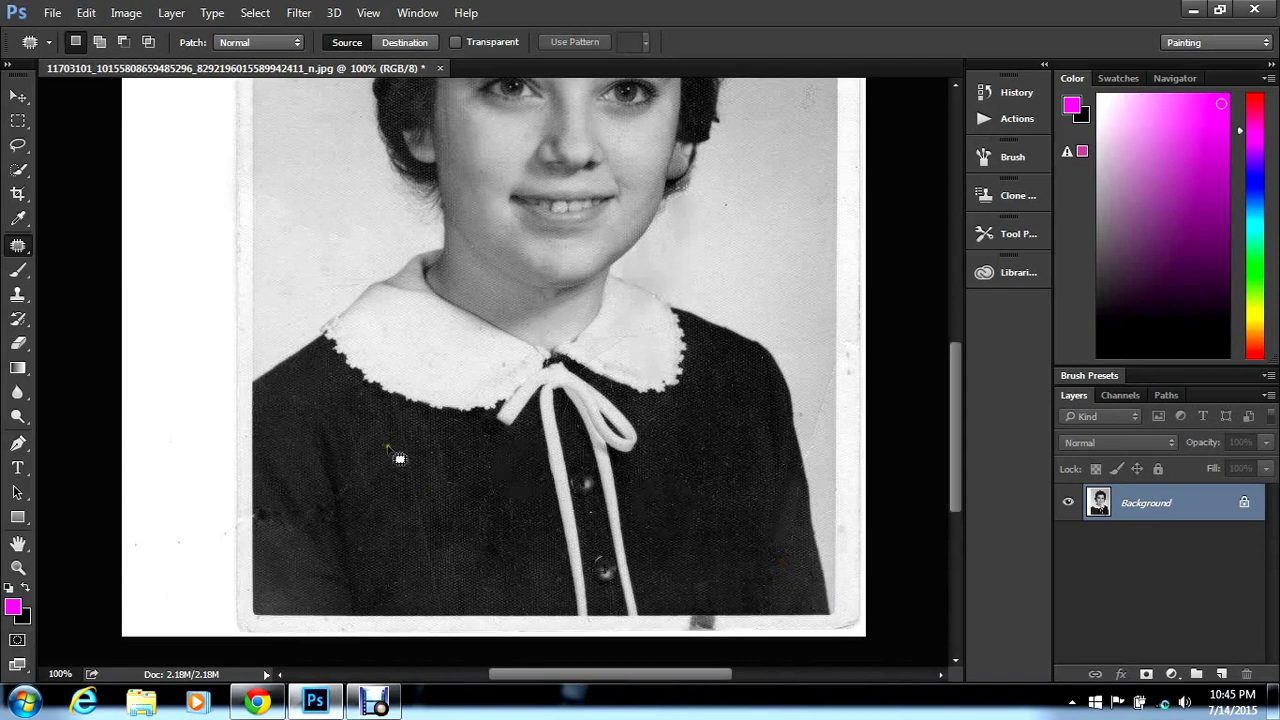
Patch the small marks on the sweater and the dark speck in the background right of the jaw
drag(399, 458, 412, 498)
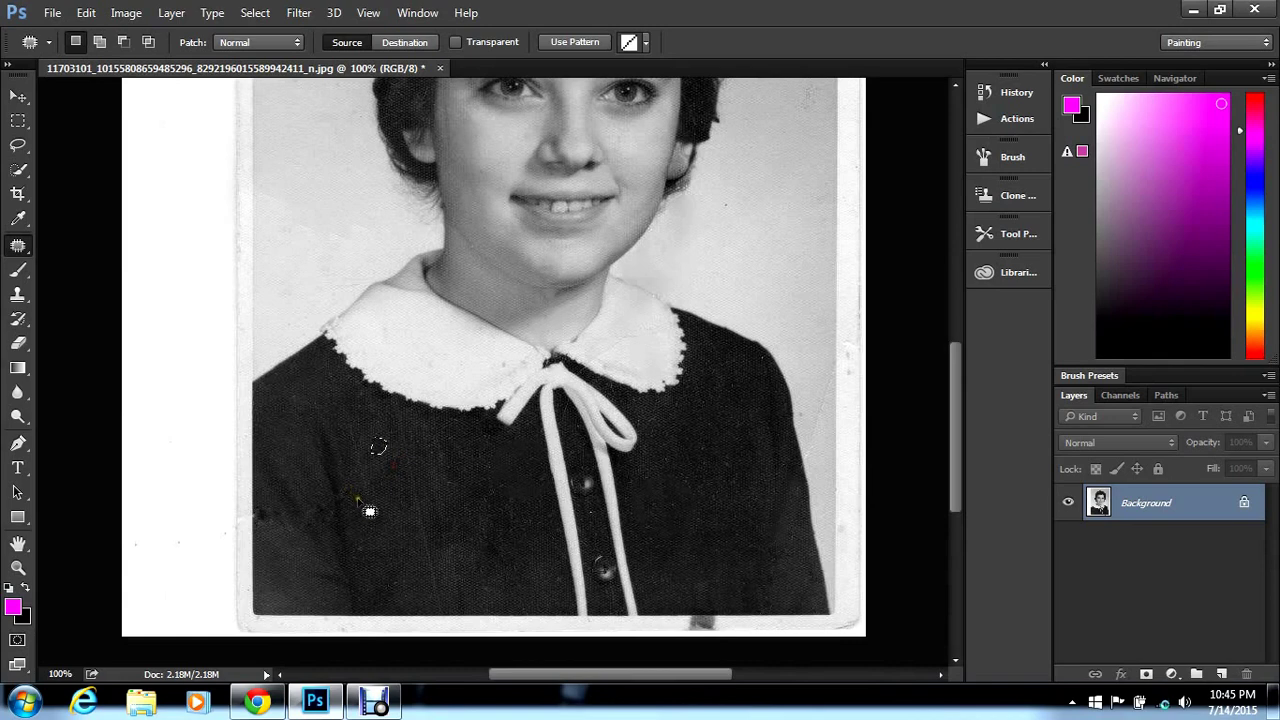
mouse_move(570, 399)
mouse_down()
mouse_move(563, 418)
mouse_move(576, 412)
mouse_move(587, 441)
mouse_up()
mouse_move(736, 201)
mouse_down()
mouse_move(734, 217)
mouse_move(748, 213)
mouse_move(733, 210)
mouse_up()
Patch the diagonal crease at the background's left edge beside the hair
drag(955, 436, 962, 327)
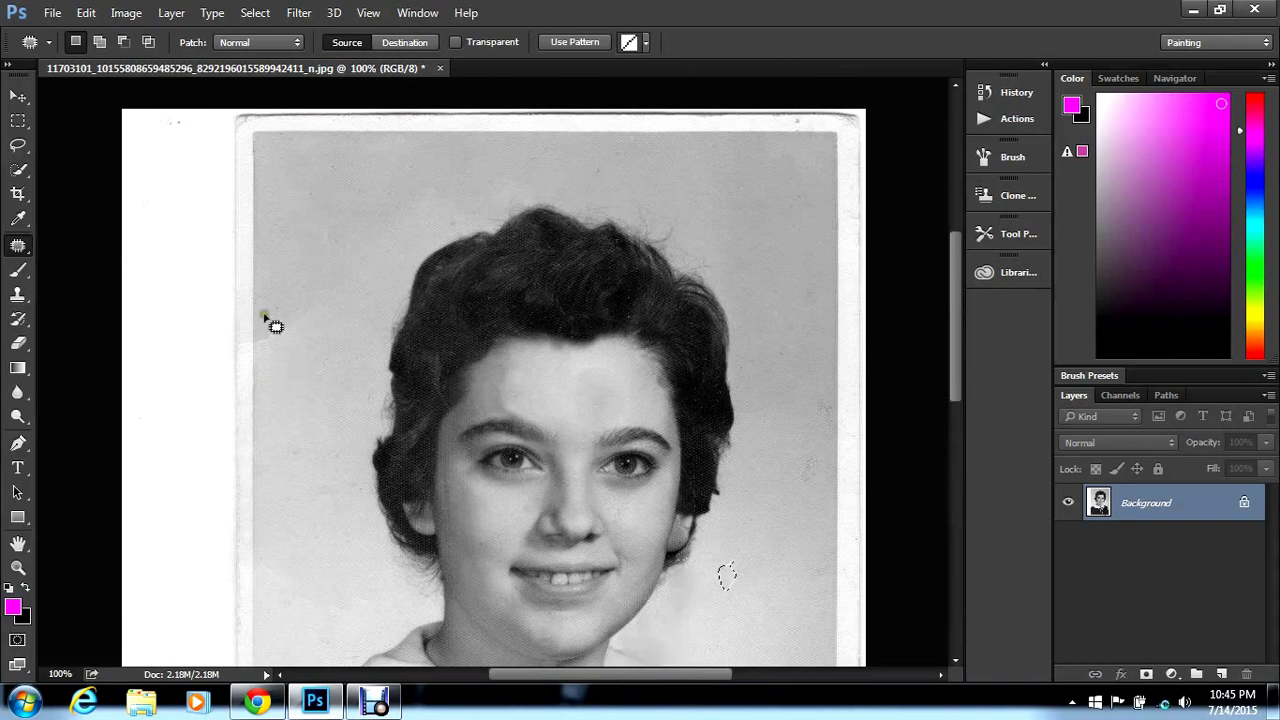
mouse_move(258, 322)
mouse_down()
mouse_move(257, 348)
mouse_move(271, 346)
mouse_move(303, 309)
mouse_move(260, 323)
mouse_move(278, 334)
mouse_up()
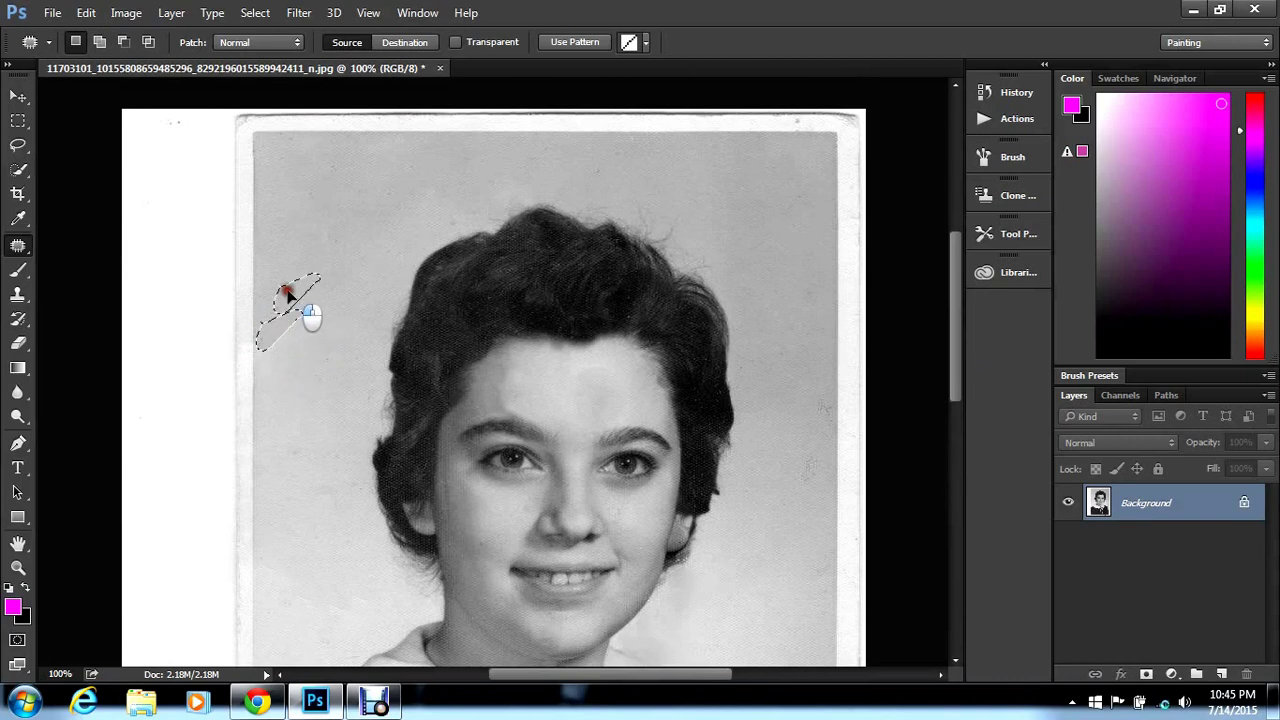
click(317, 391)
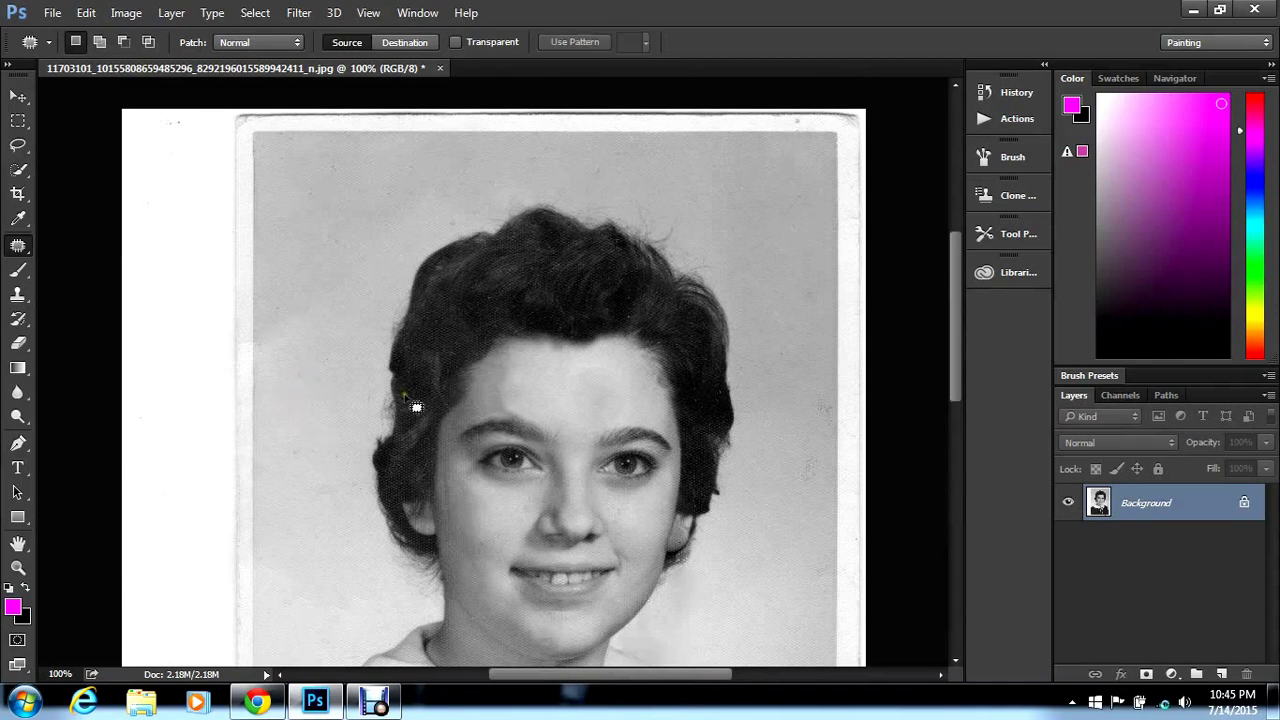
Patch the blemishes in the background right of the hair and above the top of the head
mouse_move(807, 298)
mouse_down()
mouse_move(820, 294)
mouse_move(803, 286)
mouse_move(810, 300)
mouse_move(790, 259)
mouse_up()
mouse_move(632, 175)
mouse_down()
mouse_move(577, 179)
mouse_move(576, 158)
mouse_move(631, 141)
mouse_move(629, 173)
mouse_move(709, 185)
mouse_up()
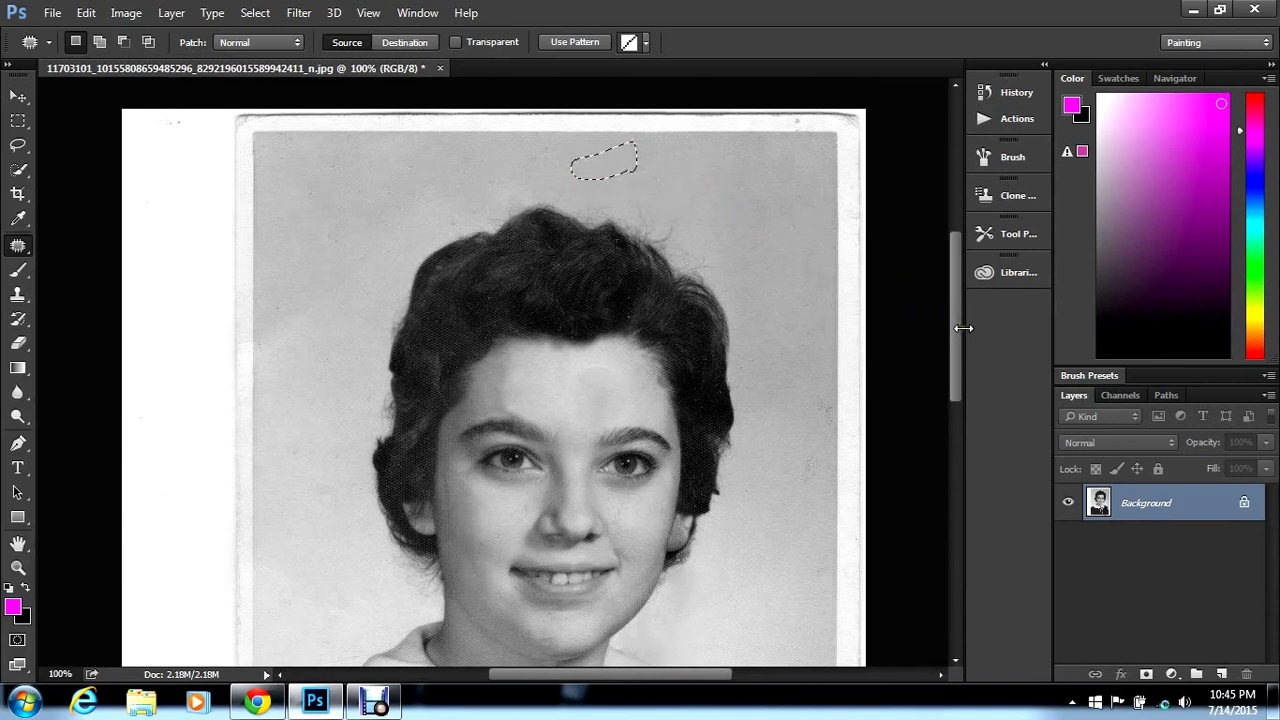
scroll(961, 317, up, 3)
scroll(957, 300, down, 4)
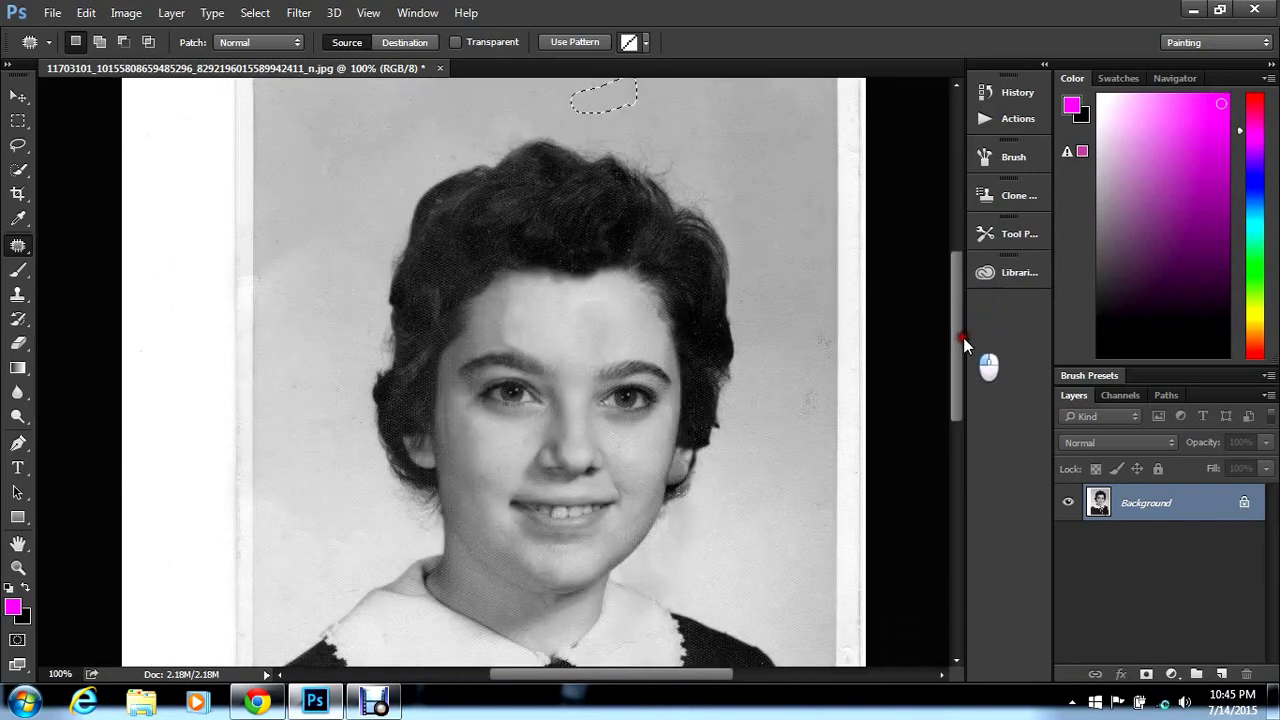
Clear the selection and try to patch the blemish at the background's right edge, level with the eyes
scroll(963, 340, down, 2)
key(ctrl+d)
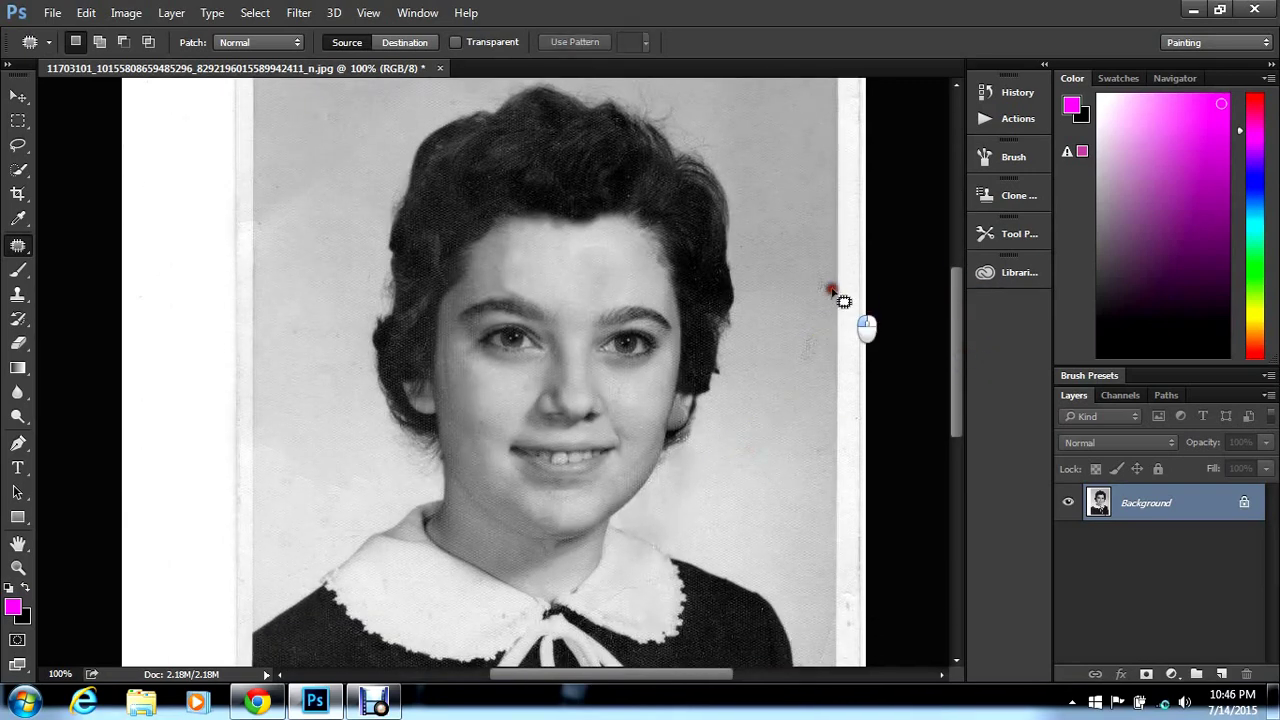
drag(845, 315, 845, 305)
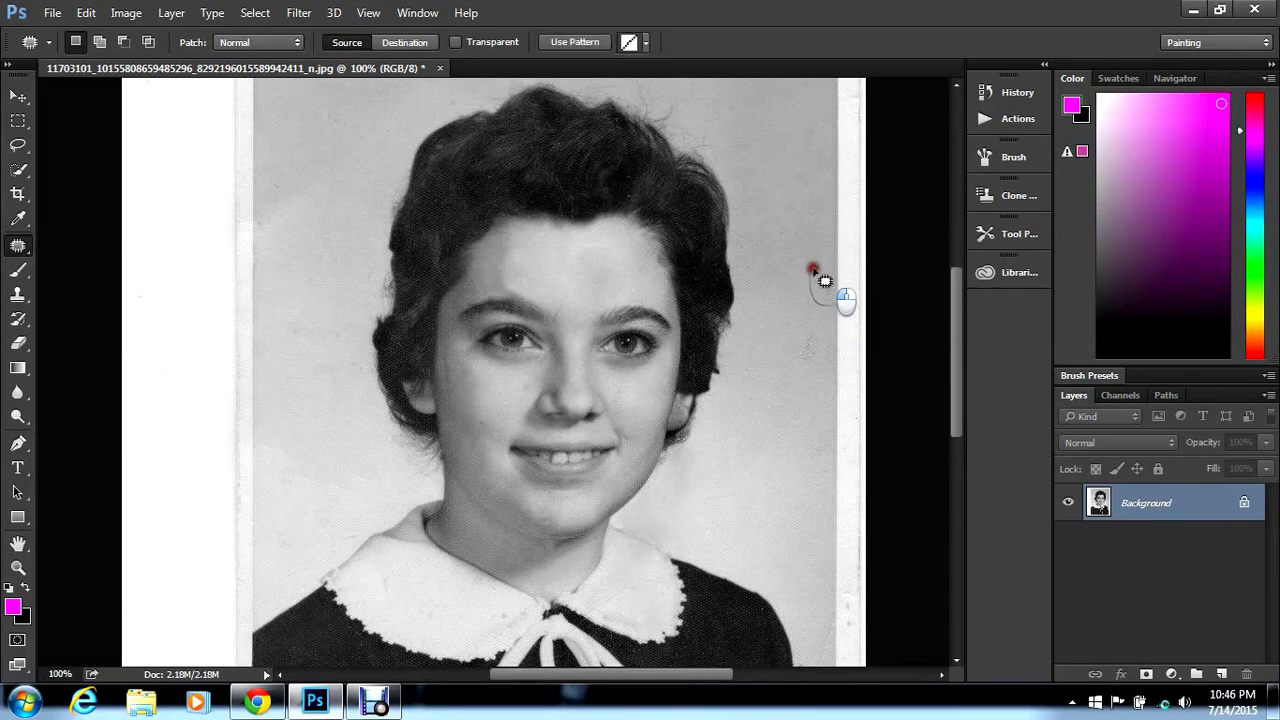
click(844, 310)
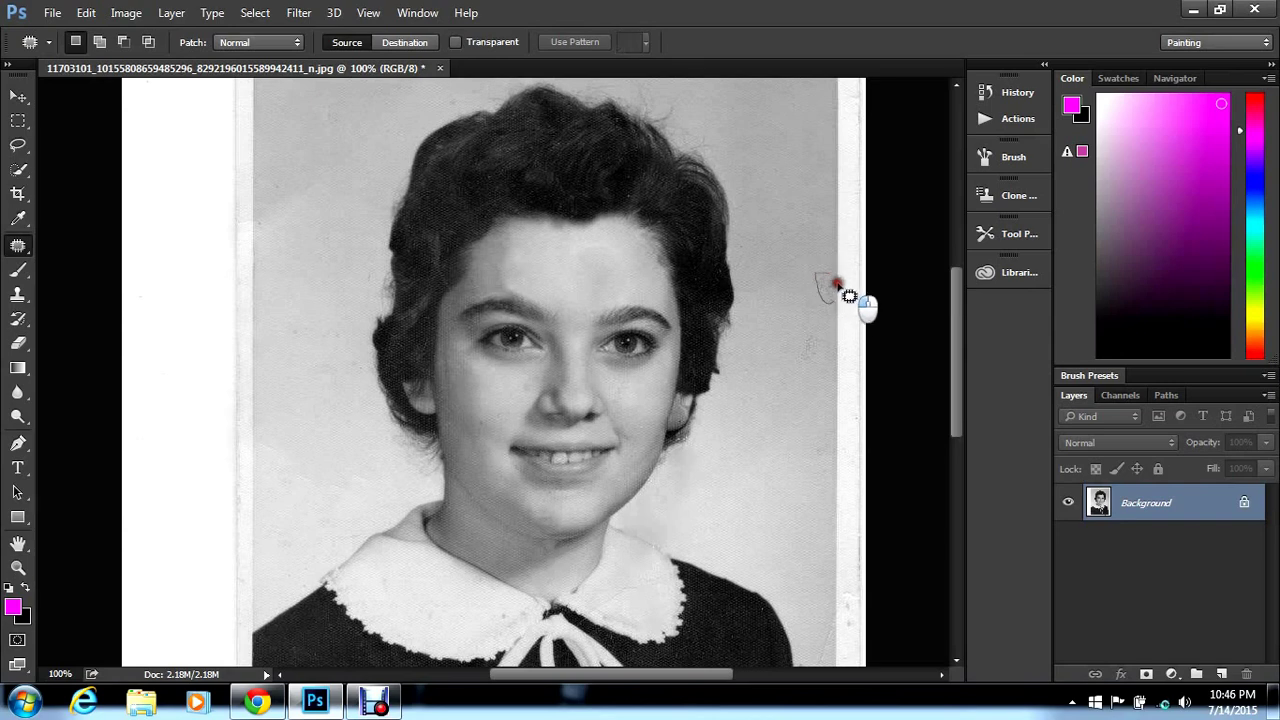
drag(849, 296, 845, 313)
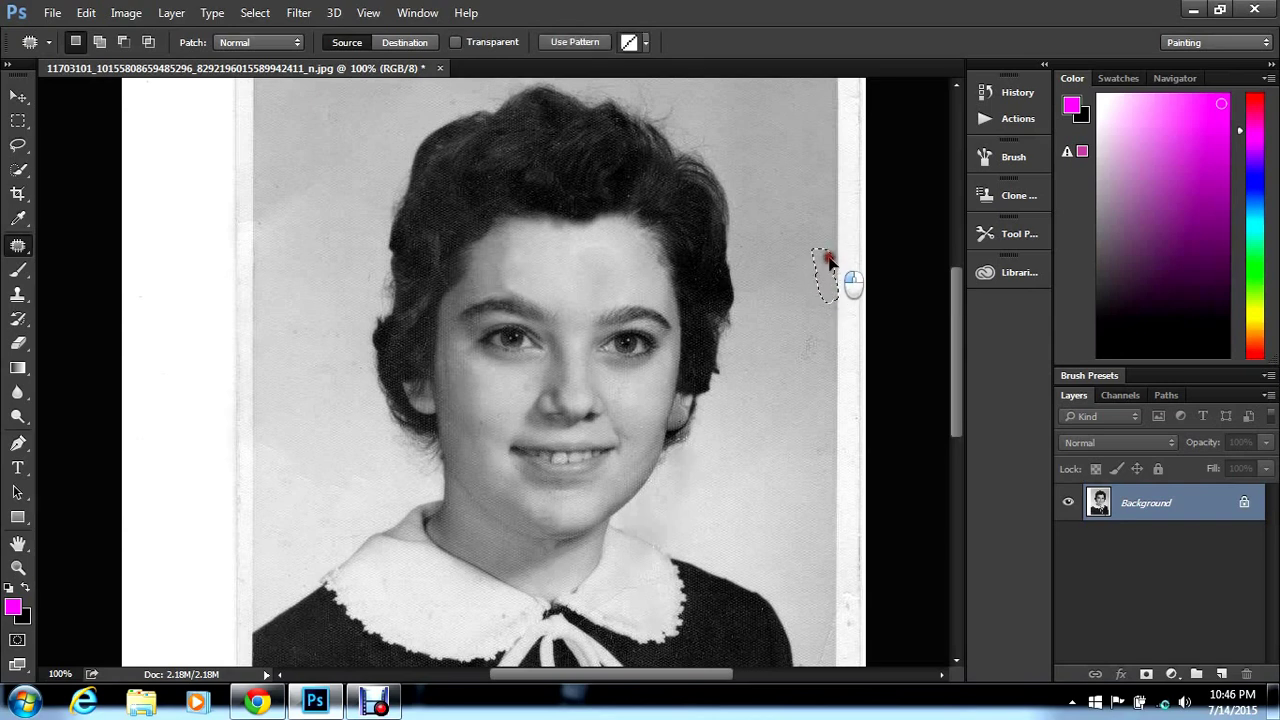
drag(828, 256, 840, 307)
click(843, 314)
click(843, 320)
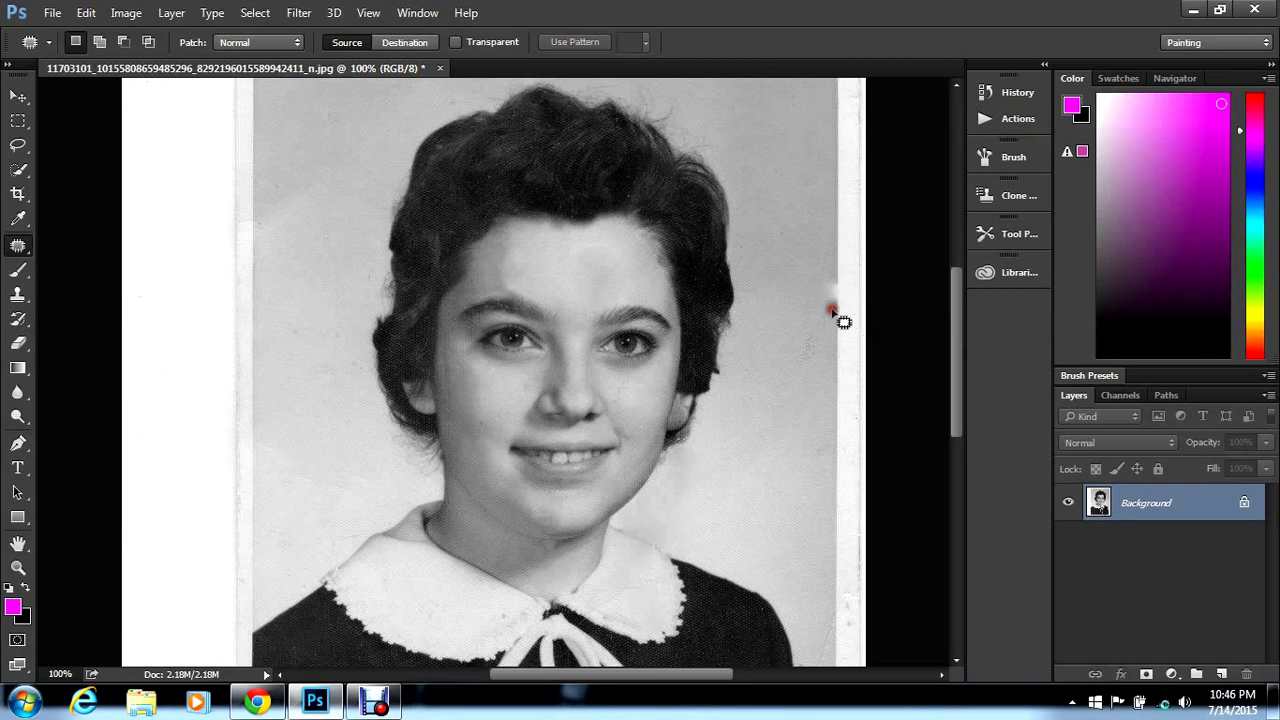
mouse_move(836, 301)
mouse_down()
mouse_move(835, 286)
mouse_move(840, 316)
mouse_up()
click(840, 320)
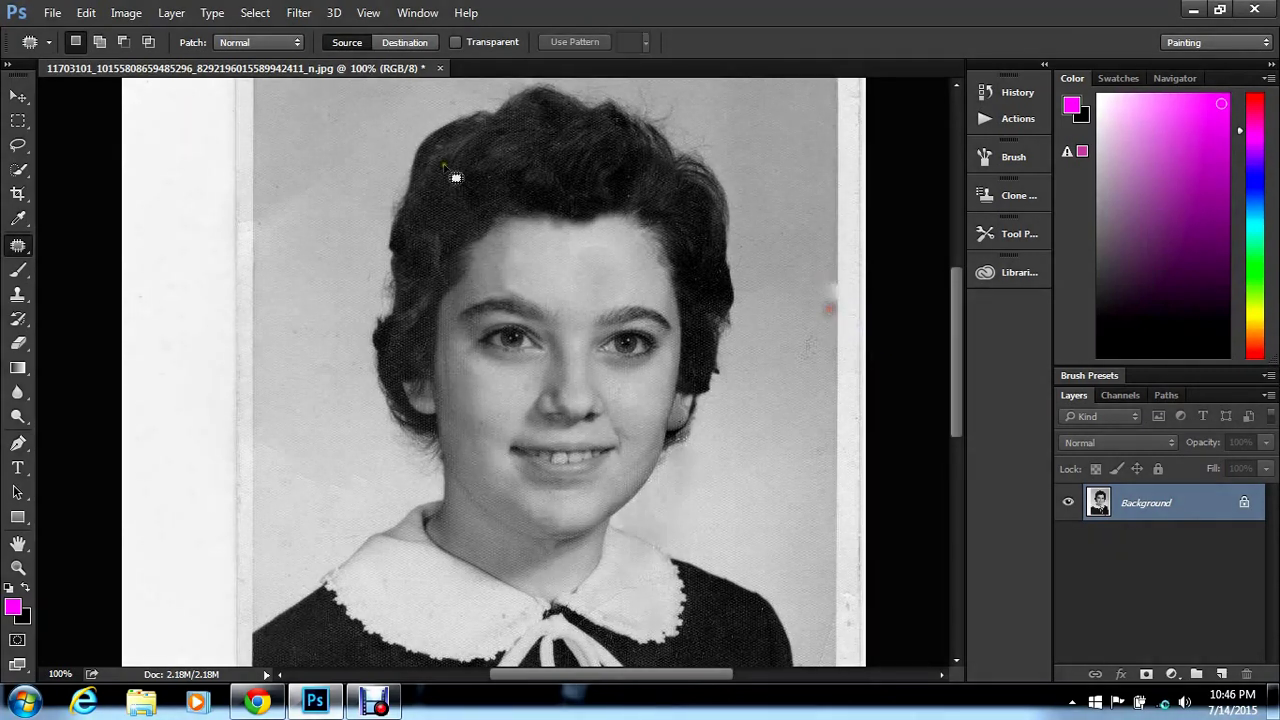
Step back through the history to undo the patches at the background's right edge
click(86, 12)
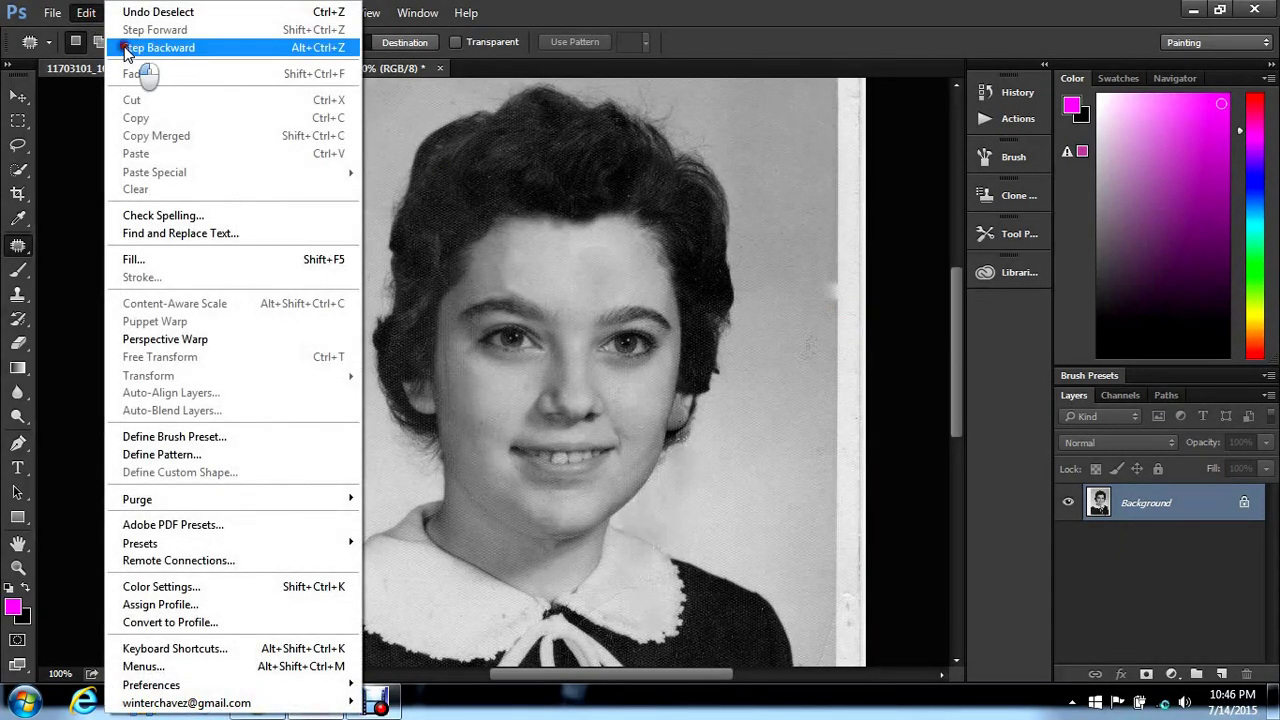
click(130, 47)
click(90, 12)
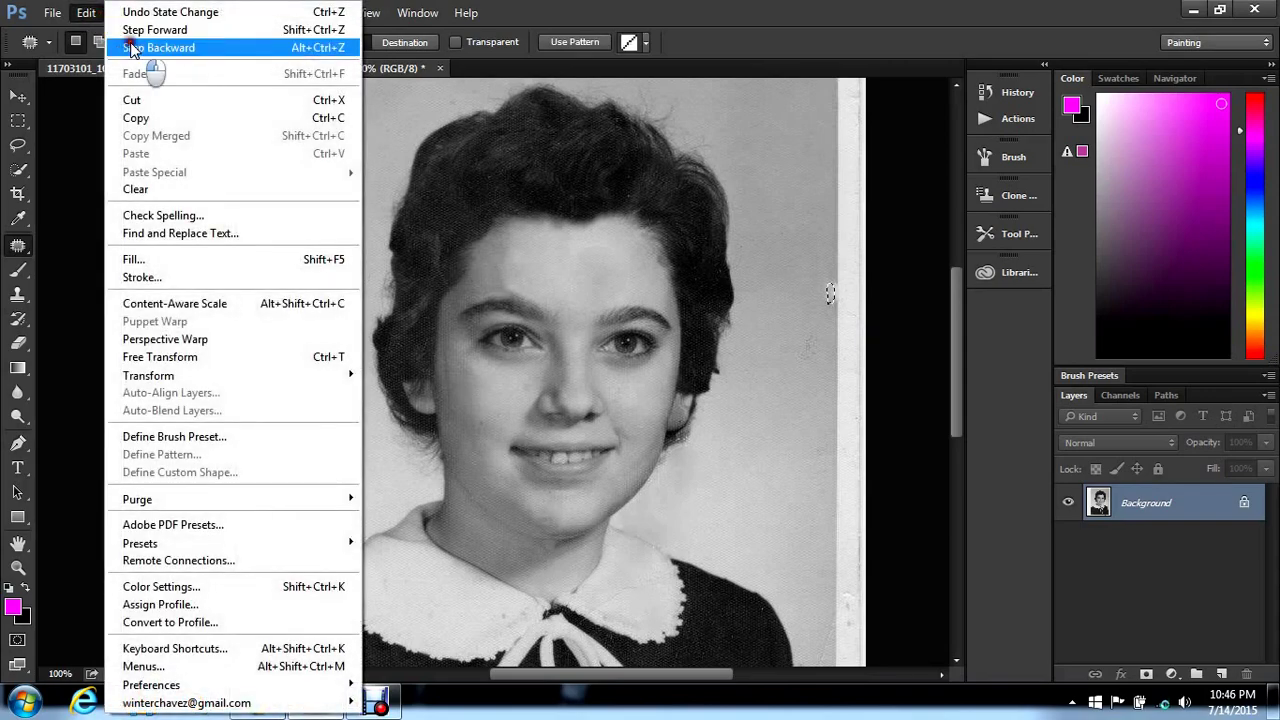
click(134, 47)
click(86, 12)
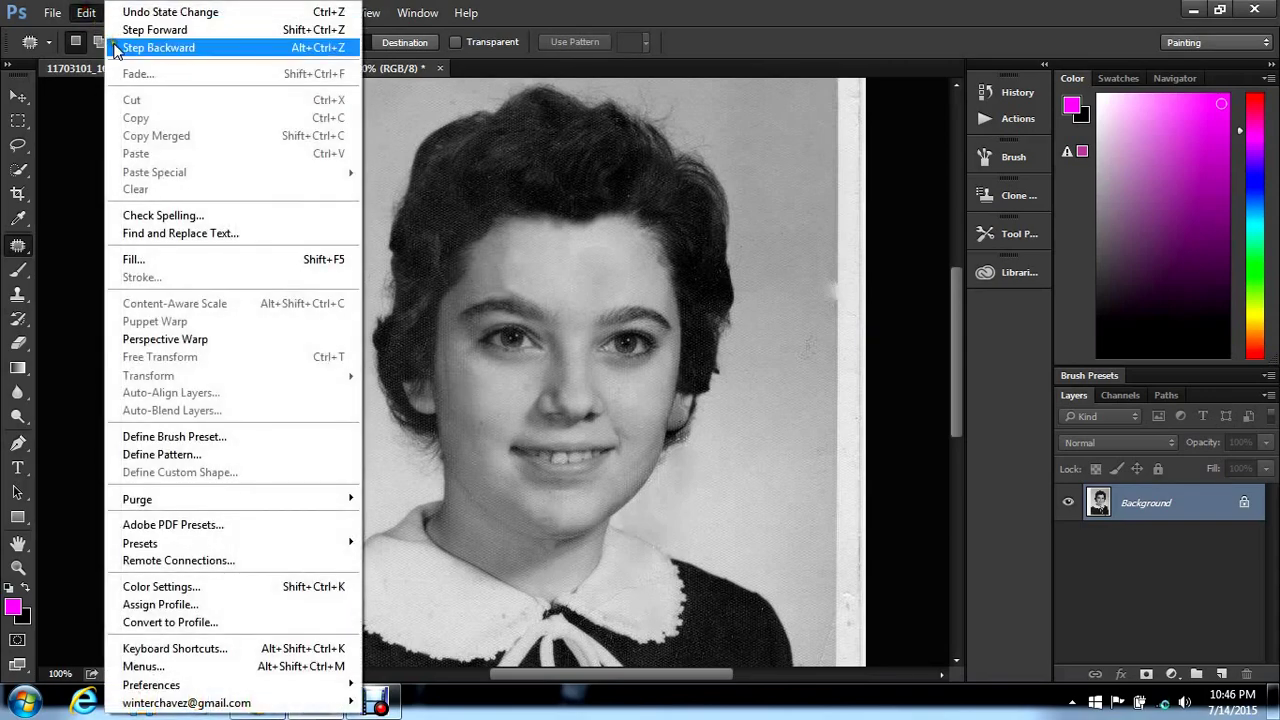
click(116, 48)
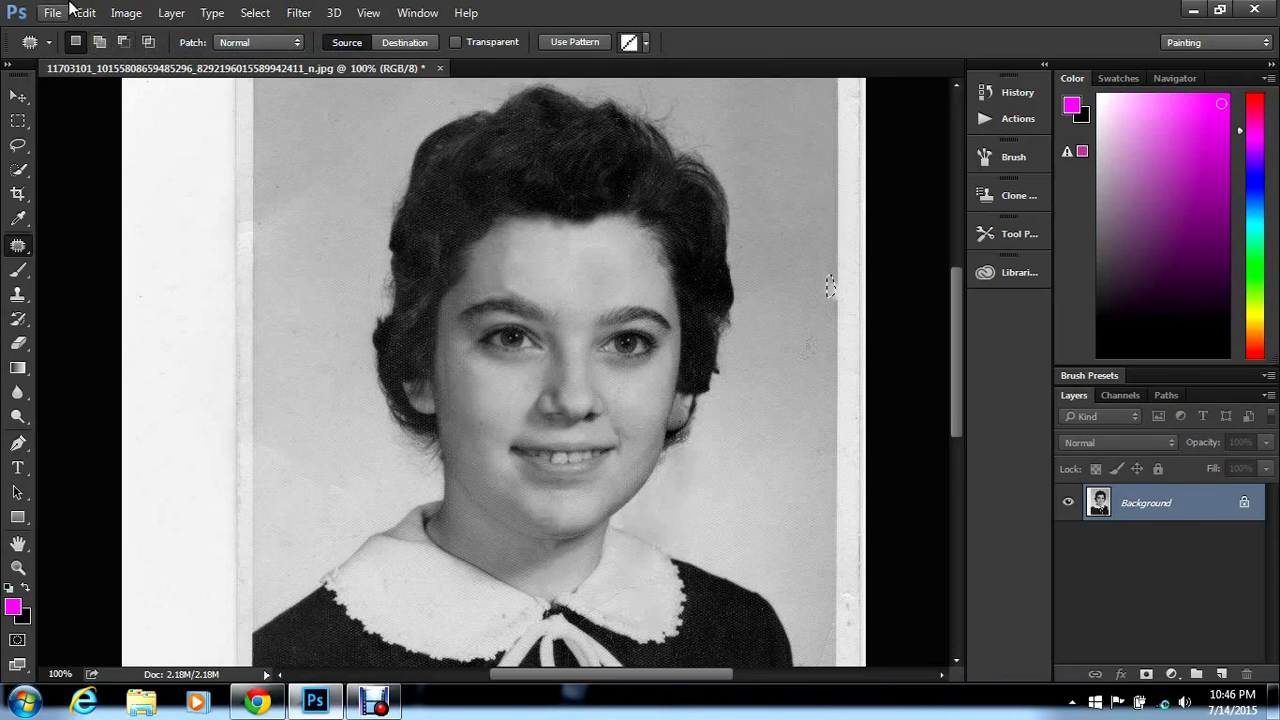
click(86, 12)
click(128, 48)
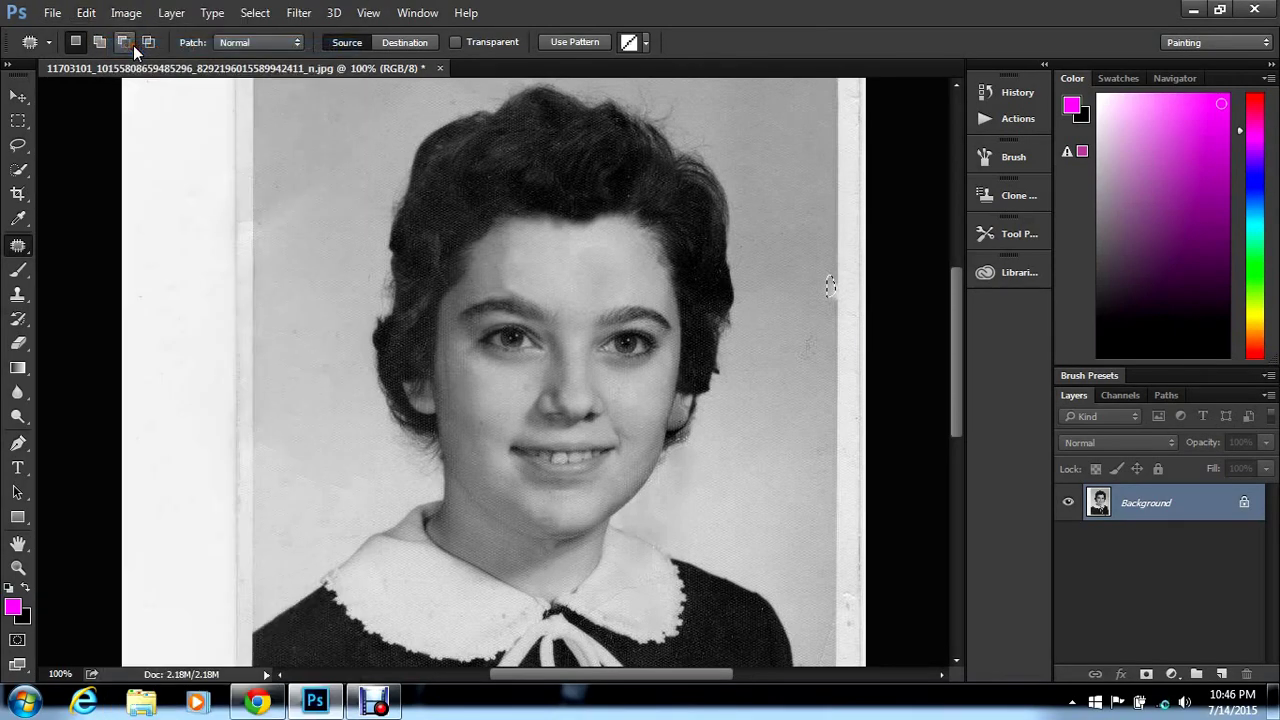
click(86, 12)
click(138, 47)
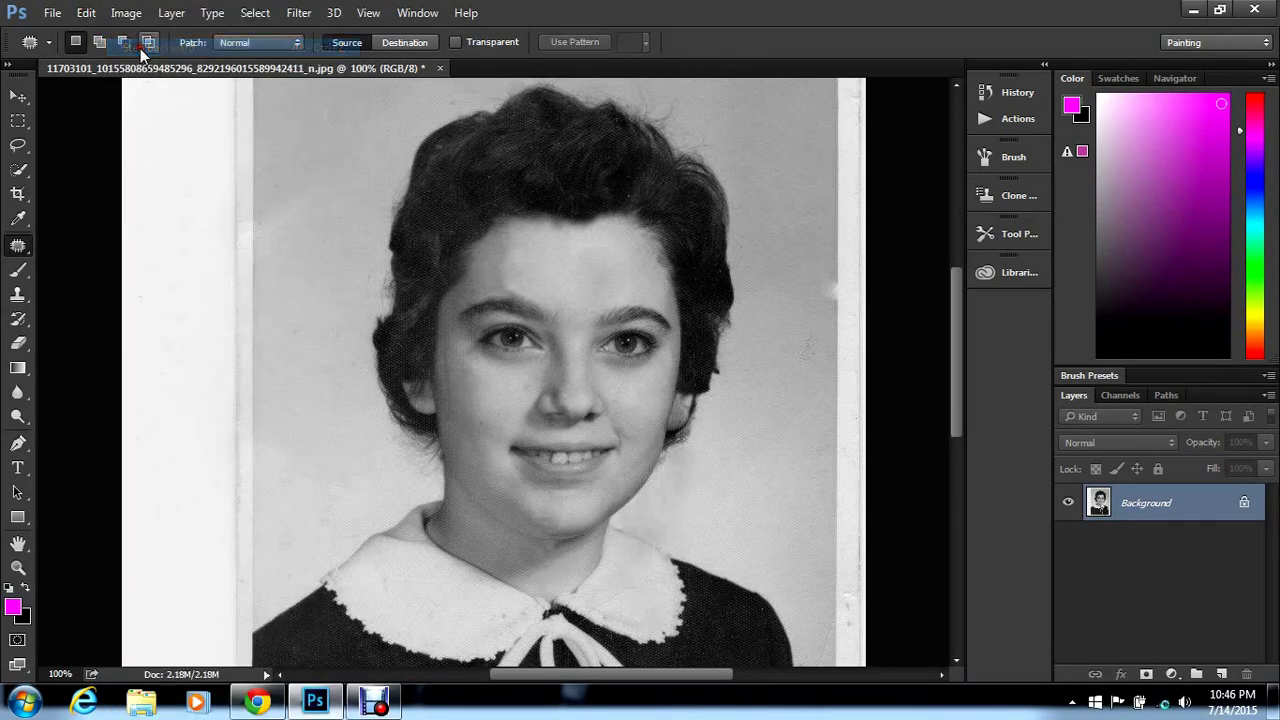
click(87, 12)
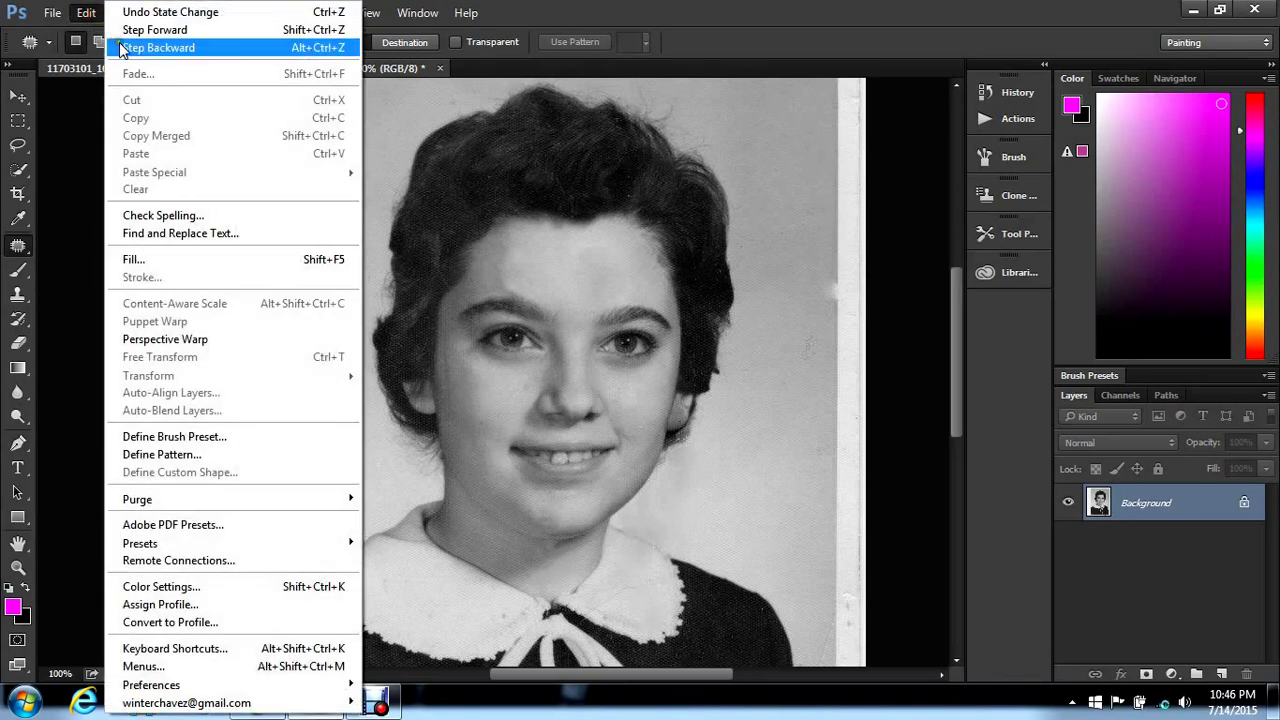
click(123, 47)
click(86, 12)
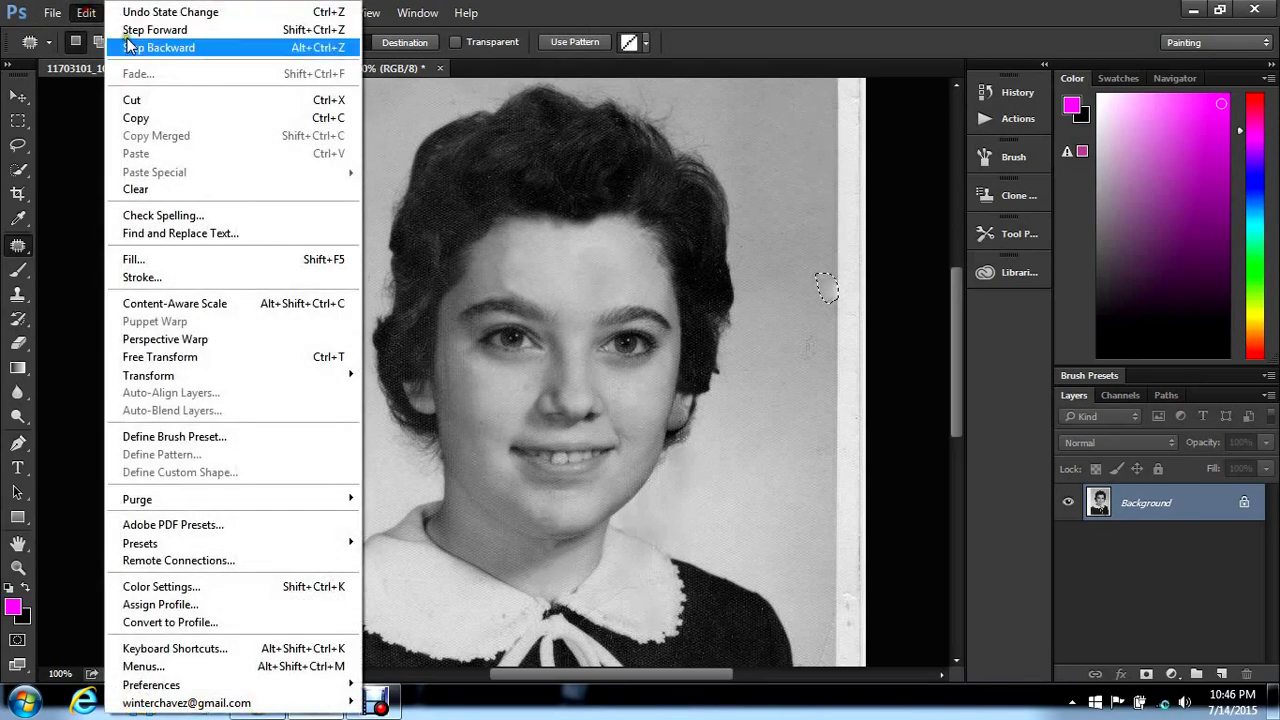
click(132, 47)
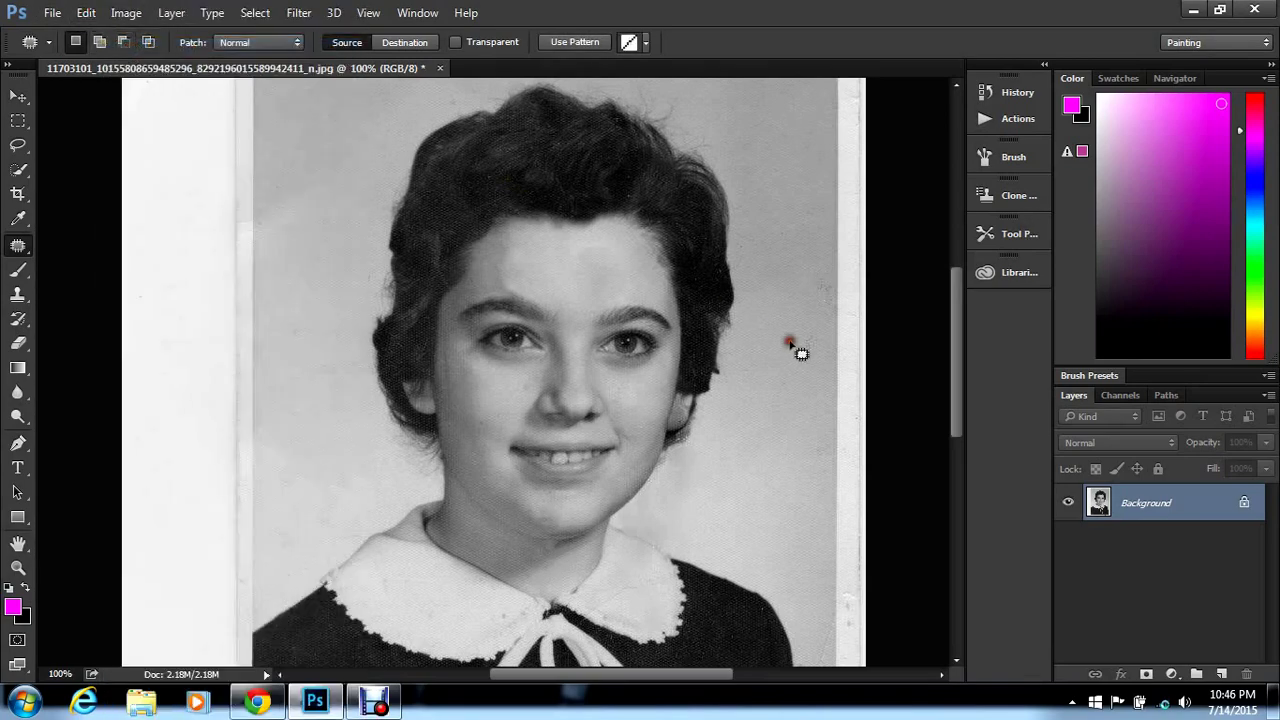
key(alt+ctrl+z)
Use the Spot Healing Brush to remove spots in the background right of the jaw and along the upper left edge
click(18, 246)
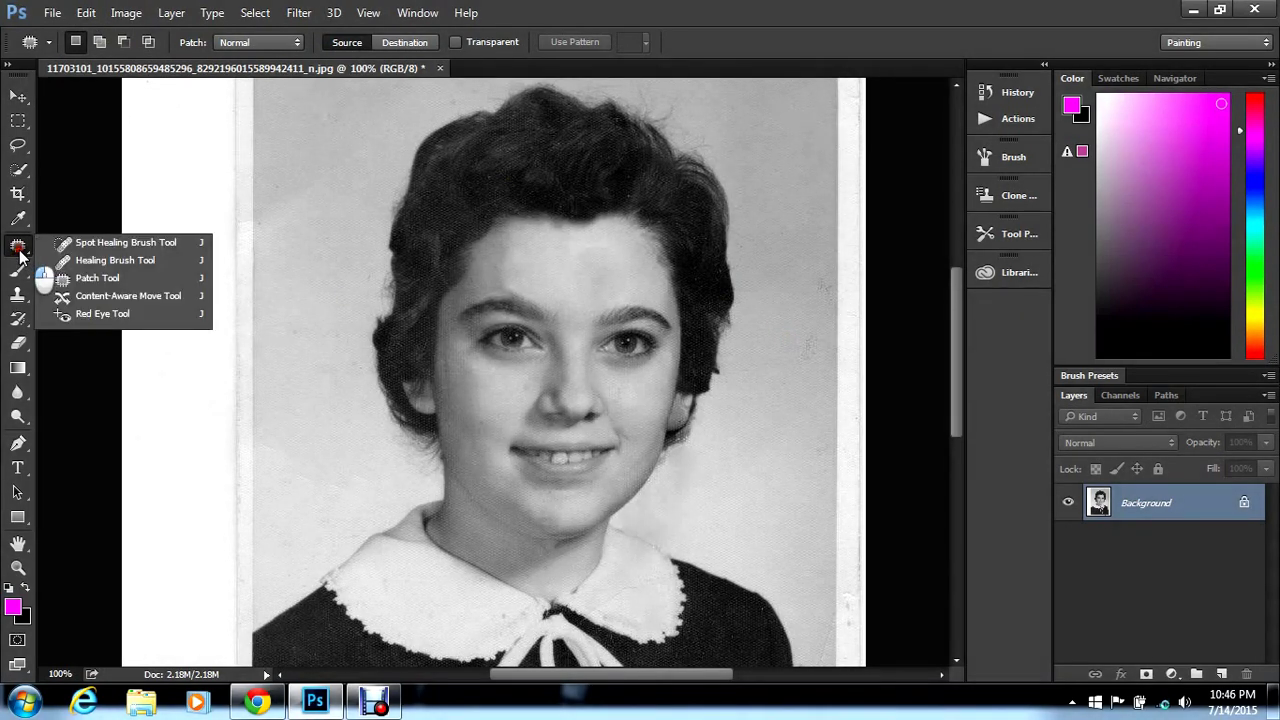
click(95, 246)
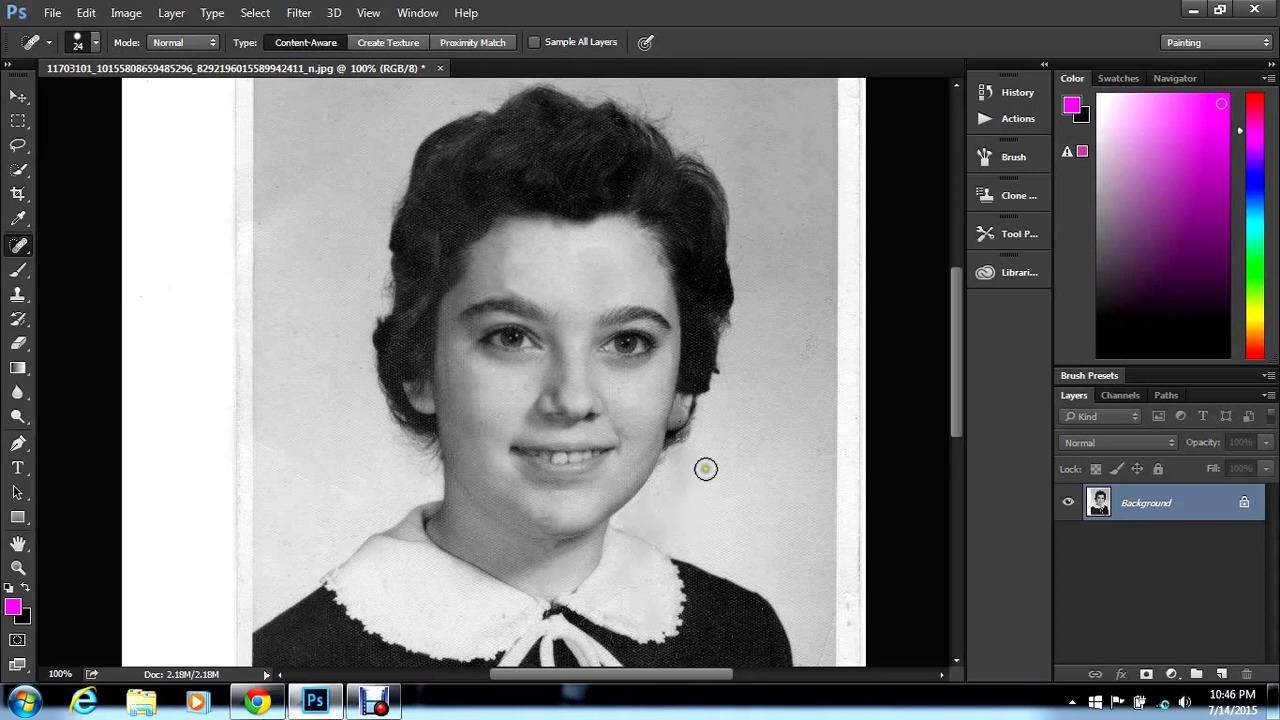
click(706, 428)
click(277, 189)
click(269, 260)
drag(966, 380, 976, 422)
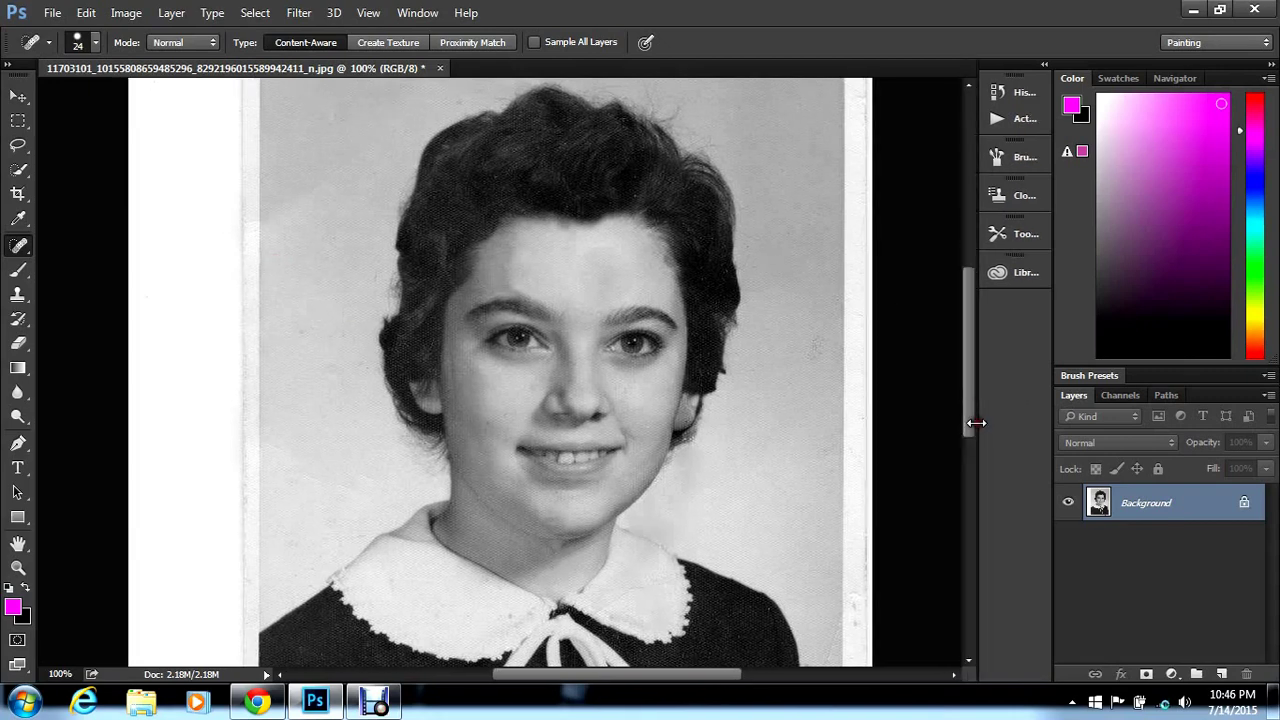
click(679, 511)
Heal the background blemishes beside the right shoulder and above the left shoulder with the Spot Healing Brush
drag(967, 381, 979, 460)
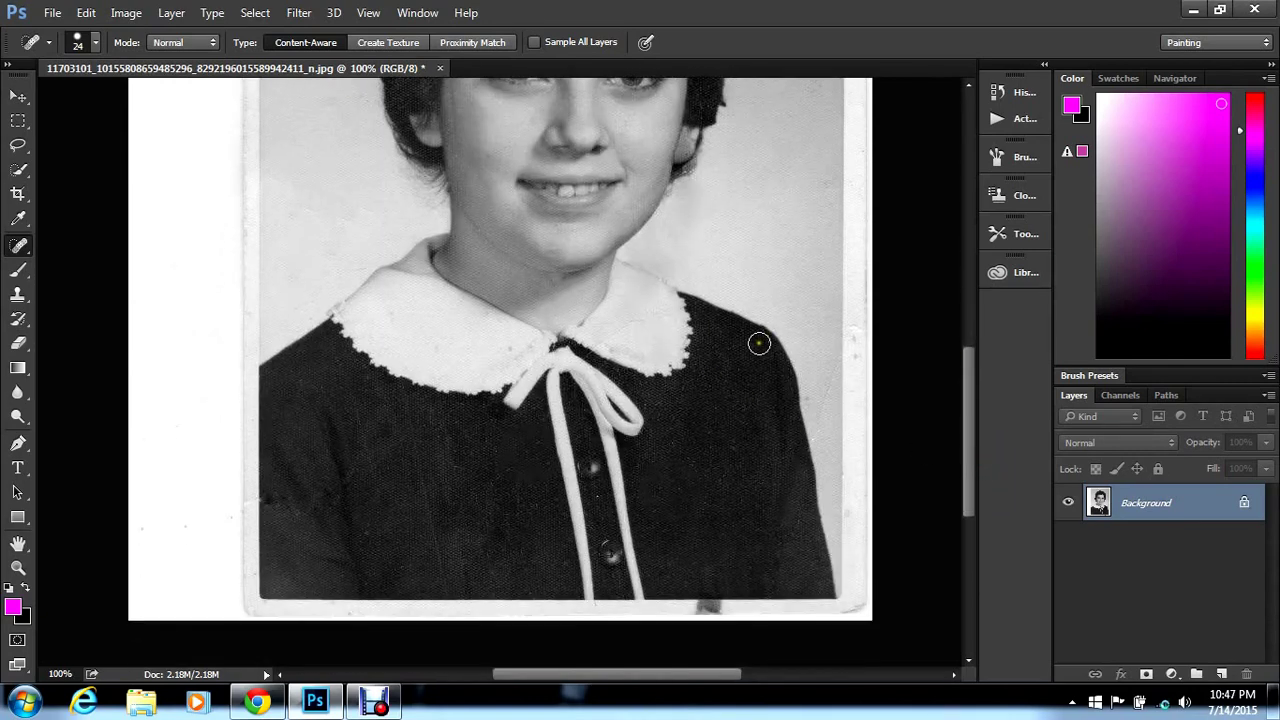
drag(830, 374, 822, 440)
click(810, 398)
drag(366, 256, 295, 313)
mouse_move(360, 216)
mouse_down()
mouse_move(345, 234)
mouse_move(278, 182)
mouse_up()
drag(973, 420, 960, 340)
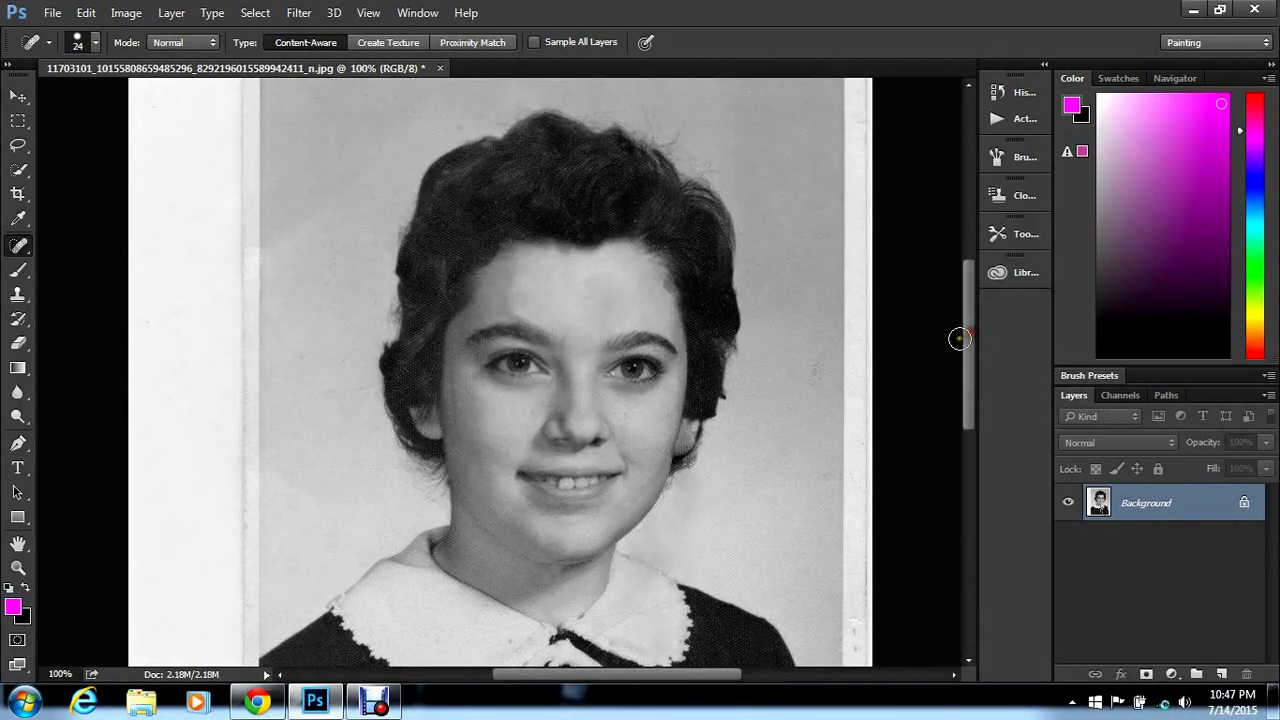
Adjust the photo's tones with Brightness/Contrast, setting brightness to 6 and contrast to 48
click(133, 14)
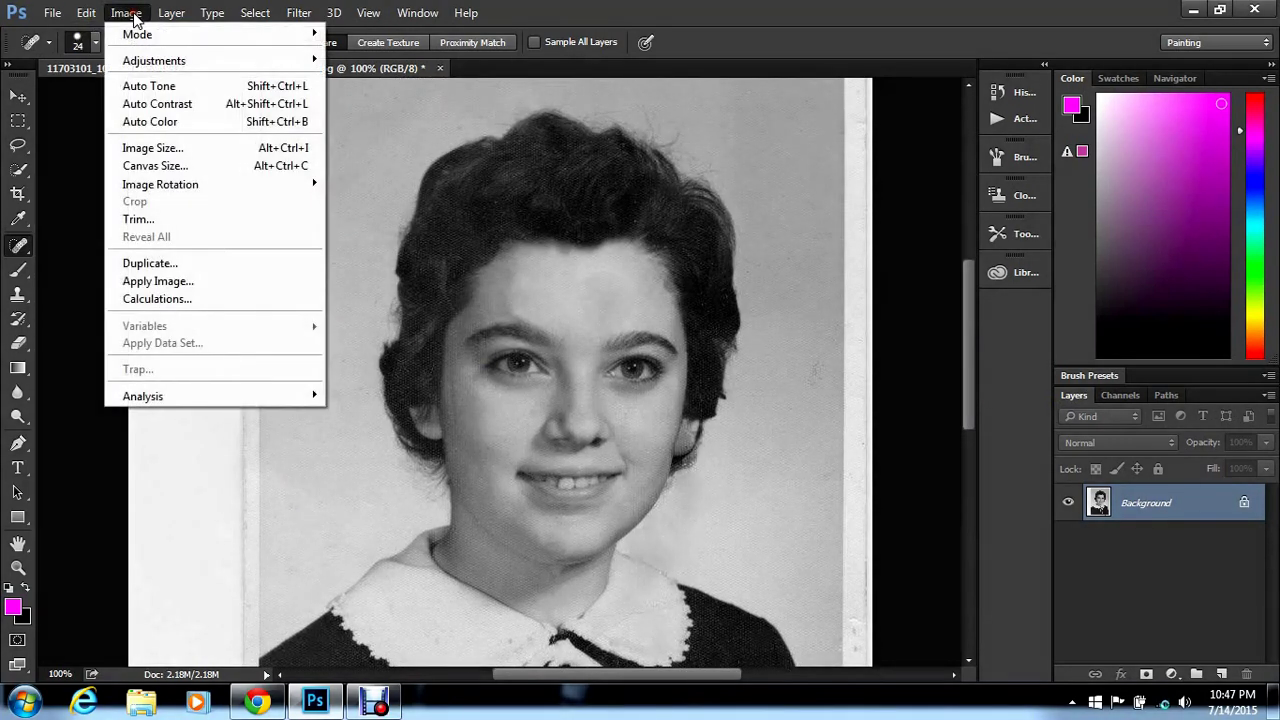
mouse_move(162, 63)
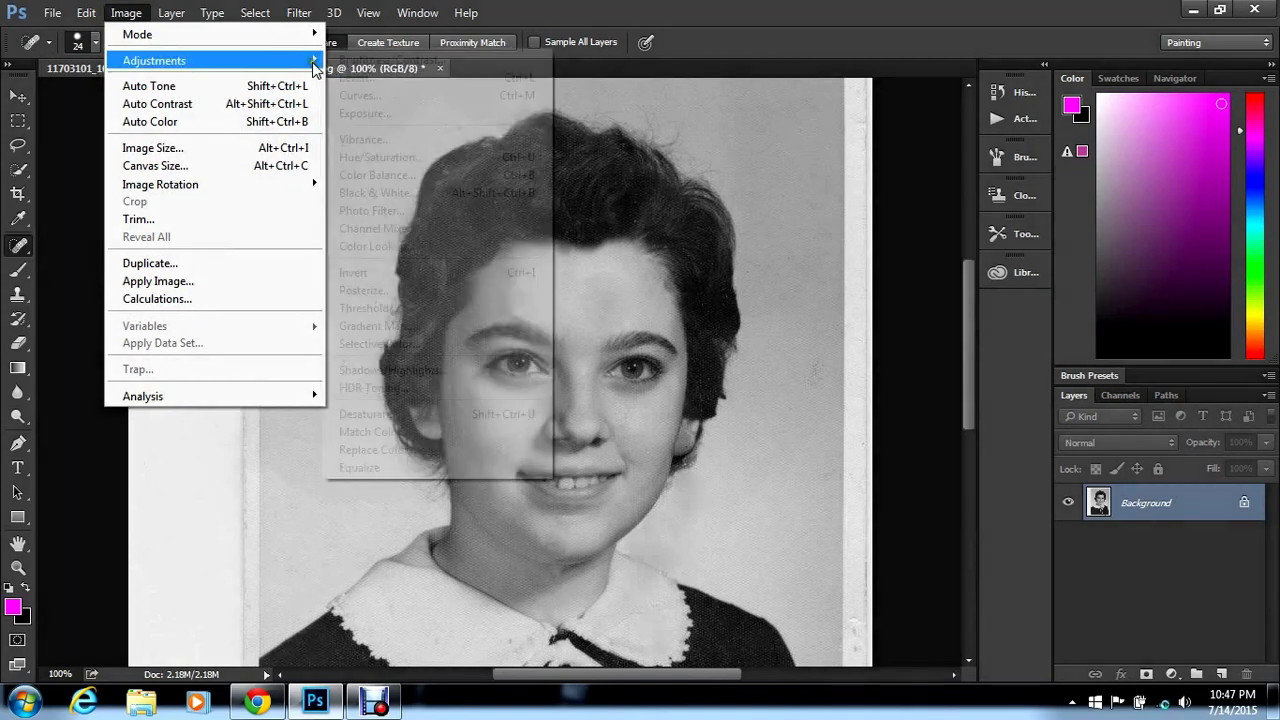
click(401, 67)
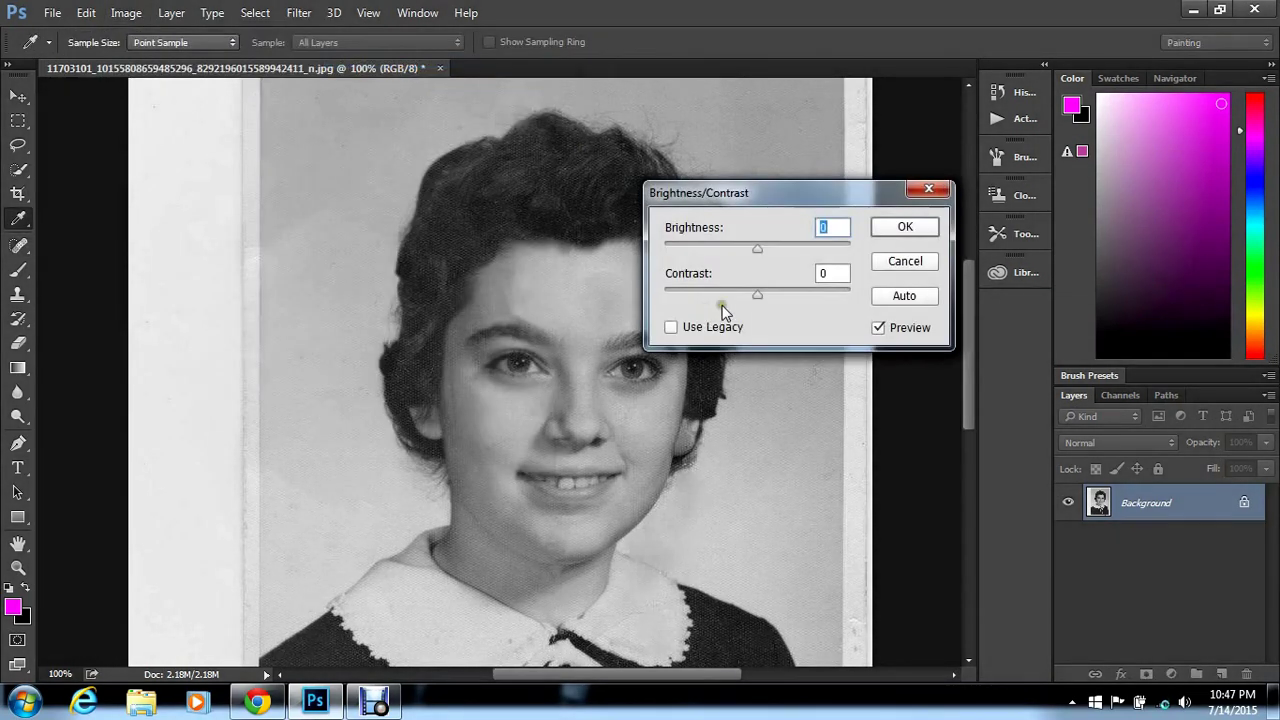
mouse_move(762, 248)
mouse_down()
mouse_move(762, 297)
mouse_move(809, 302)
mouse_move(758, 296)
mouse_move(803, 302)
mouse_up()
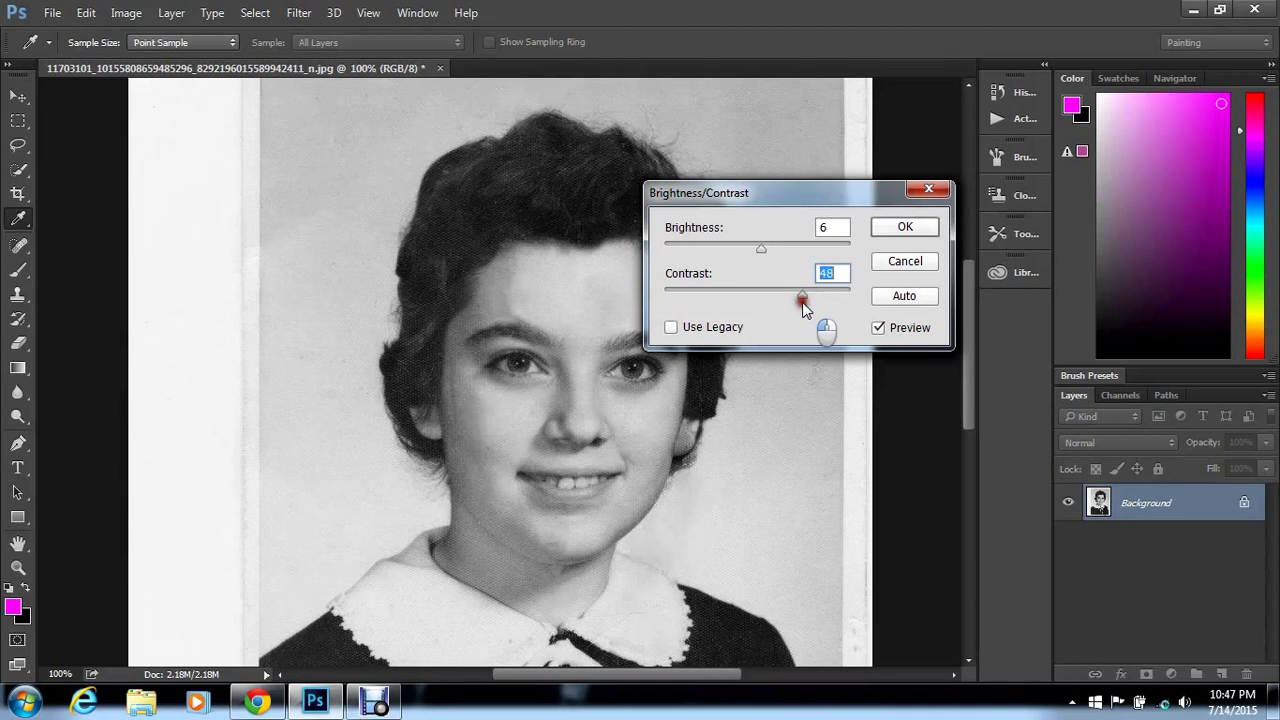
click(905, 228)
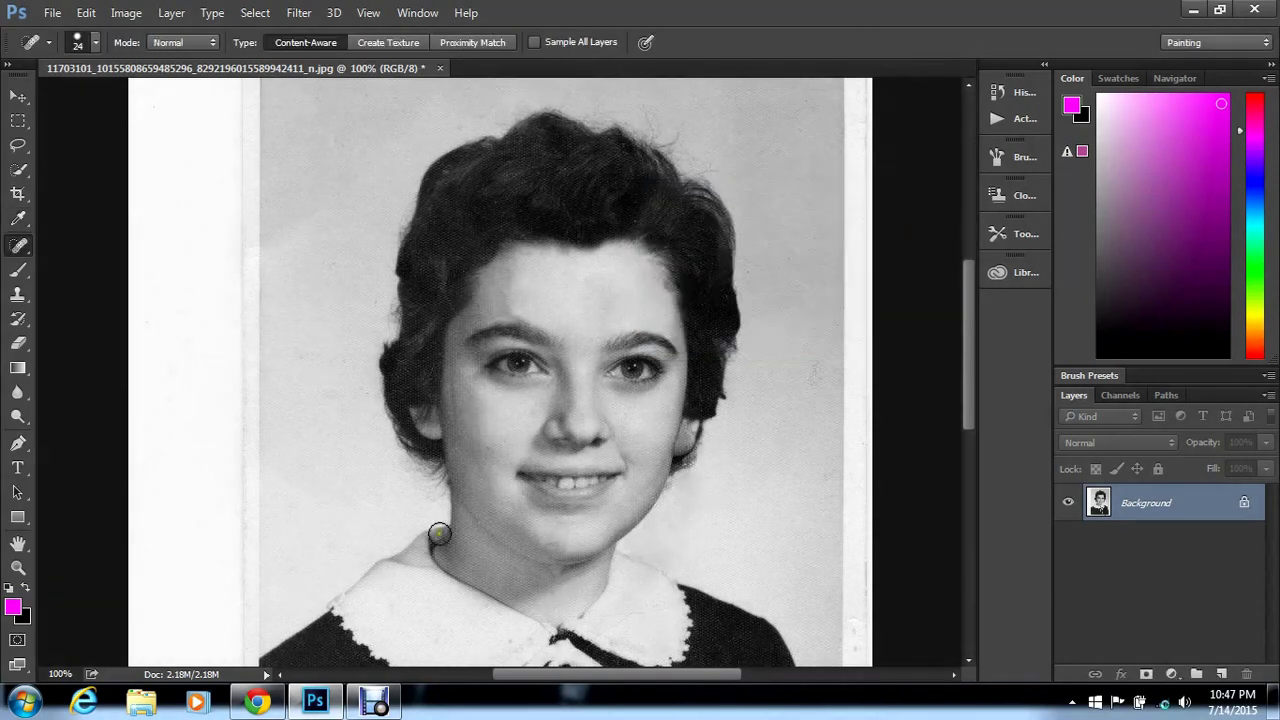
Heal the remaining marks on the dark sweater left of the ribbon and on the left sleeve
mouse_move(968, 372)
mouse_down()
mouse_move(984, 426)
mouse_move(983, 557)
mouse_move(974, 352)
mouse_move(977, 376)
mouse_up()
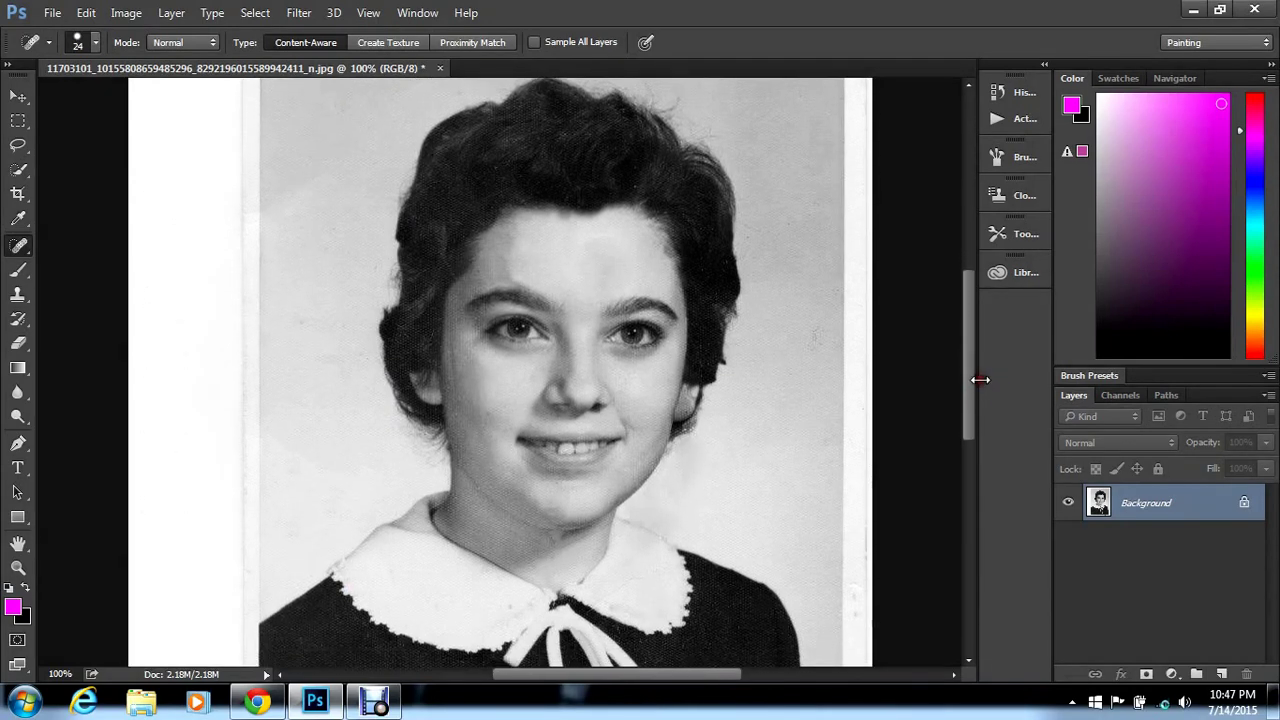
click(368, 12)
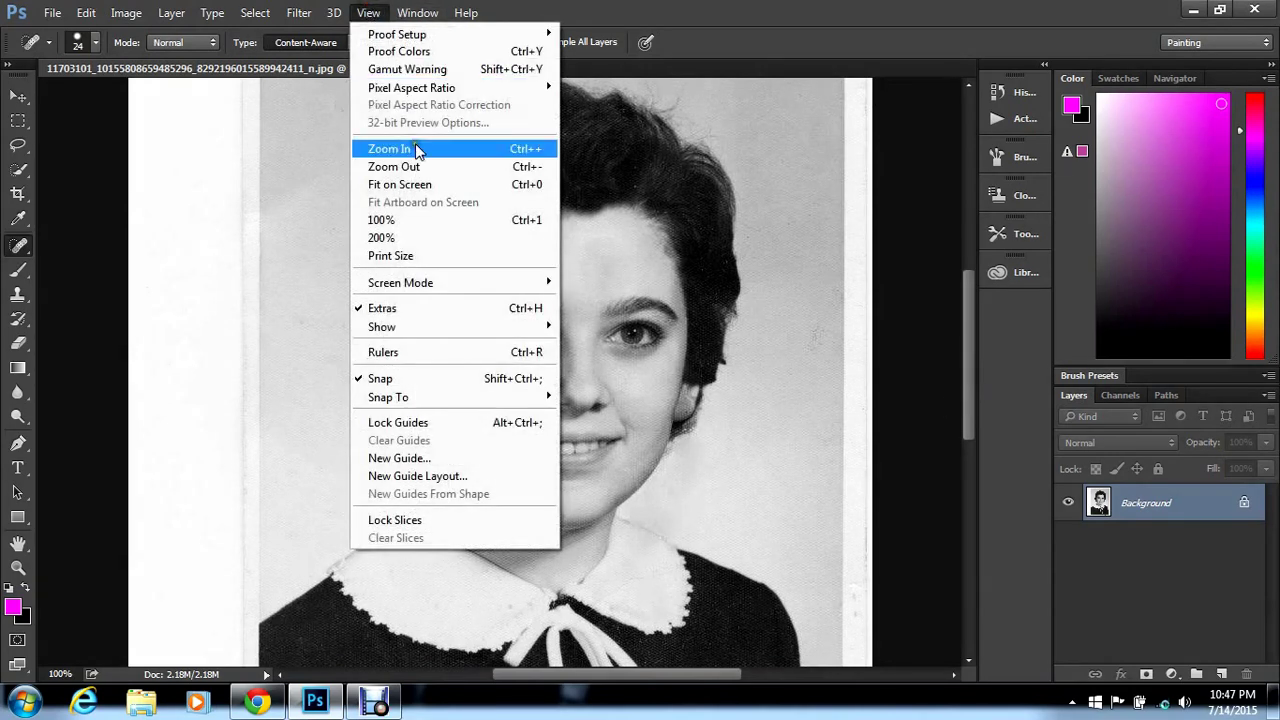
click(416, 168)
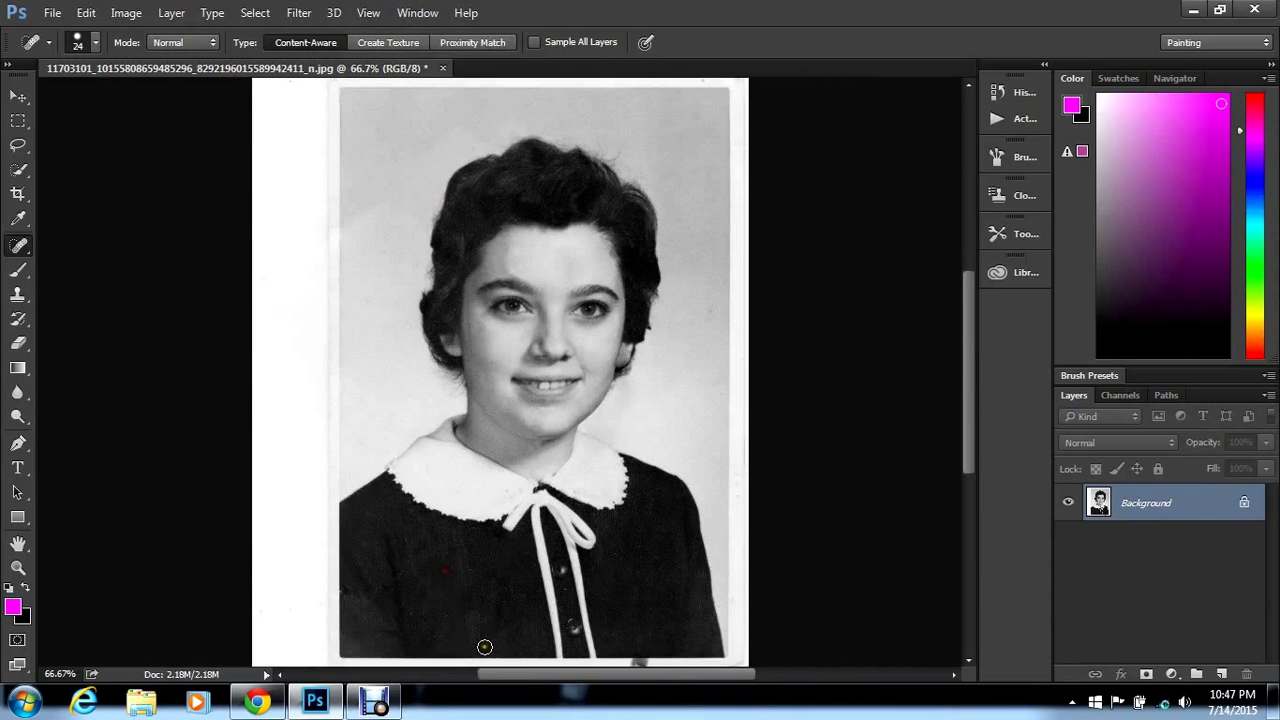
drag(503, 566, 482, 590)
drag(403, 543, 416, 570)
click(409, 614)
Create a new layer named Layer 1 with the Soft Light blending mode at 100% opacity
click(170, 12)
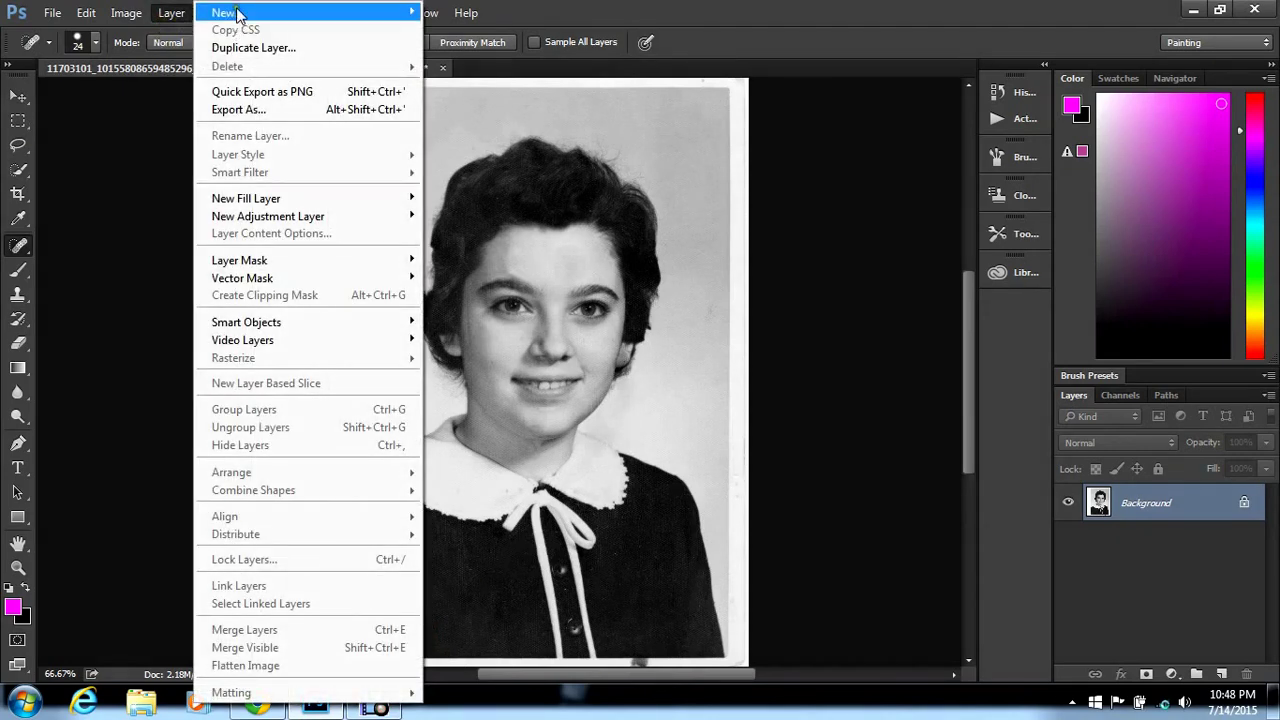
mouse_move(236, 13)
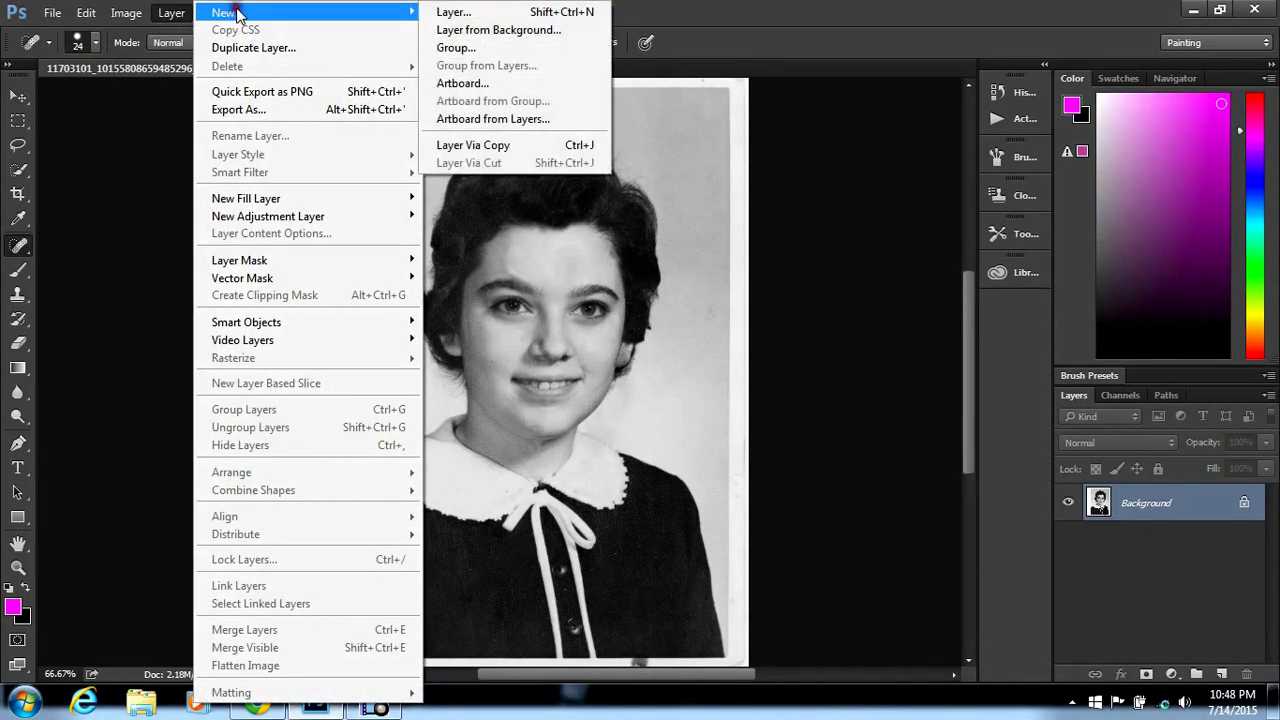
click(464, 11)
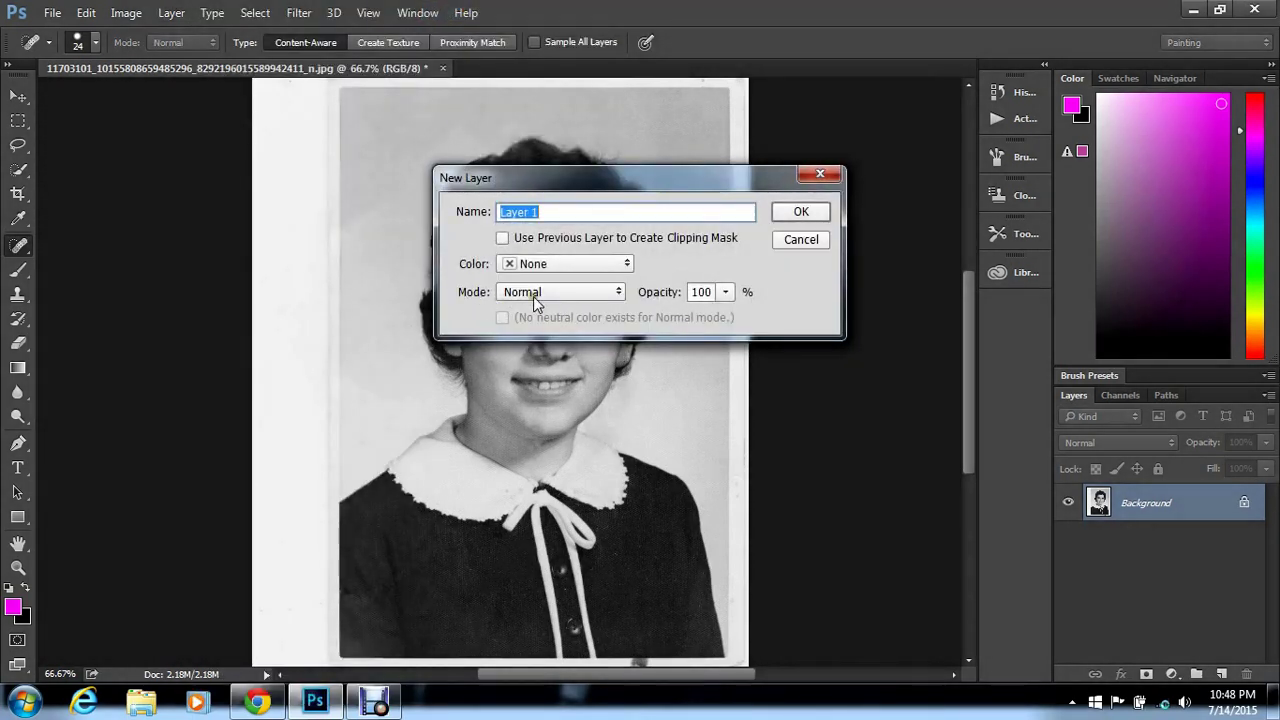
click(560, 302)
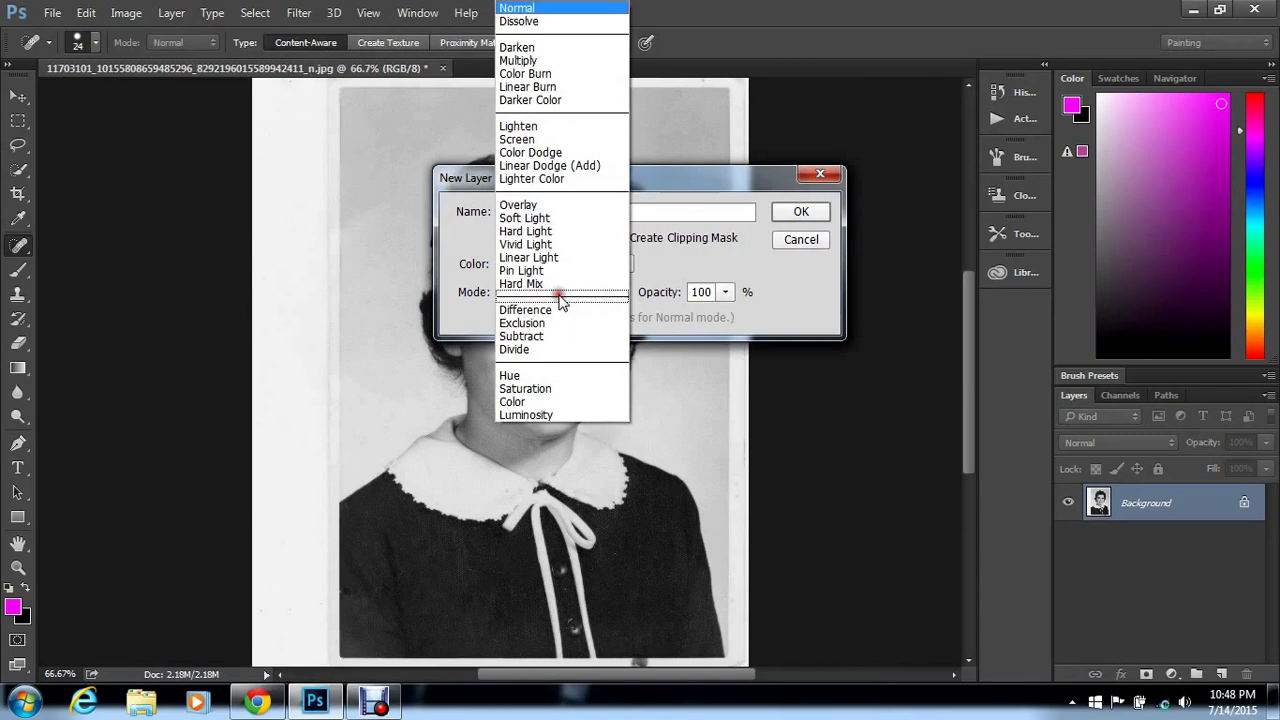
click(548, 222)
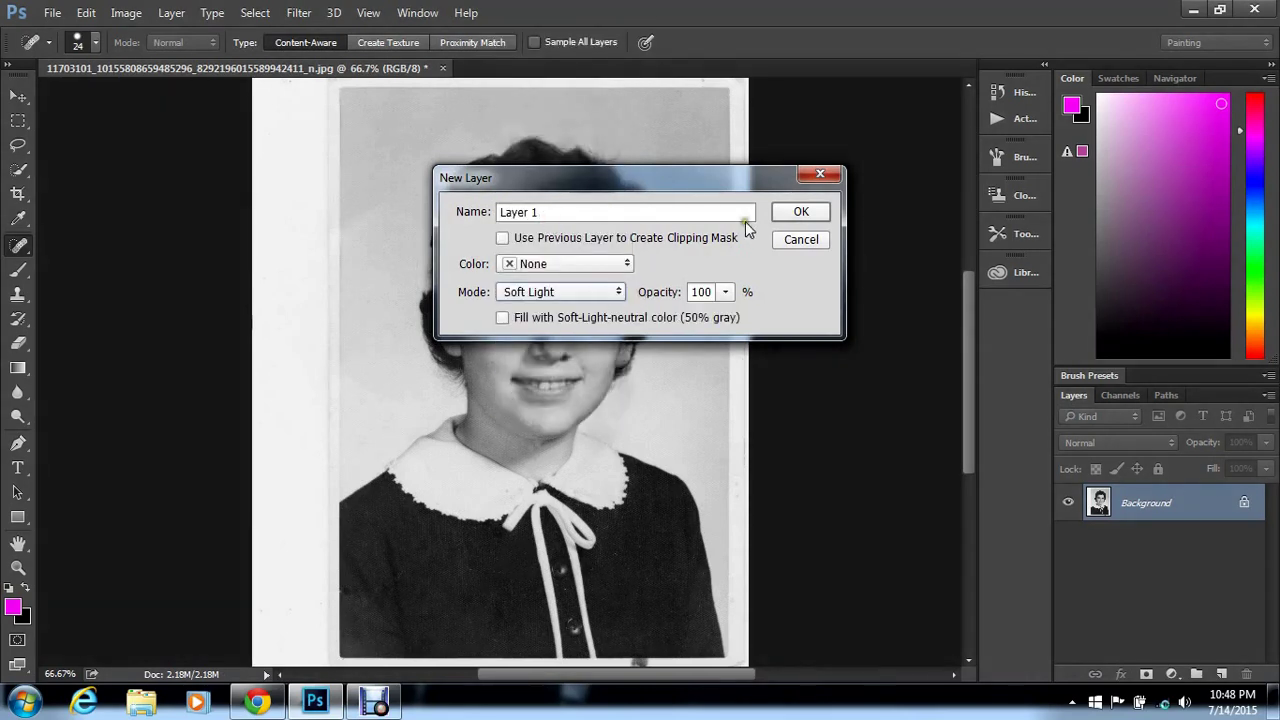
click(816, 212)
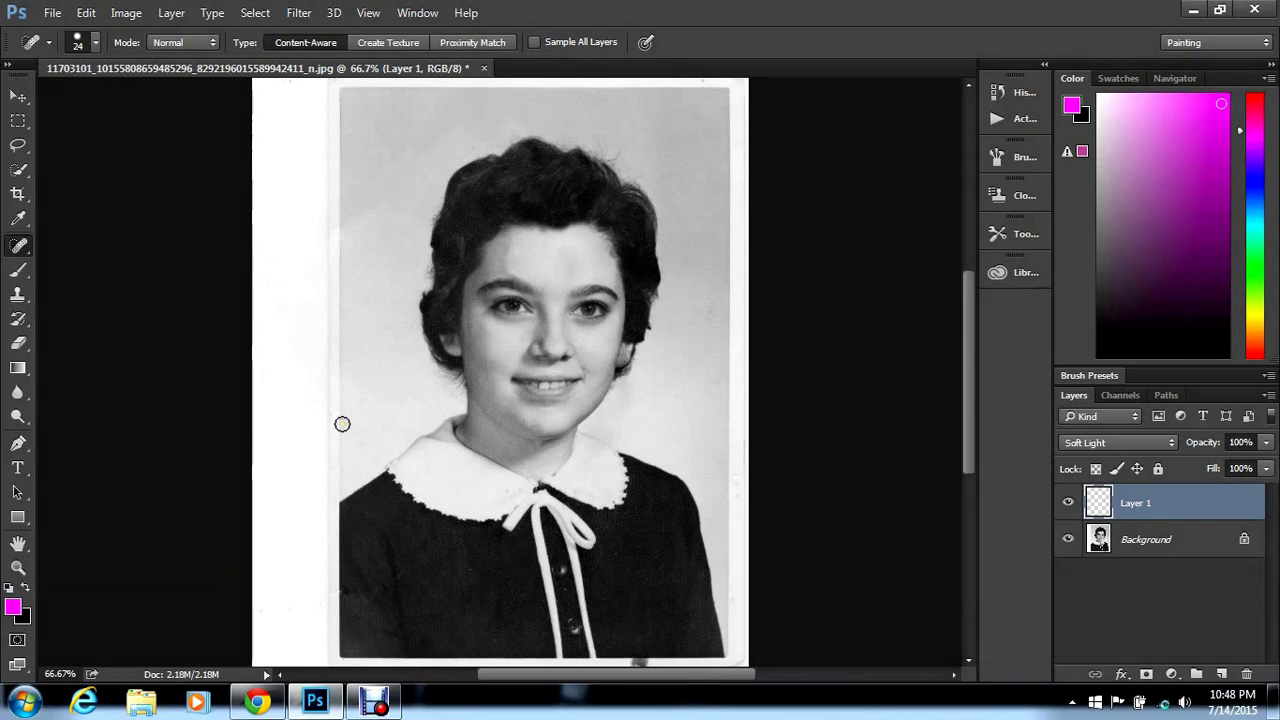
Choose a bright magenta foreground color and set the Brush tool's size to 60 px
click(12, 606)
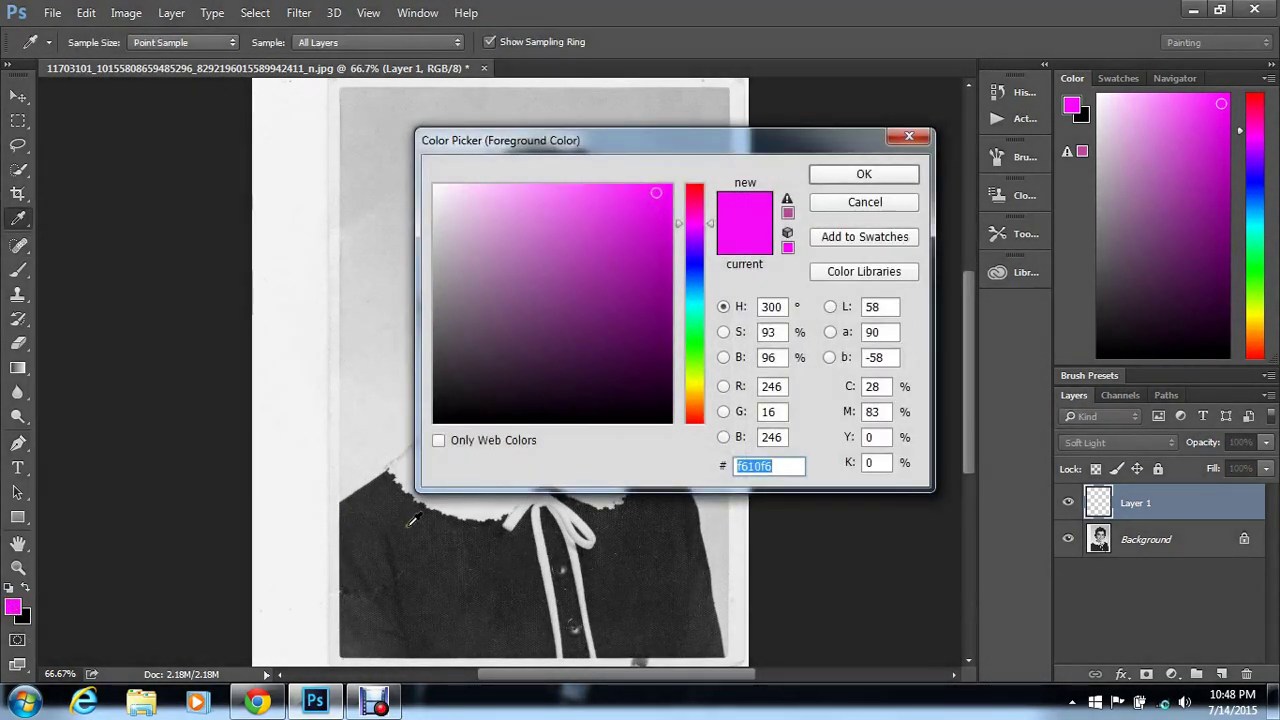
click(840, 177)
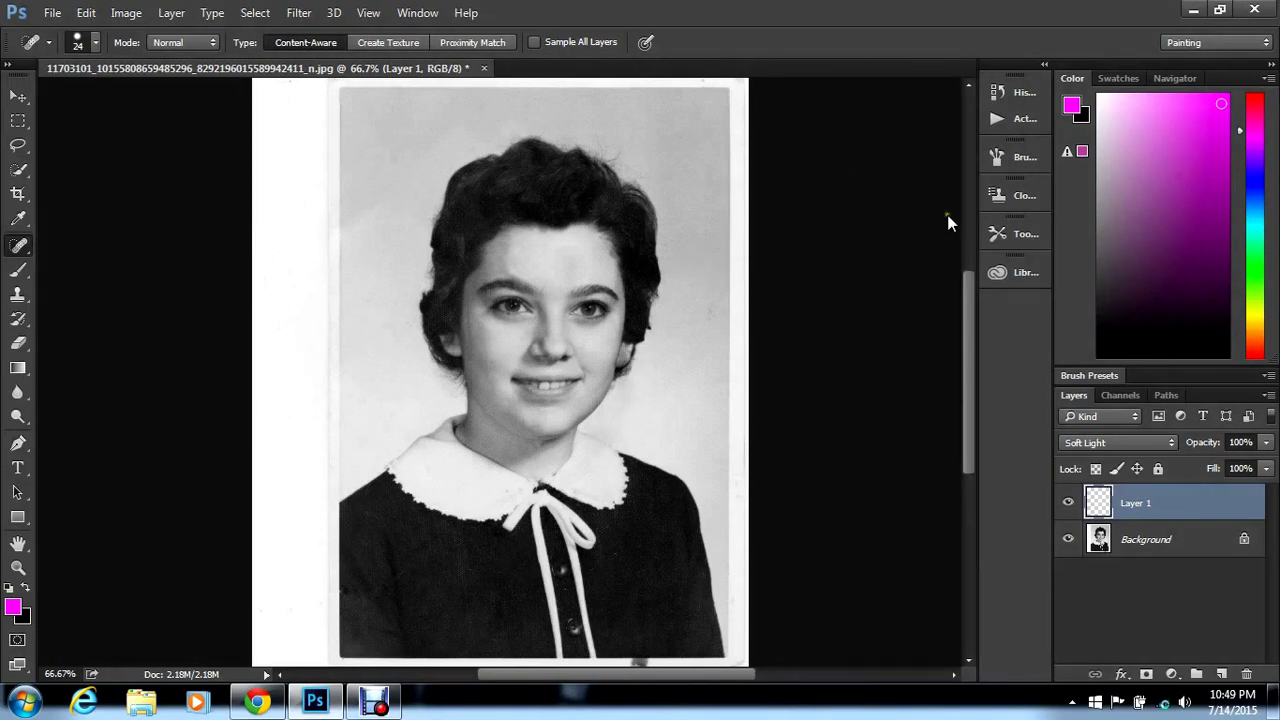
click(1222, 98)
drag(968, 420, 979, 452)
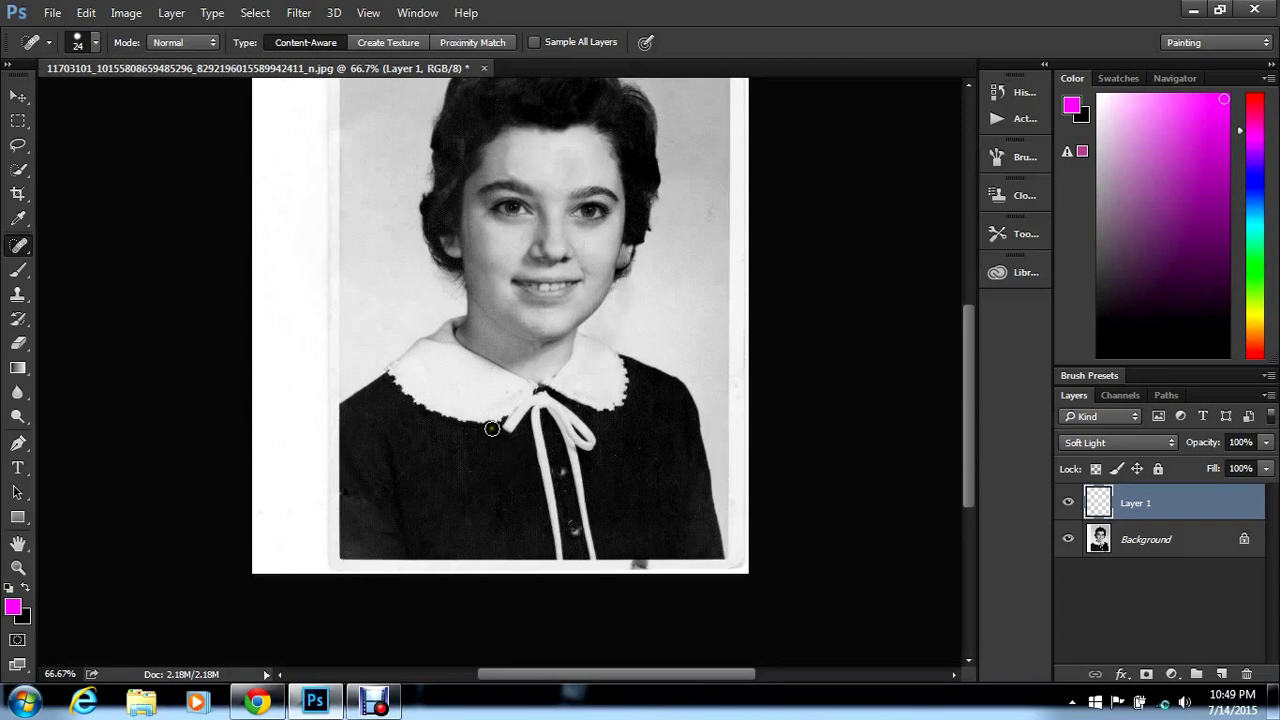
click(18, 270)
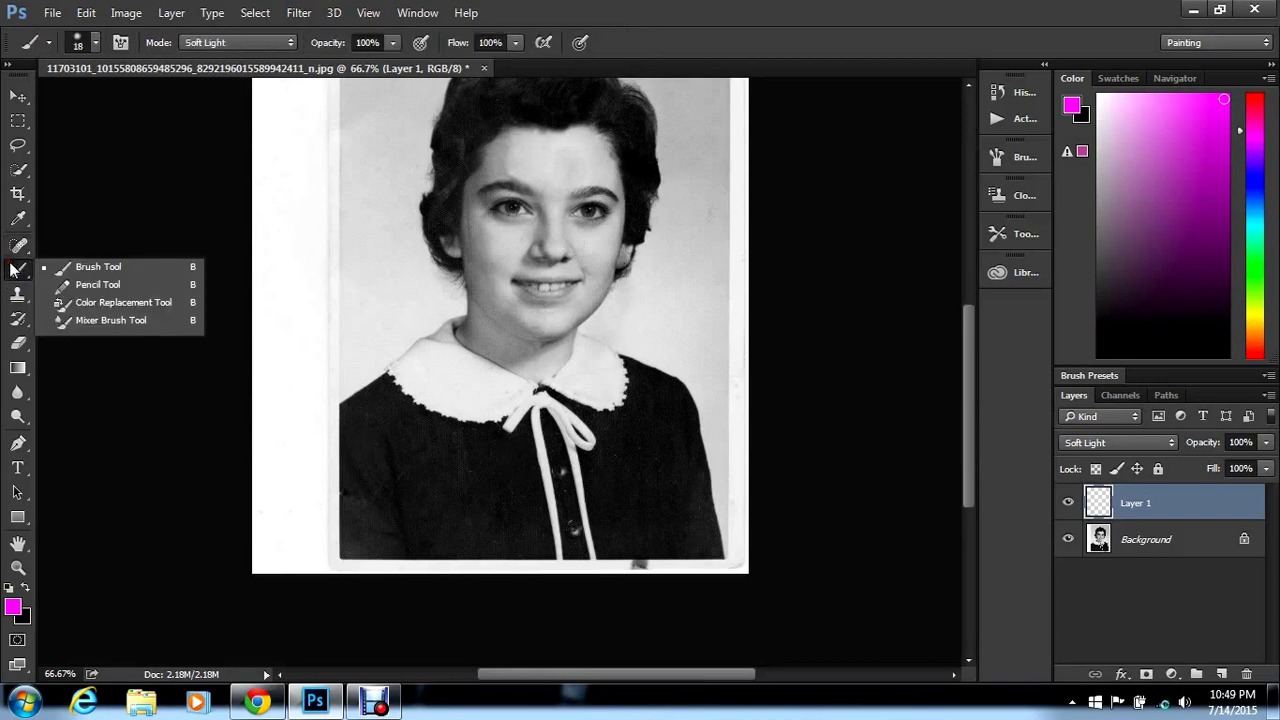
click(63, 268)
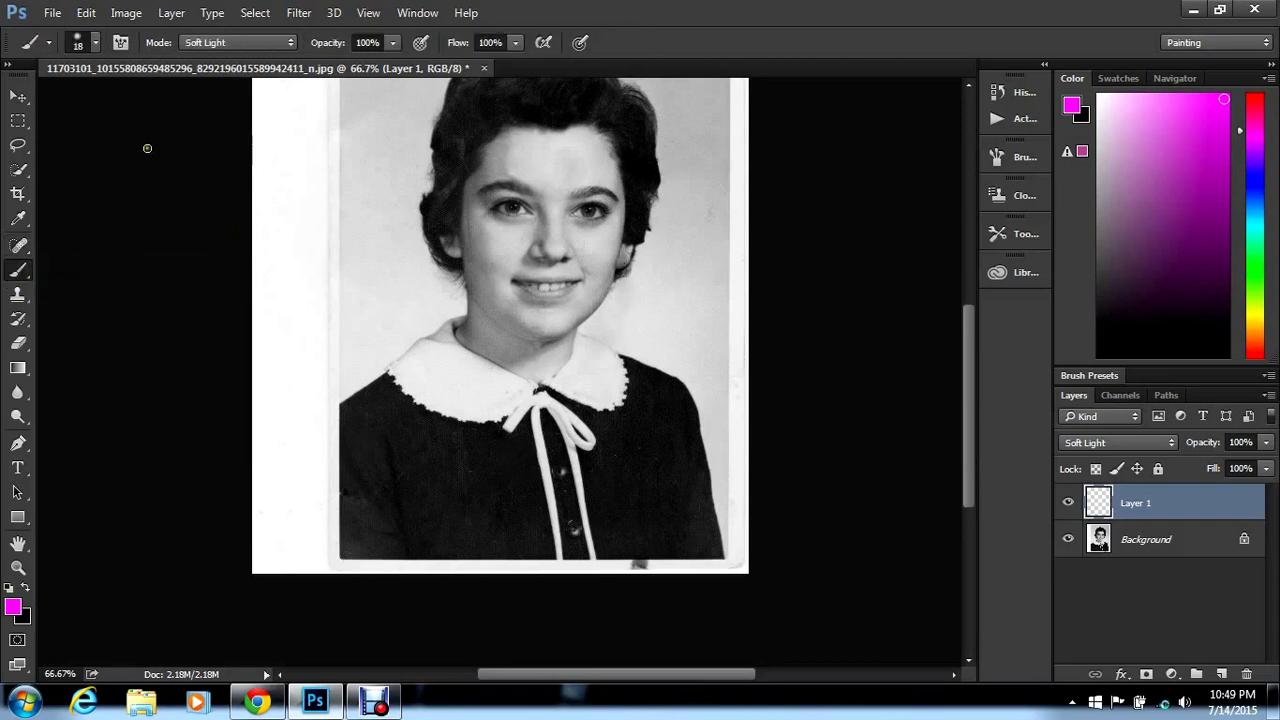
click(97, 42)
click(124, 100)
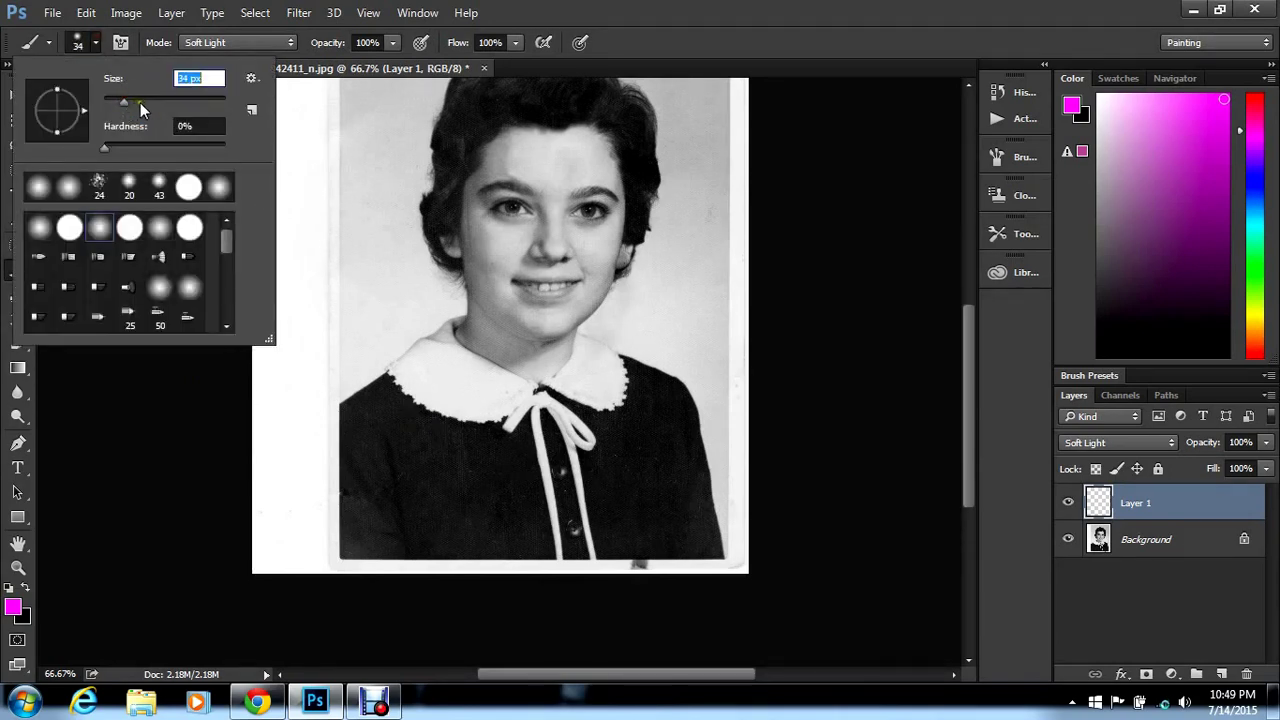
click(140, 101)
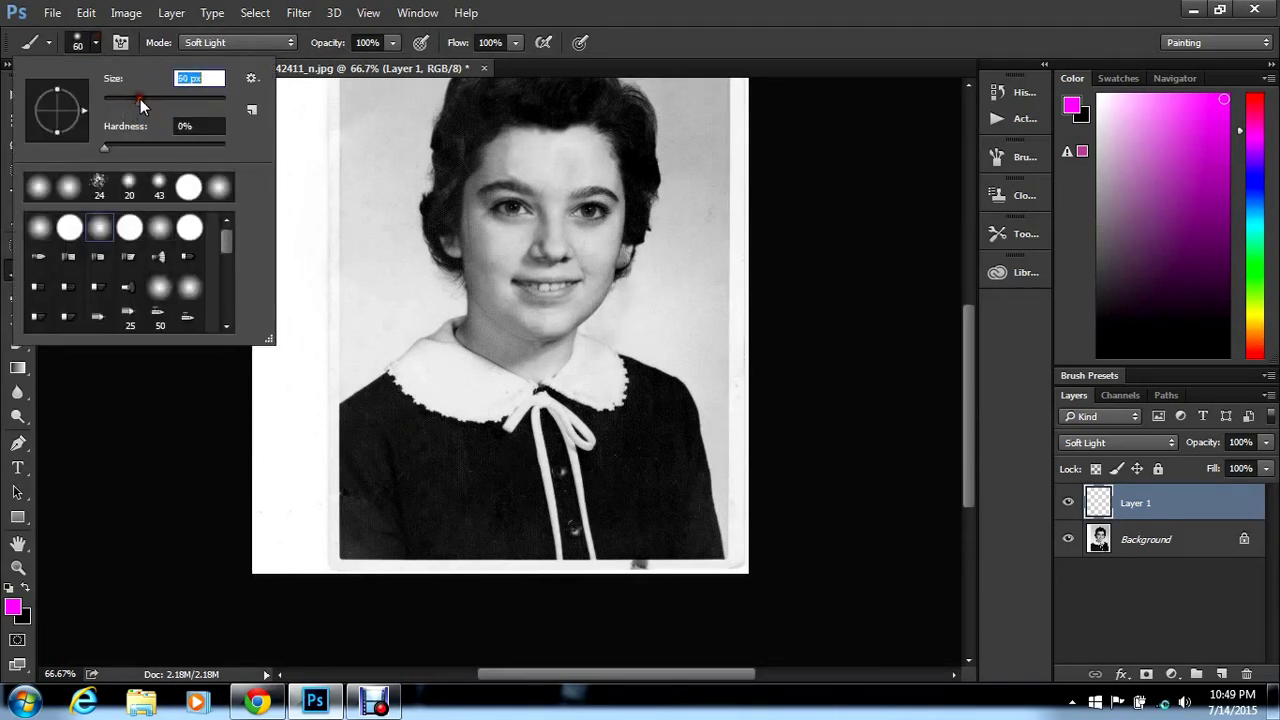
Paint magenta over the dark sweater on both sides of the ribbon, the lower button strip and the shoulder
click(349, 505)
mouse_move(349, 505)
mouse_down()
mouse_move(351, 413)
mouse_move(379, 387)
mouse_move(437, 430)
mouse_move(497, 438)
mouse_move(508, 545)
mouse_move(349, 551)
mouse_move(351, 503)
mouse_move(375, 538)
mouse_move(360, 482)
mouse_move(372, 411)
mouse_move(387, 532)
mouse_move(493, 537)
mouse_move(480, 459)
mouse_move(404, 439)
mouse_move(406, 510)
mouse_move(438, 520)
mouse_move(461, 514)
mouse_move(430, 496)
mouse_move(482, 508)
mouse_move(415, 483)
mouse_move(478, 502)
mouse_move(398, 492)
mouse_move(520, 449)
mouse_move(542, 552)
mouse_move(508, 548)
mouse_move(515, 490)
mouse_up()
click(535, 508)
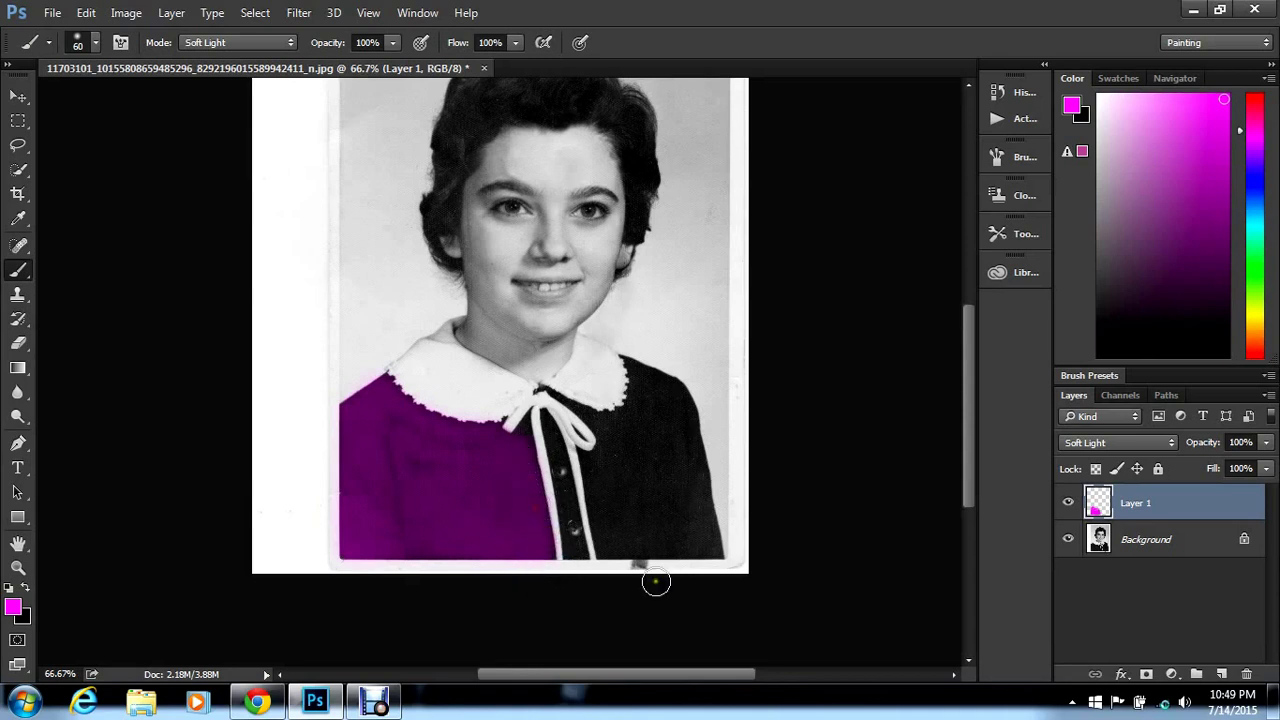
mouse_move(608, 543)
mouse_down()
mouse_move(591, 467)
mouse_move(638, 408)
mouse_move(679, 400)
mouse_move(709, 549)
mouse_move(617, 550)
mouse_move(615, 483)
mouse_move(619, 470)
mouse_move(631, 523)
mouse_move(631, 442)
mouse_move(641, 436)
mouse_move(656, 482)
mouse_move(656, 430)
mouse_move(680, 492)
mouse_move(666, 428)
mouse_move(645, 439)
mouse_move(652, 487)
mouse_move(681, 503)
mouse_move(650, 544)
mouse_move(631, 521)
mouse_move(683, 512)
mouse_move(628, 512)
mouse_up()
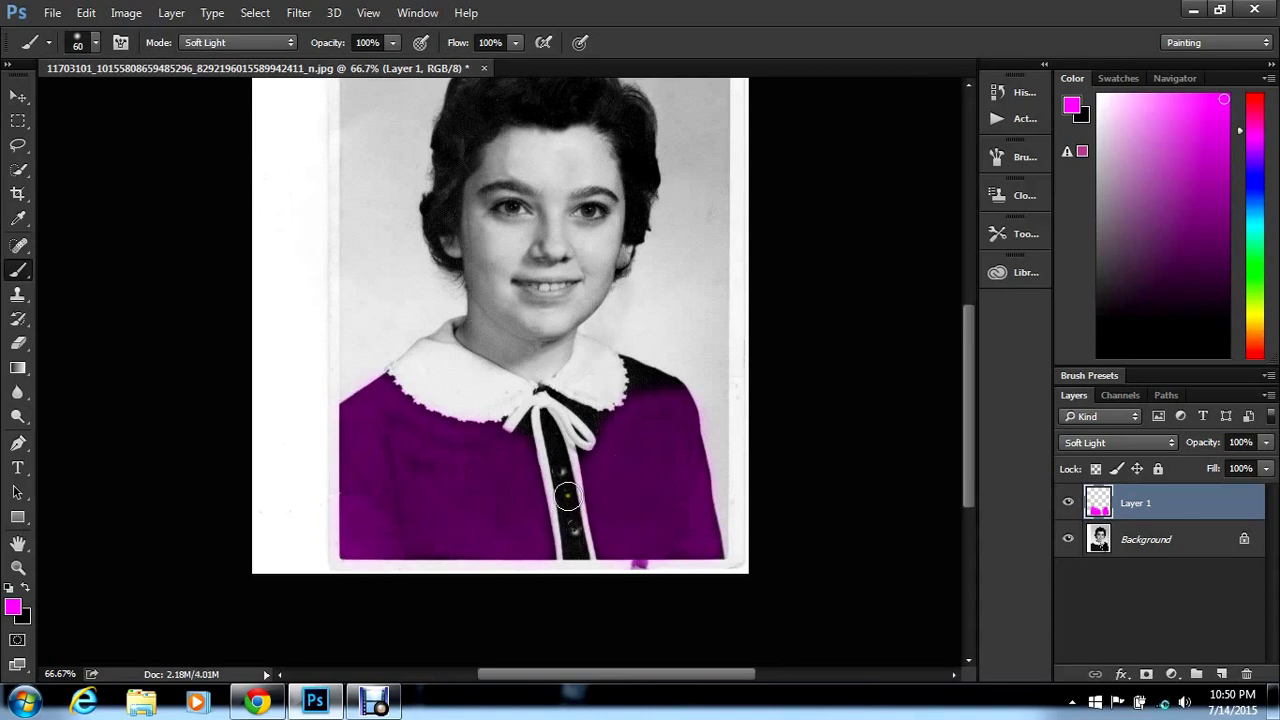
drag(569, 517, 579, 550)
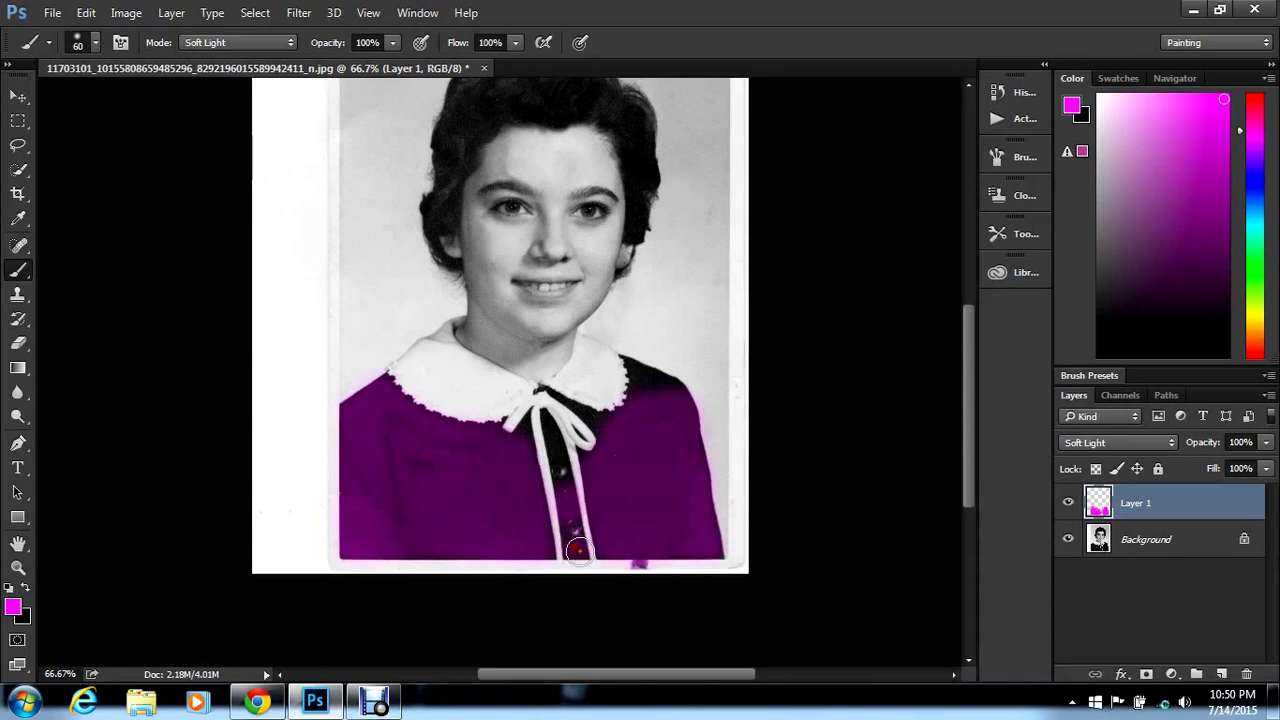
mouse_move(646, 406)
mouse_down()
mouse_move(634, 367)
mouse_move(679, 408)
mouse_up()
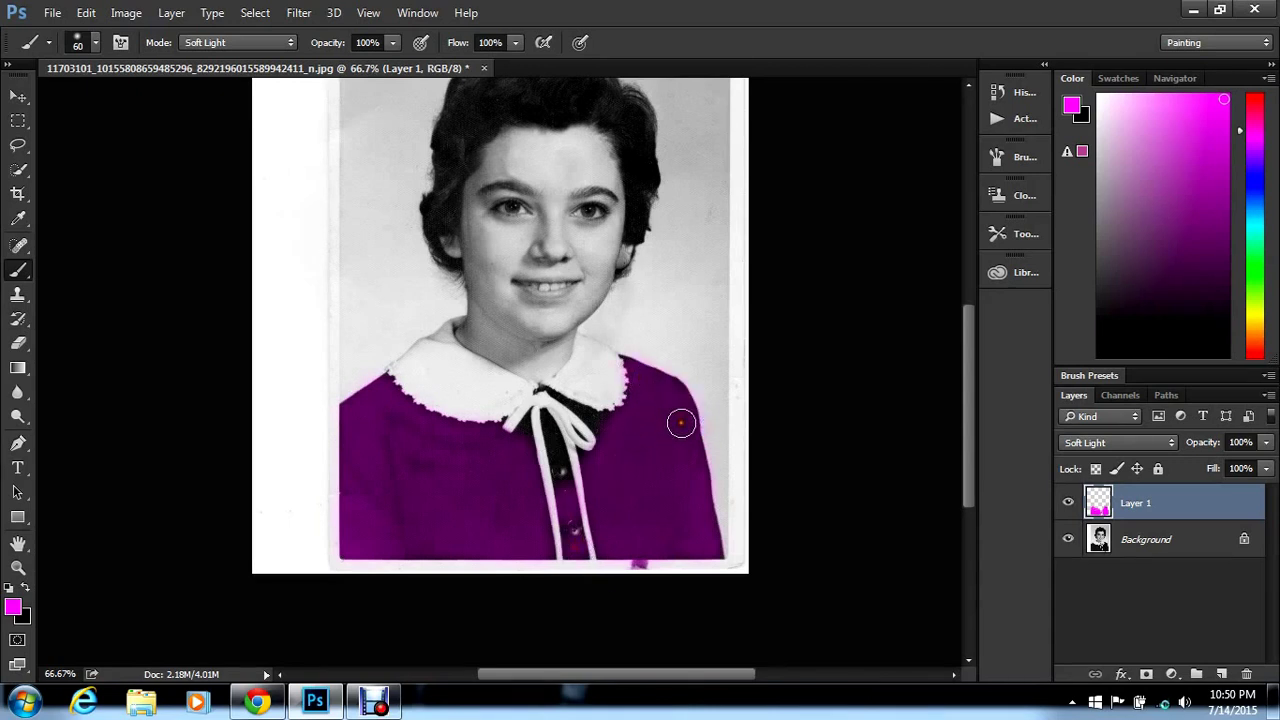
Paint the upper button strip and the dark gaps around the ribbon bow with a 35 px brush
click(92, 43)
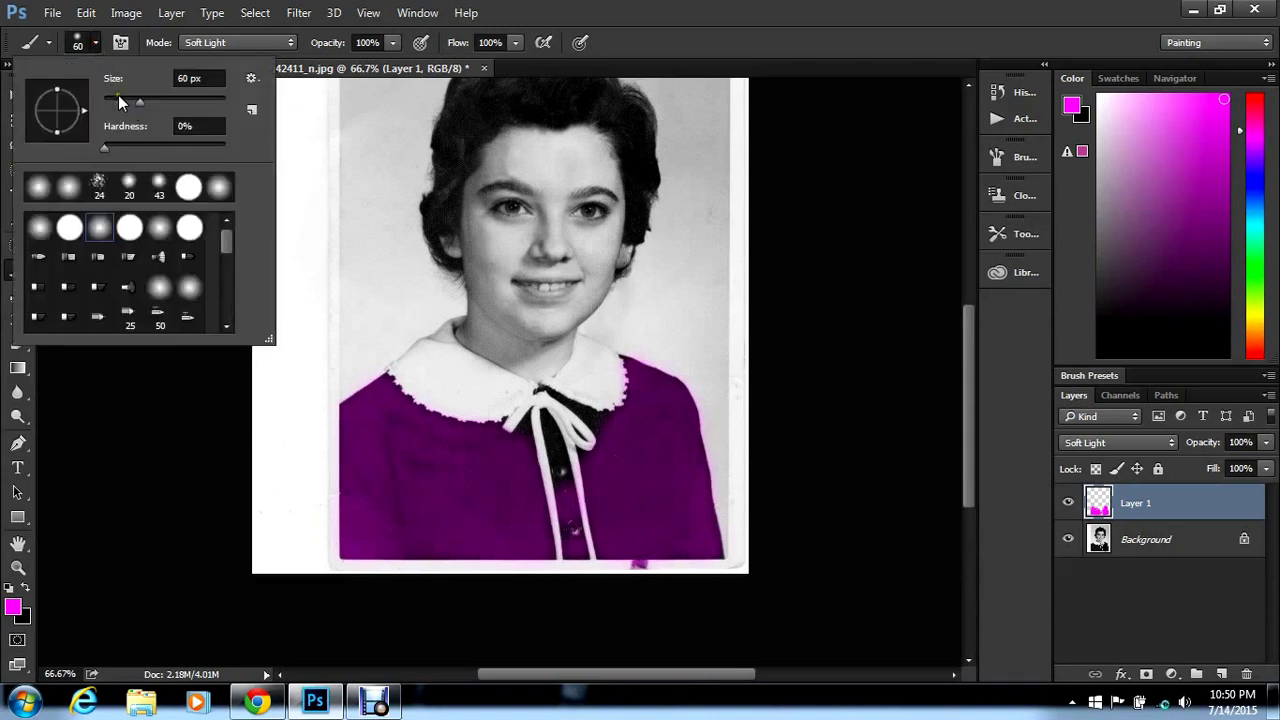
click(118, 97)
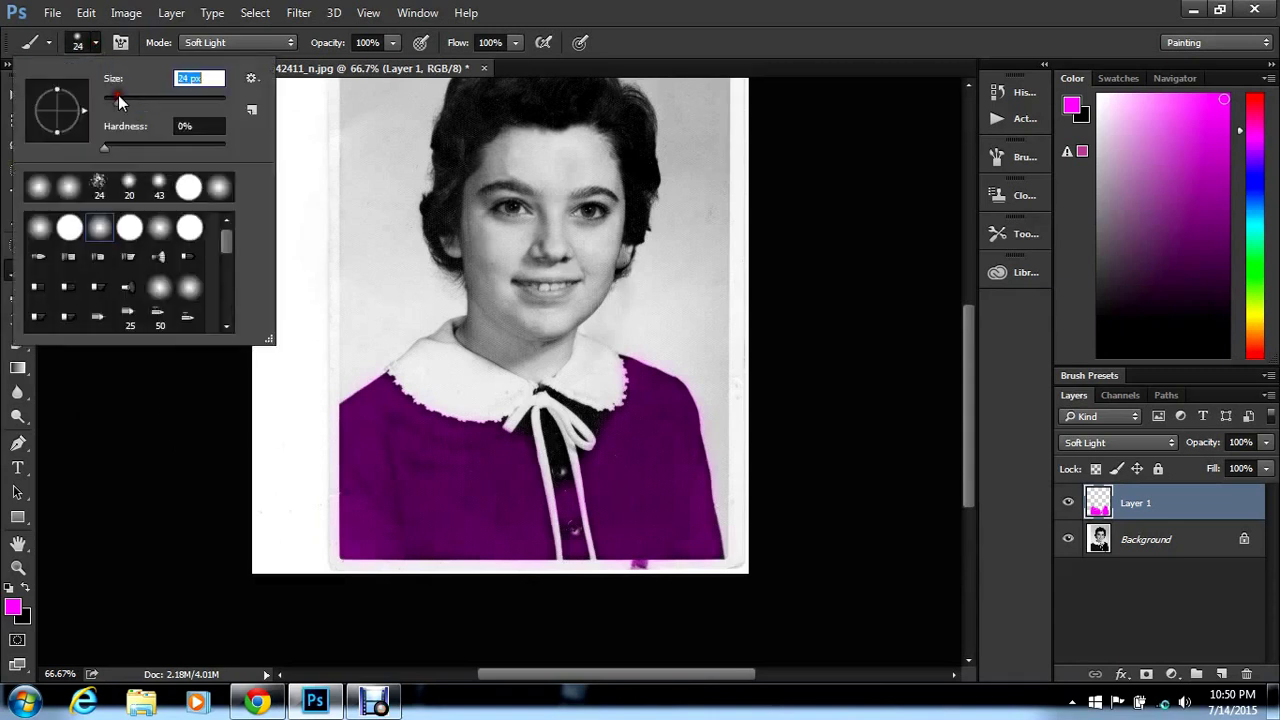
click(517, 437)
mouse_move(540, 445)
mouse_down()
mouse_move(528, 454)
mouse_move(553, 447)
mouse_move(548, 420)
mouse_move(567, 475)
mouse_up()
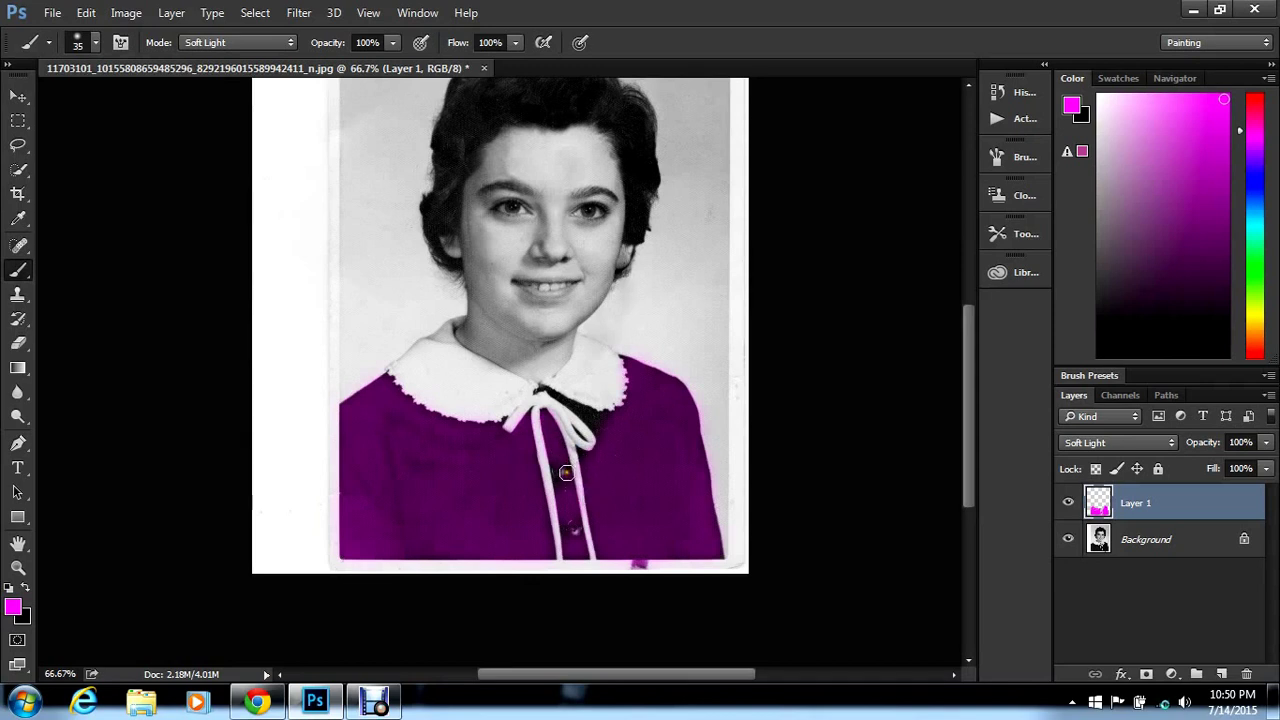
click(560, 485)
mouse_move(583, 454)
mouse_down()
mouse_move(597, 454)
mouse_move(601, 434)
mouse_move(542, 388)
mouse_move(590, 430)
mouse_up()
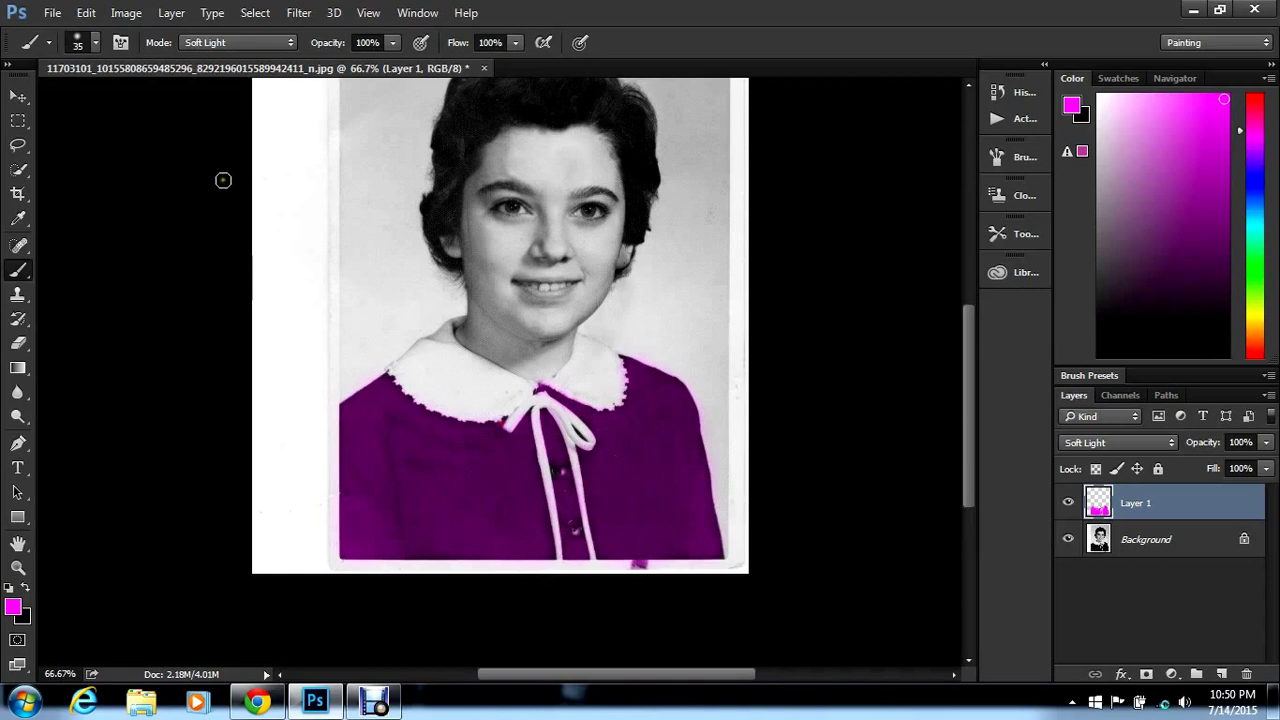
Touch up the sweater inside the bow's loop with a 20 px brush
click(95, 42)
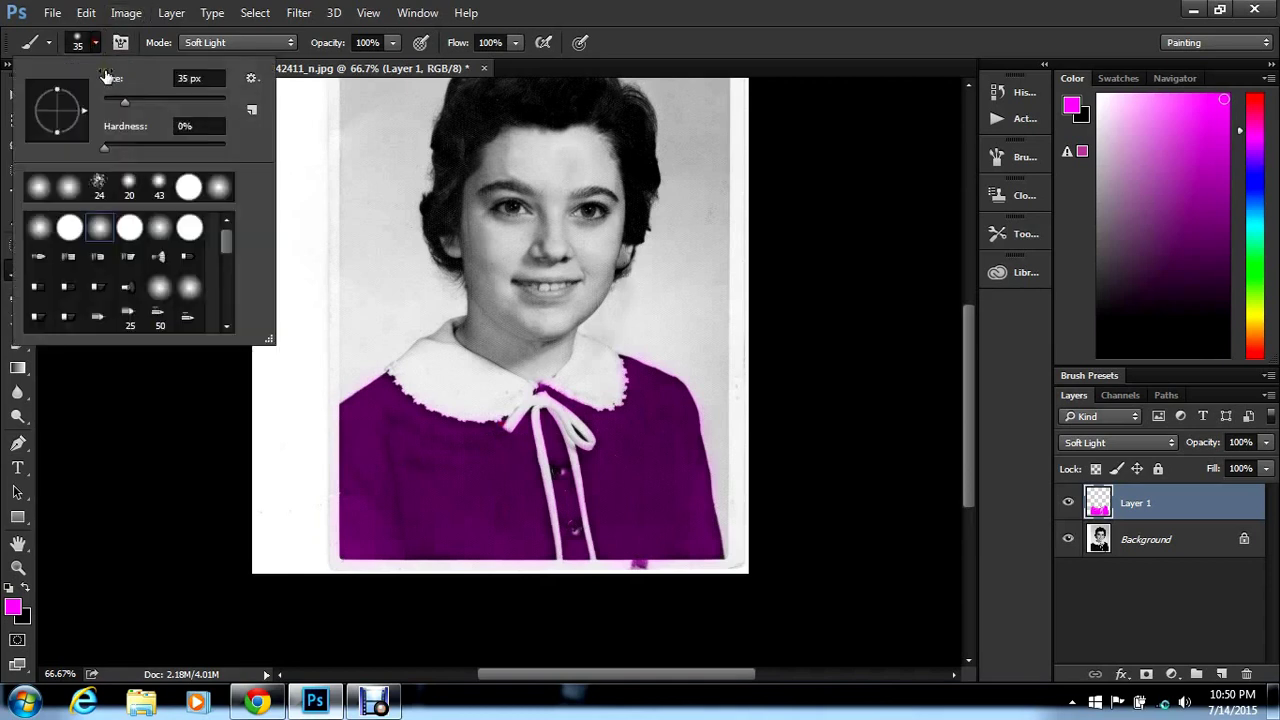
drag(115, 95, 125, 97)
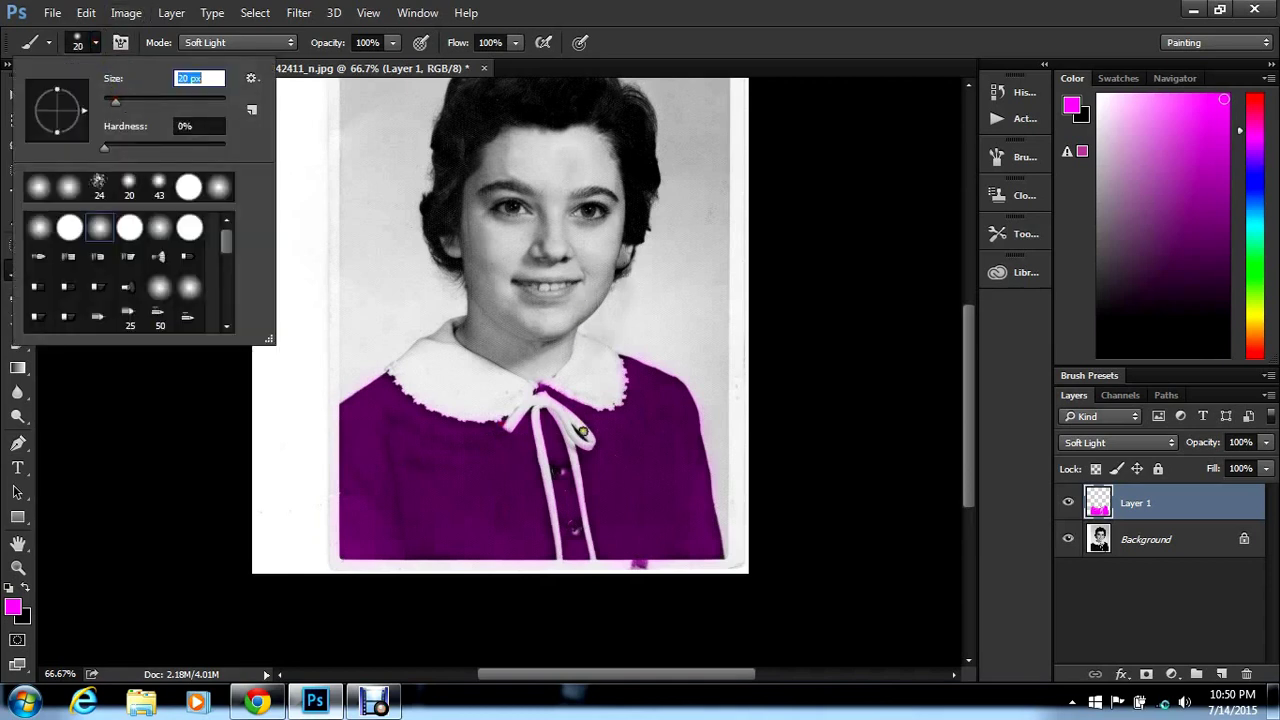
click(585, 437)
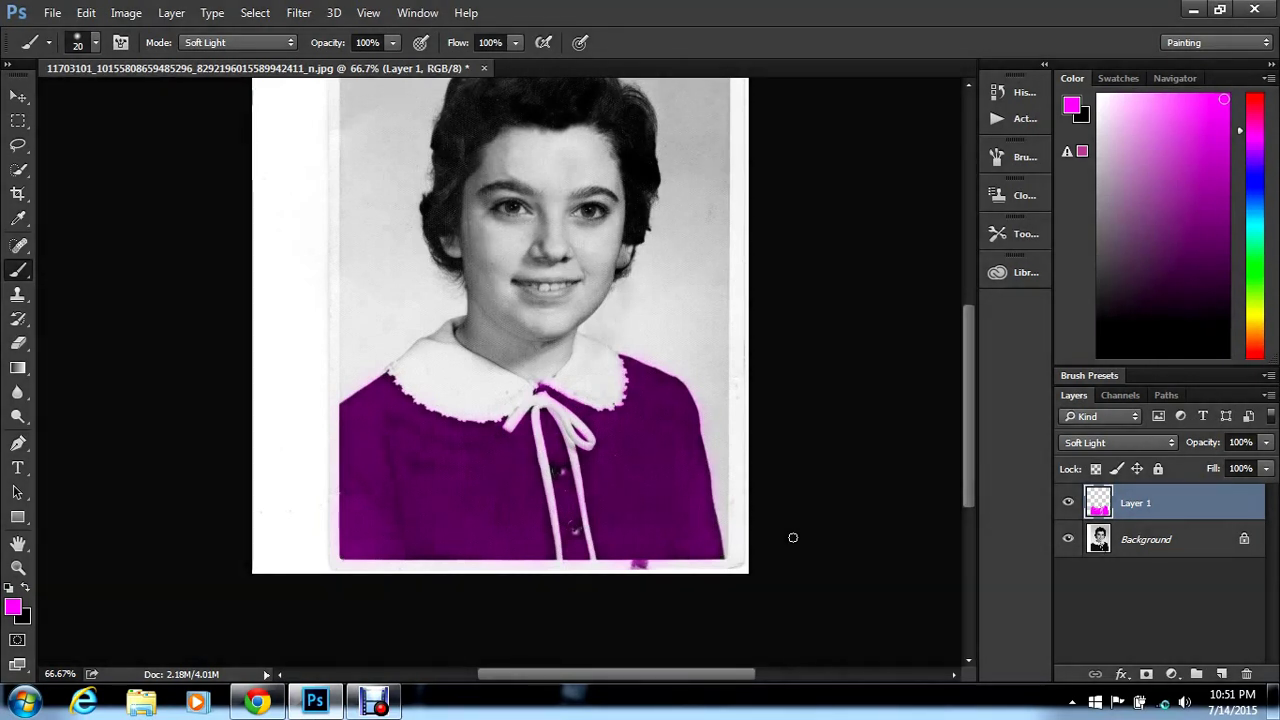
Recolor the painted sweater dark blue using Hue/Saturation with Colorize on, hue 198, saturation 39 and lightness -19
key(ctrl+u)
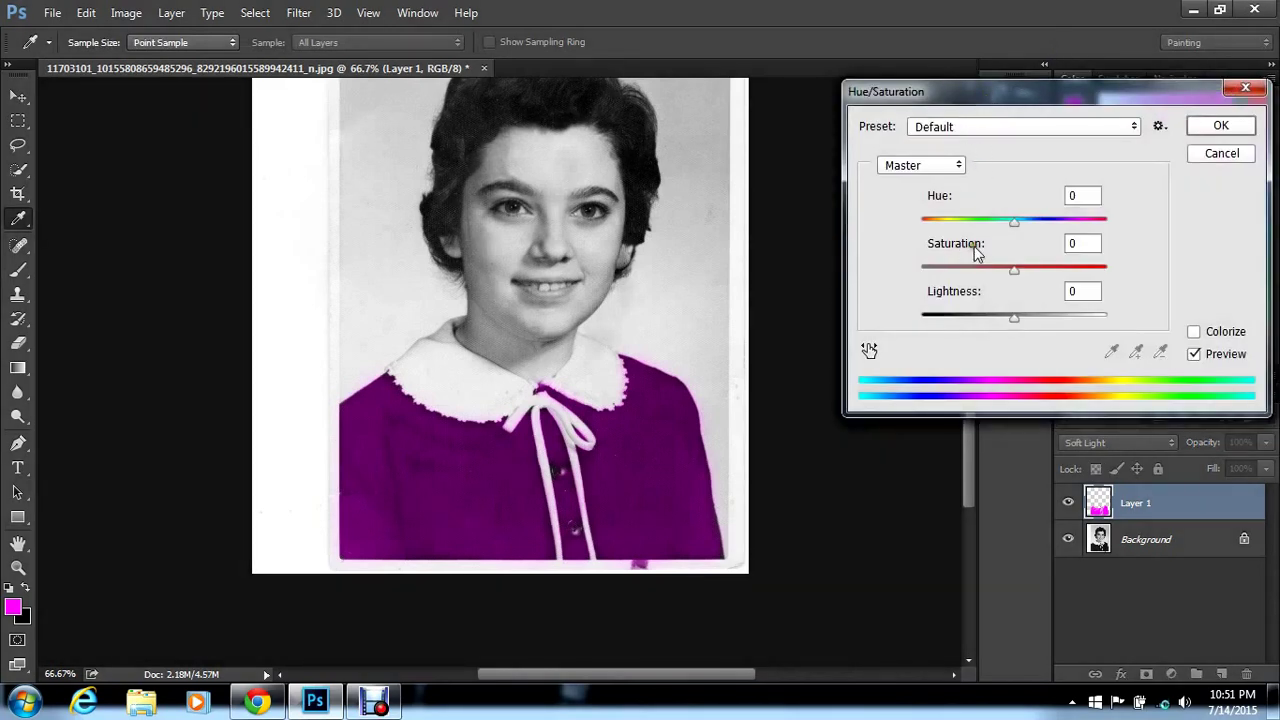
click(1204, 334)
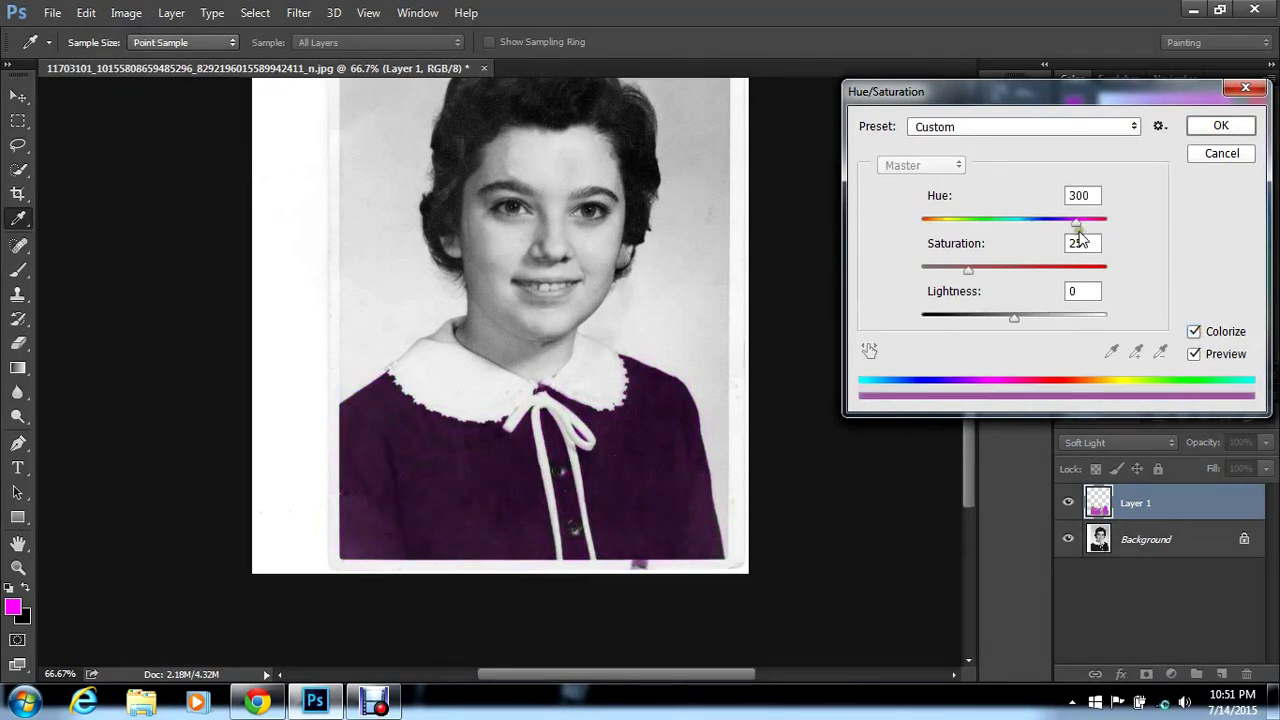
drag(1079, 230, 1051, 256)
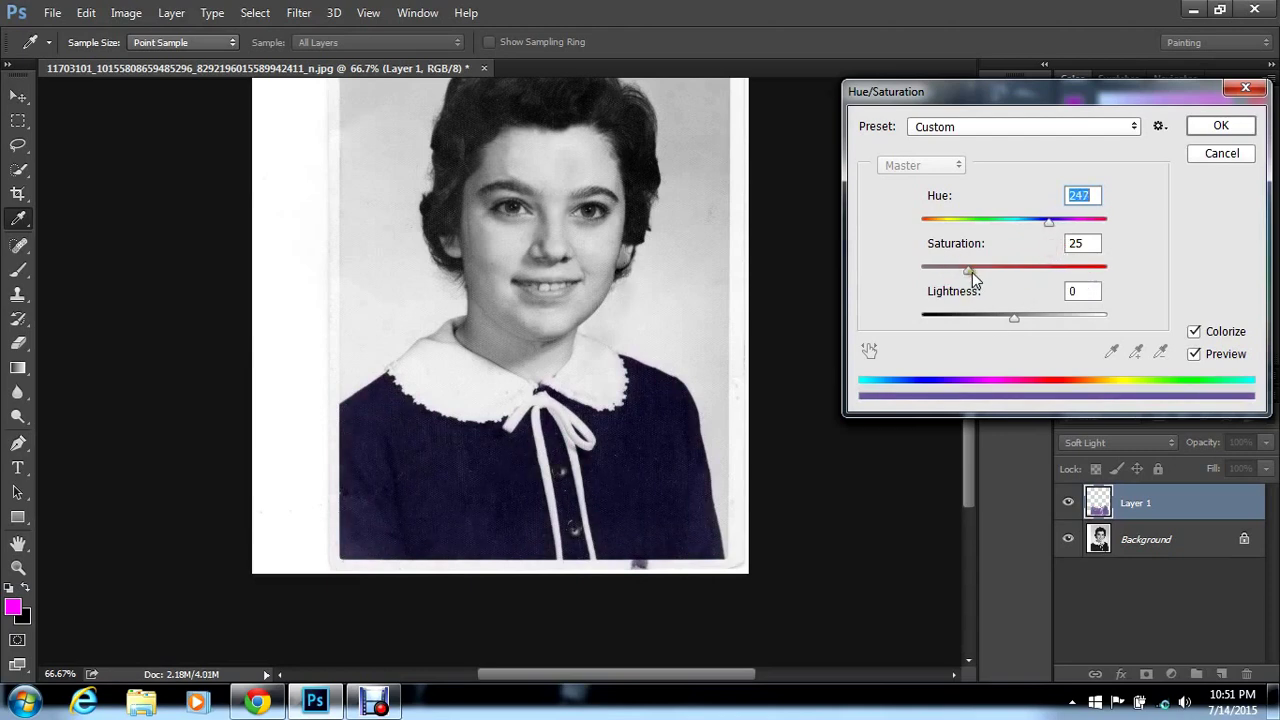
drag(970, 270, 1106, 290)
drag(1000, 272, 966, 286)
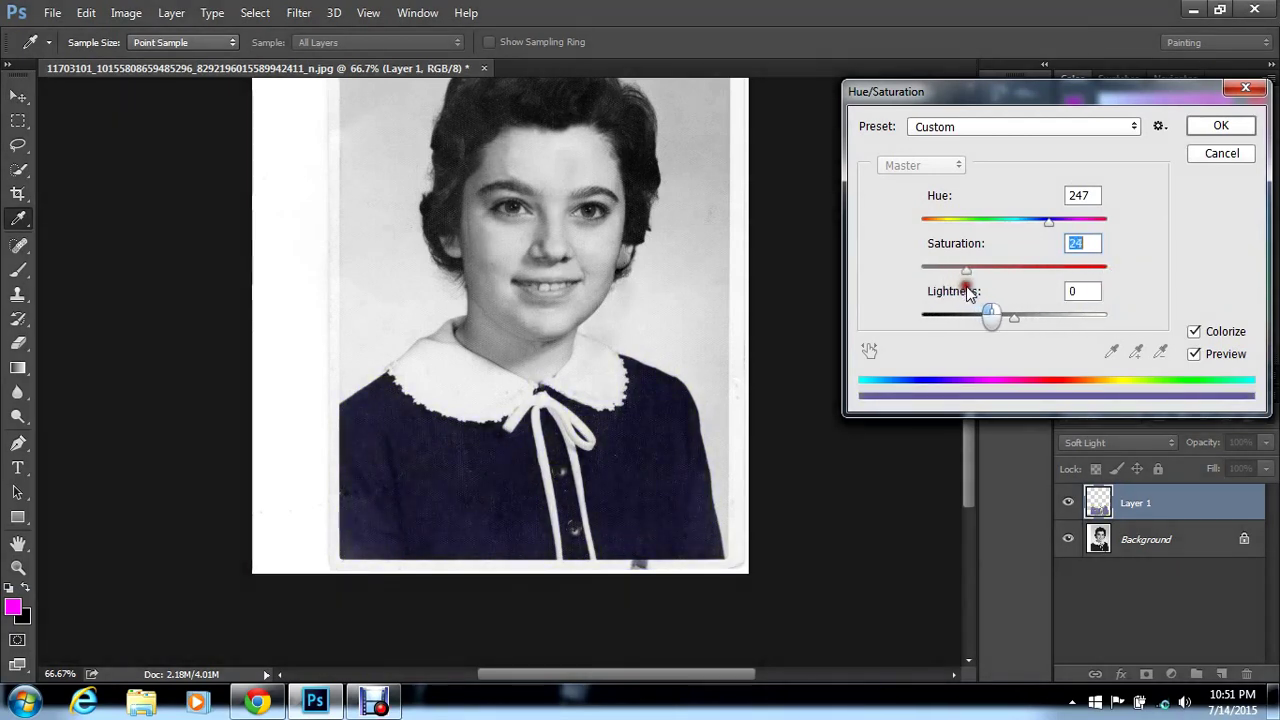
drag(1013, 322, 1072, 323)
click(1071, 267)
drag(1052, 228, 1025, 228)
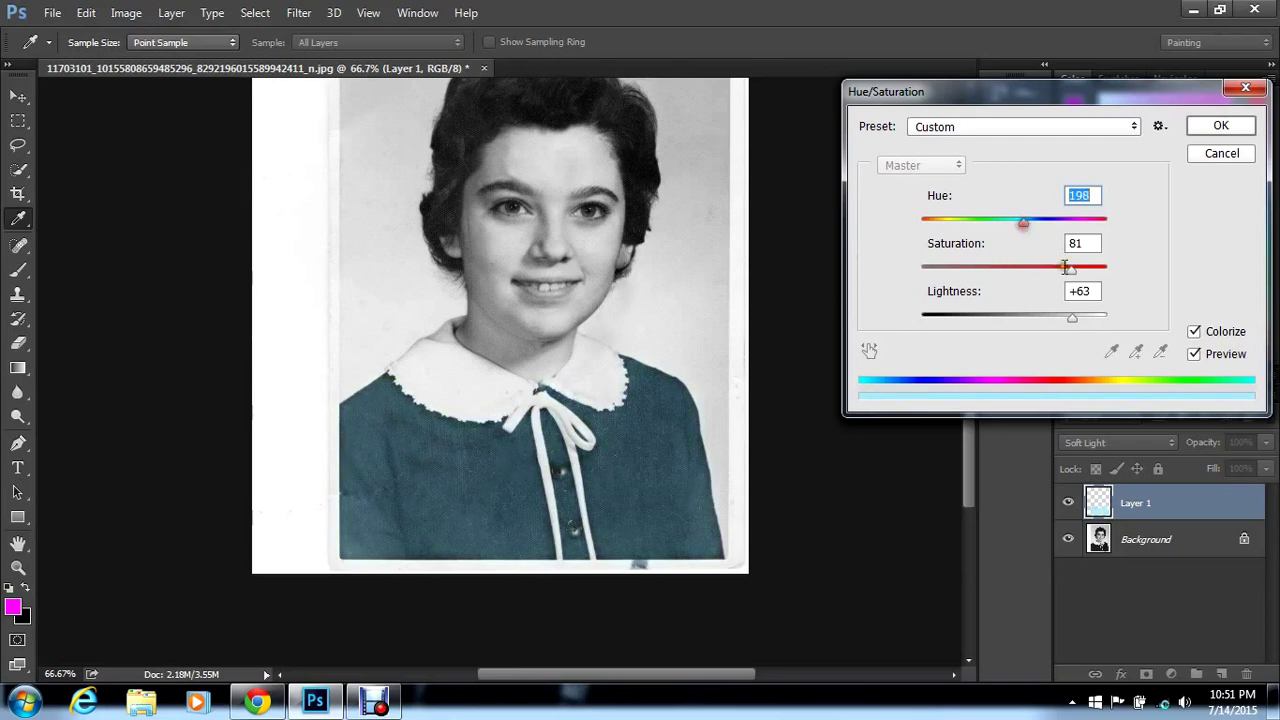
drag(1075, 316, 1003, 335)
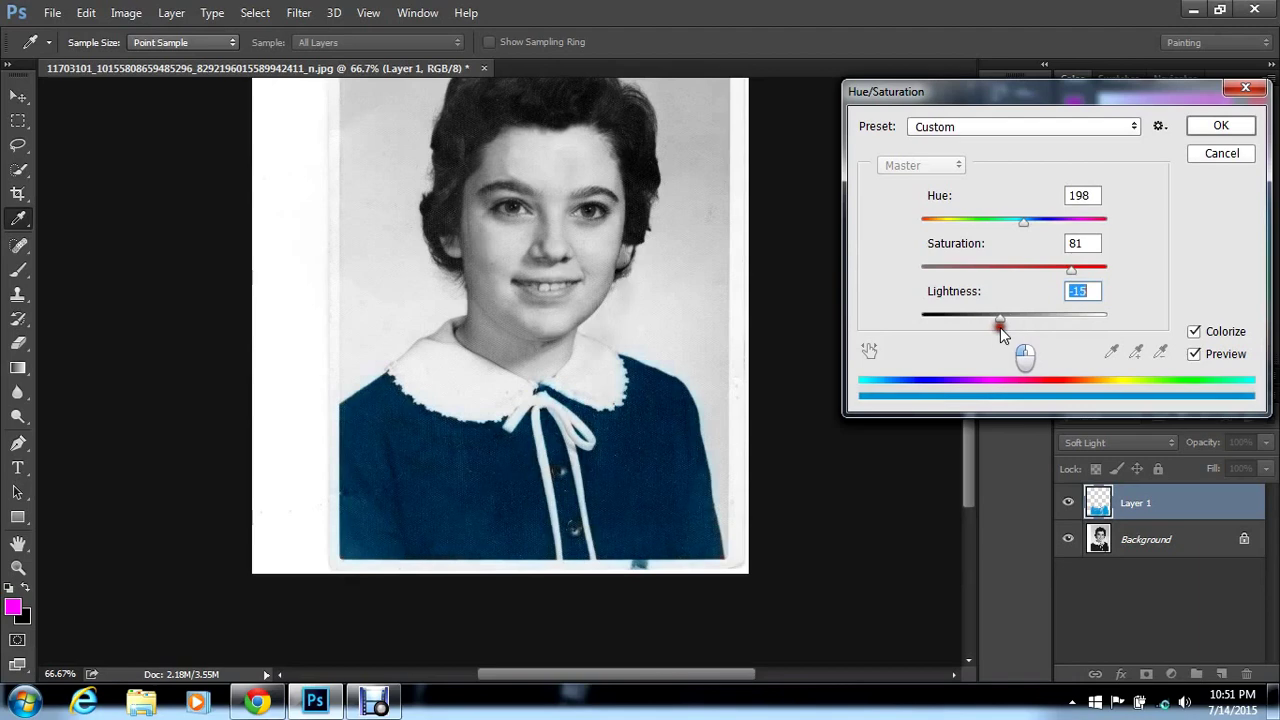
click(1013, 266)
drag(1015, 271, 994, 272)
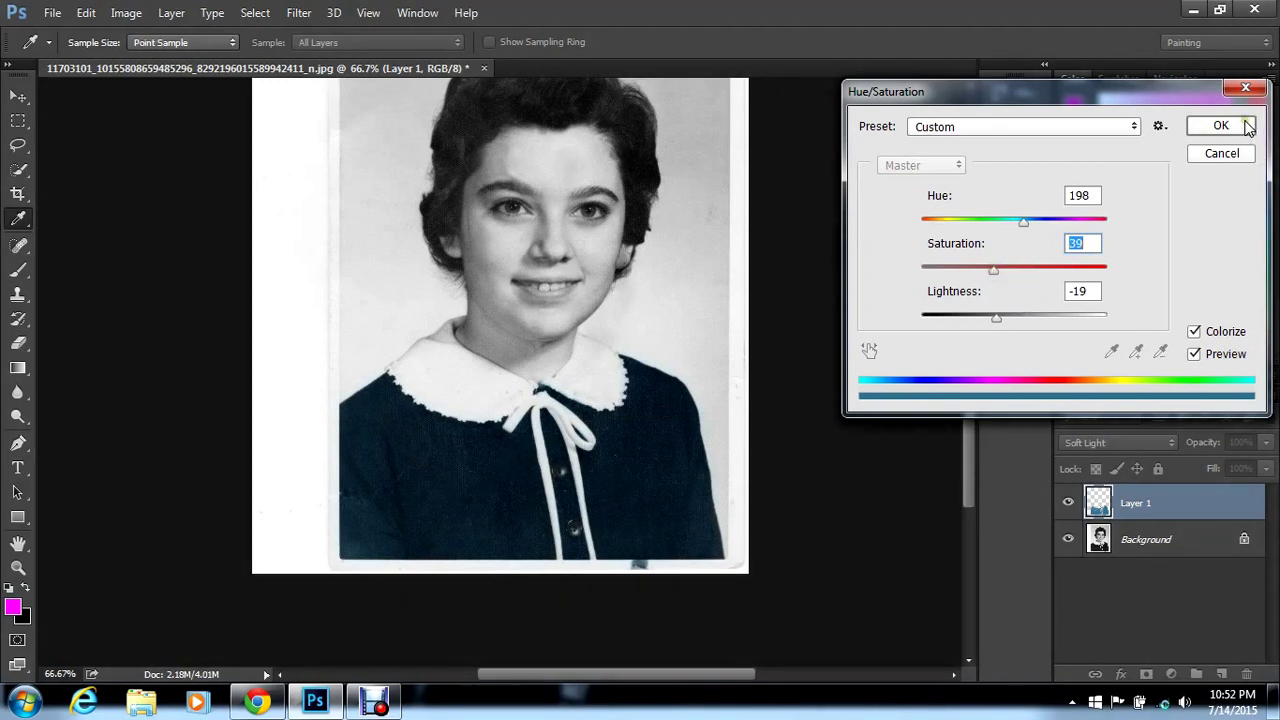
click(1247, 124)
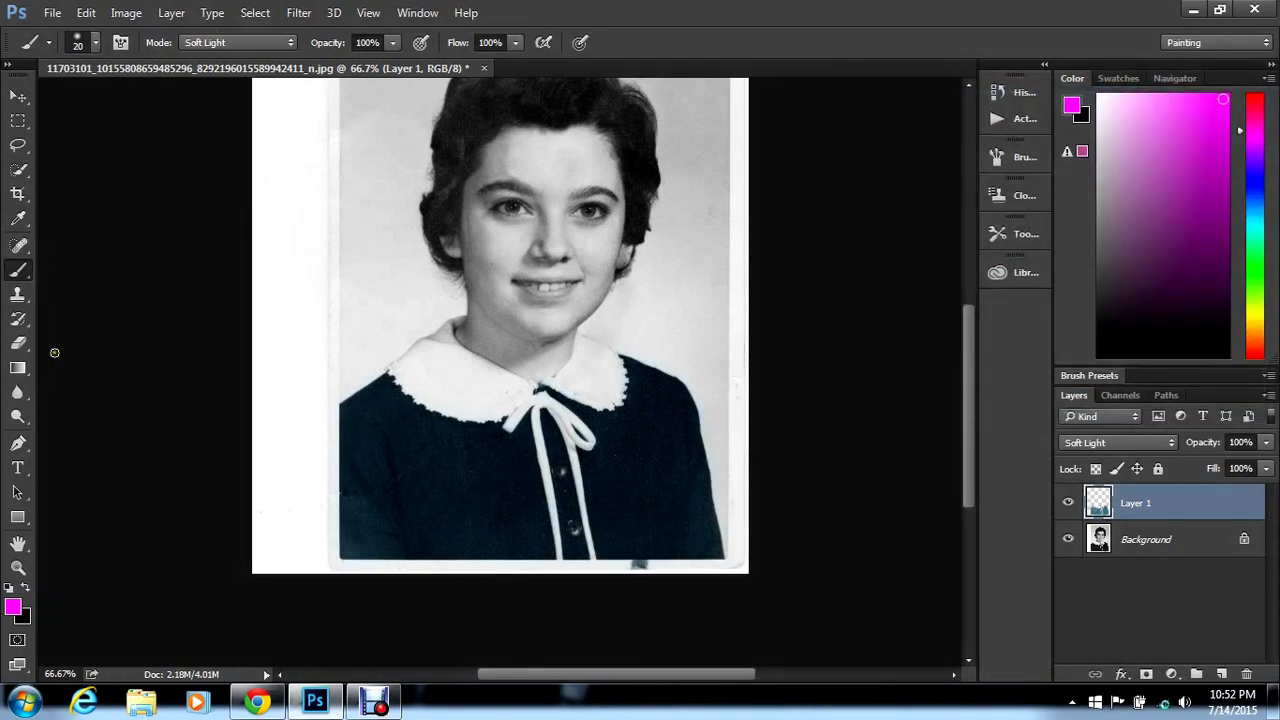
Erase the stray tint around the collar opening and ribbon knot on Layer 1 with the 44 px Eraser
click(17, 343)
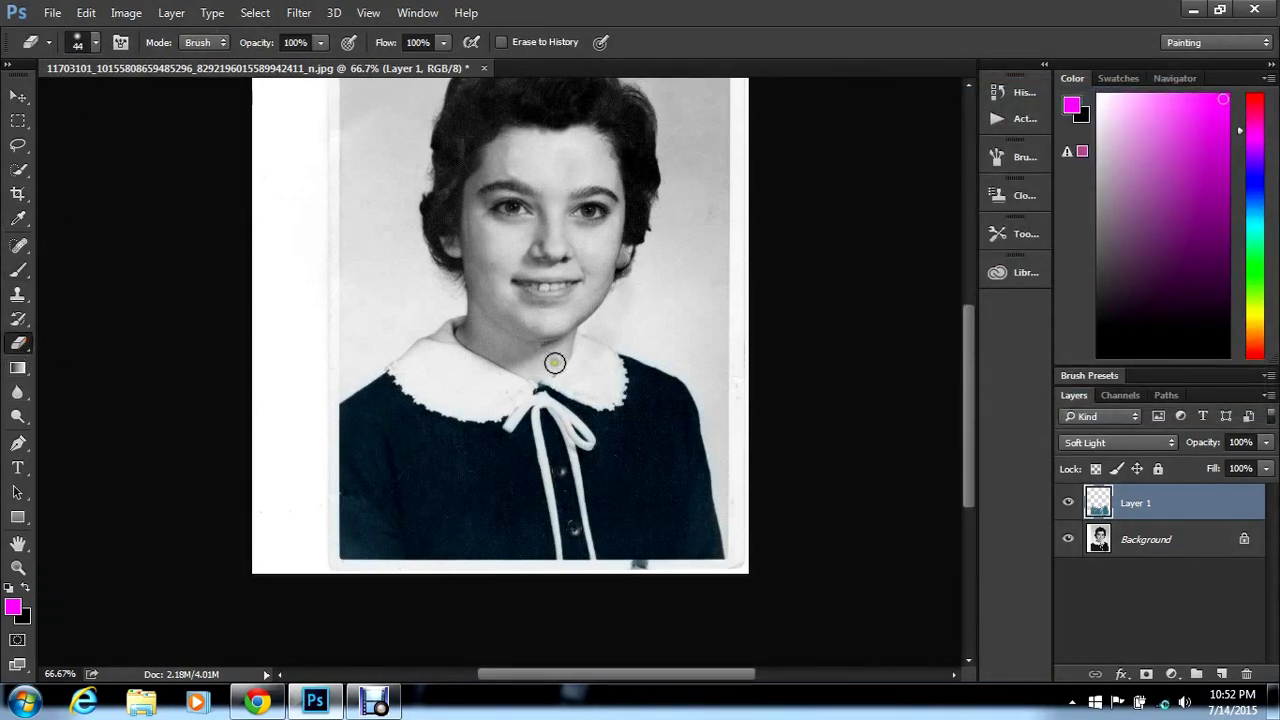
mouse_move(557, 367)
mouse_down()
mouse_move(569, 380)
mouse_move(523, 383)
mouse_move(553, 411)
mouse_up()
Create a new layer named Layer 2 with the Soft Light blending mode at 100% opacity
click(179, 15)
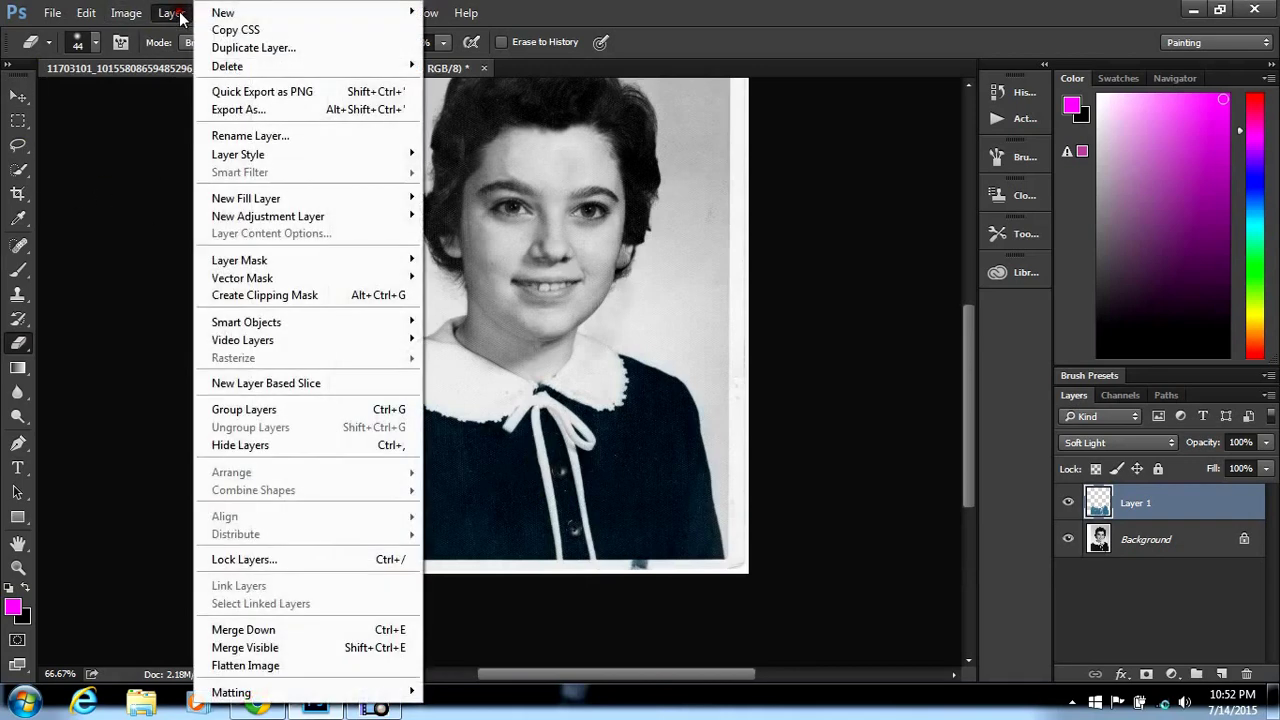
mouse_move(230, 12)
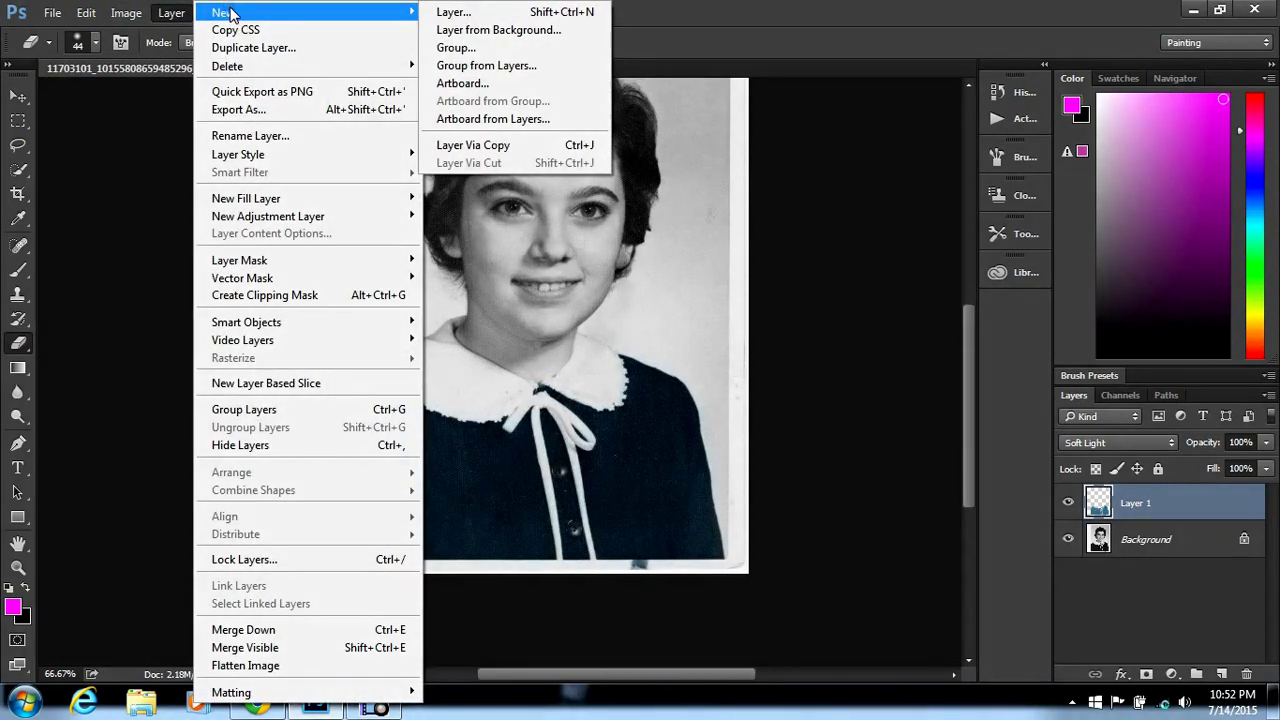
click(455, 12)
click(585, 291)
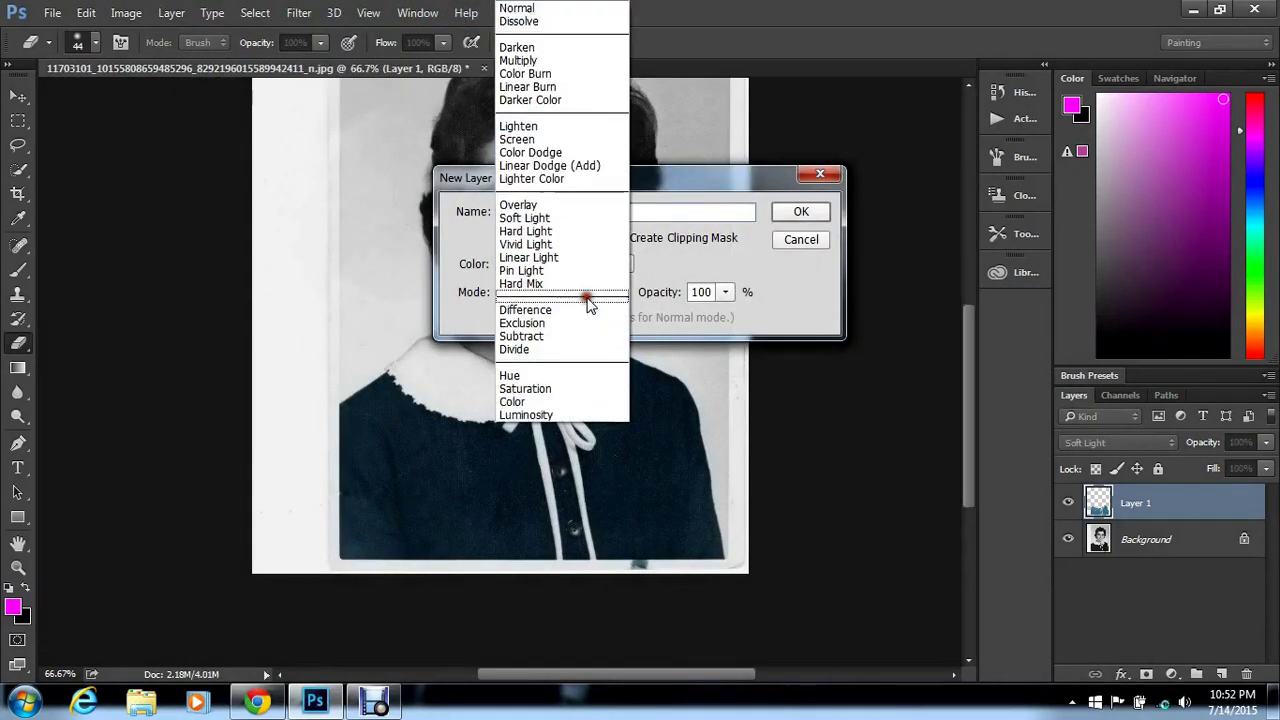
click(571, 216)
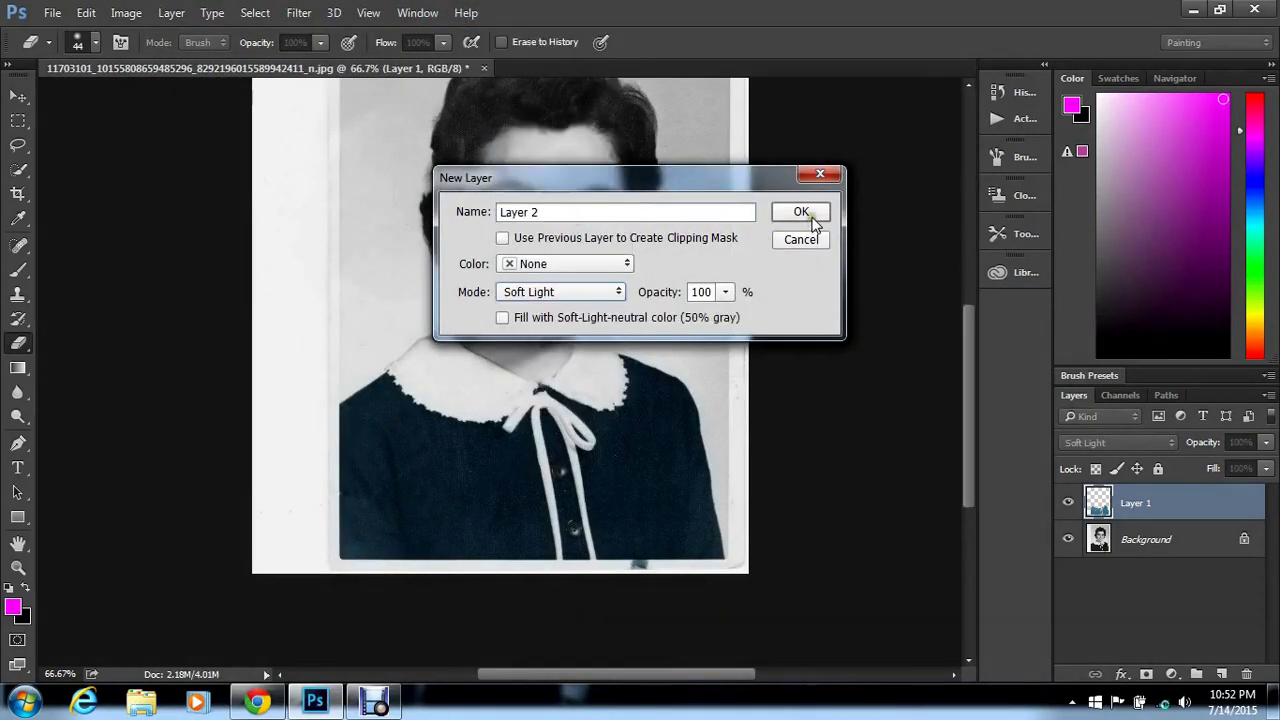
click(812, 217)
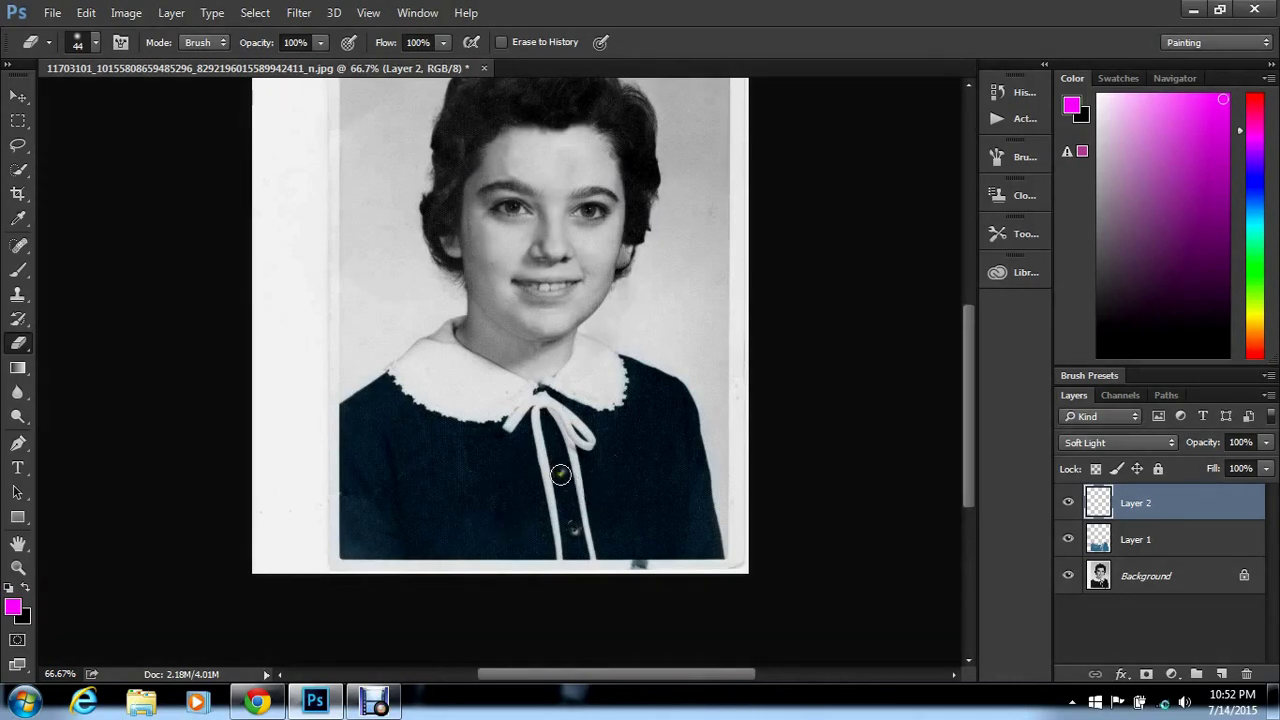
Set the Eraser's brush size to 26 px
click(97, 44)
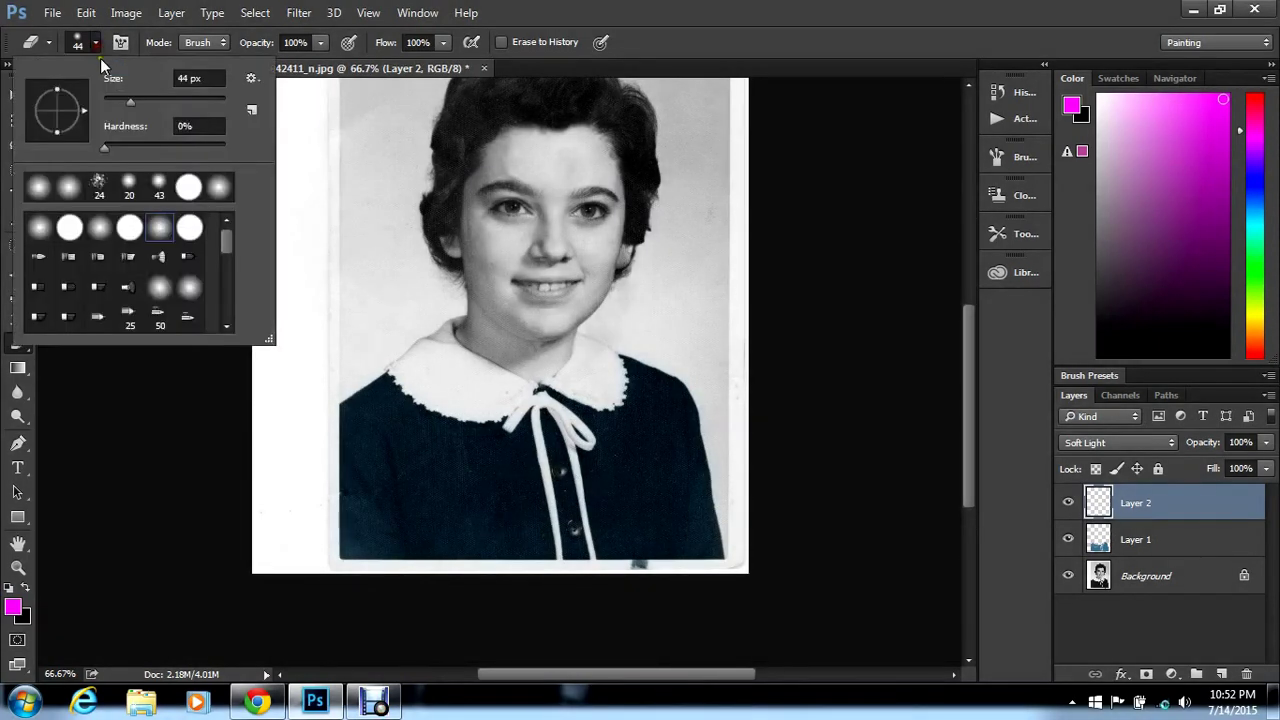
click(119, 96)
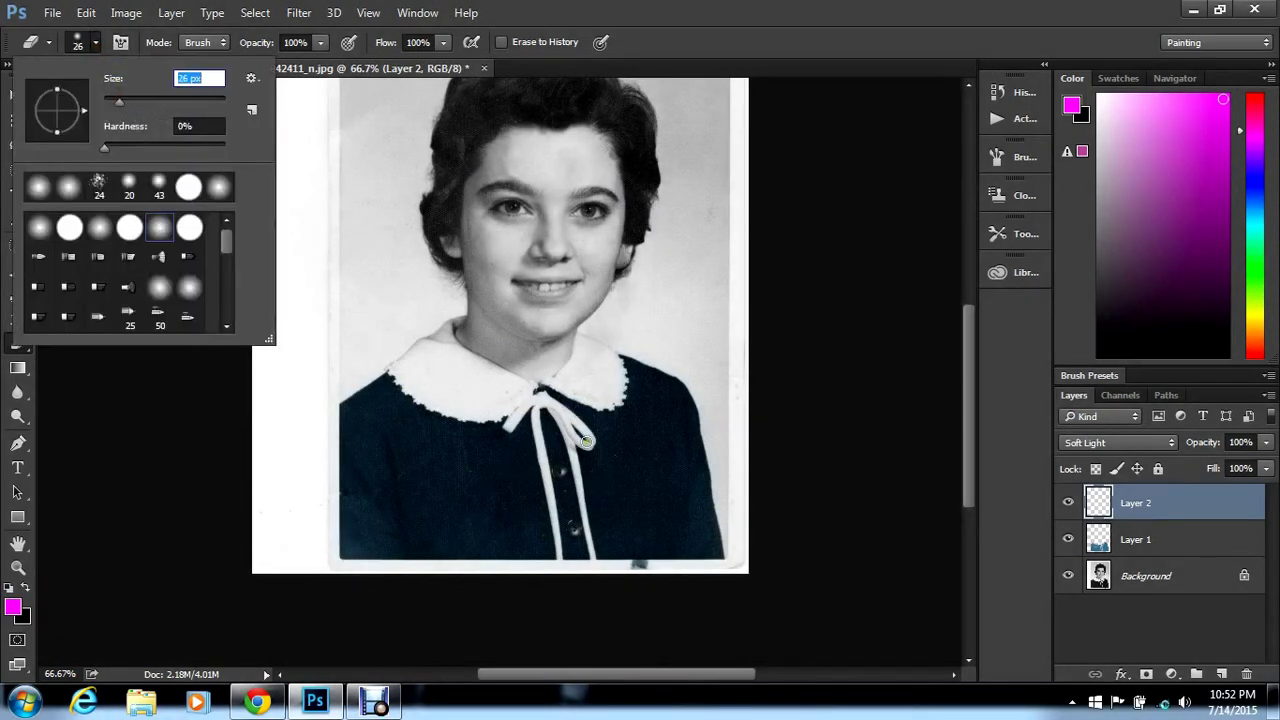
key(Return)
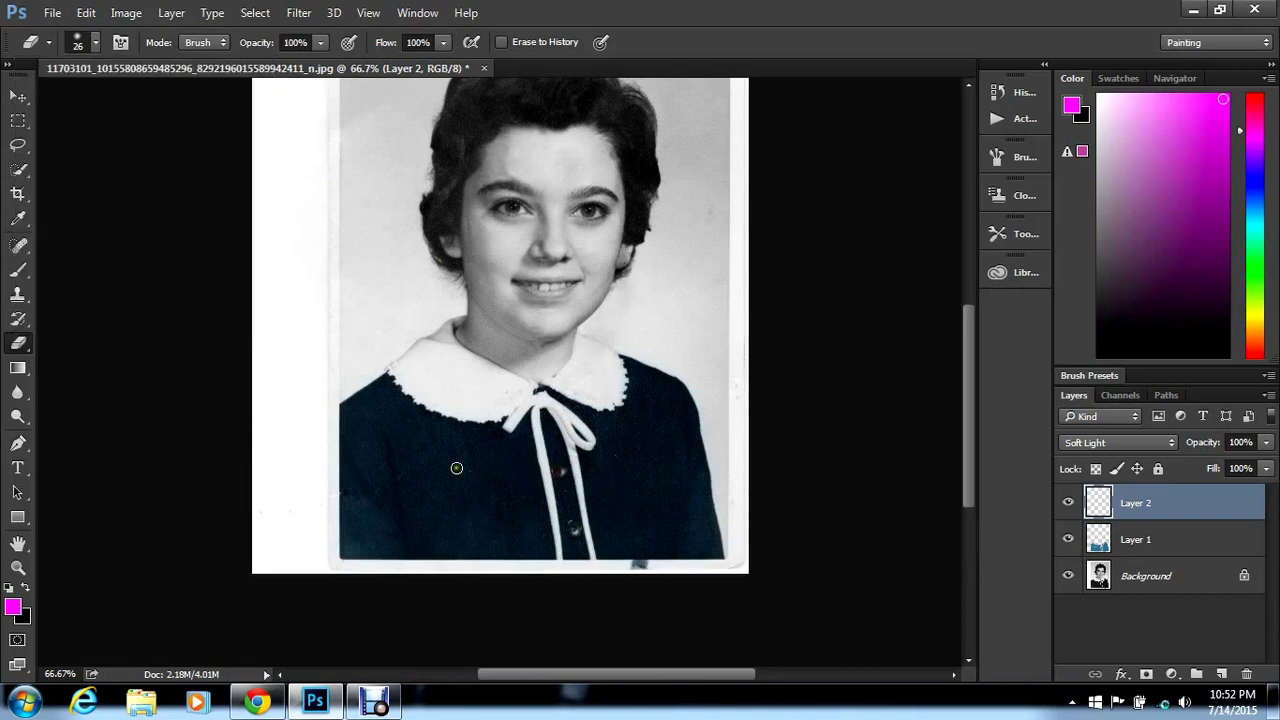
Paint both sweater buttons magenta on Layer 2 with the 20 px Brush
click(22, 271)
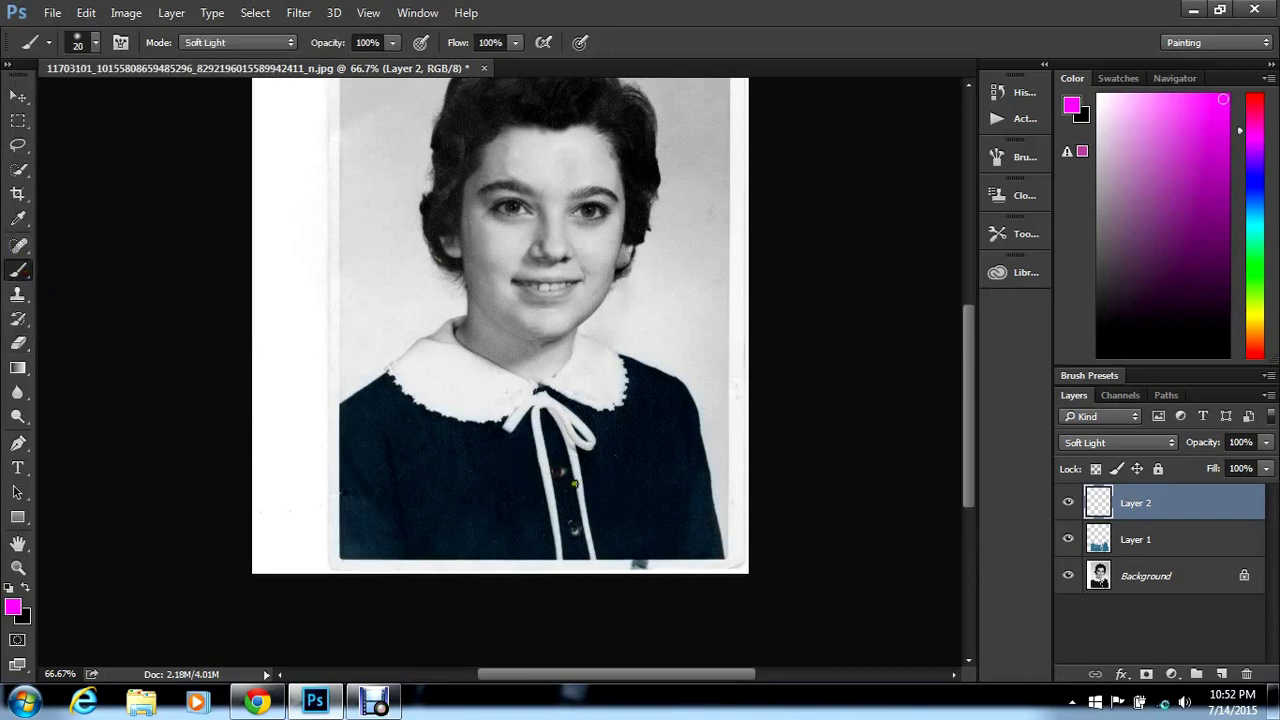
drag(562, 475, 561, 474)
drag(577, 525, 575, 526)
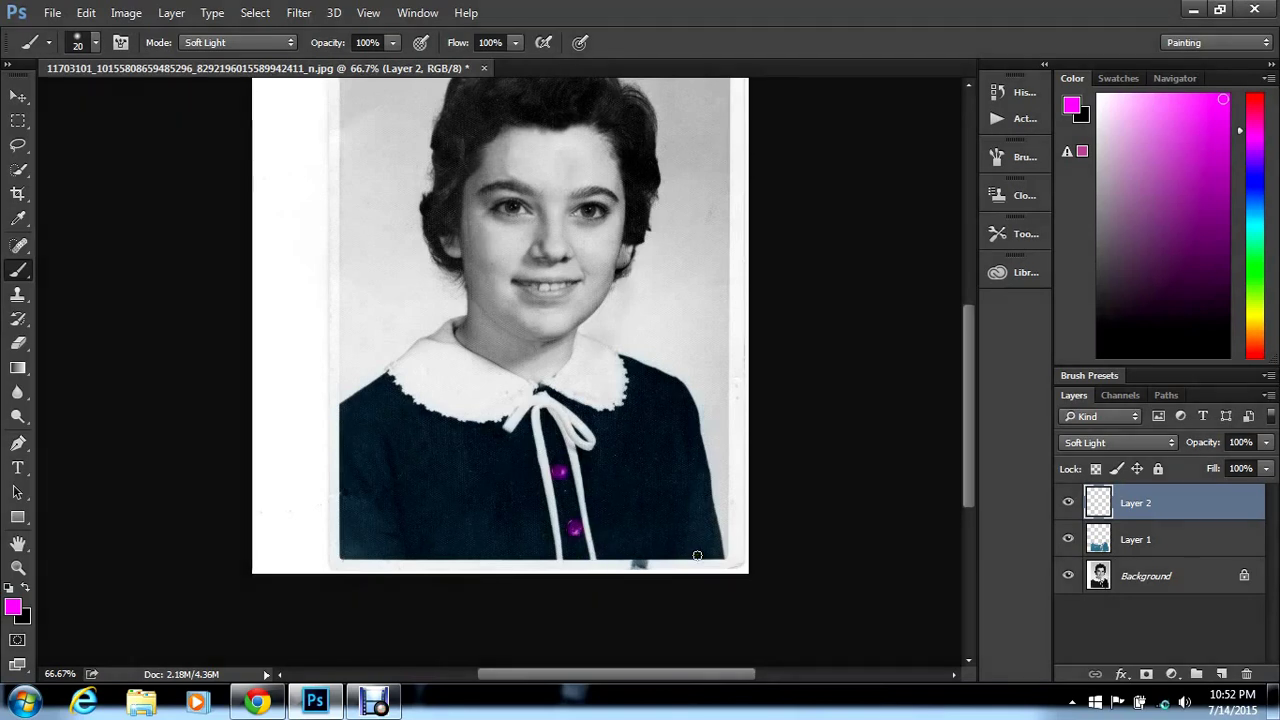
Recolor the painted buttons brown using Hue/Saturation with Colorize on, hue 29, saturation 47 and lightness -41
key(ctrl+u)
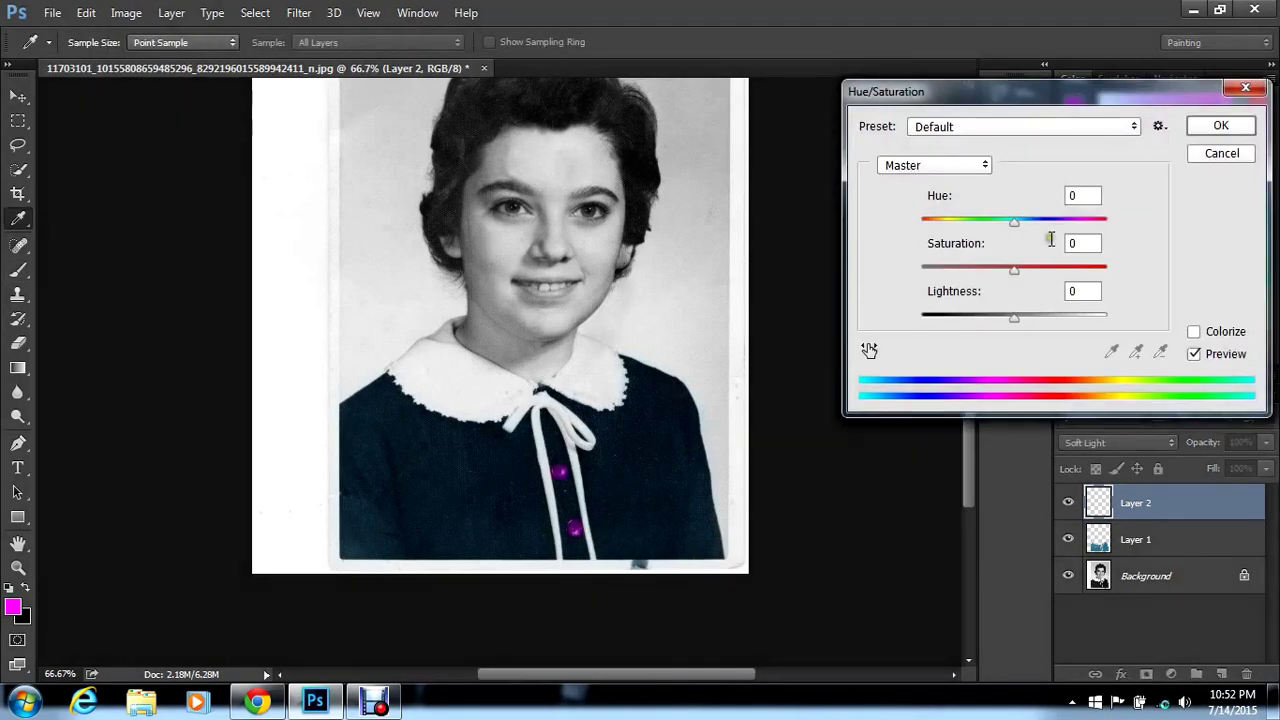
click(1195, 333)
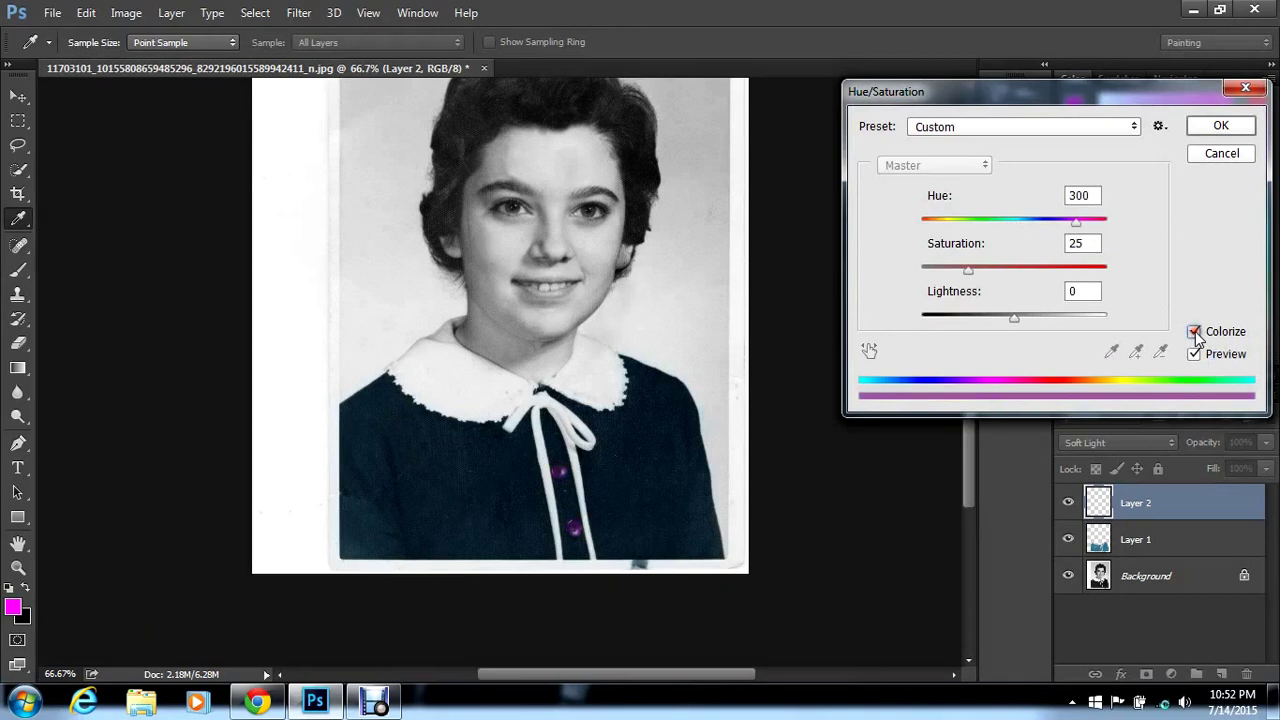
click(937, 221)
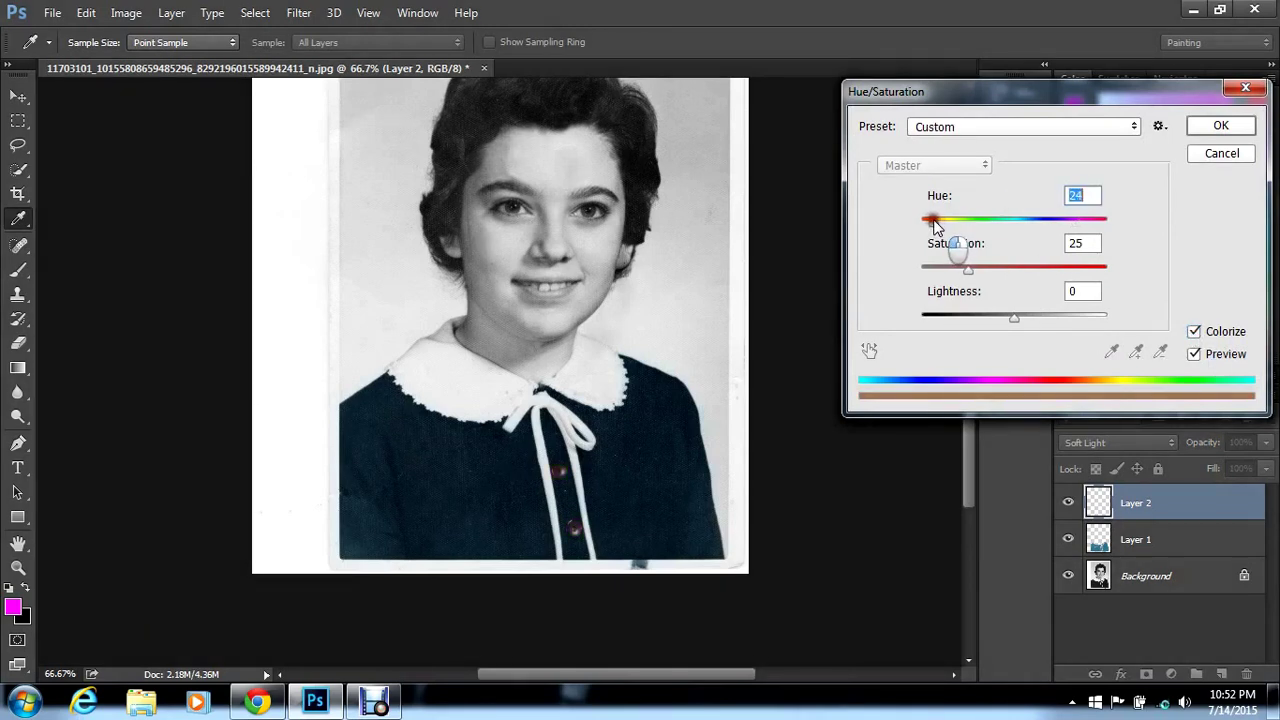
drag(935, 225, 940, 224)
click(1023, 268)
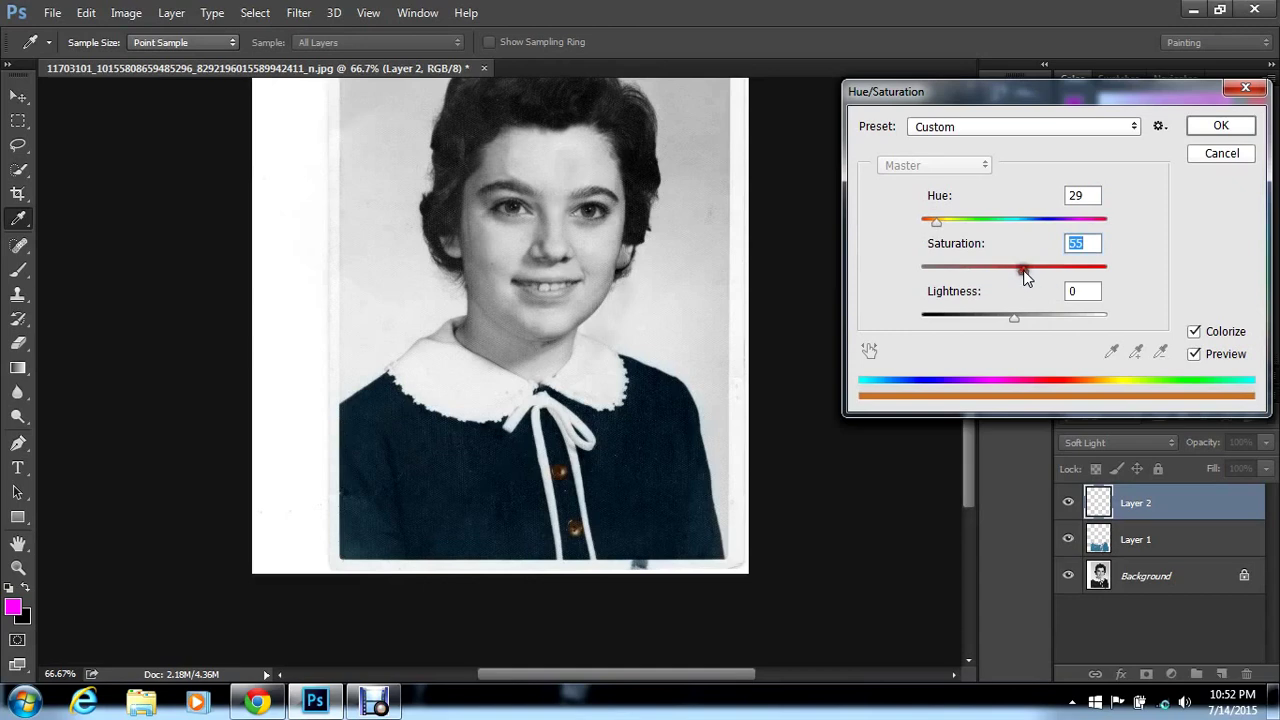
click(978, 316)
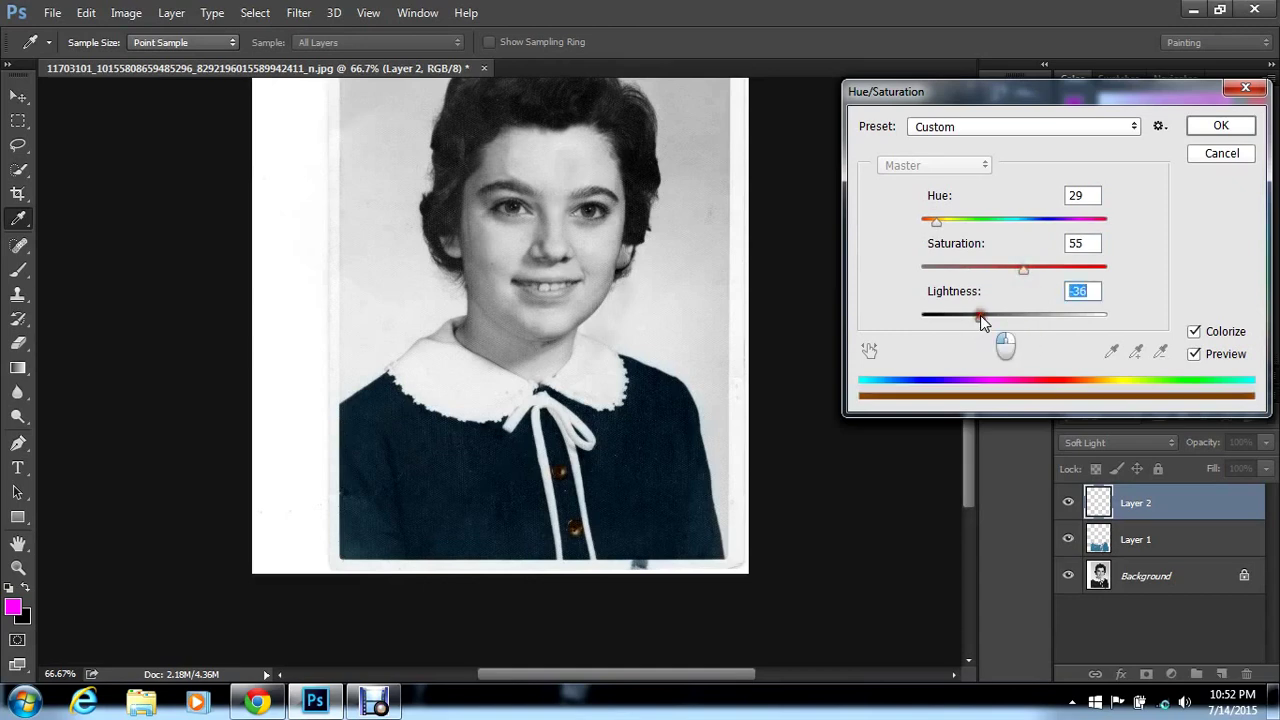
click(976, 318)
click(1008, 266)
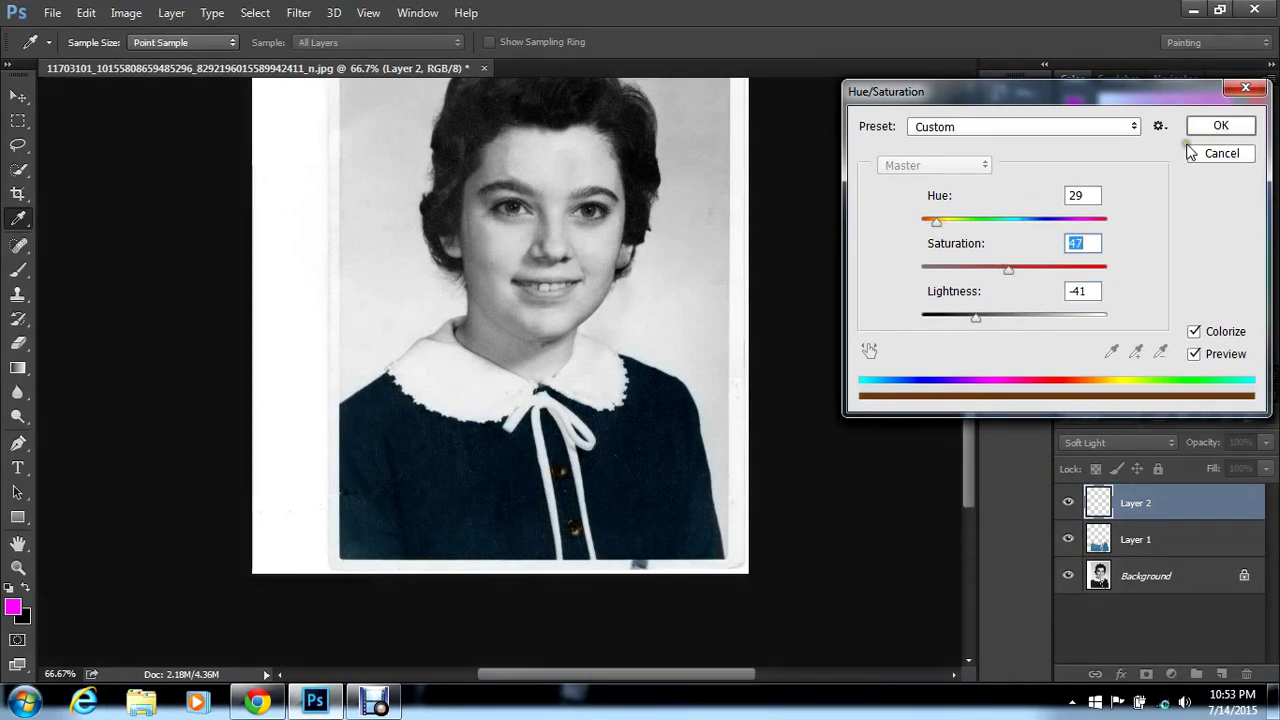
click(1221, 126)
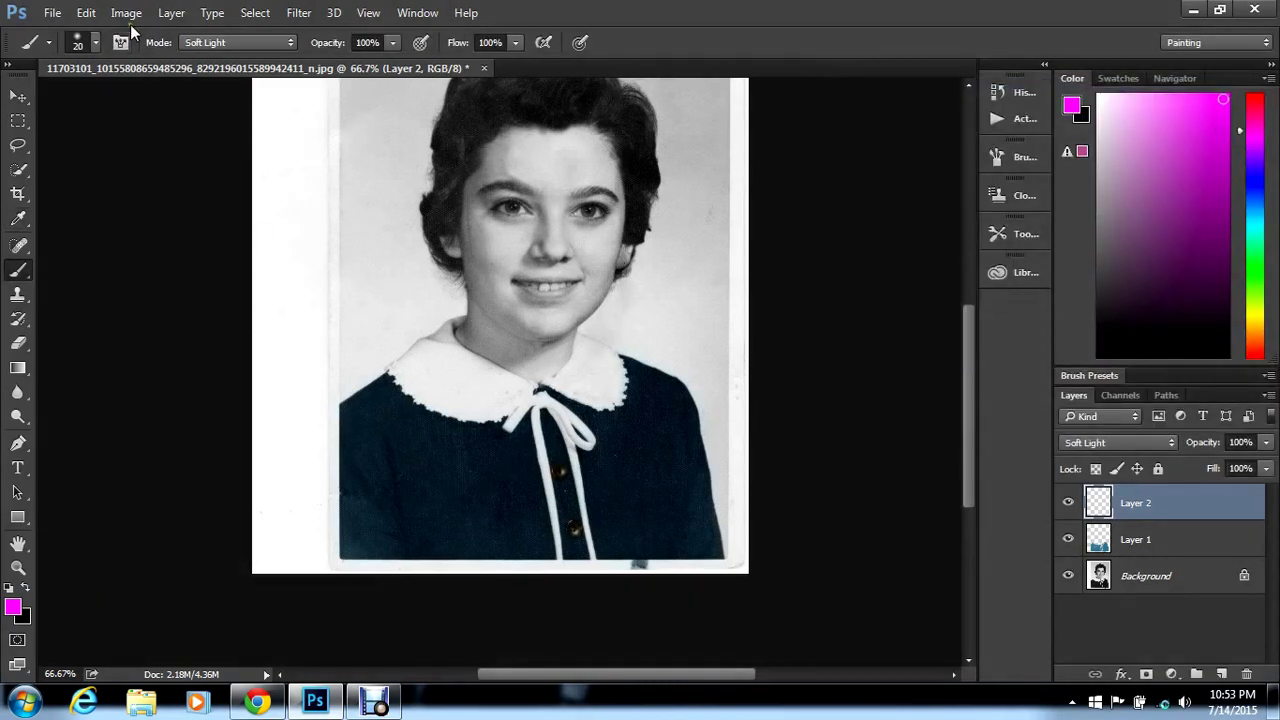
Create a new layer named Layer 3 with the Soft Light blending mode at 100% opacity
click(184, 14)
mouse_move(345, 20)
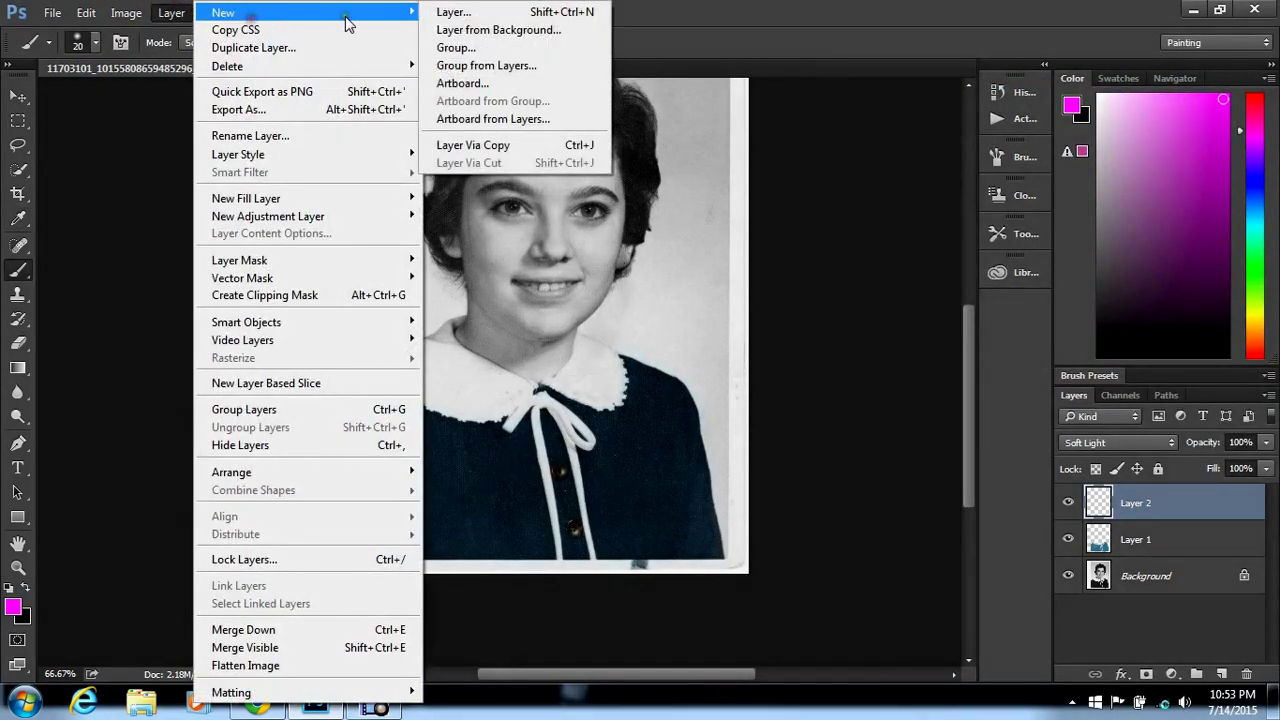
click(438, 25)
click(557, 293)
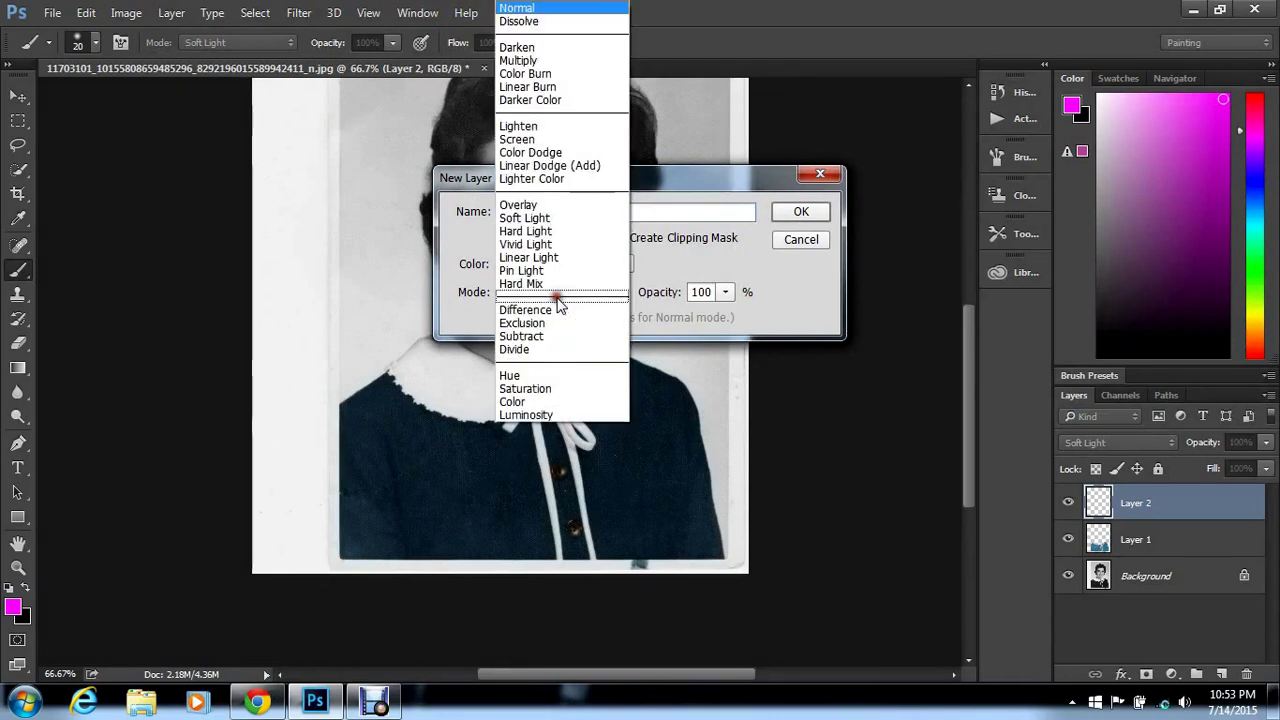
click(546, 220)
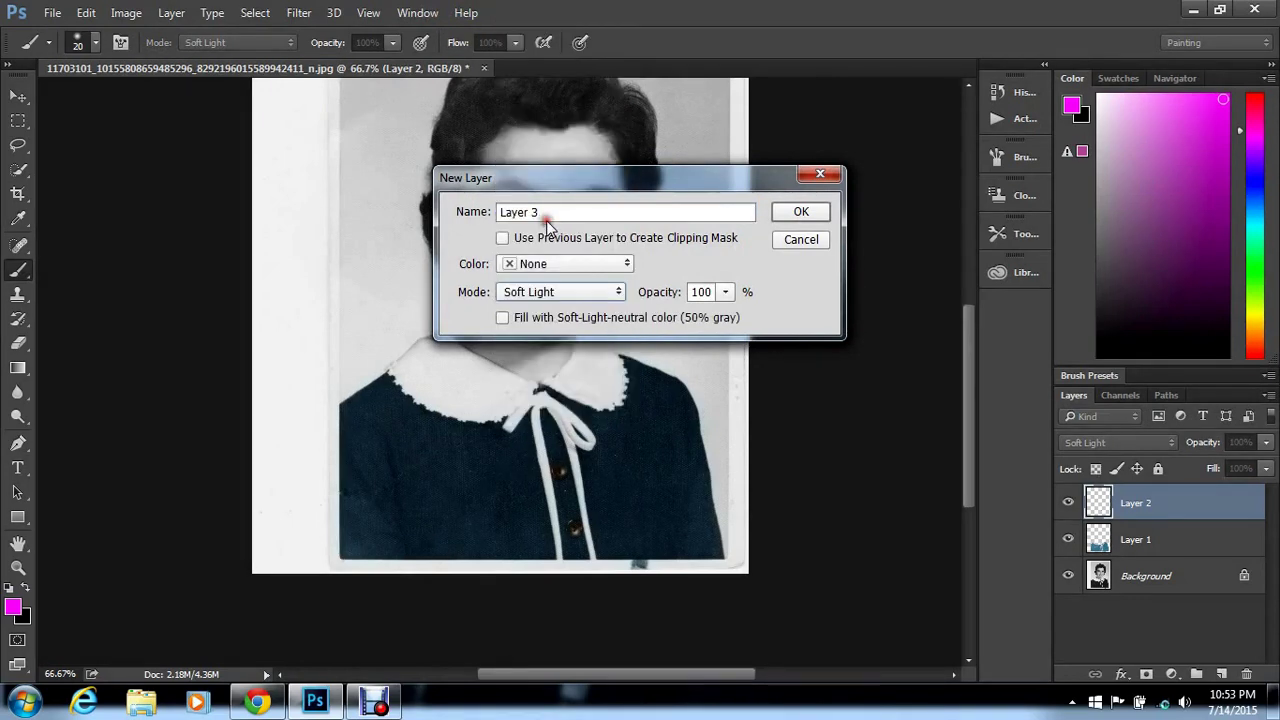
click(802, 213)
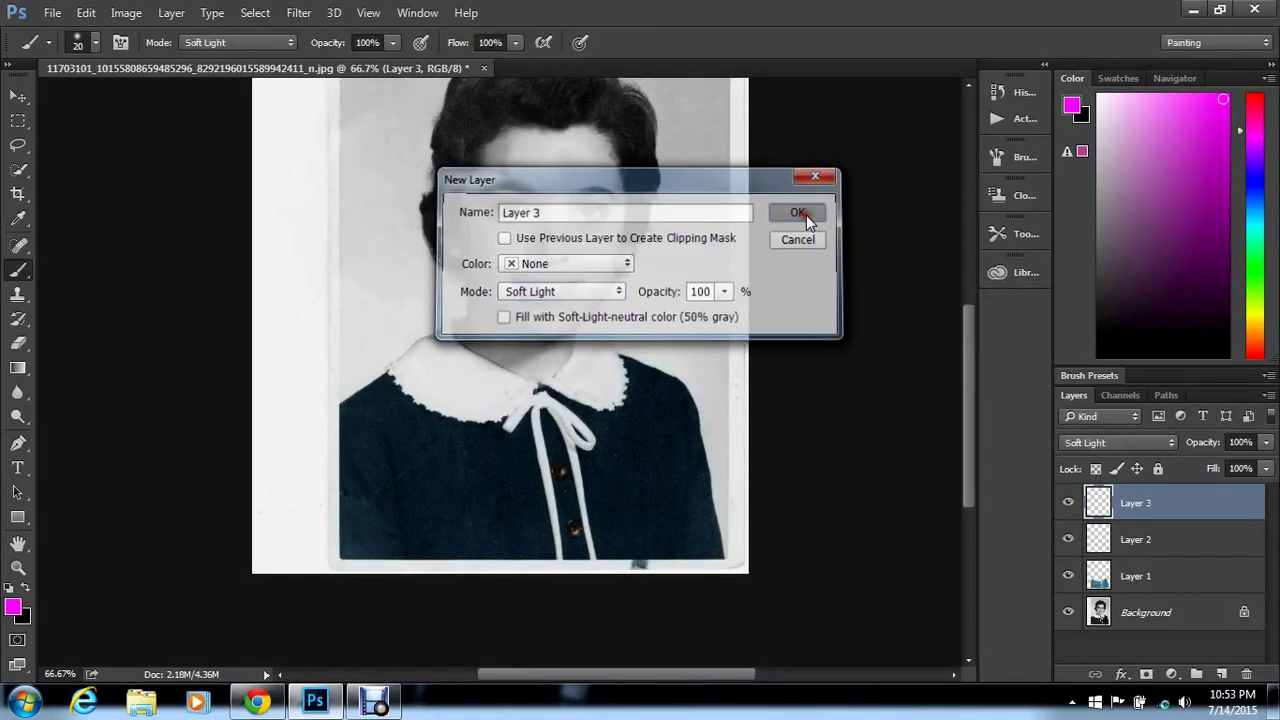
Make Layer 1 the active layer and set the Brush size to 72 px
right_click(1163, 591)
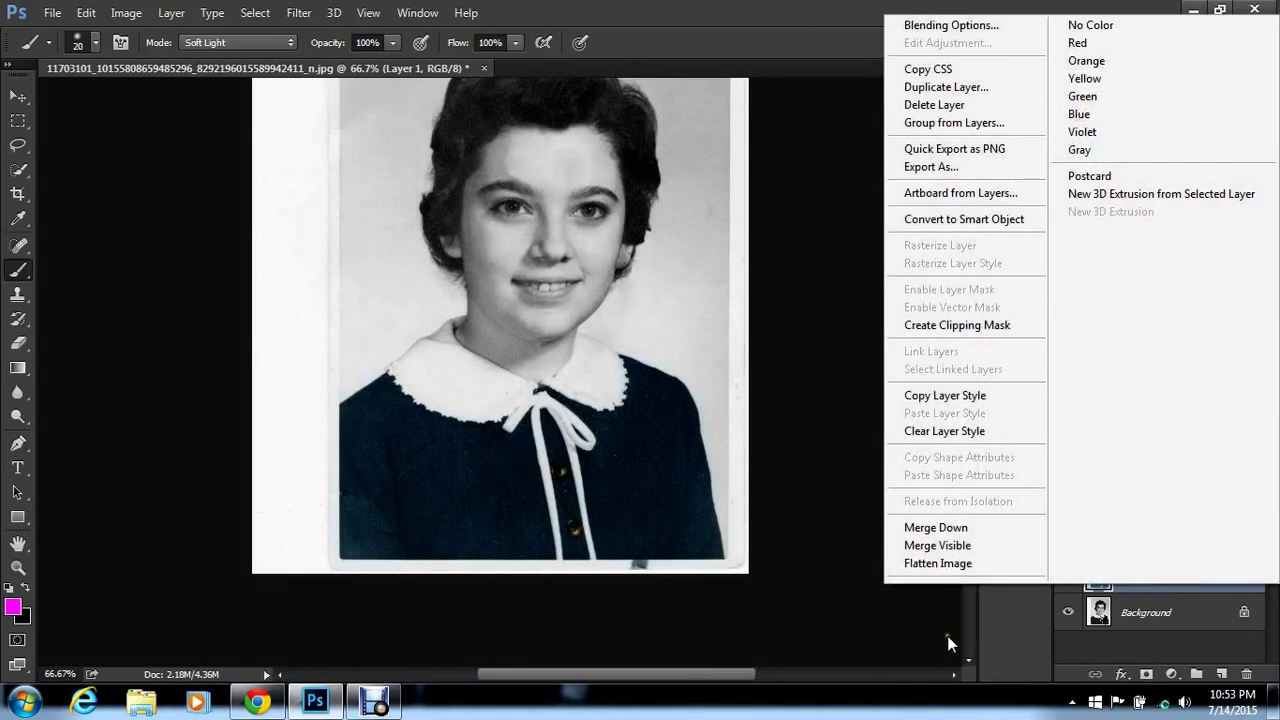
click(902, 624)
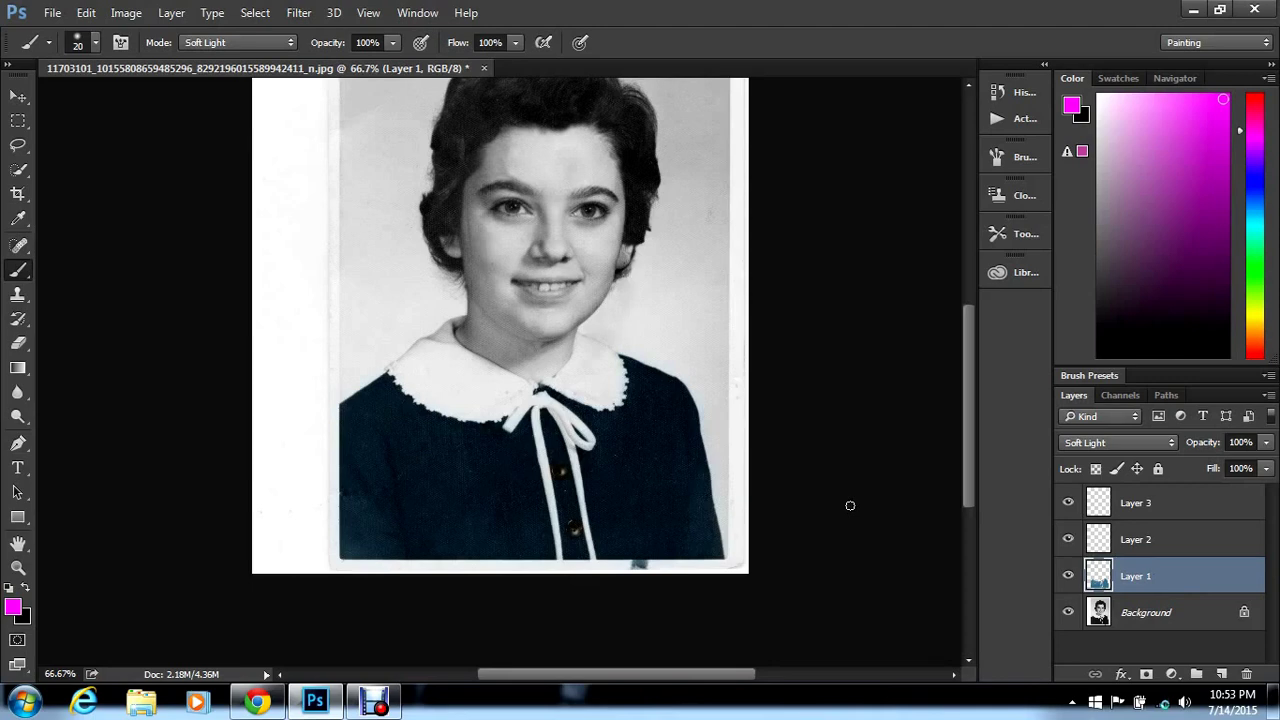
drag(969, 413, 971, 384)
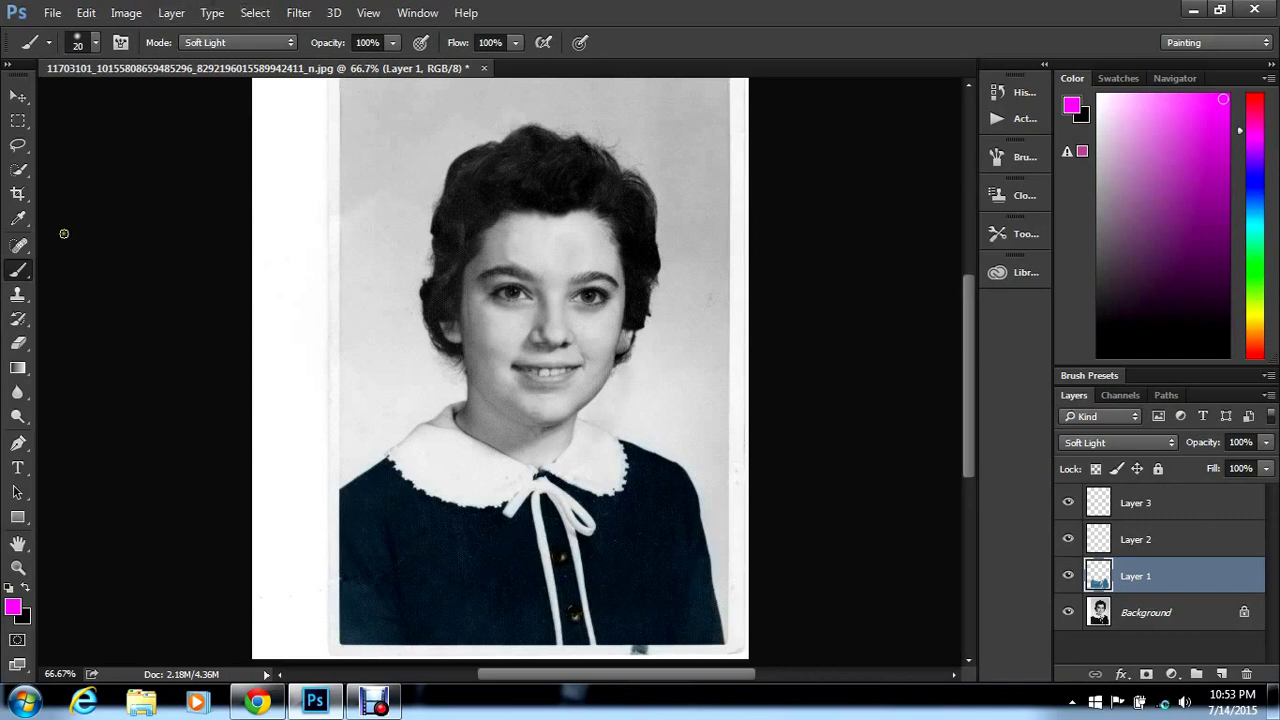
click(96, 42)
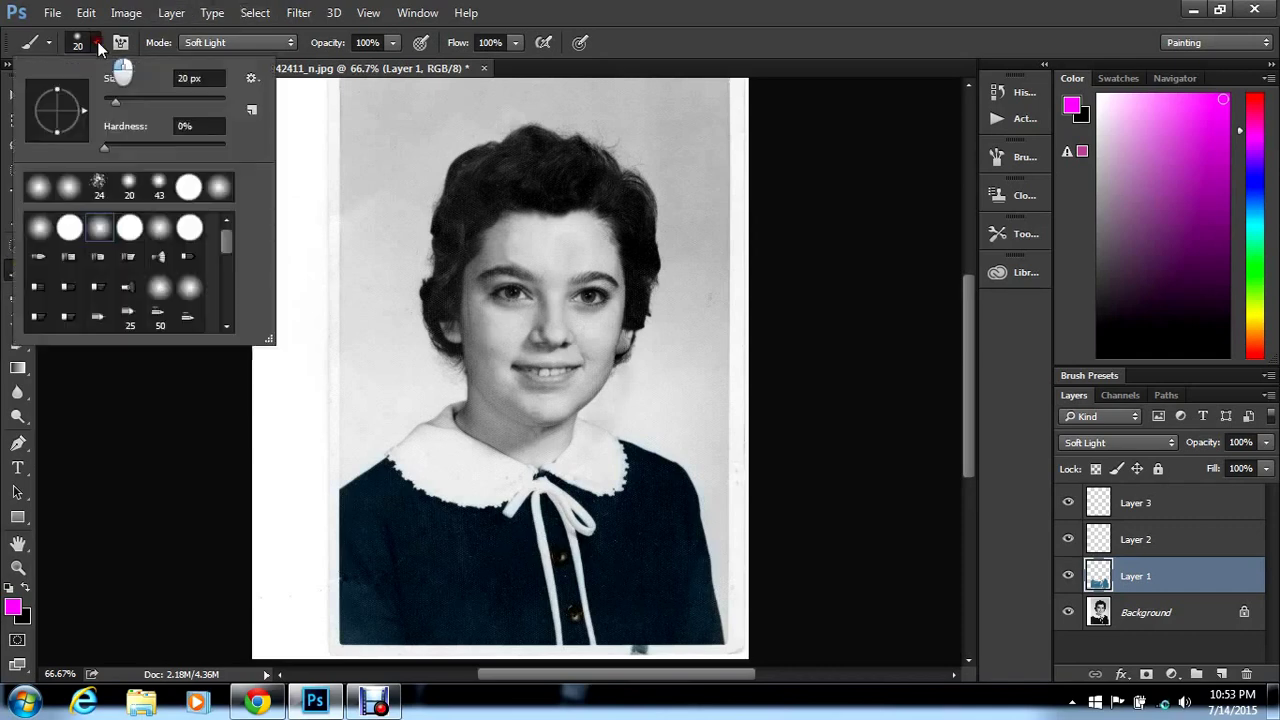
drag(124, 98, 147, 98)
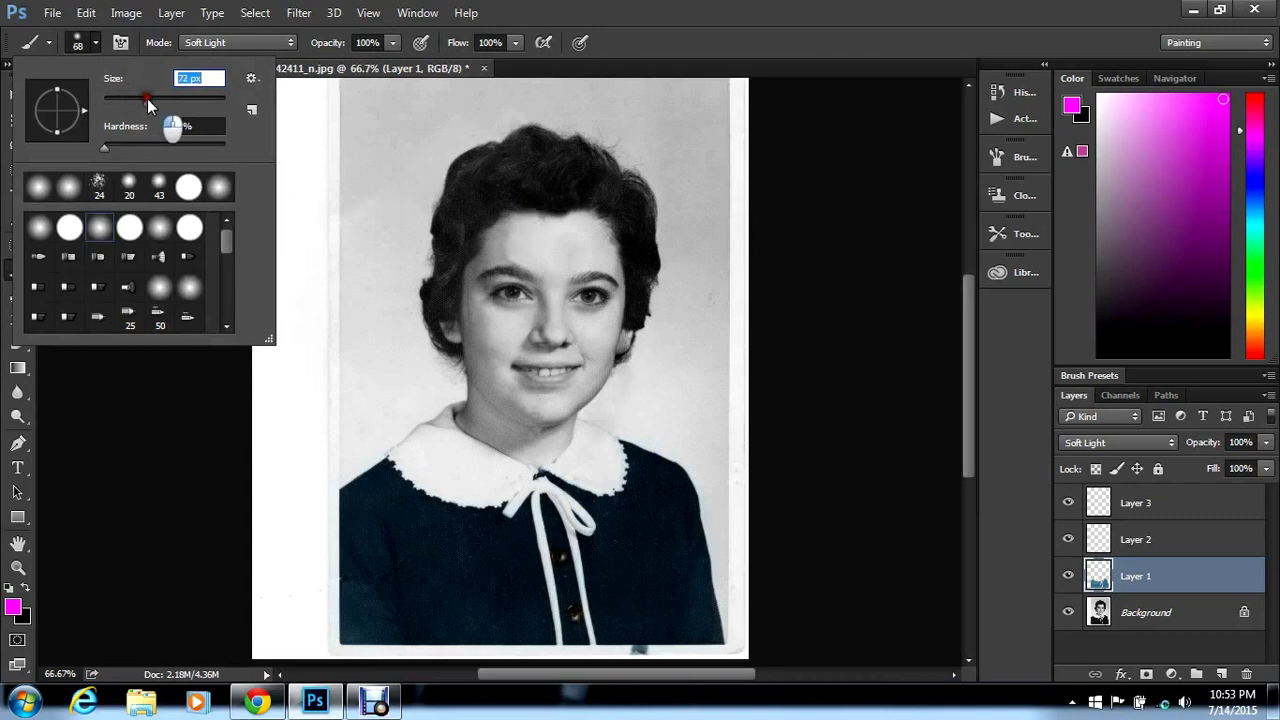
click(162, 385)
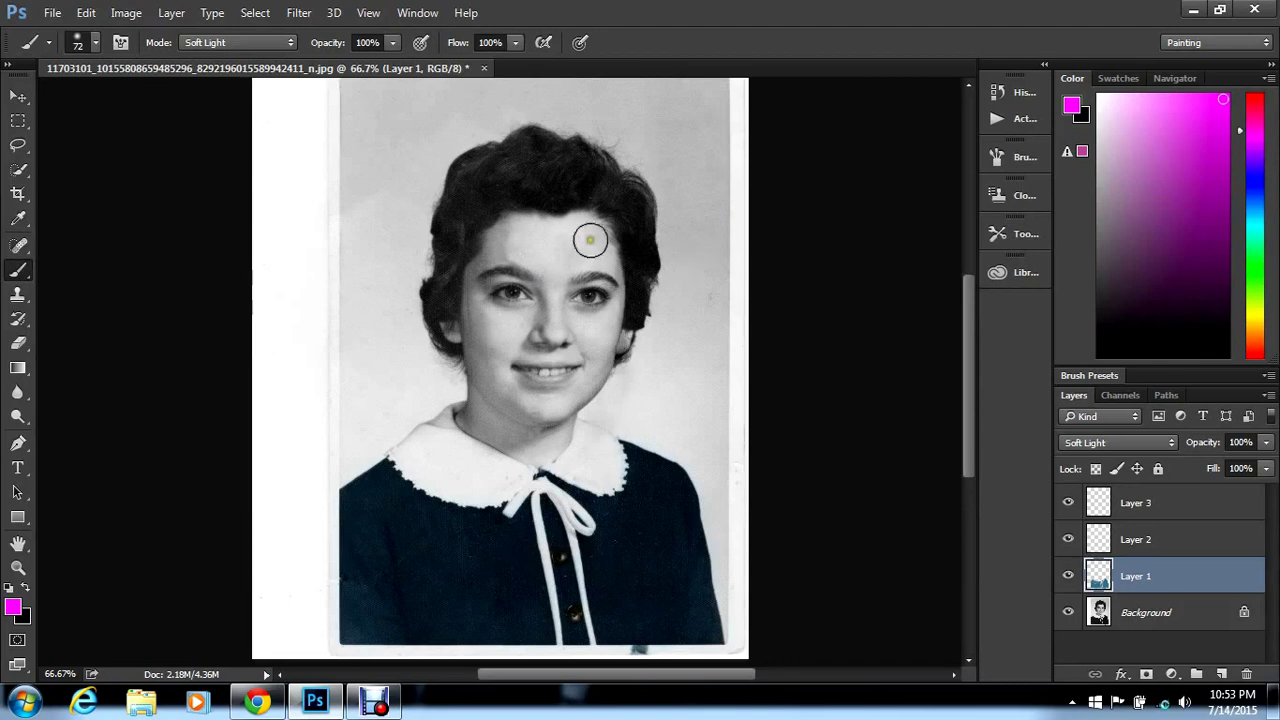
Paint the face, ears and neck magenta on Layer 1 with the 72 px Brush, leaving the eyes and teeth uncovered
mouse_move(590, 240)
mouse_down()
mouse_move(582, 223)
mouse_move(491, 234)
mouse_move(549, 265)
mouse_move(546, 320)
mouse_move(575, 331)
mouse_move(569, 317)
mouse_move(600, 306)
mouse_move(595, 347)
mouse_move(560, 326)
mouse_move(554, 271)
mouse_move(606, 251)
mouse_move(592, 257)
mouse_up()
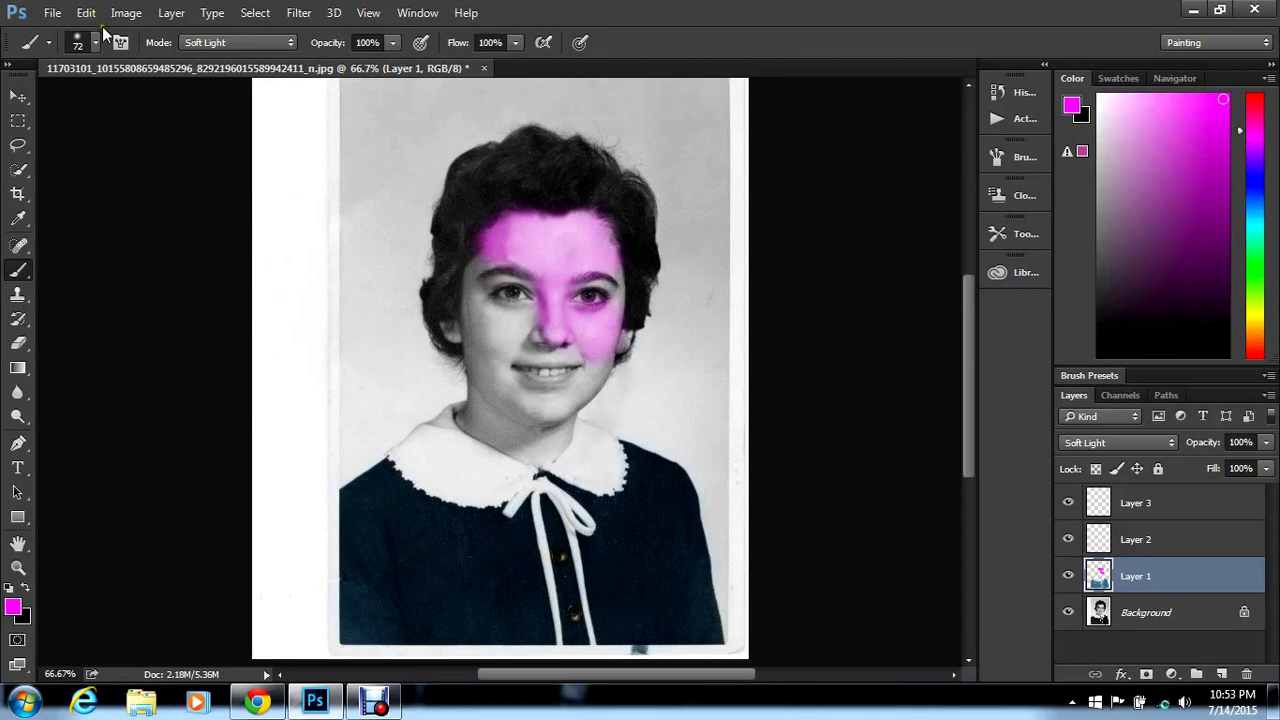
click(473, 419)
mouse_move(476, 420)
mouse_down()
mouse_move(540, 448)
mouse_move(558, 423)
mouse_move(484, 393)
mouse_move(475, 336)
mouse_move(487, 265)
mouse_move(493, 313)
mouse_move(533, 312)
mouse_move(499, 383)
mouse_move(498, 329)
mouse_move(492, 356)
mouse_move(463, 335)
mouse_up()
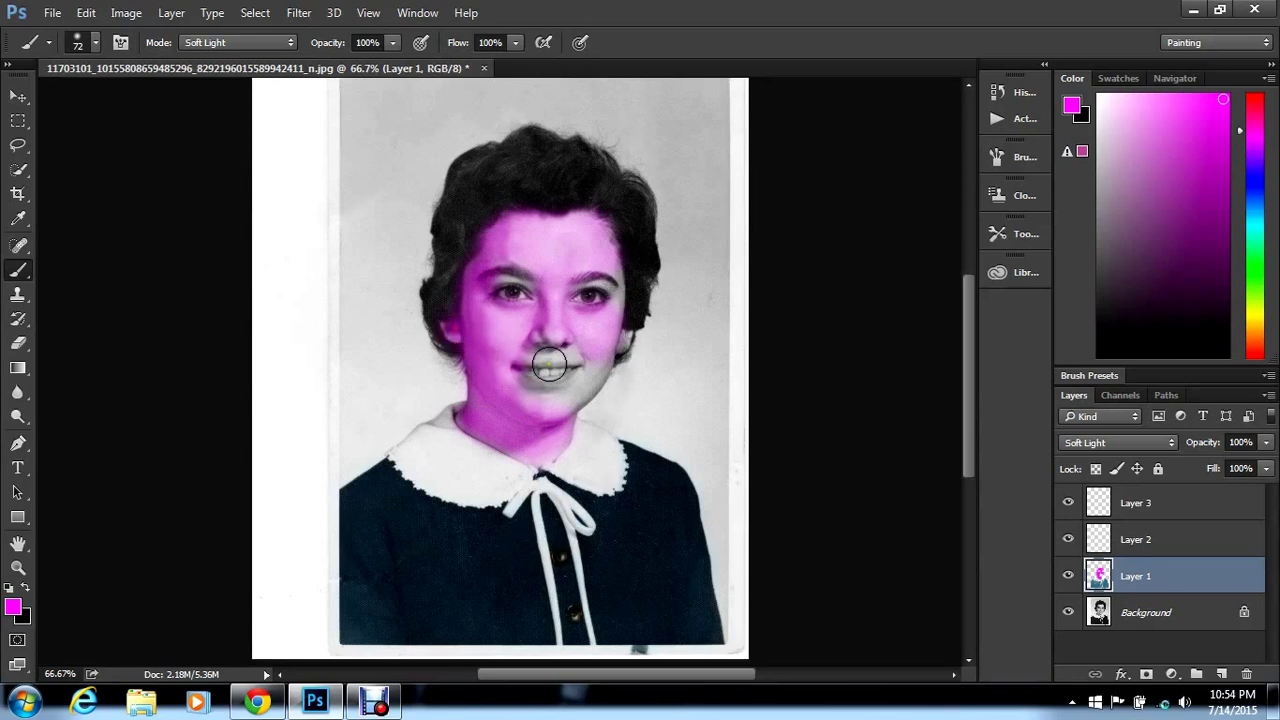
mouse_move(618, 341)
mouse_down()
mouse_move(584, 389)
mouse_move(516, 395)
mouse_move(541, 404)
mouse_move(524, 400)
mouse_move(534, 348)
mouse_move(587, 345)
mouse_move(578, 422)
mouse_move(546, 420)
mouse_move(546, 450)
mouse_move(462, 420)
mouse_up()
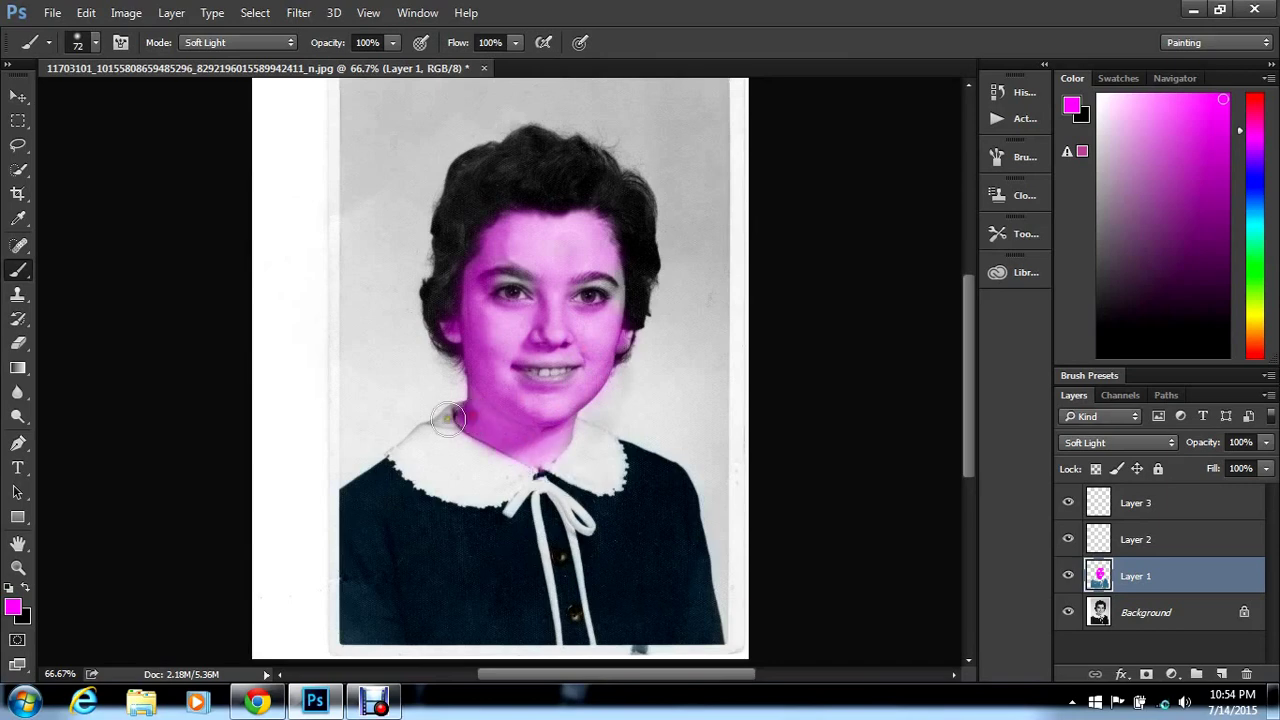
Fill in the unpainted skin around both eyes on Layer 1 with a 41 px magenta Brush
click(95, 42)
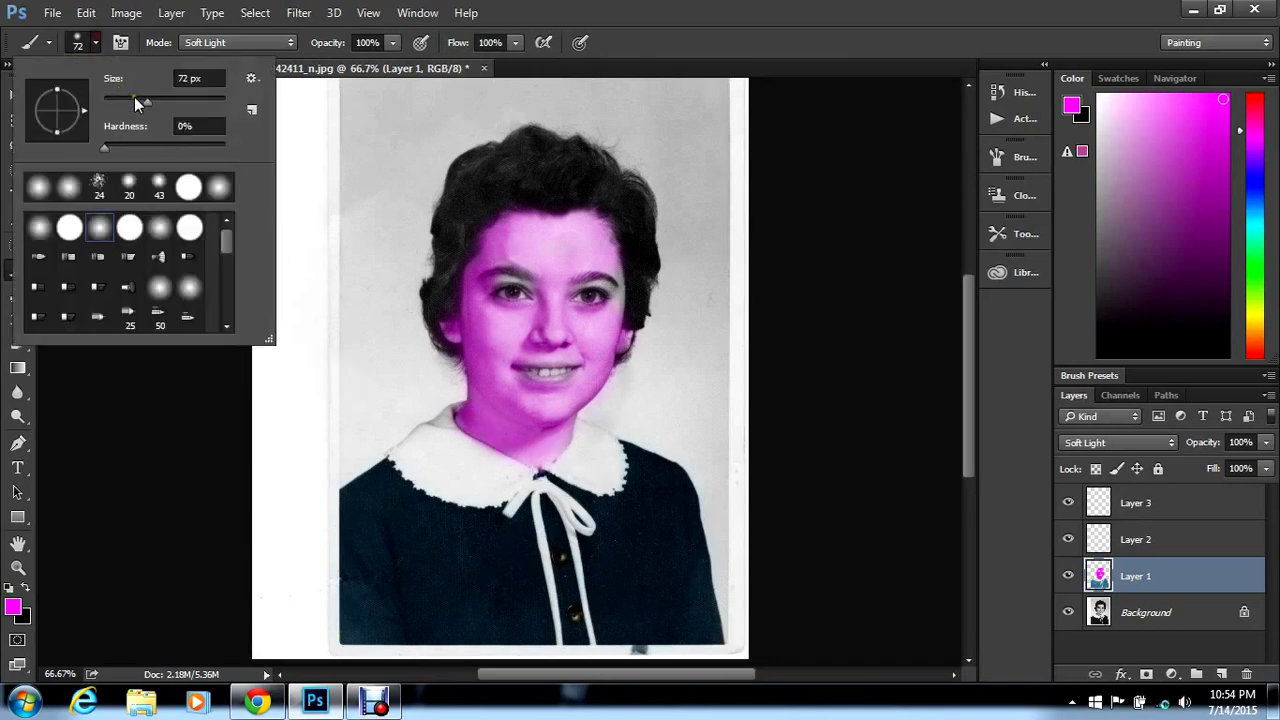
drag(134, 97, 128, 100)
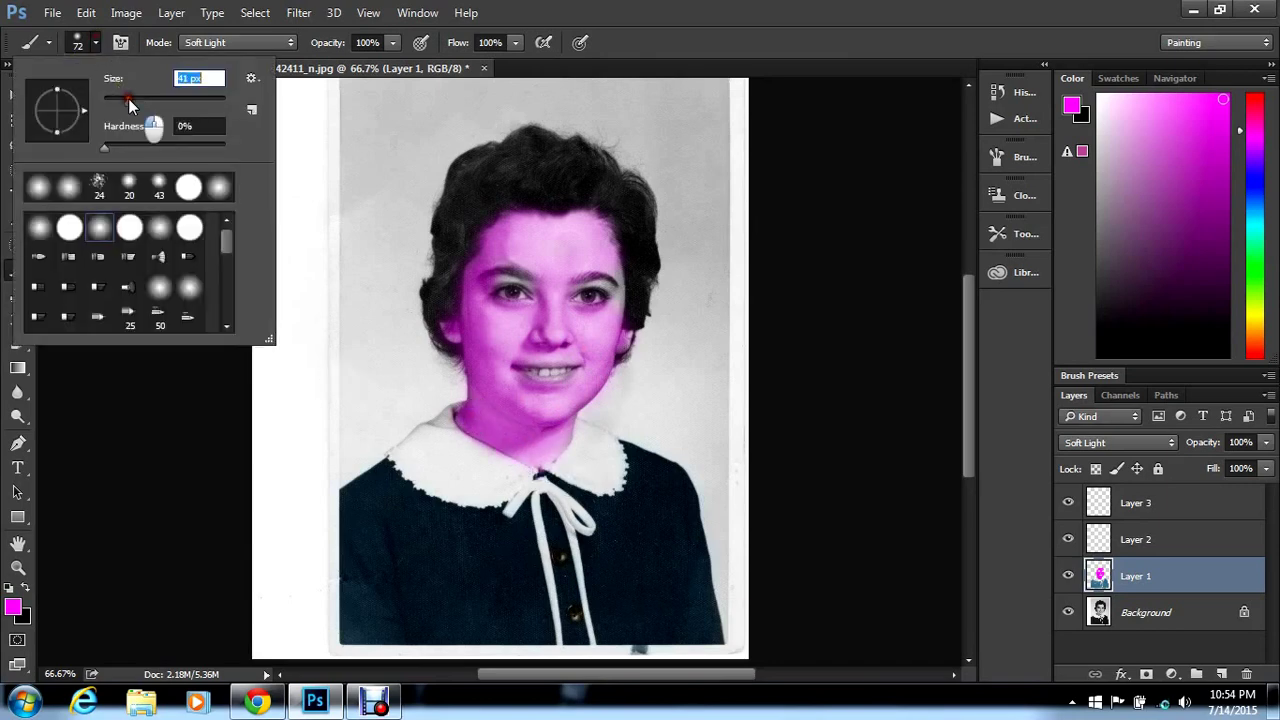
click(613, 272)
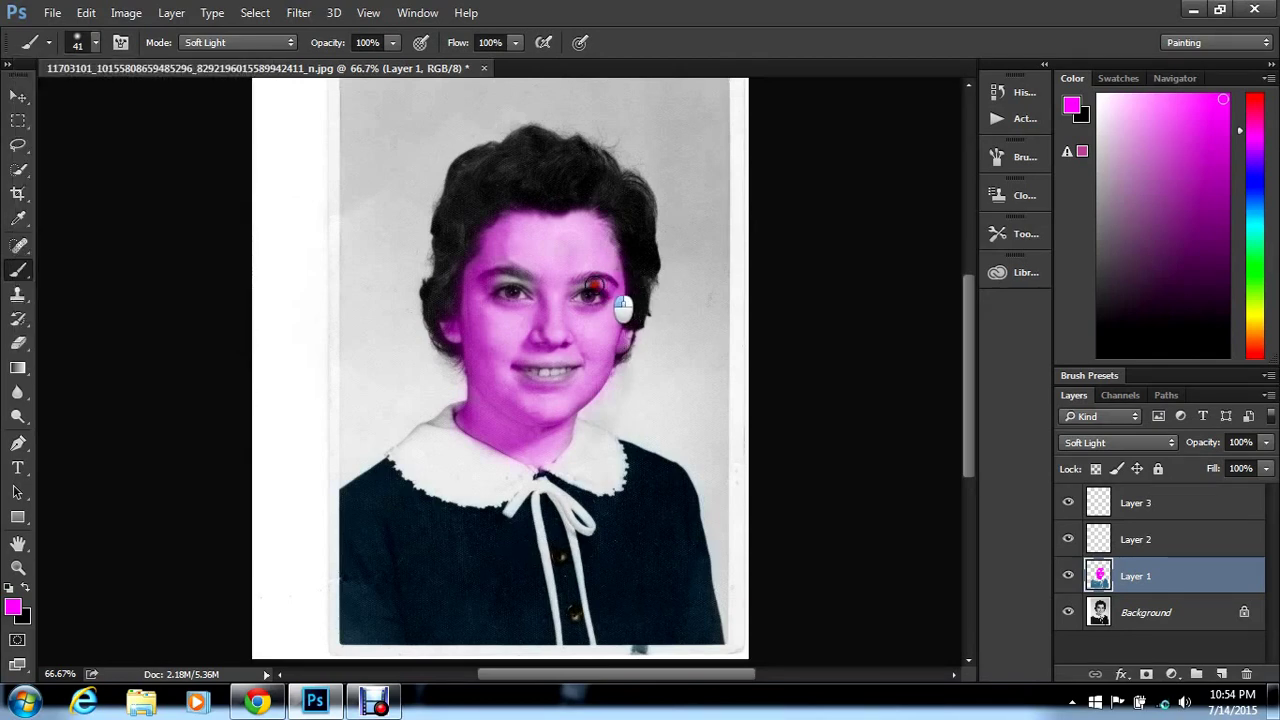
mouse_move(595, 285)
mouse_down()
mouse_move(514, 286)
mouse_move(561, 315)
mouse_move(533, 283)
mouse_up()
click(613, 307)
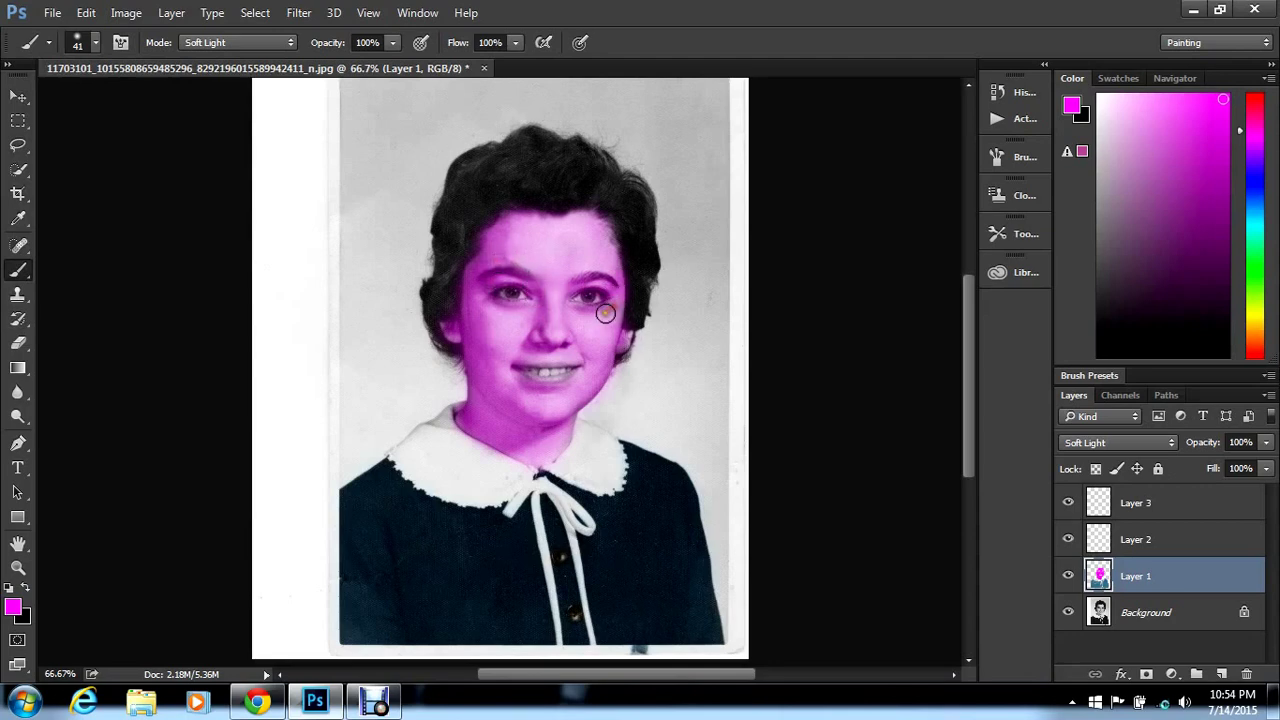
click(568, 308)
Touch up the magenta around the mouth, neck and hairline, and erase the spill on the hair beside the ear with the 26 px Eraser
drag(509, 379, 541, 396)
click(574, 378)
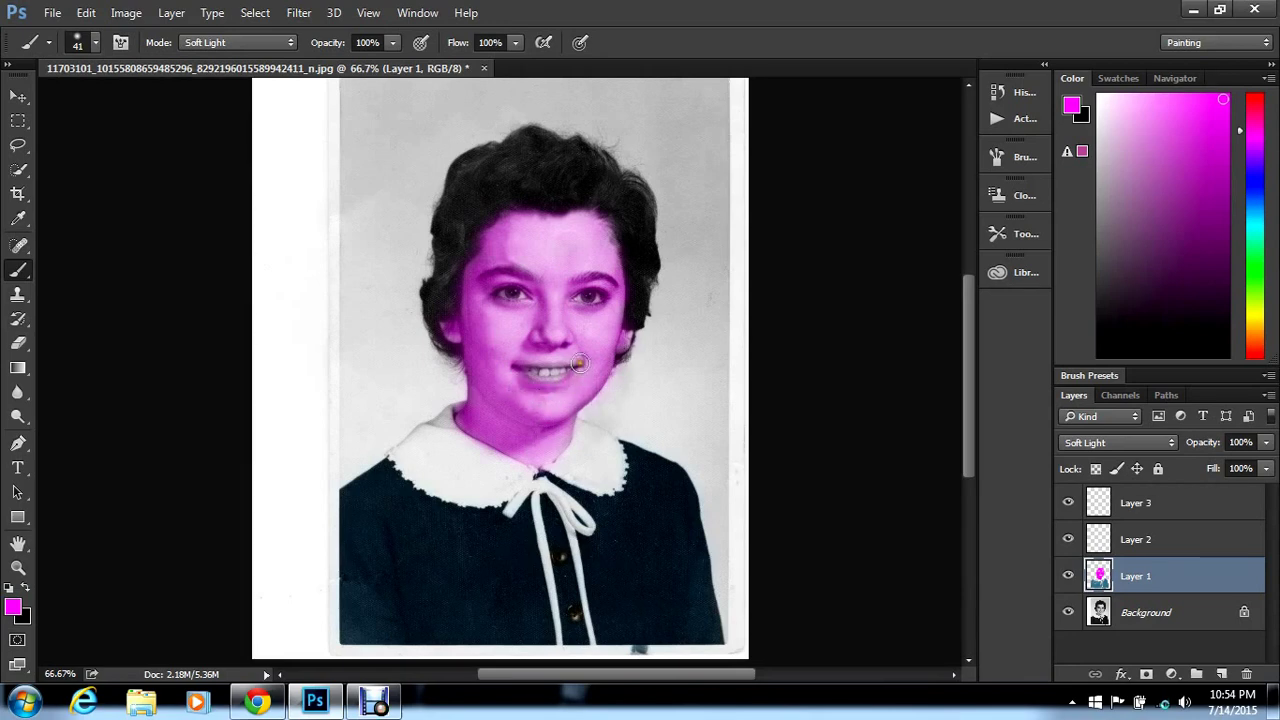
drag(567, 355, 548, 355)
click(514, 355)
click(561, 386)
mouse_move(563, 428)
mouse_down()
mouse_move(540, 465)
mouse_move(467, 422)
mouse_up()
drag(604, 232, 612, 247)
click(19, 343)
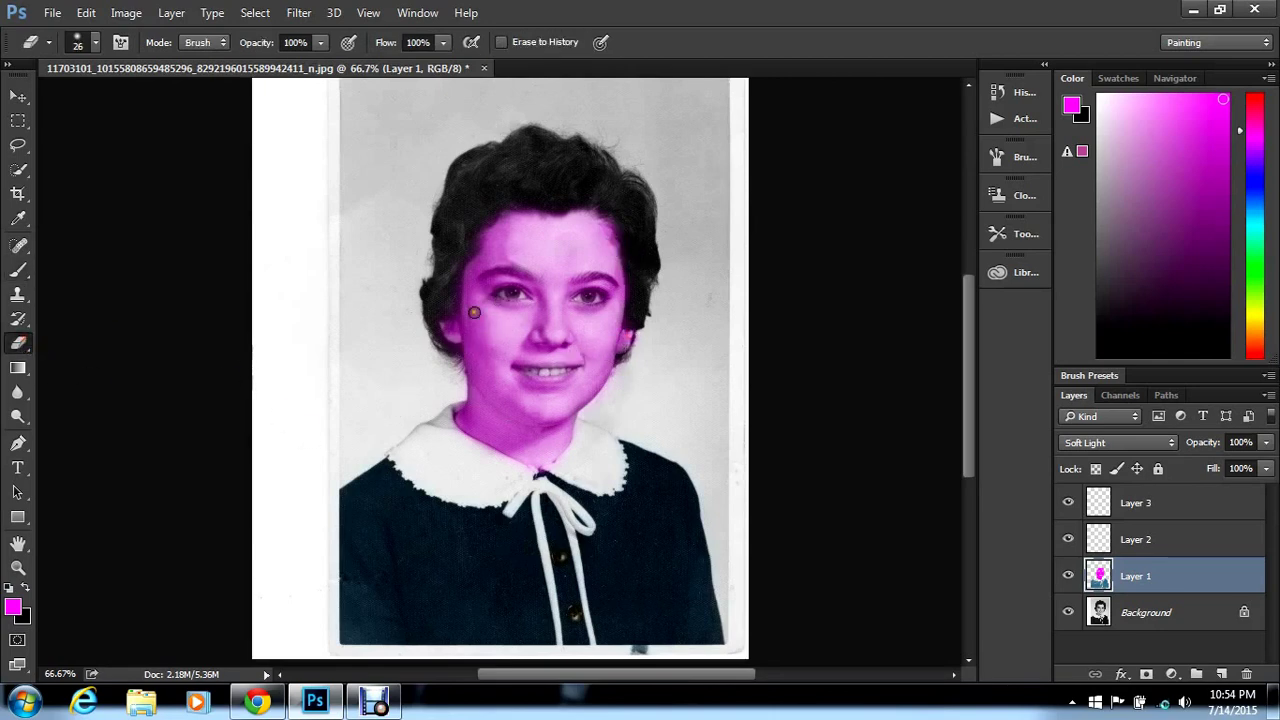
mouse_move(453, 314)
mouse_down()
mouse_move(453, 295)
mouse_move(432, 323)
mouse_up()
key(ctrl+u)
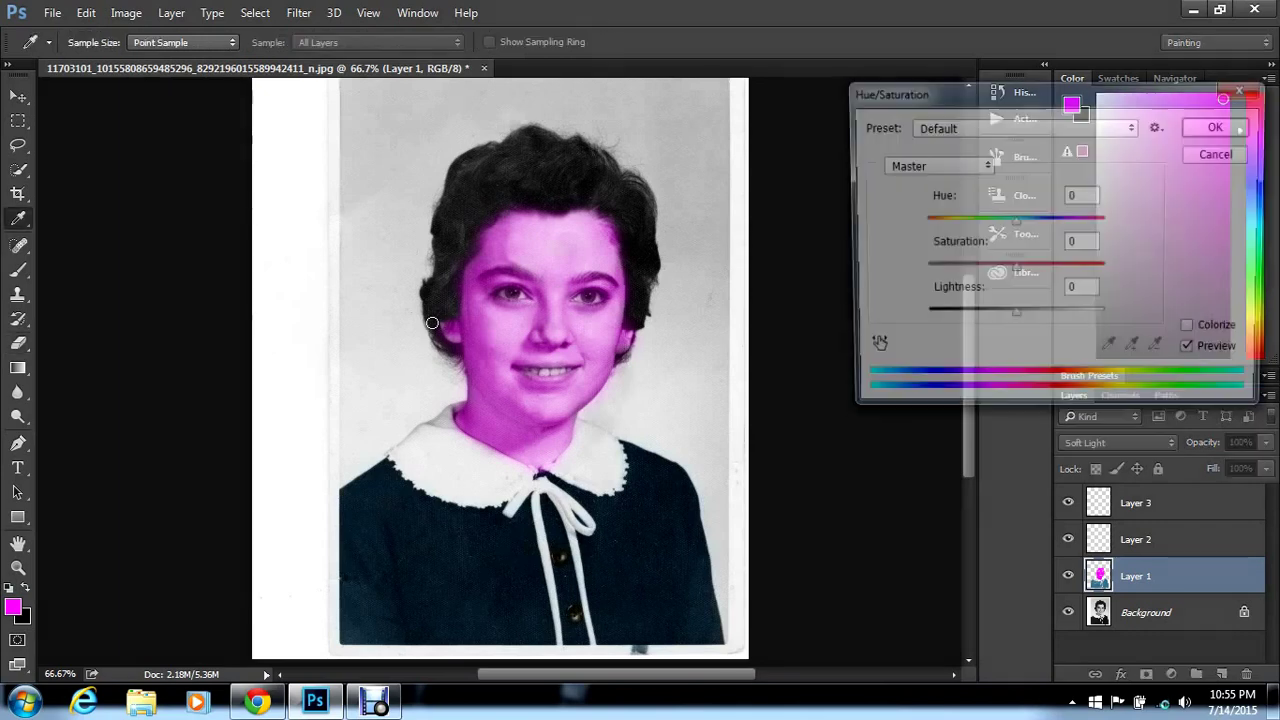
click(1200, 334)
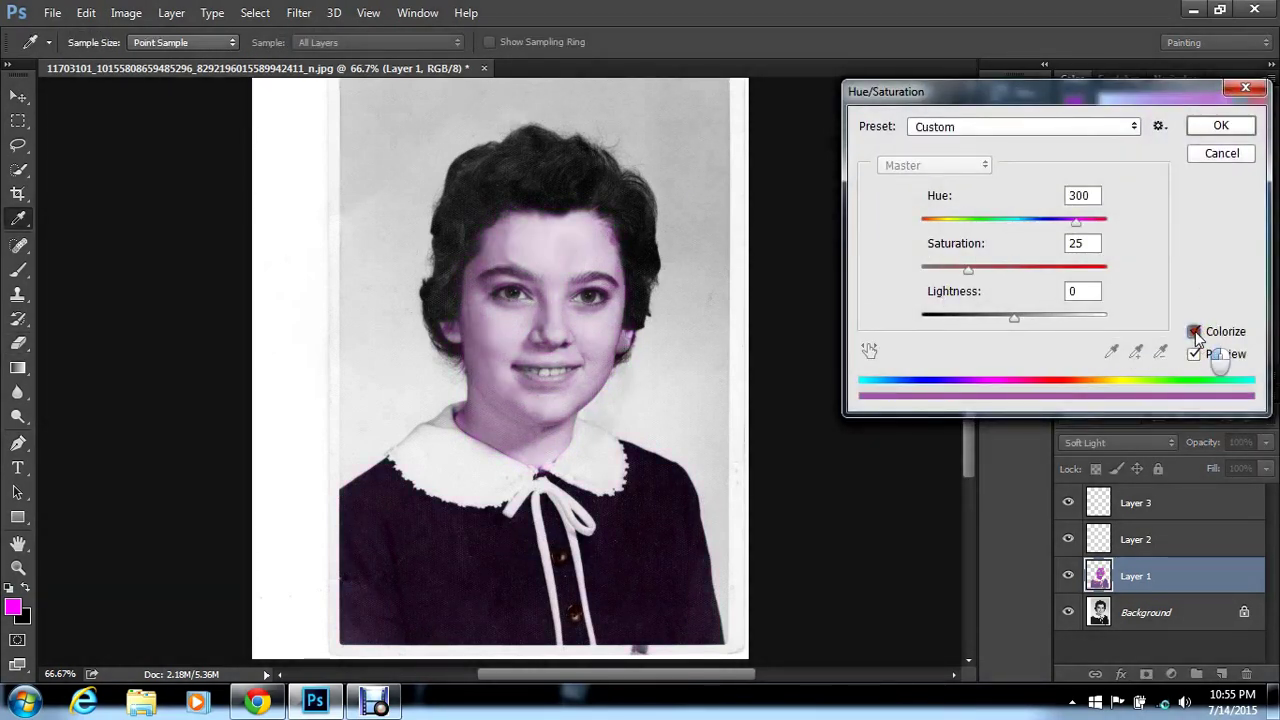
click(1208, 333)
click(1066, 221)
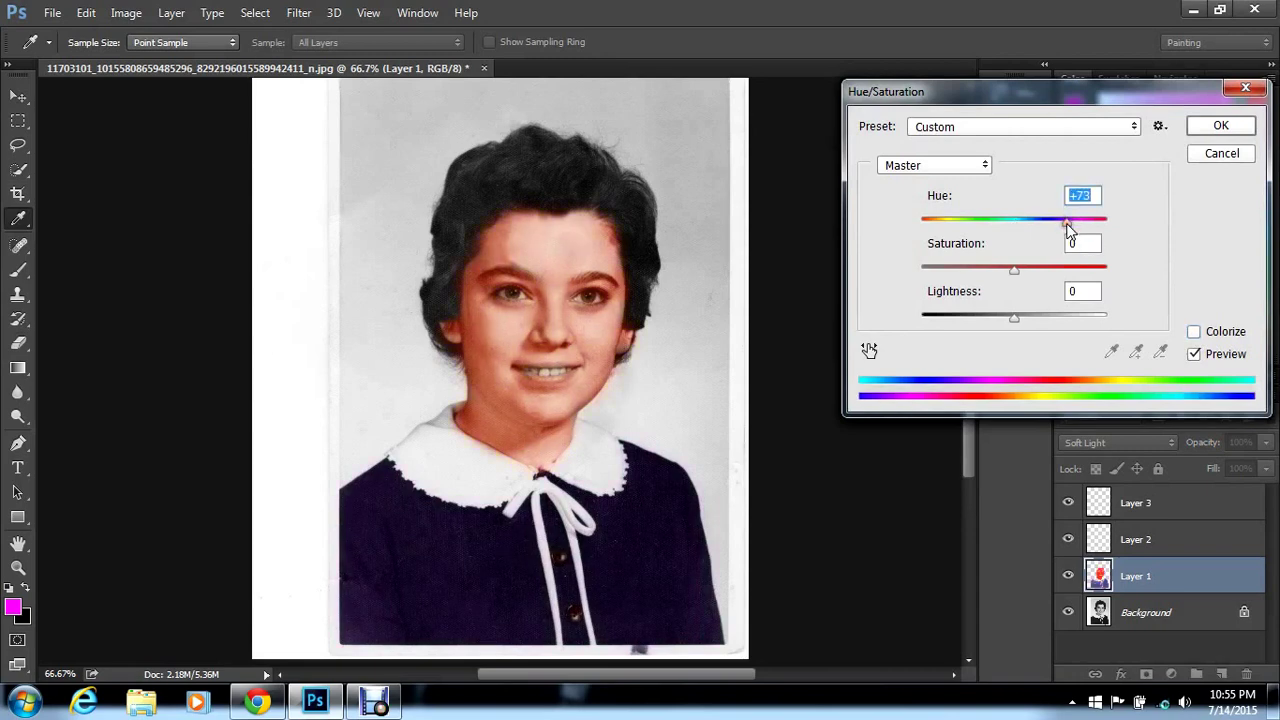
drag(1068, 228, 1070, 230)
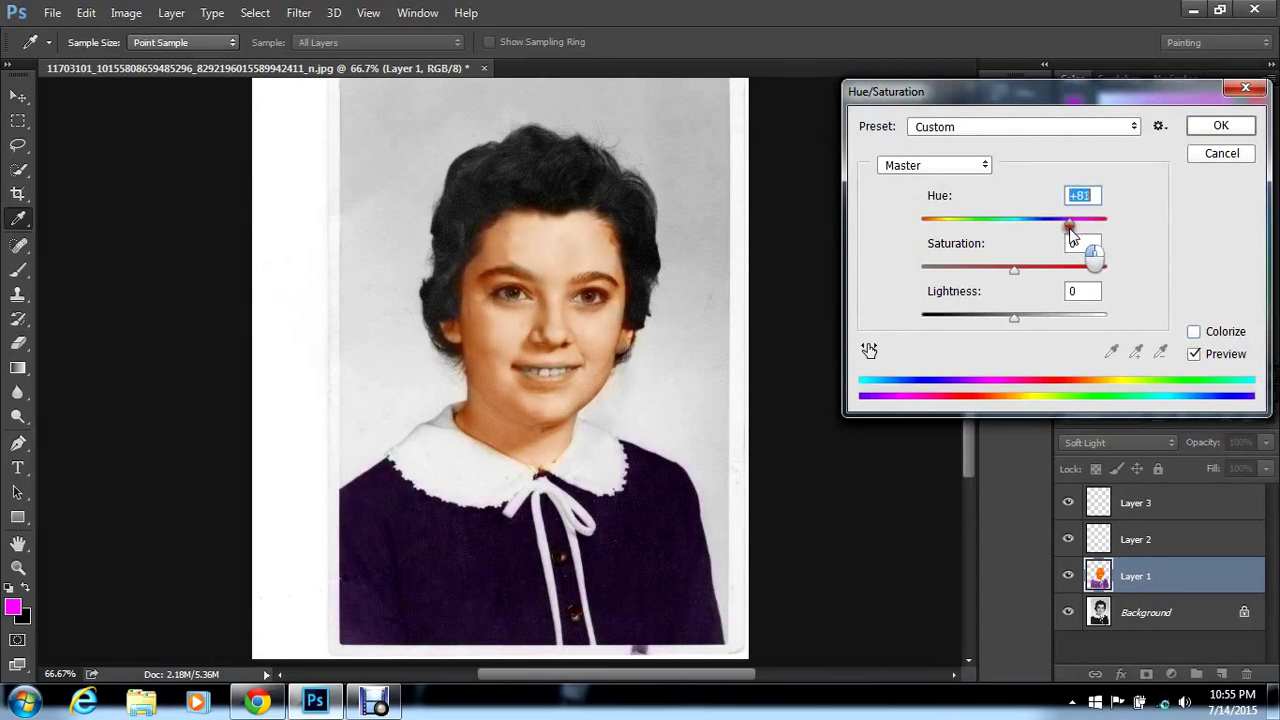
click(1194, 333)
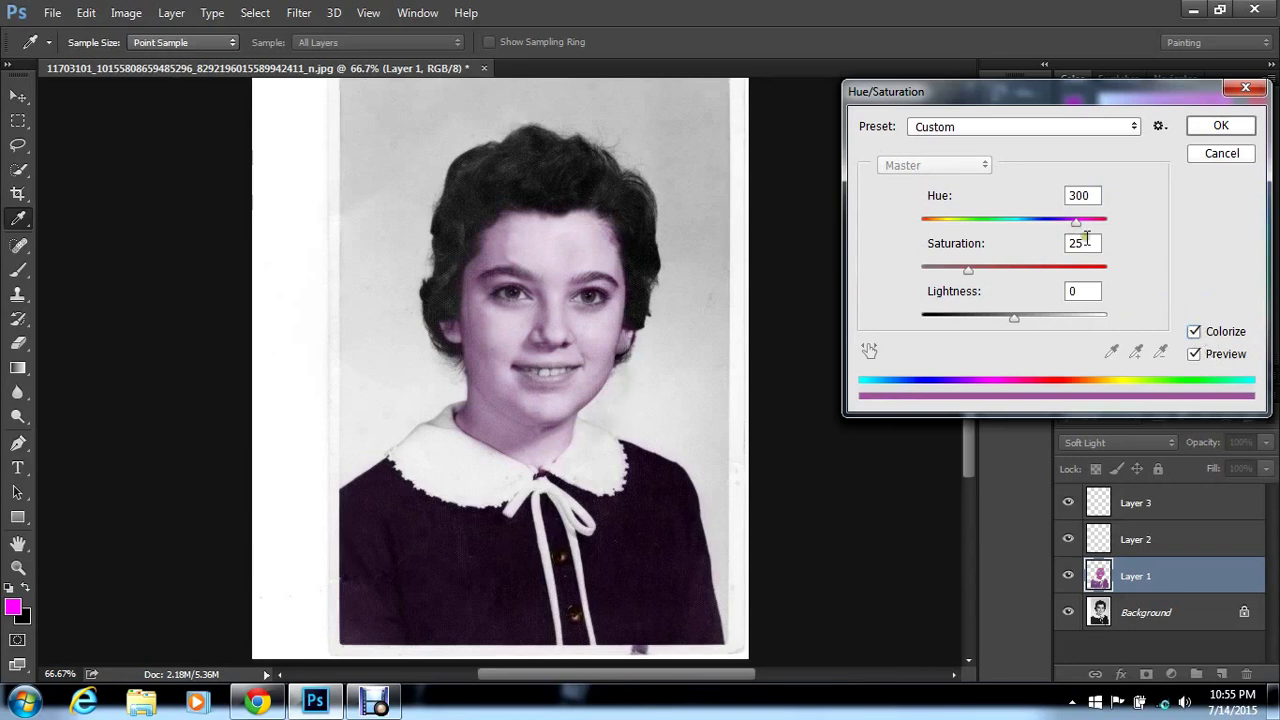
drag(1076, 221, 946, 246)
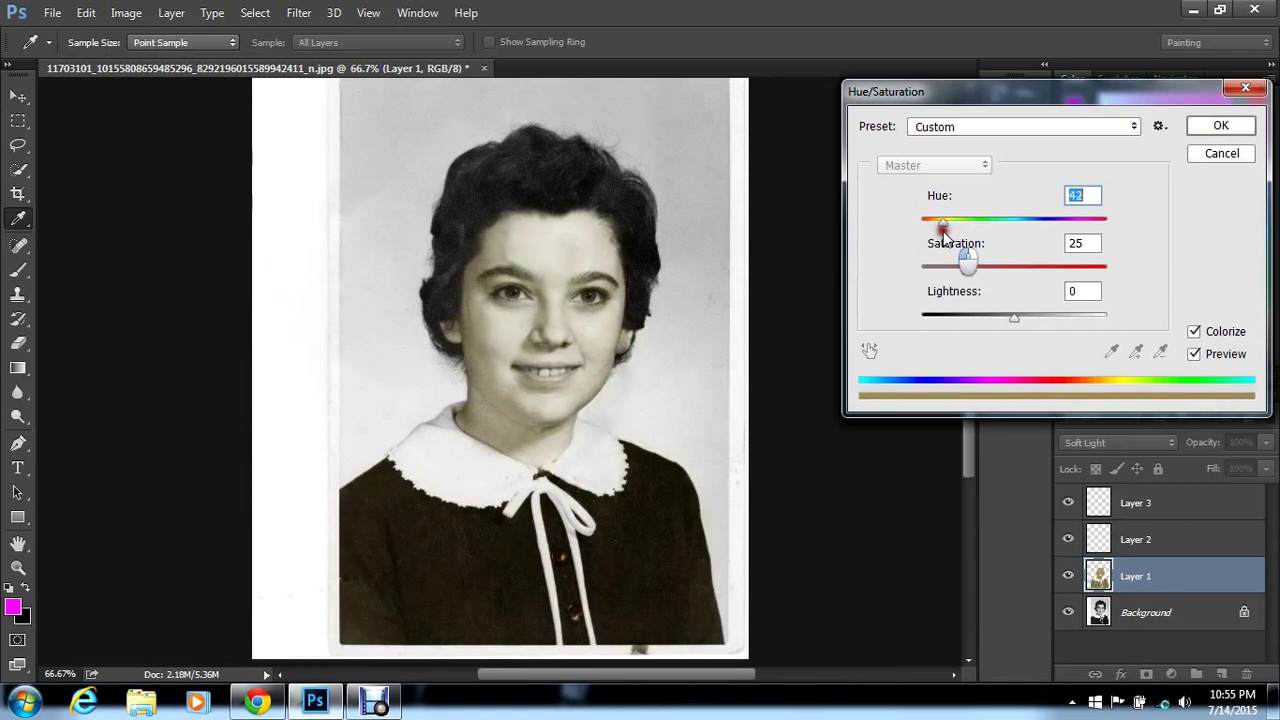
click(1022, 268)
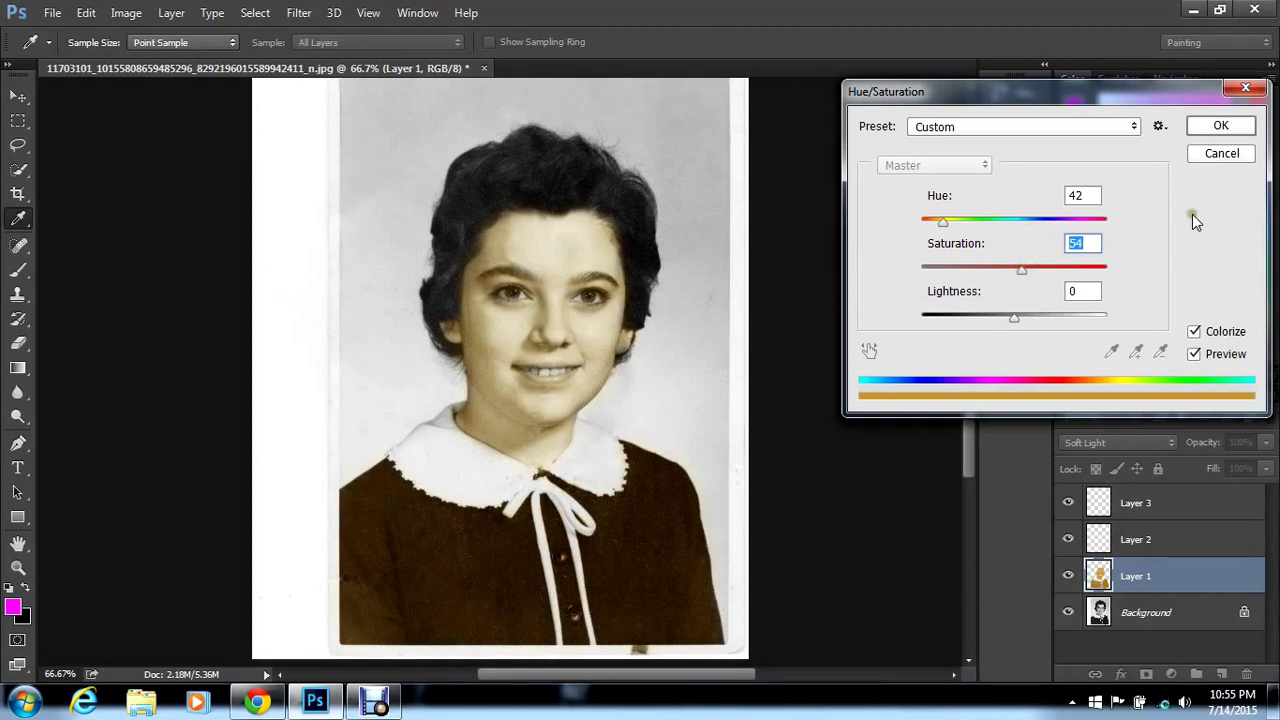
click(1214, 160)
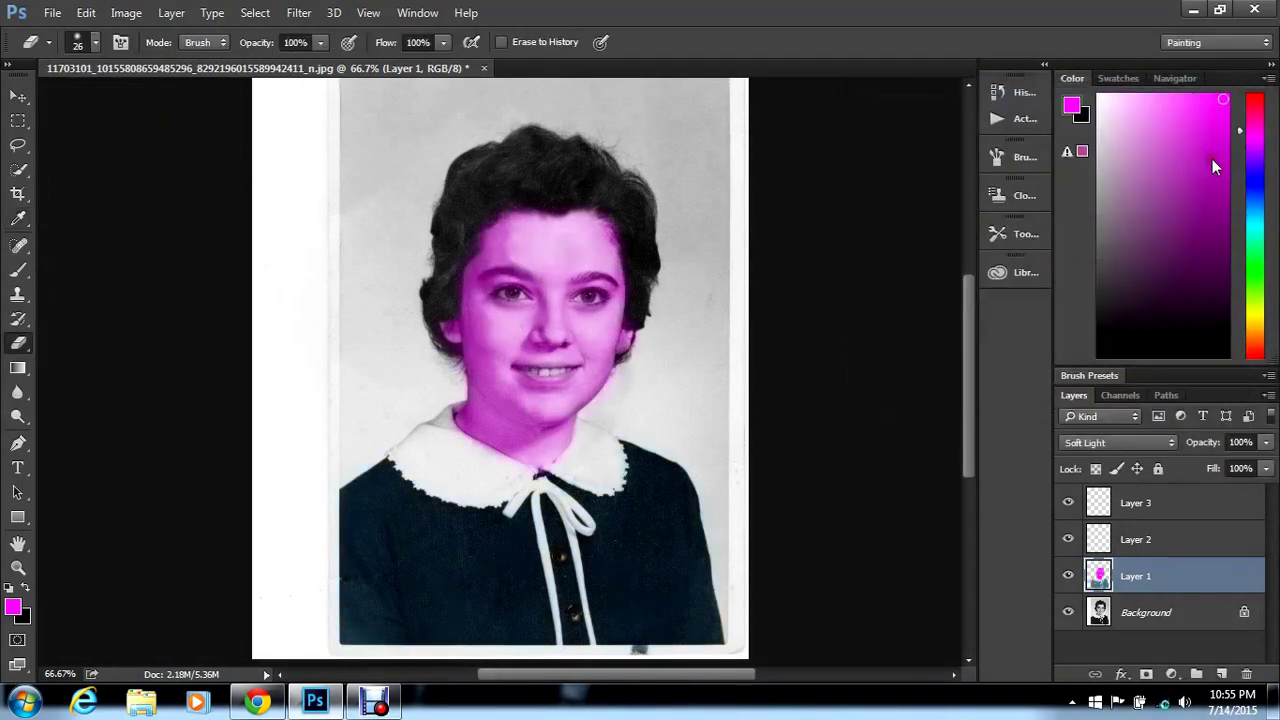
Erase the magenta from the face, ears and neck on Layer 1 with an 86 px Eraser, keeping the sweater color
click(18, 294)
click(18, 343)
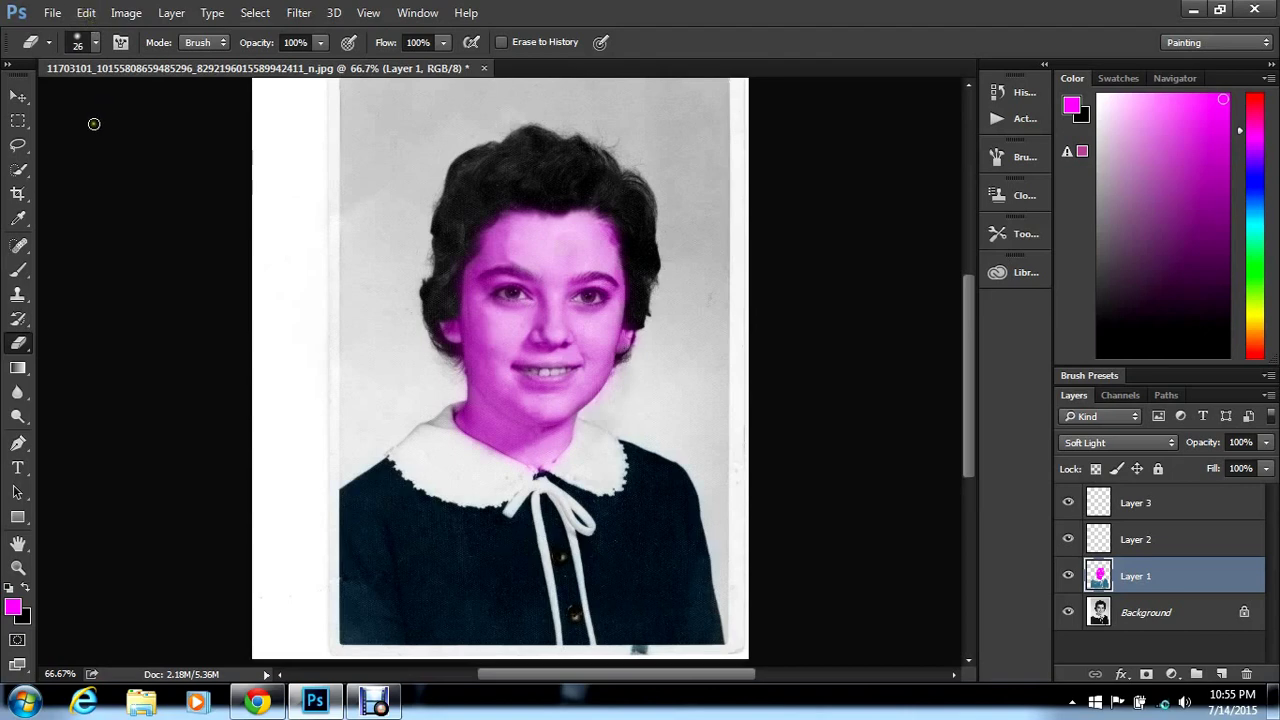
click(96, 44)
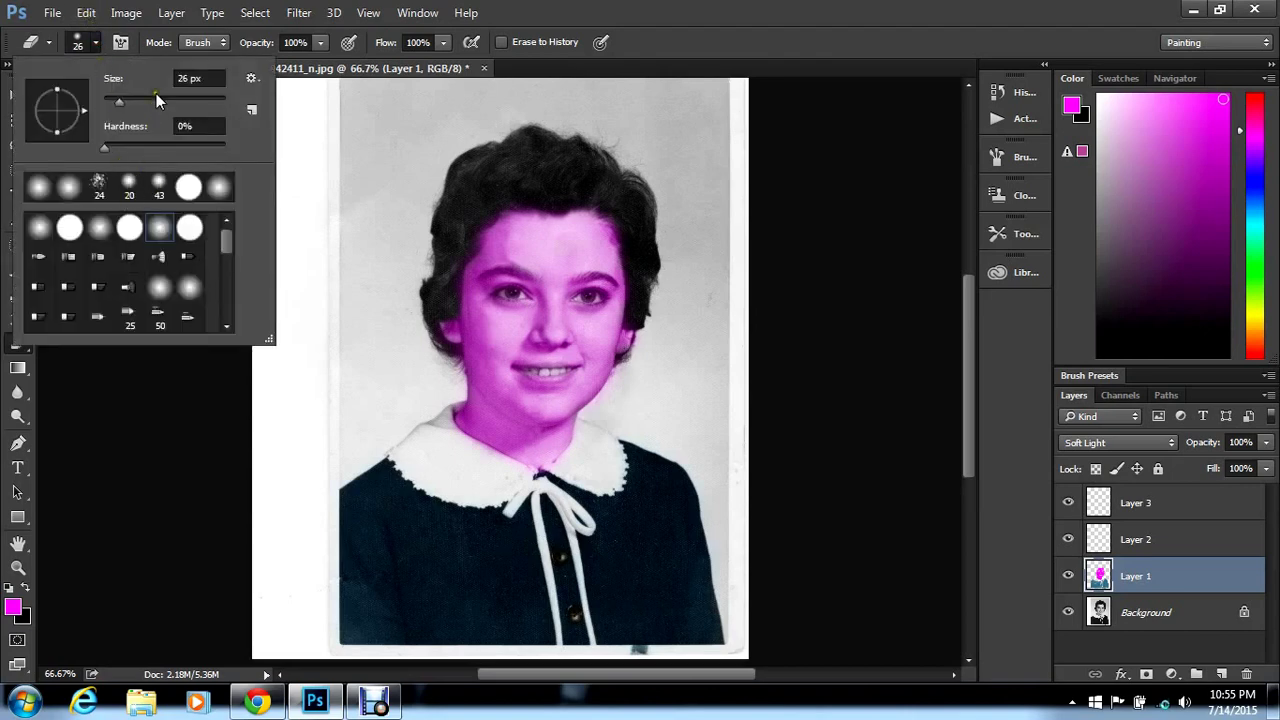
click(634, 257)
mouse_move(634, 257)
mouse_down()
mouse_move(612, 370)
mouse_move(526, 449)
mouse_move(478, 428)
mouse_move(495, 385)
mouse_move(471, 286)
mouse_move(446, 292)
mouse_move(592, 305)
mouse_move(603, 267)
mouse_move(545, 340)
mouse_move(496, 336)
mouse_move(490, 420)
mouse_move(603, 345)
mouse_move(458, 350)
mouse_move(578, 410)
mouse_move(566, 445)
mouse_move(527, 446)
mouse_move(545, 478)
mouse_move(465, 413)
mouse_up()
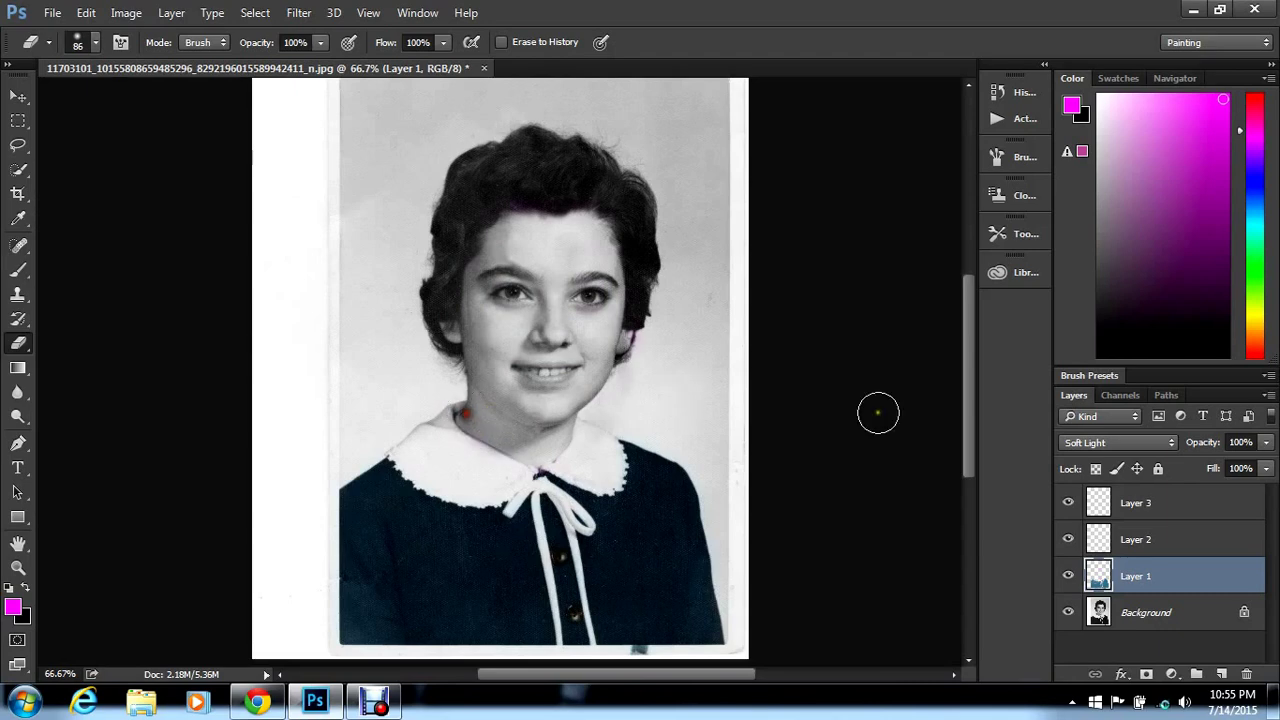
click(1158, 470)
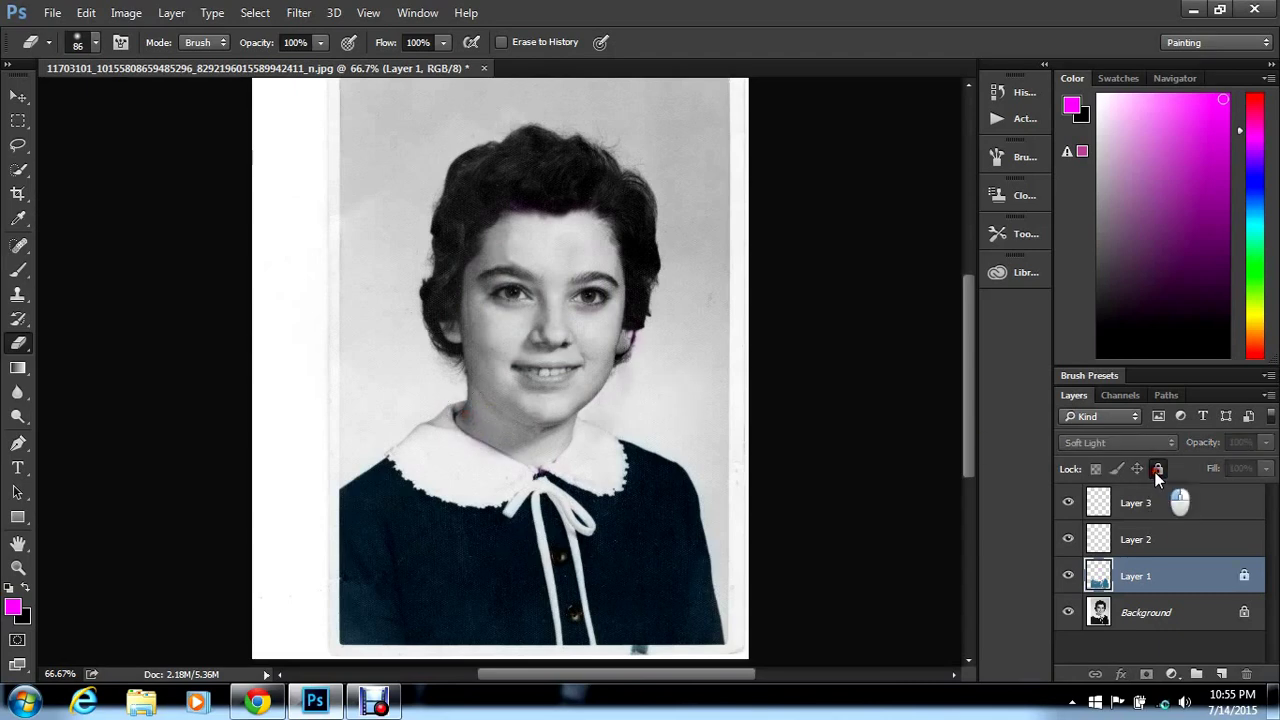
click(1157, 470)
Paint the face, ears and neck magenta on Layer 3 with a 61 px Brush, leaving the eyes and teeth uncovered
click(1160, 503)
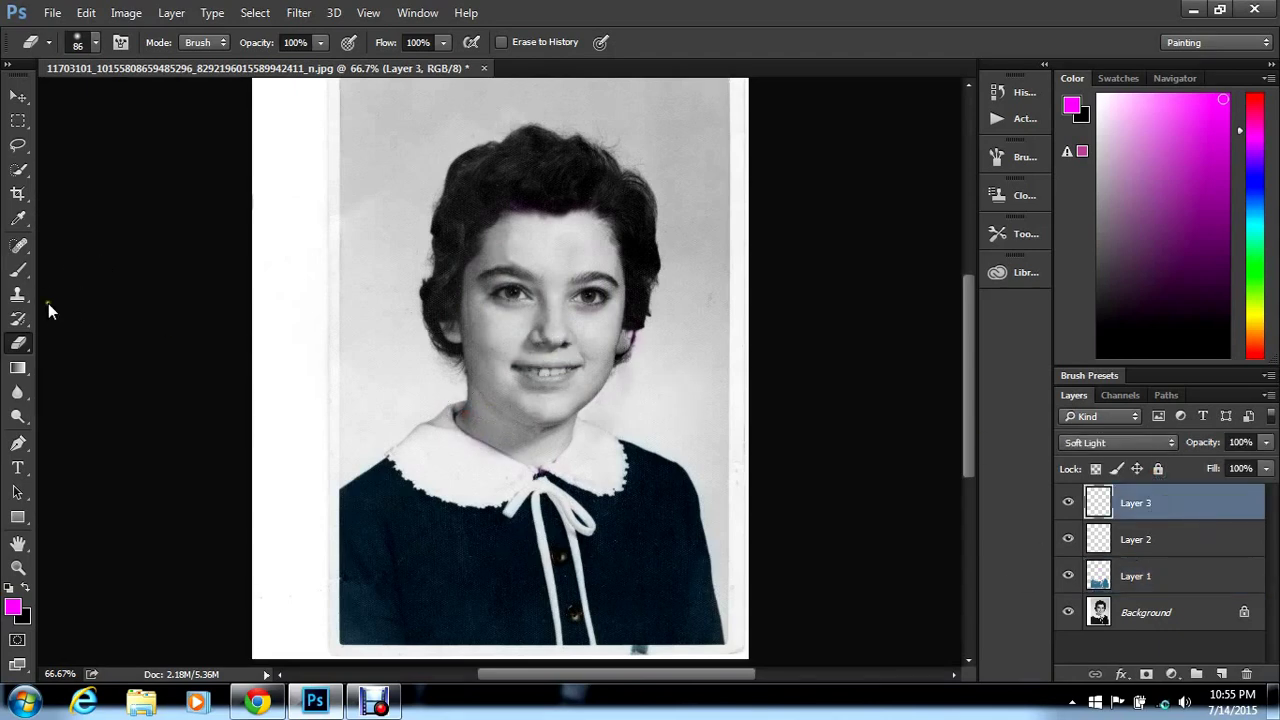
click(19, 276)
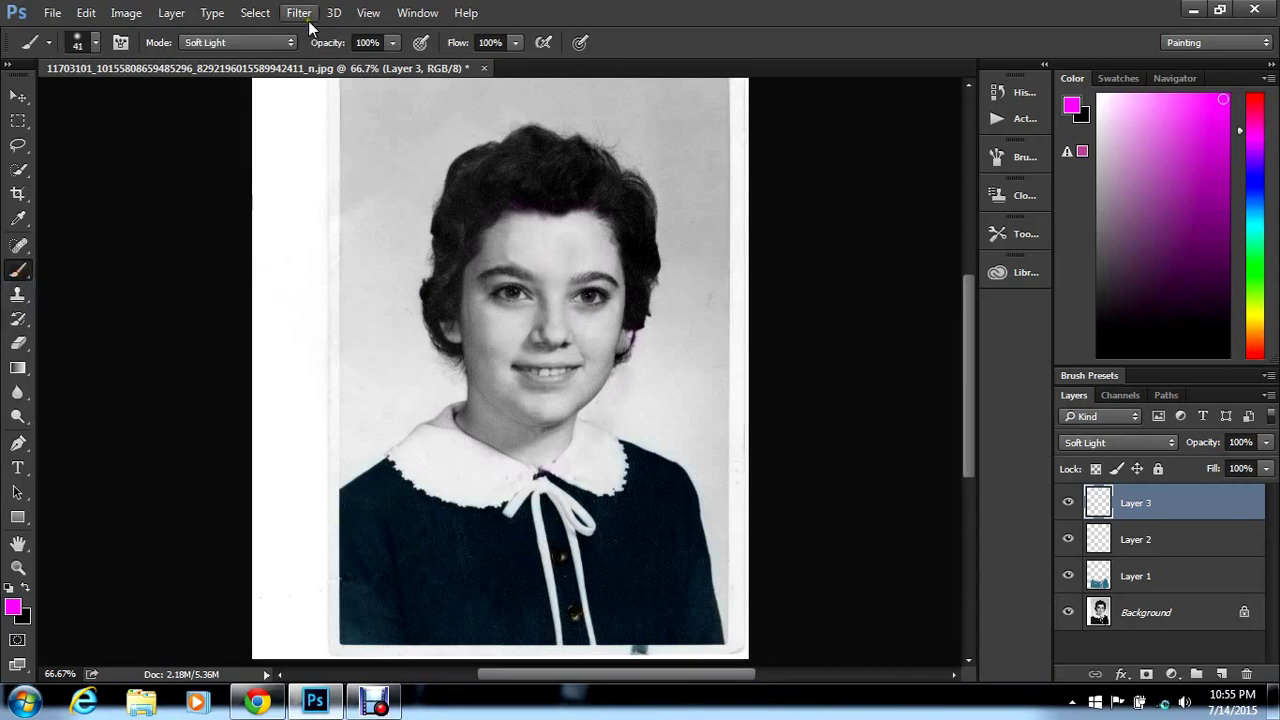
click(97, 43)
click(145, 97)
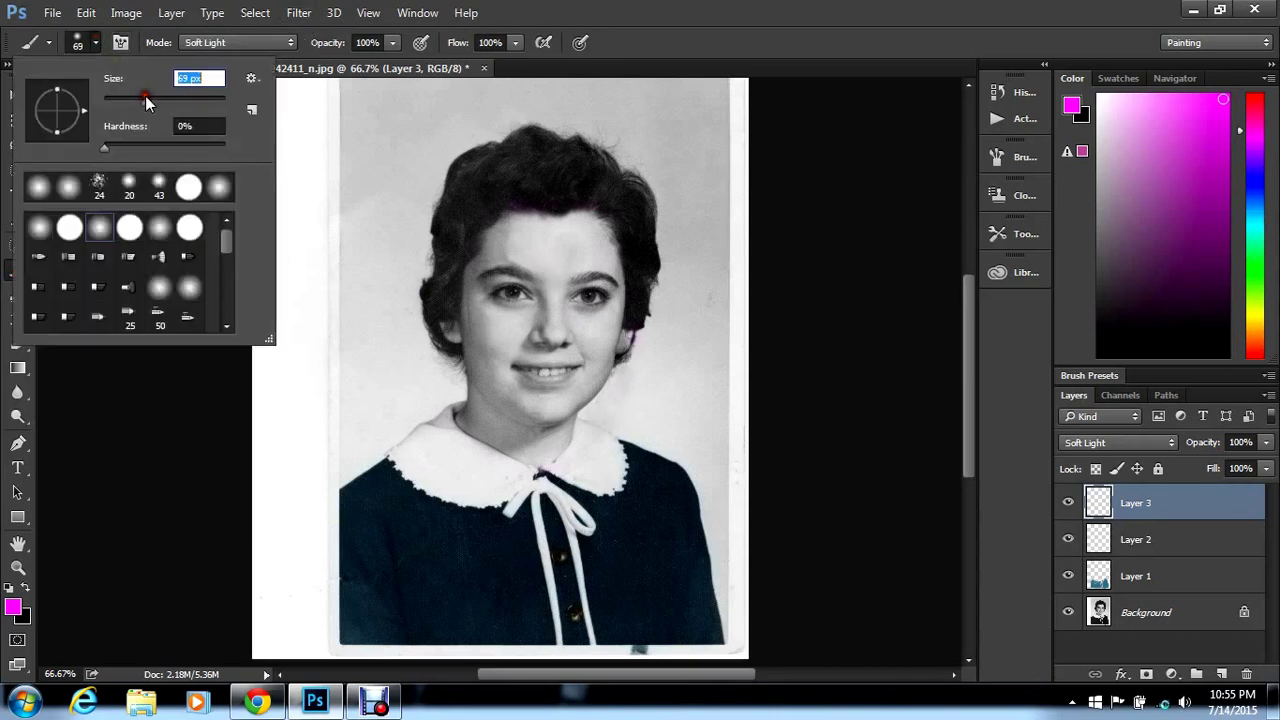
mouse_move(538, 224)
mouse_down()
mouse_move(474, 293)
mouse_move(479, 402)
mouse_move(468, 417)
mouse_move(544, 458)
mouse_move(532, 457)
mouse_move(550, 456)
mouse_move(564, 425)
mouse_move(502, 387)
mouse_move(525, 414)
mouse_move(495, 402)
mouse_move(531, 428)
mouse_move(497, 384)
mouse_move(507, 344)
mouse_move(589, 346)
mouse_move(552, 285)
mouse_move(547, 325)
mouse_move(484, 311)
mouse_move(501, 338)
mouse_move(500, 270)
mouse_move(545, 277)
mouse_move(527, 244)
mouse_move(571, 259)
mouse_move(535, 277)
mouse_move(567, 265)
mouse_move(607, 277)
mouse_move(585, 225)
mouse_move(556, 235)
mouse_move(585, 248)
mouse_up()
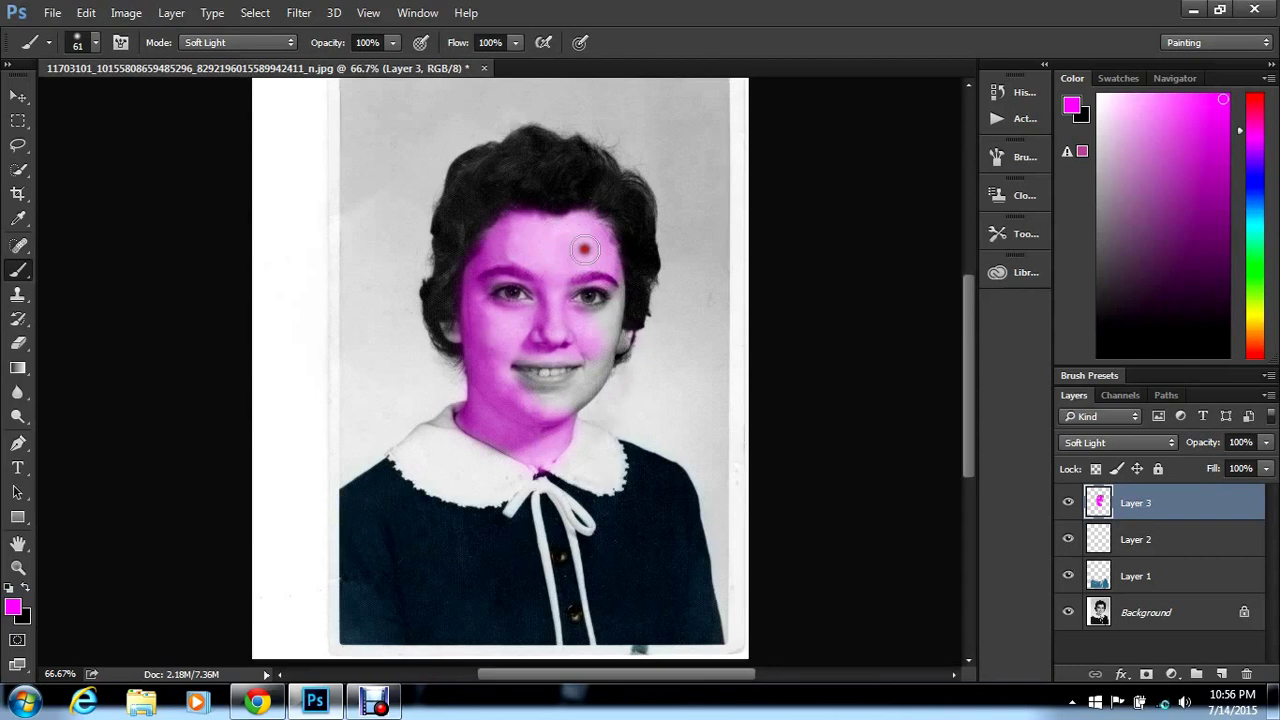
mouse_move(572, 322)
mouse_down()
mouse_move(617, 298)
mouse_move(601, 366)
mouse_move(536, 407)
mouse_move(507, 385)
mouse_move(536, 398)
mouse_move(570, 388)
mouse_move(509, 393)
mouse_move(531, 353)
mouse_move(587, 364)
mouse_move(498, 343)
mouse_move(531, 303)
mouse_move(620, 340)
mouse_move(578, 371)
mouse_move(560, 438)
mouse_move(515, 451)
mouse_move(469, 417)
mouse_up()
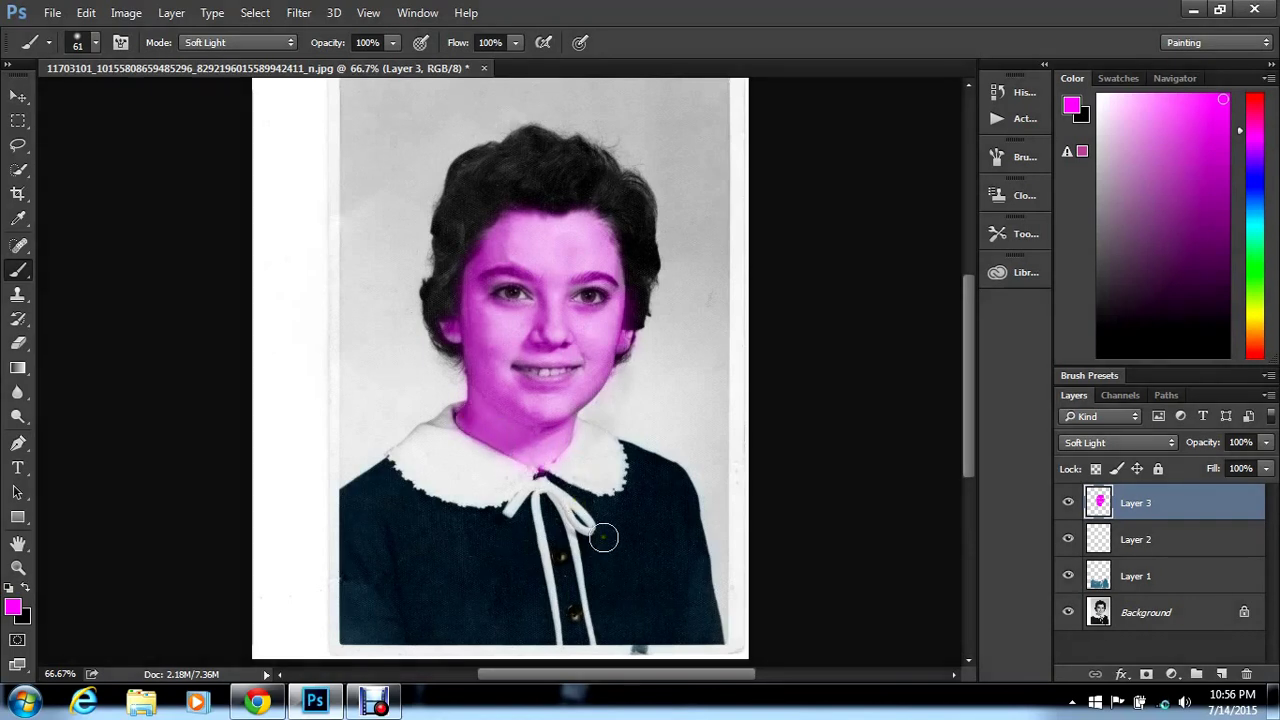
Recolor the painted skin on Layer 3 using Hue/Saturation with Colorize on, Hue 25, Saturation 39 and Lightness -16
key(ctrl+u)
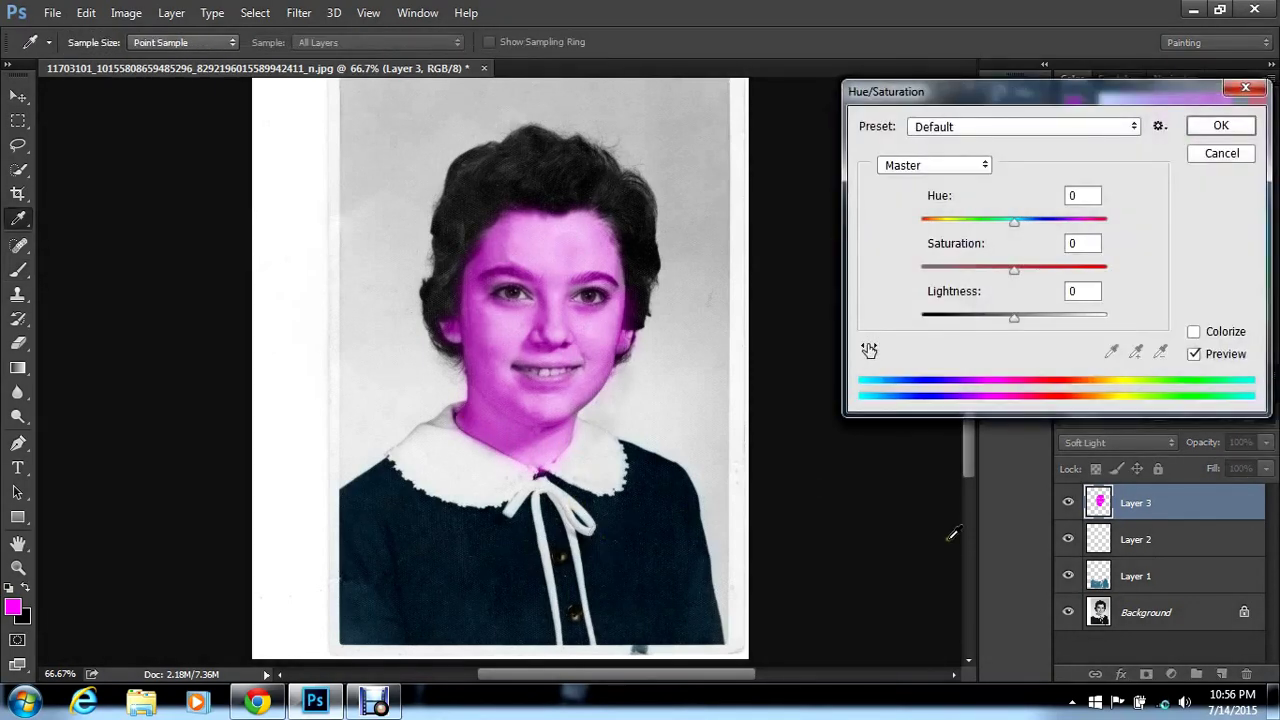
click(948, 229)
drag(942, 225, 1020, 222)
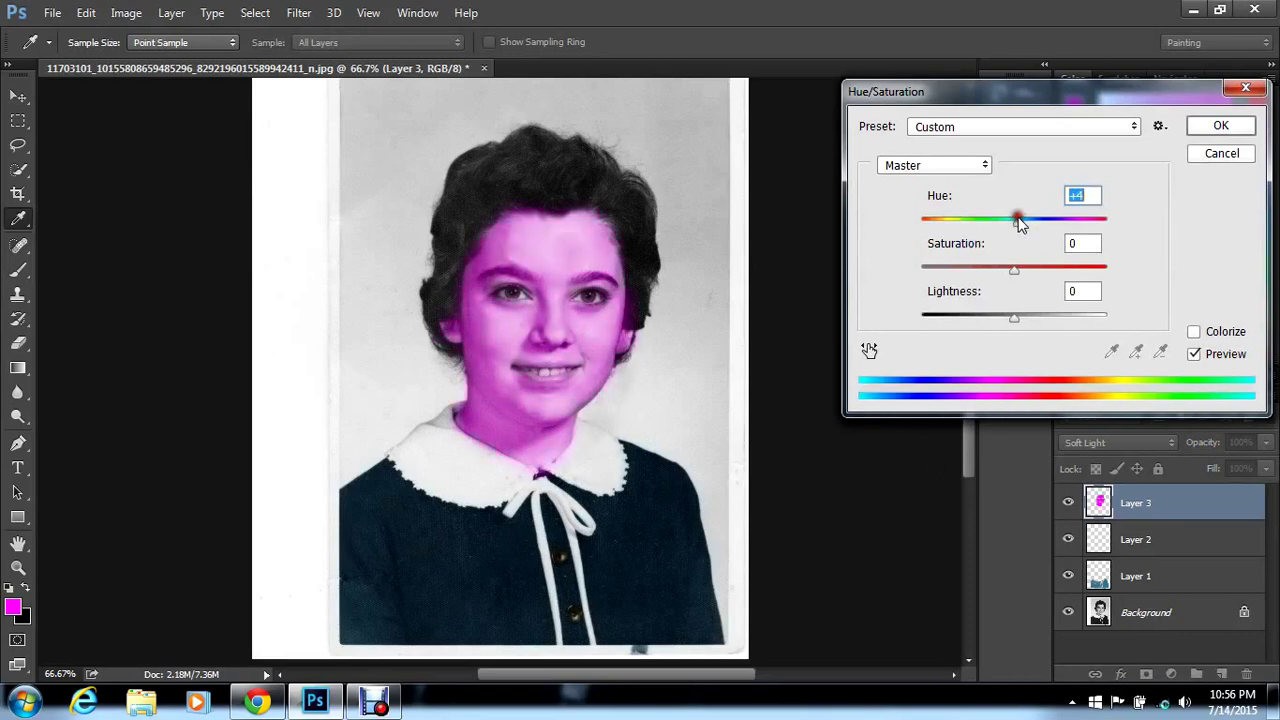
click(1194, 332)
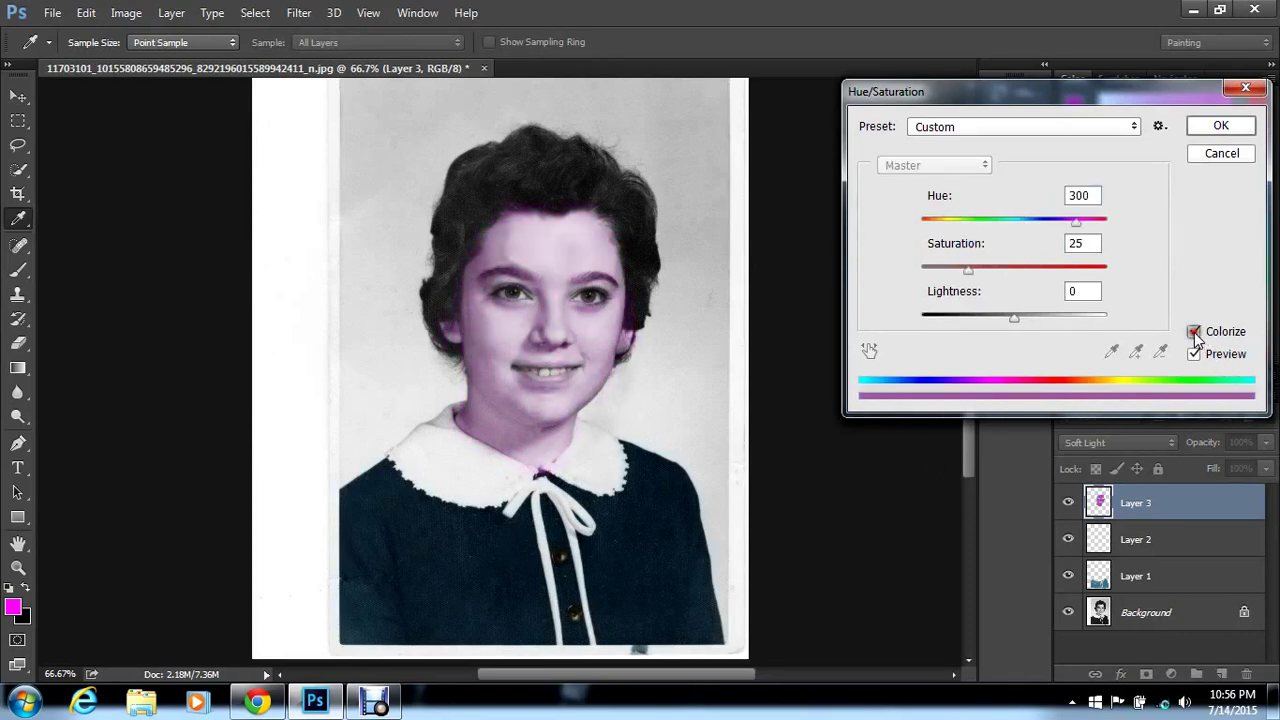
click(943, 226)
drag(941, 227, 939, 227)
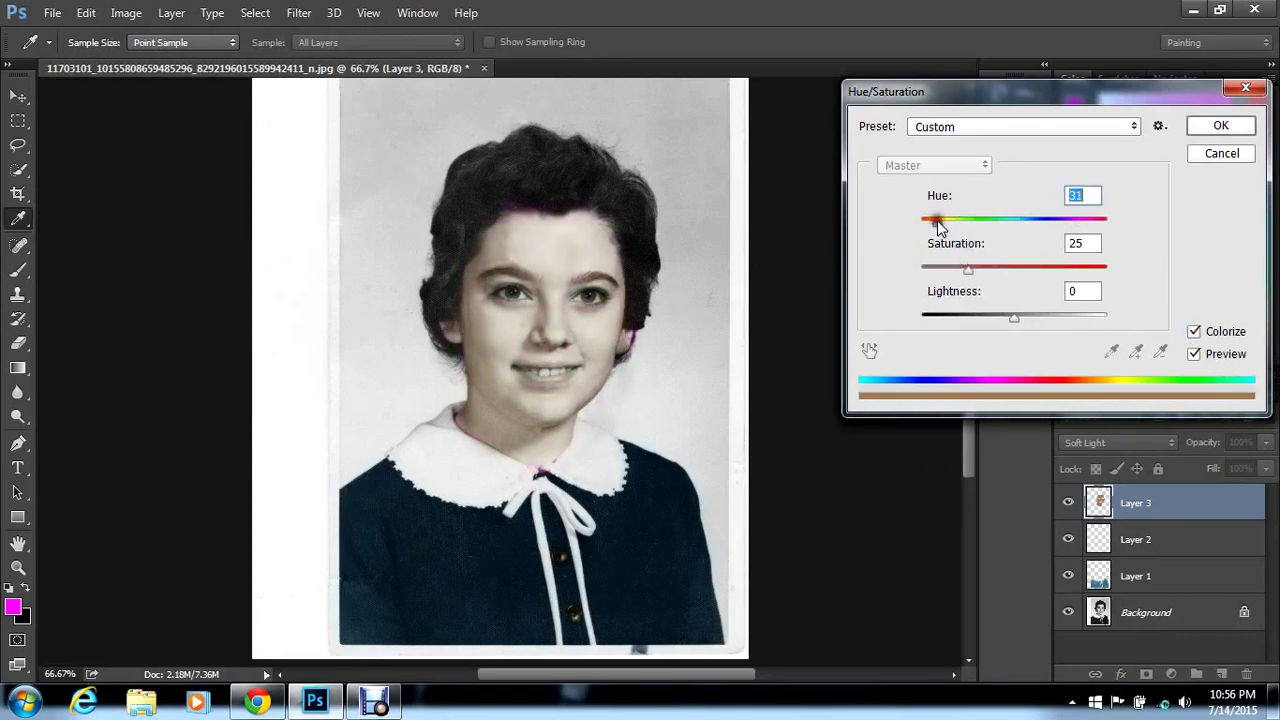
click(995, 269)
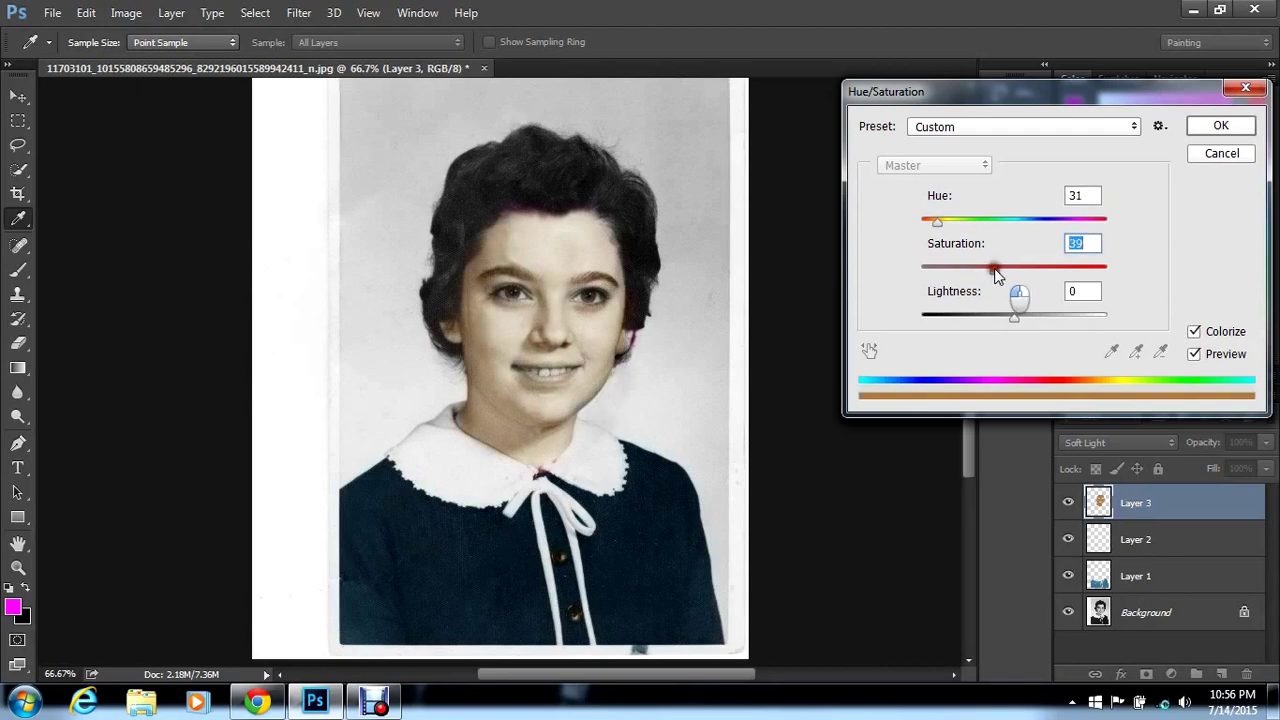
drag(946, 224, 938, 222)
drag(1006, 315, 996, 313)
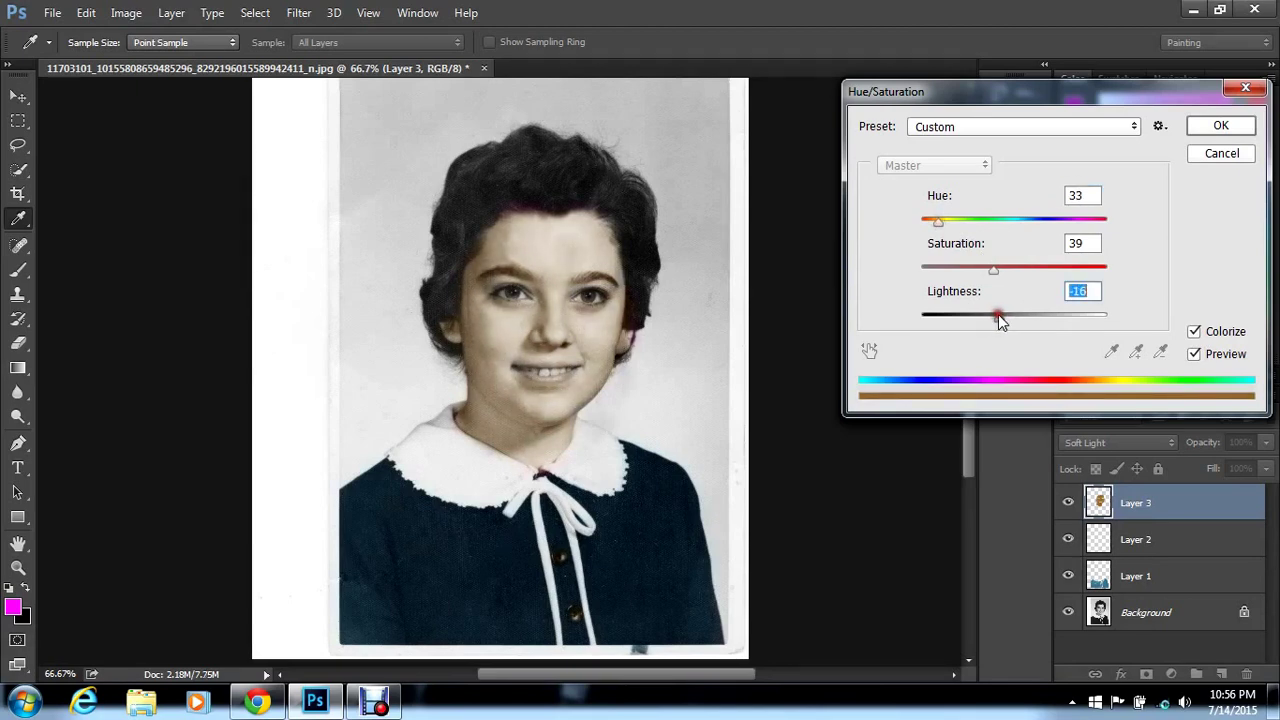
drag(937, 219, 934, 219)
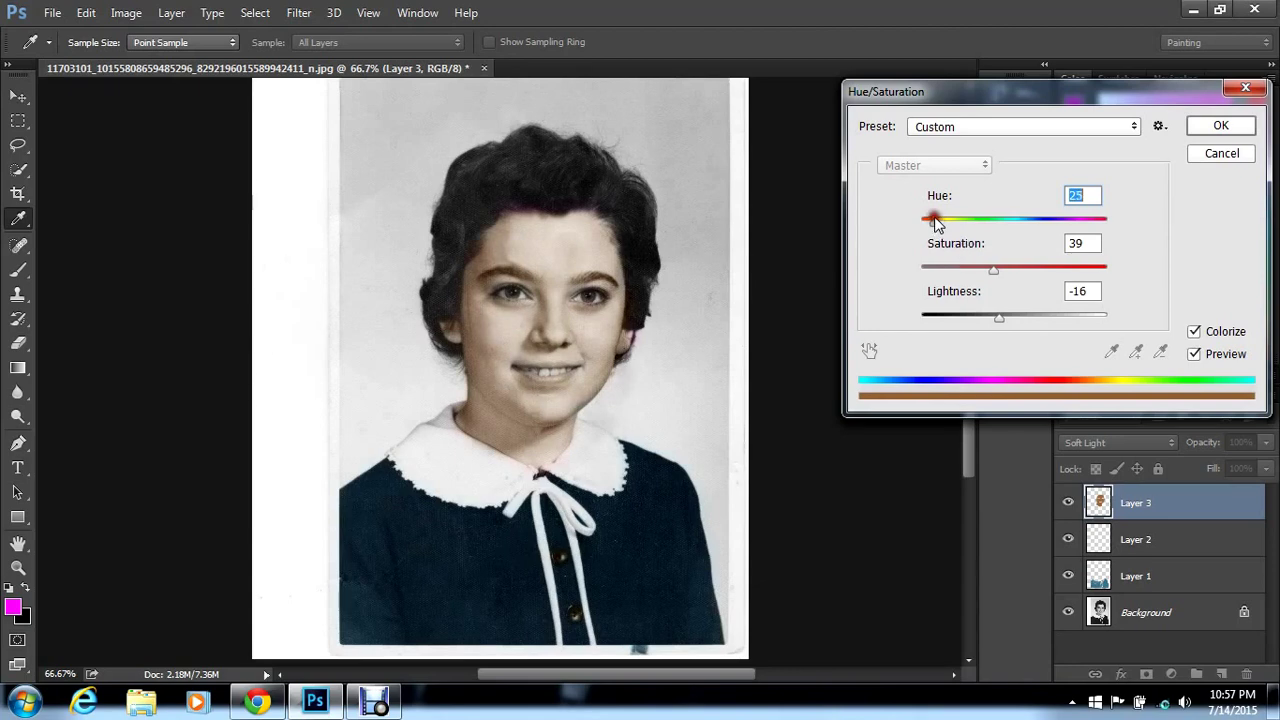
click(1221, 128)
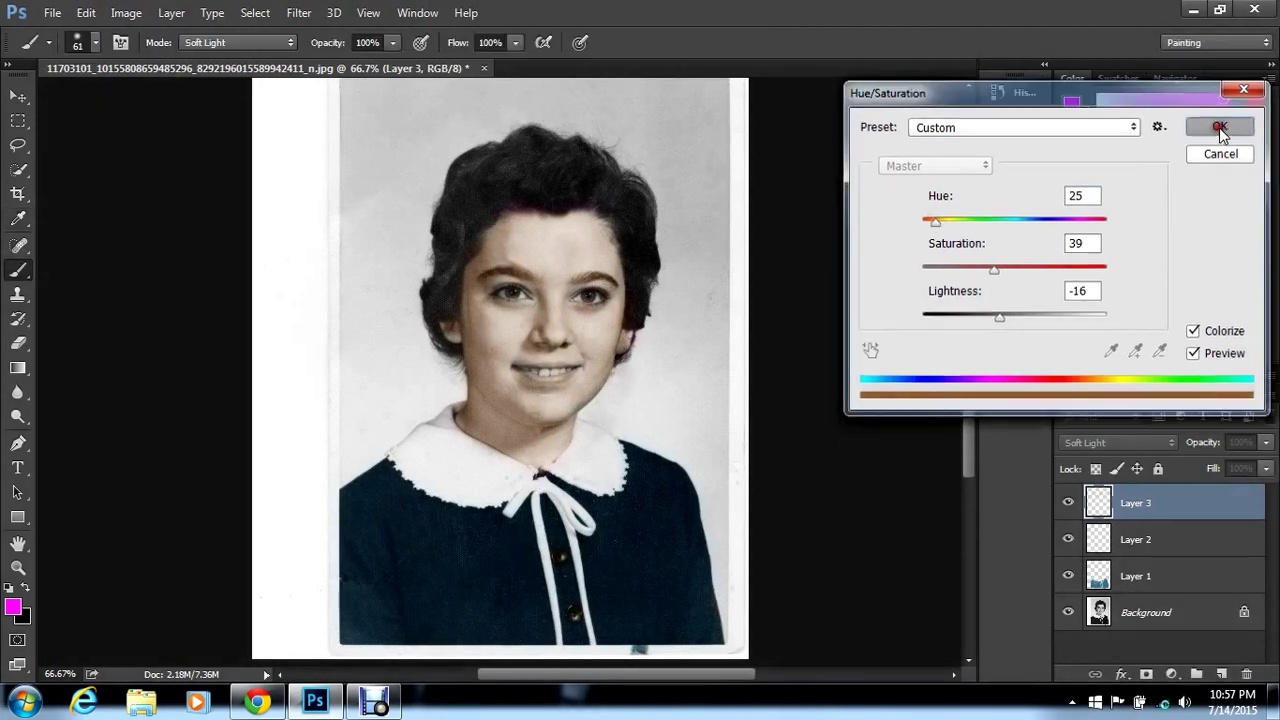
Add a new layer above Layer 3 with its blend mode set to Soft Light
click(171, 13)
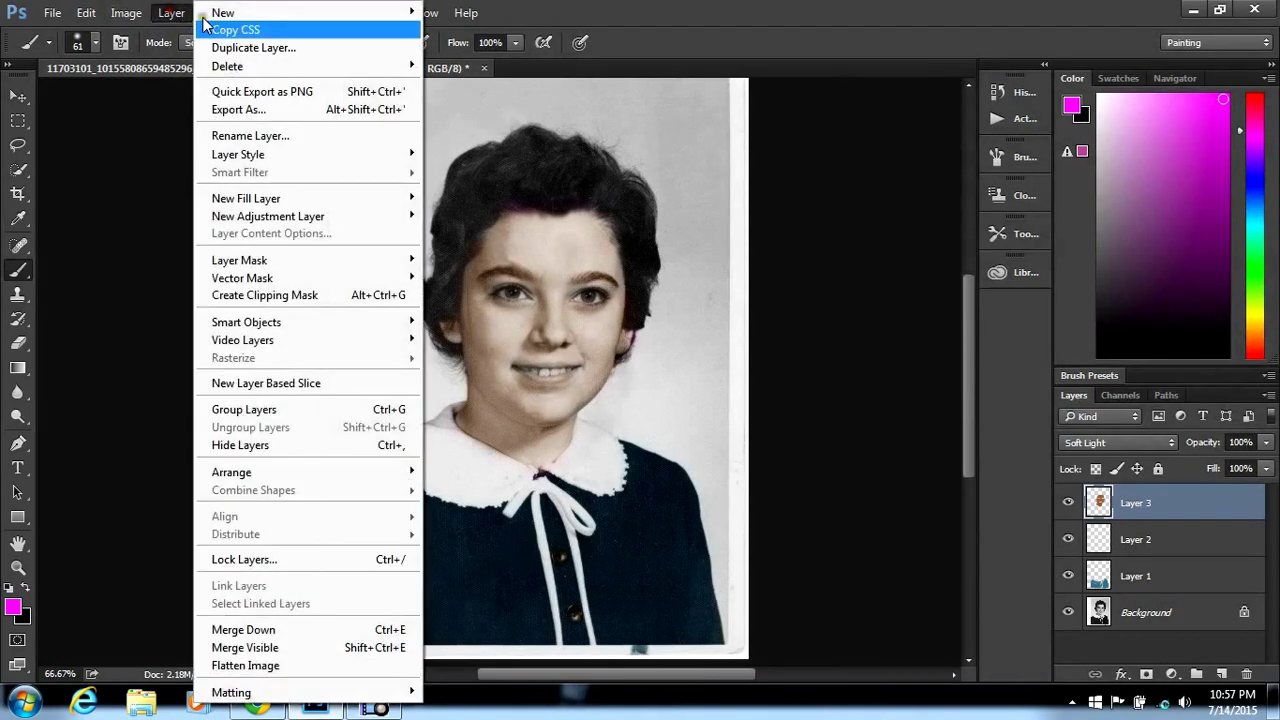
mouse_move(250, 14)
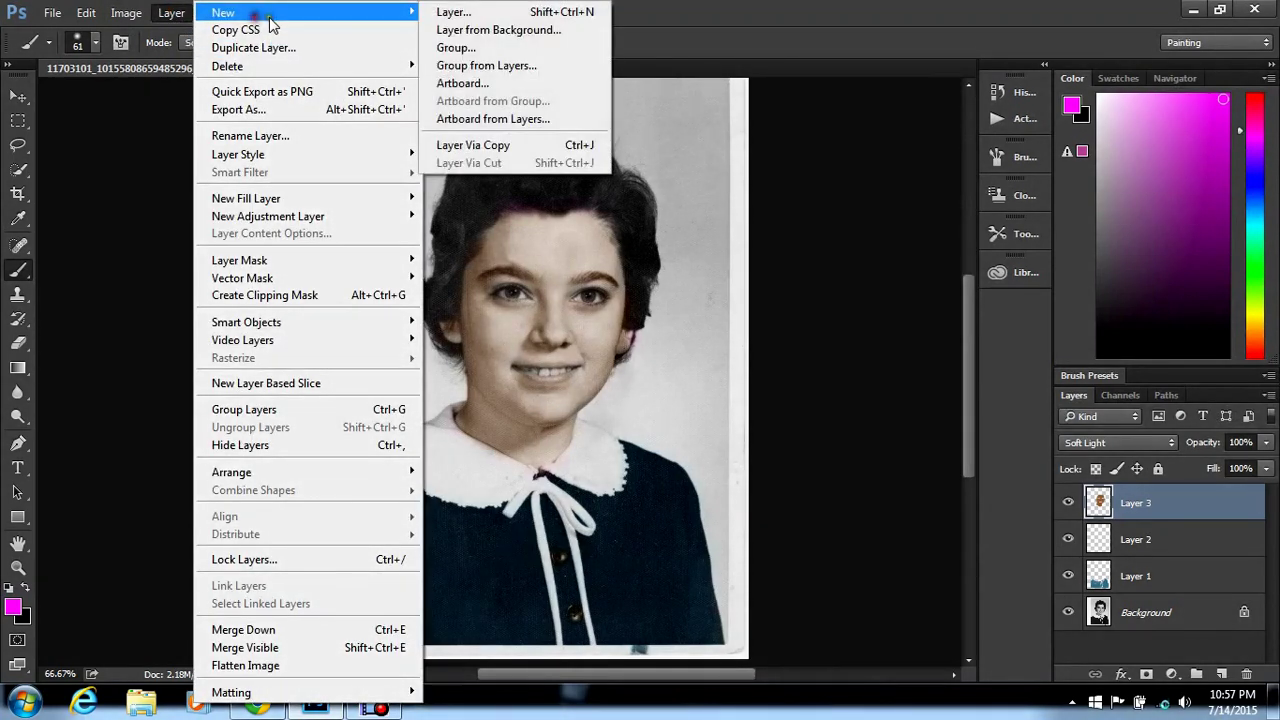
click(455, 12)
click(537, 289)
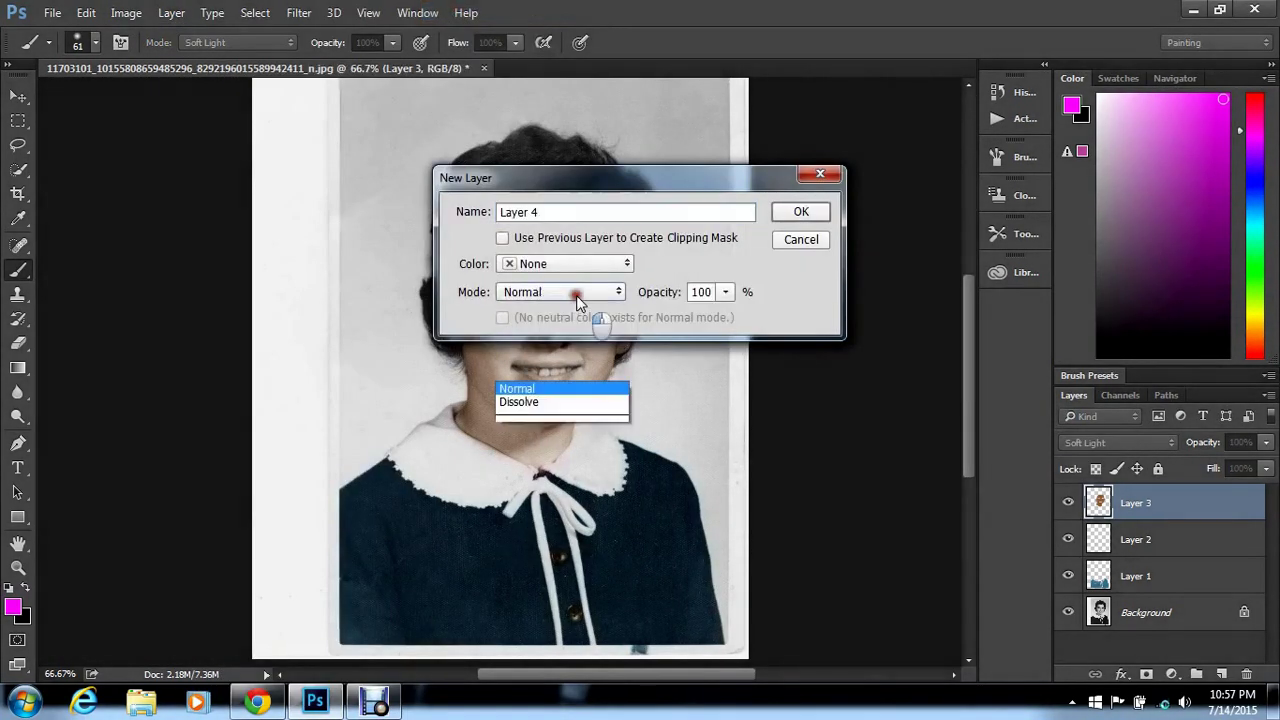
click(551, 222)
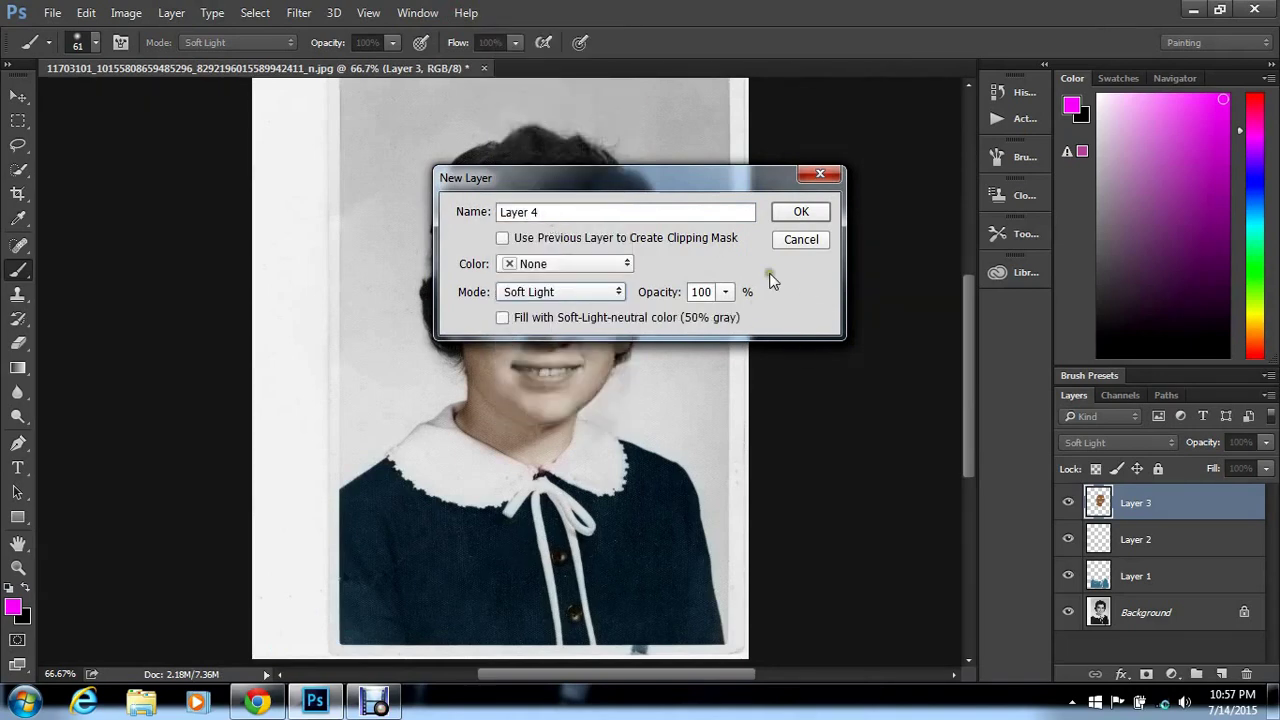
click(799, 213)
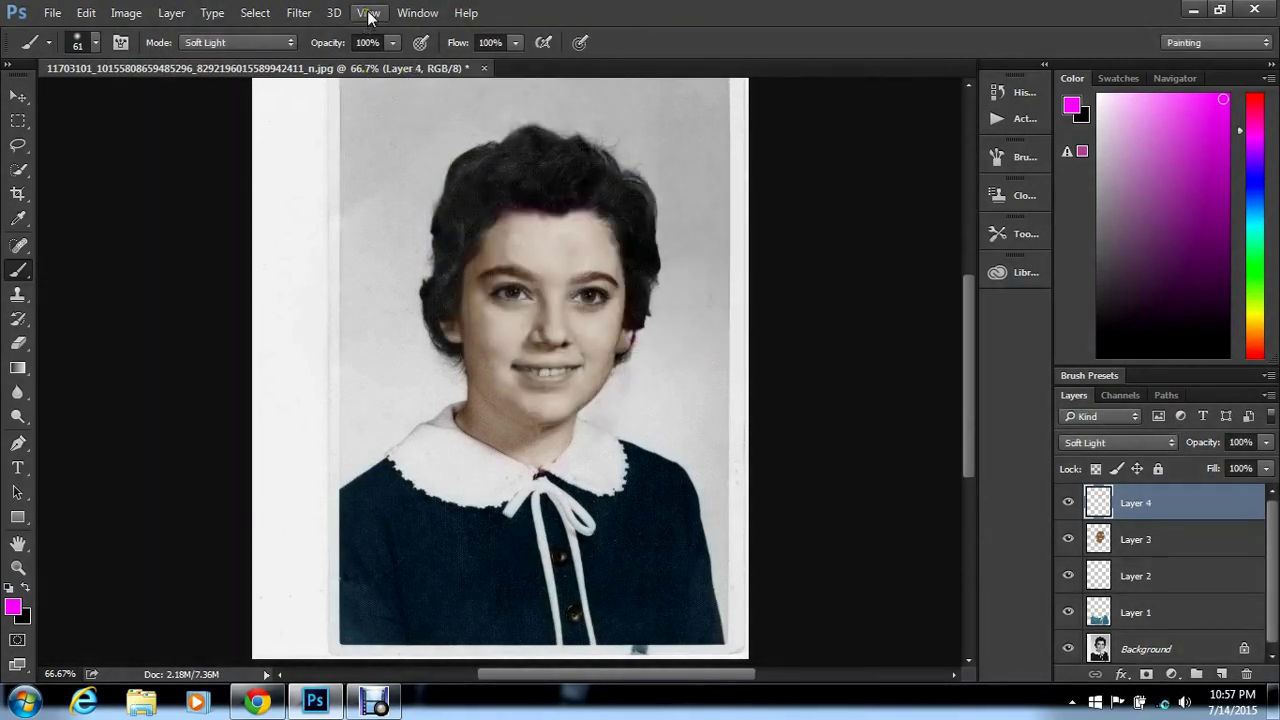
Erase the stray color along the hair on Layer 3 and above the forehead on Layer 1 with an 86 px Eraser
click(368, 13)
click(400, 150)
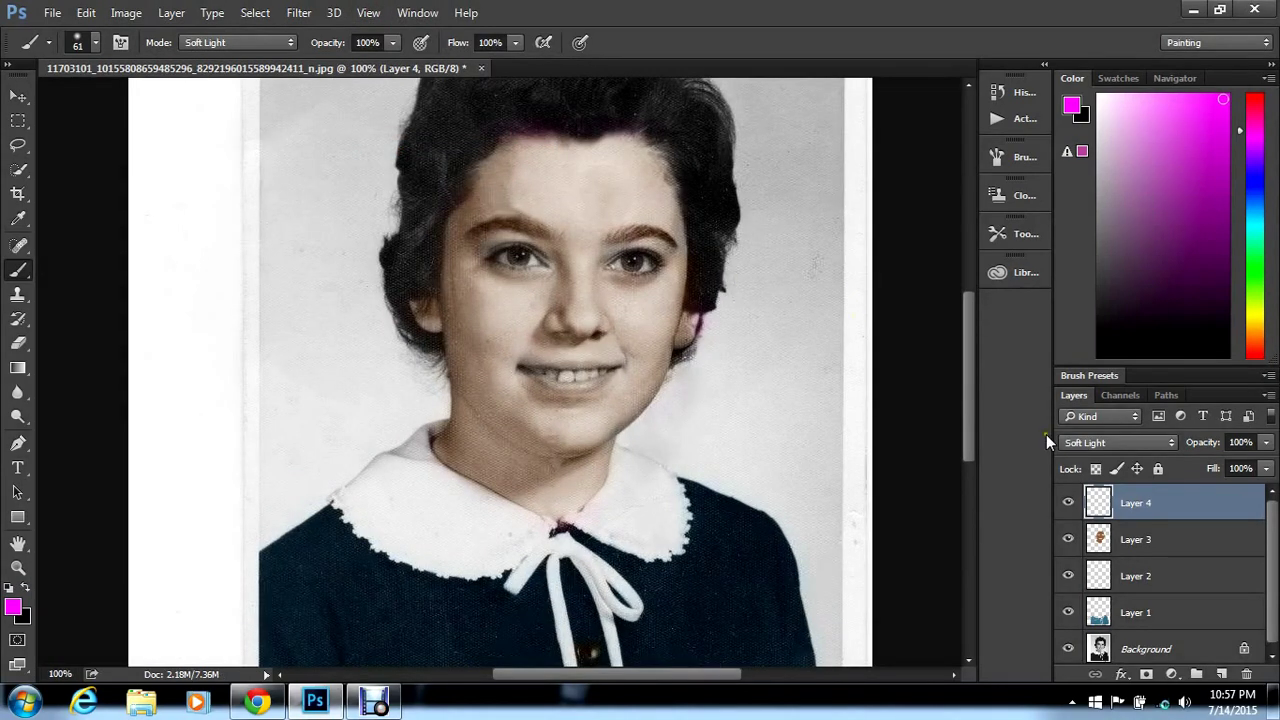
click(1140, 548)
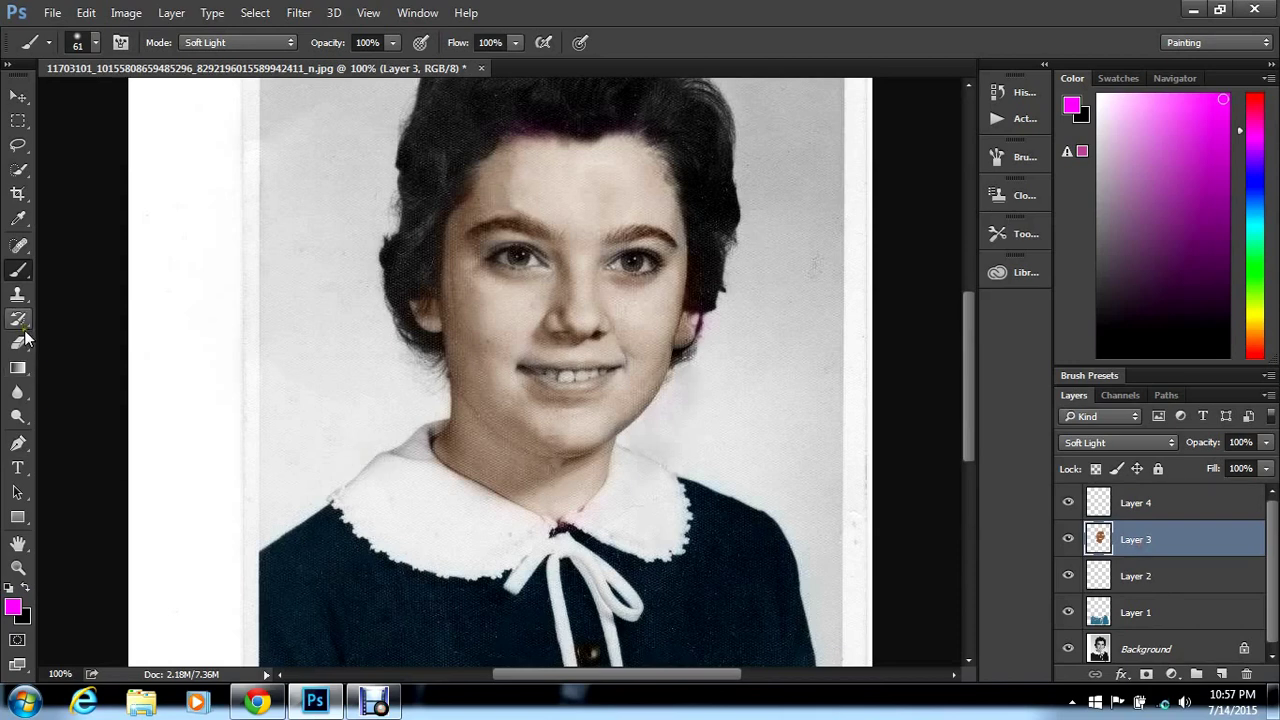
click(20, 342)
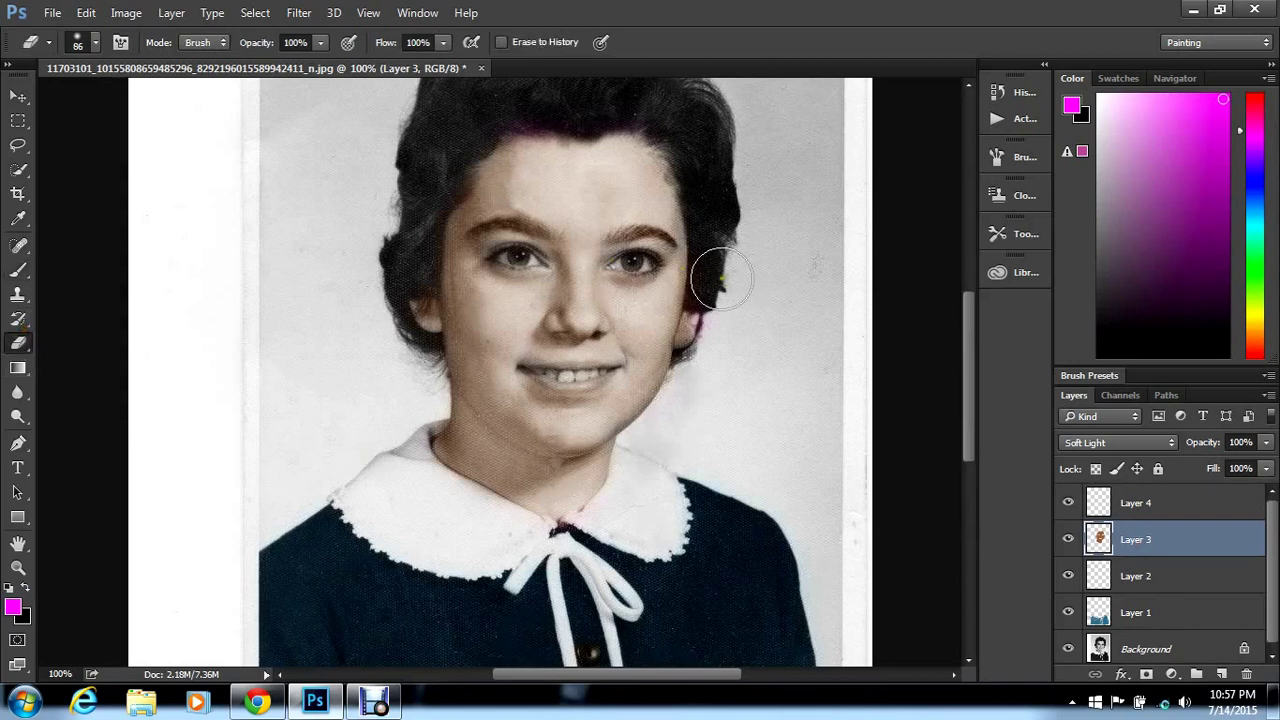
drag(720, 280, 714, 263)
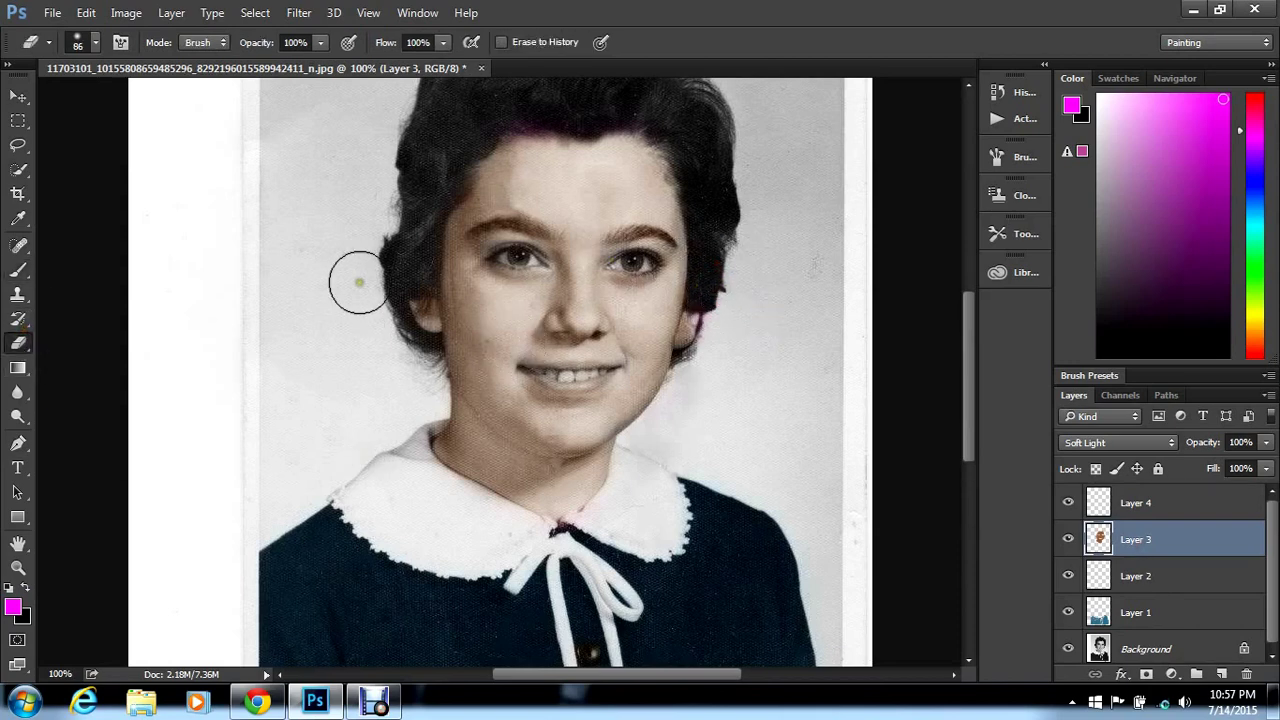
drag(399, 268, 400, 204)
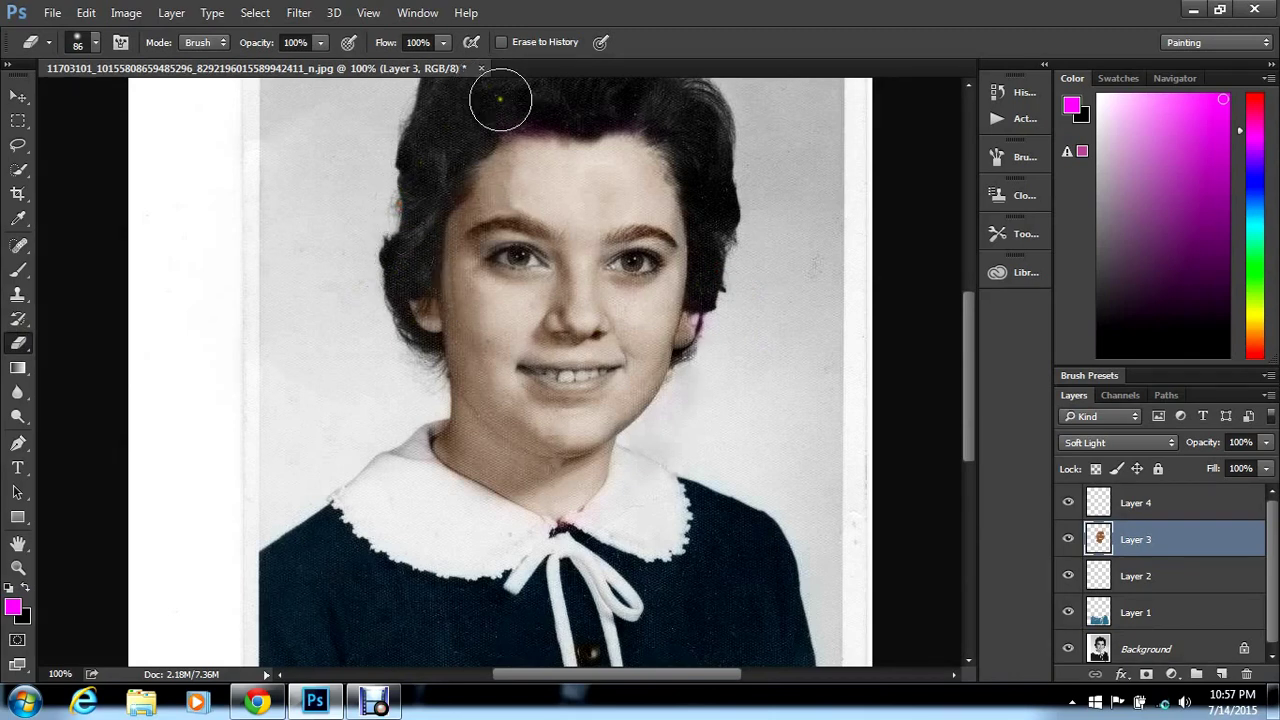
click(1182, 614)
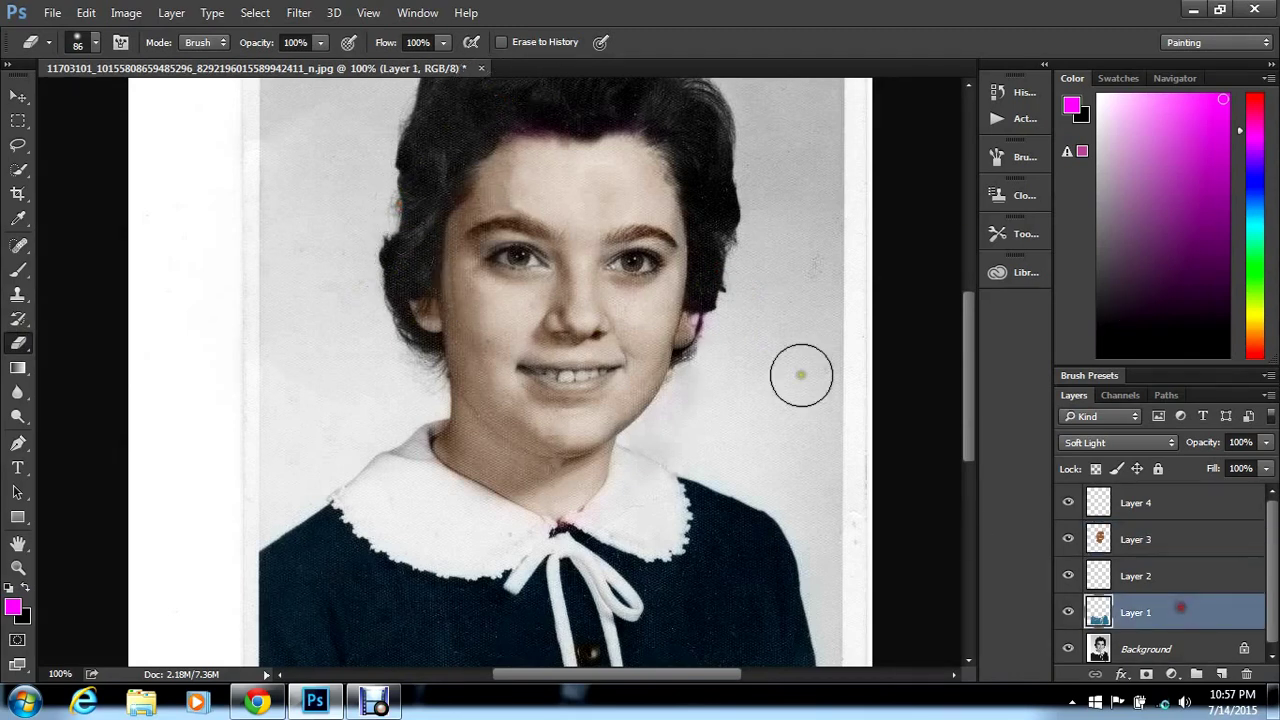
drag(516, 102, 479, 112)
Paint the crown and both sides of the hair magenta on Layer 4 with a 61 px Brush
click(1165, 508)
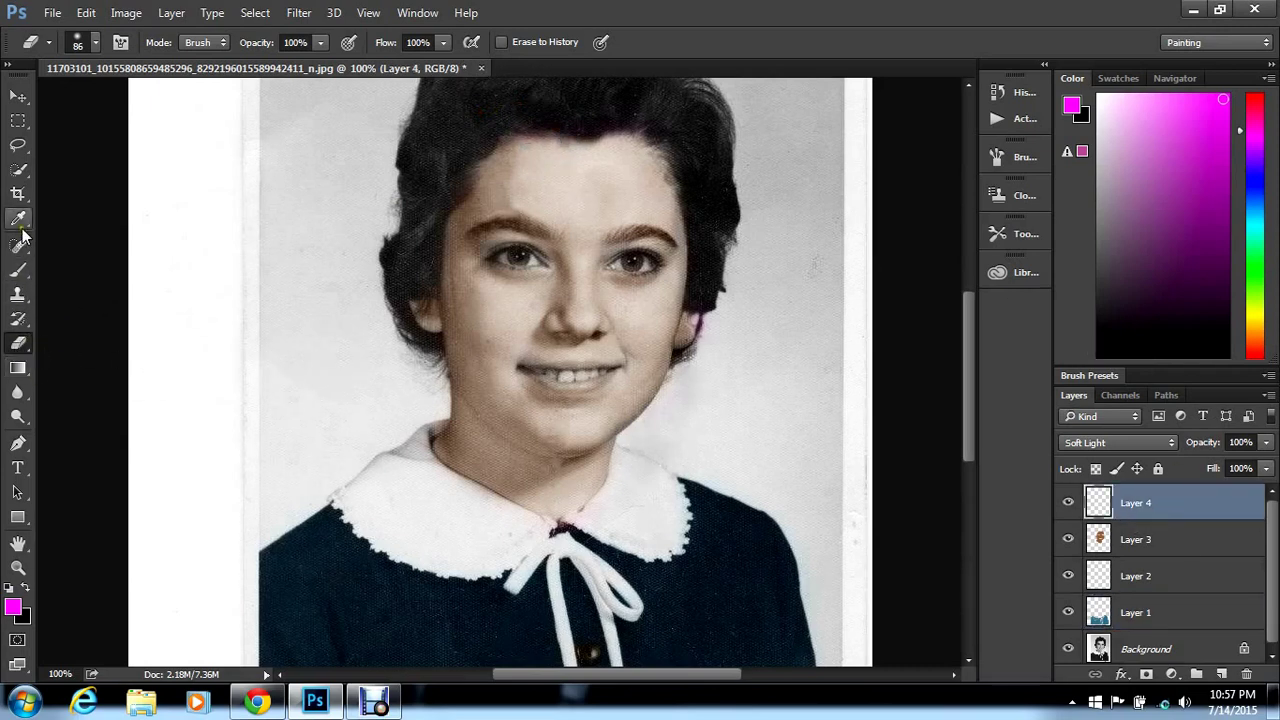
click(18, 270)
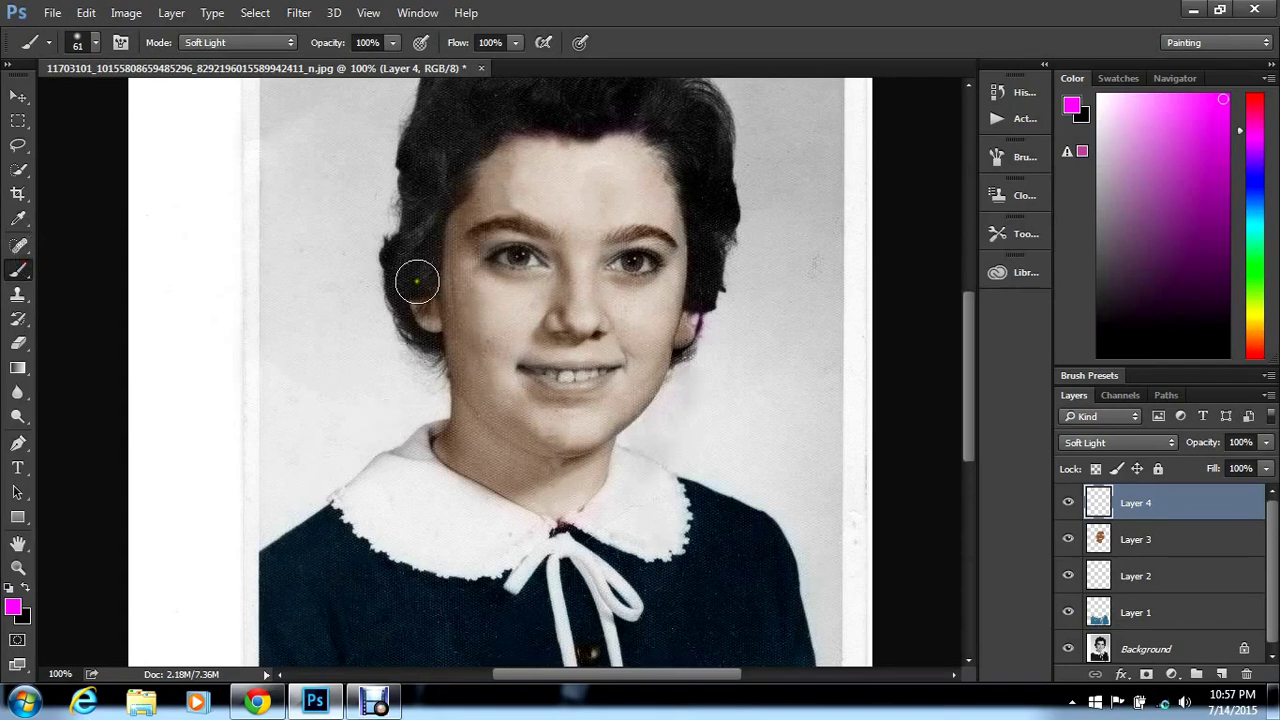
drag(416, 281, 419, 273)
mouse_move(404, 262)
mouse_down()
mouse_move(418, 145)
mouse_move(440, 96)
mouse_move(451, 91)
mouse_move(457, 121)
mouse_move(441, 188)
mouse_move(473, 122)
mouse_move(512, 107)
mouse_move(590, 114)
mouse_move(612, 97)
mouse_move(687, 98)
mouse_move(712, 117)
mouse_move(708, 178)
mouse_move(664, 130)
mouse_move(701, 209)
mouse_move(703, 291)
mouse_up()
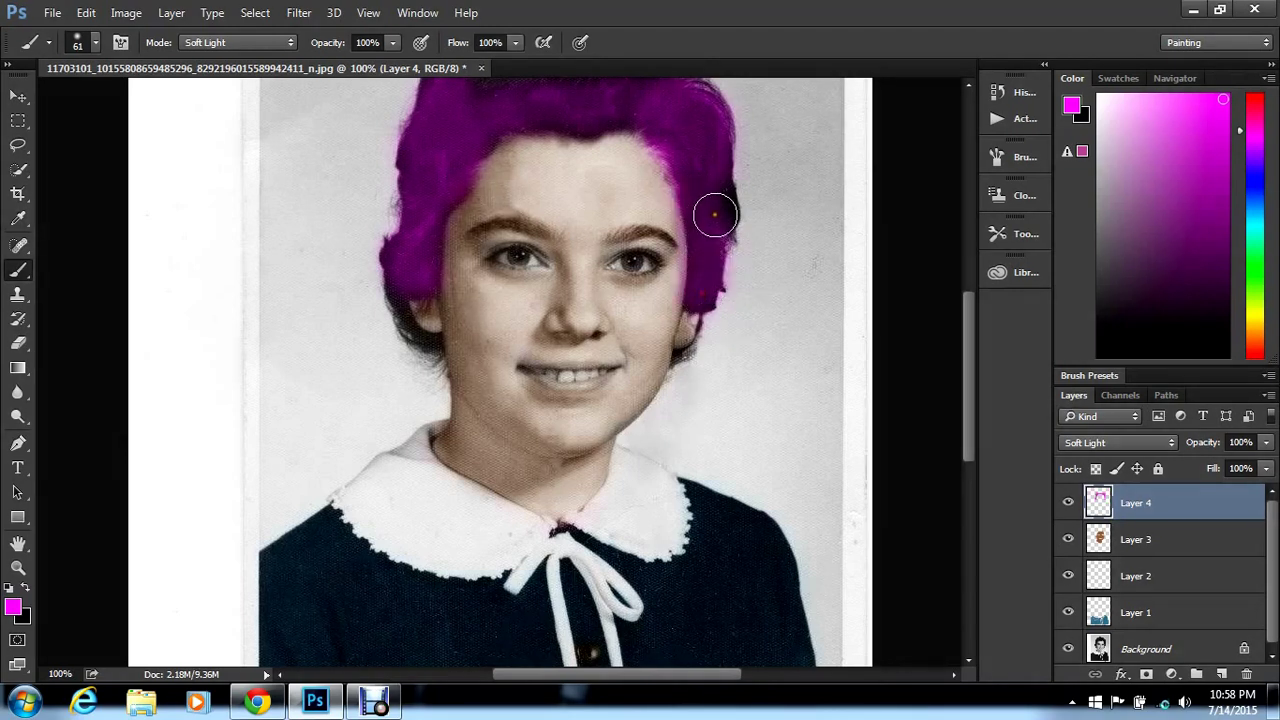
drag(715, 215, 717, 200)
drag(970, 405, 971, 364)
mouse_move(650, 218)
mouse_down()
mouse_move(613, 184)
mouse_move(566, 205)
mouse_move(591, 214)
mouse_move(462, 236)
mouse_move(446, 225)
mouse_move(493, 196)
mouse_move(482, 193)
mouse_move(502, 202)
mouse_move(560, 174)
mouse_up()
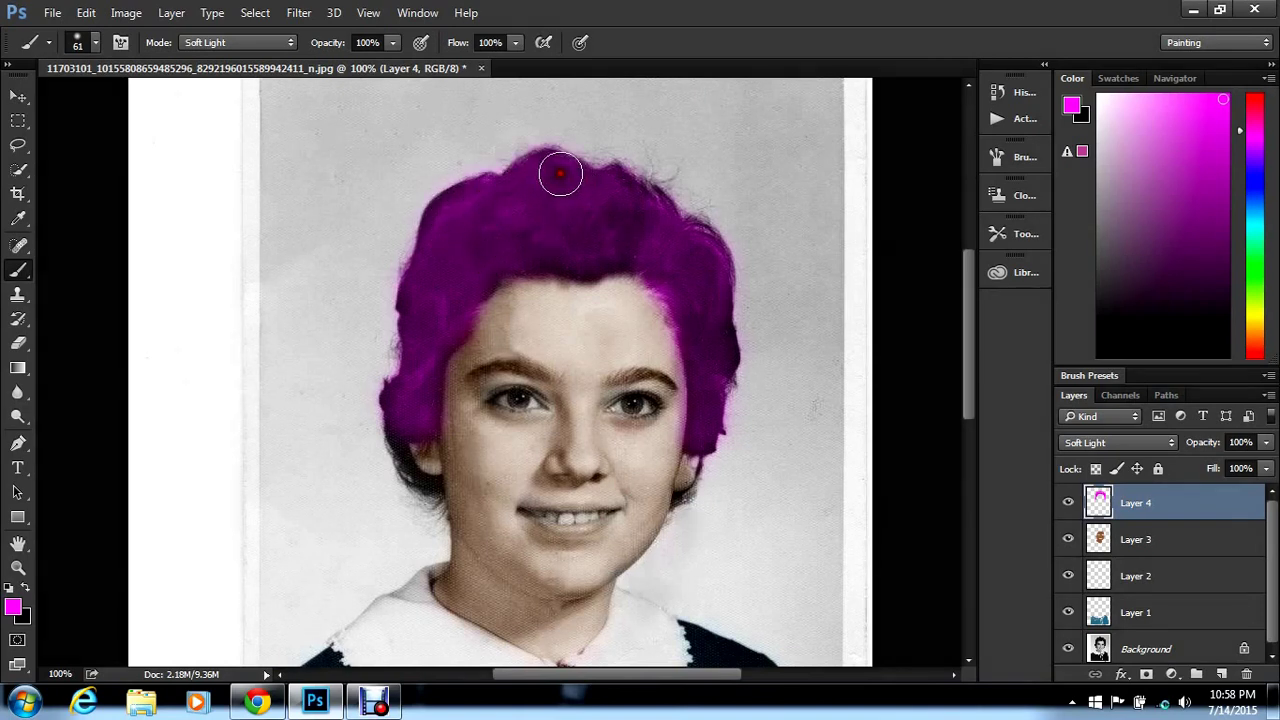
mouse_move(610, 255)
mouse_down()
mouse_move(535, 250)
mouse_move(480, 269)
mouse_up()
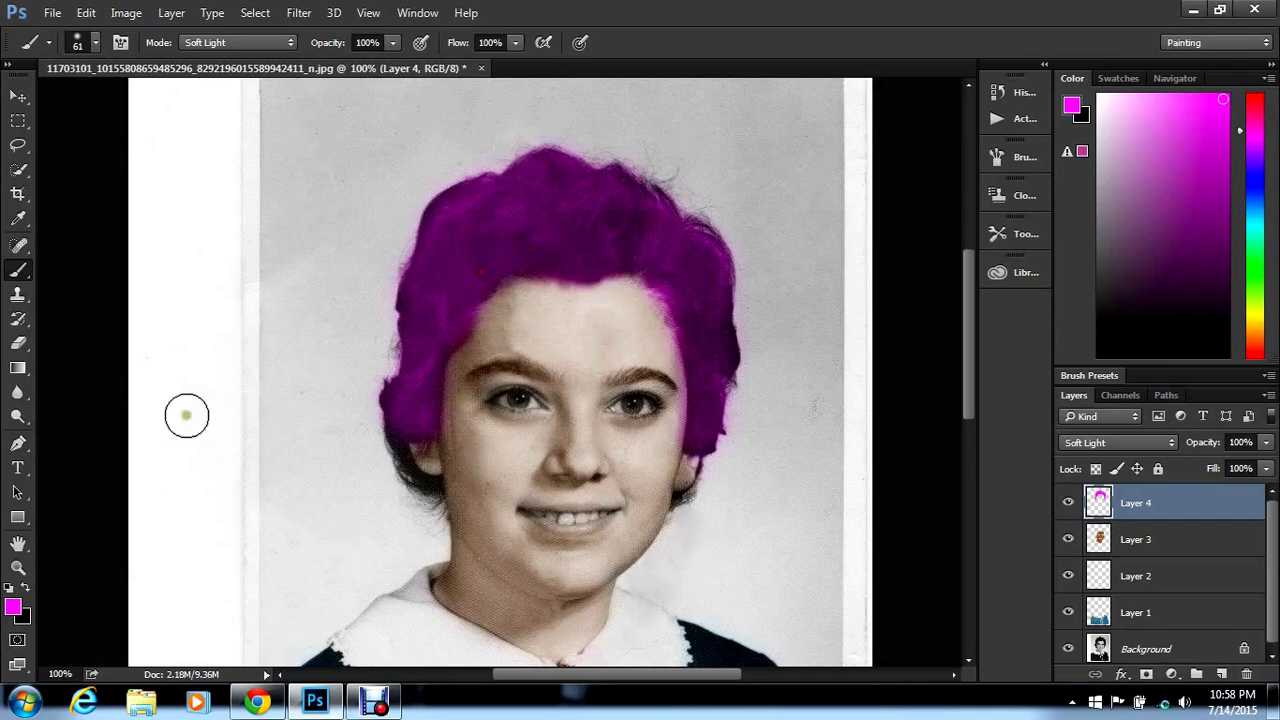
Fill in the hair around the ears and along its outer edges on Layer 4 with a 30 px magenta Brush
click(95, 45)
click(121, 103)
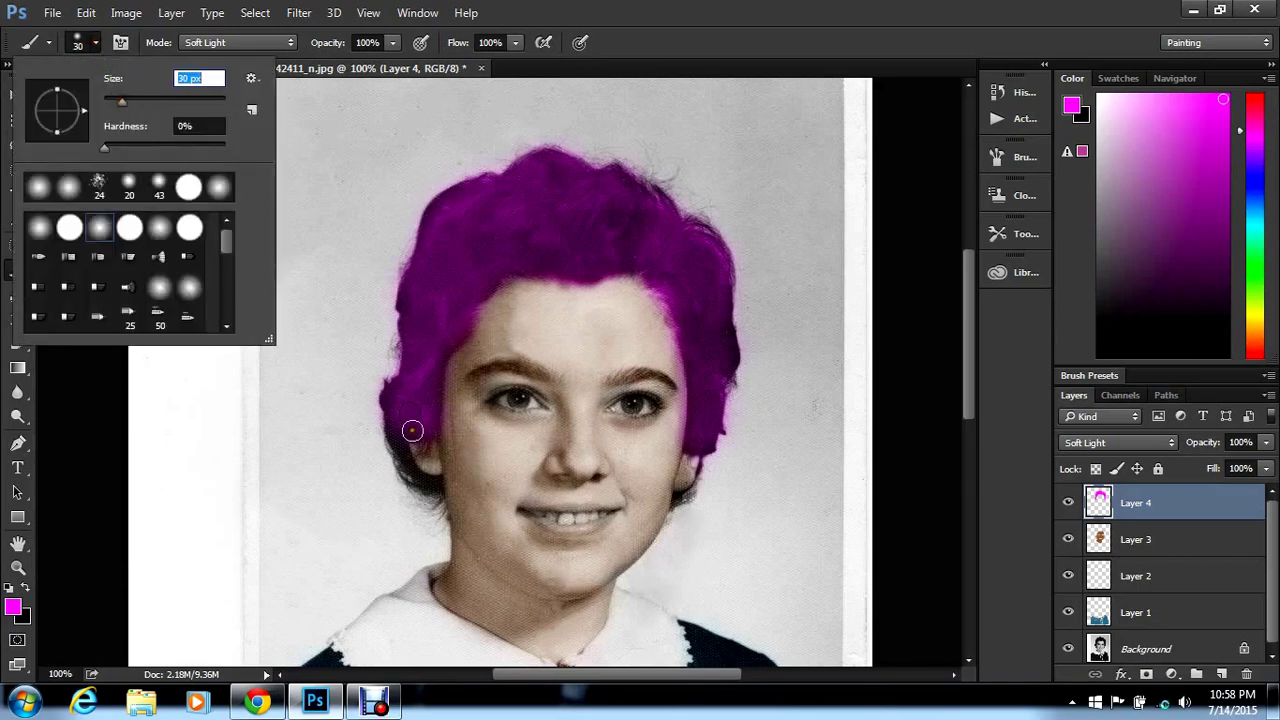
mouse_move(398, 432)
mouse_down()
mouse_move(403, 466)
mouse_move(431, 494)
mouse_up()
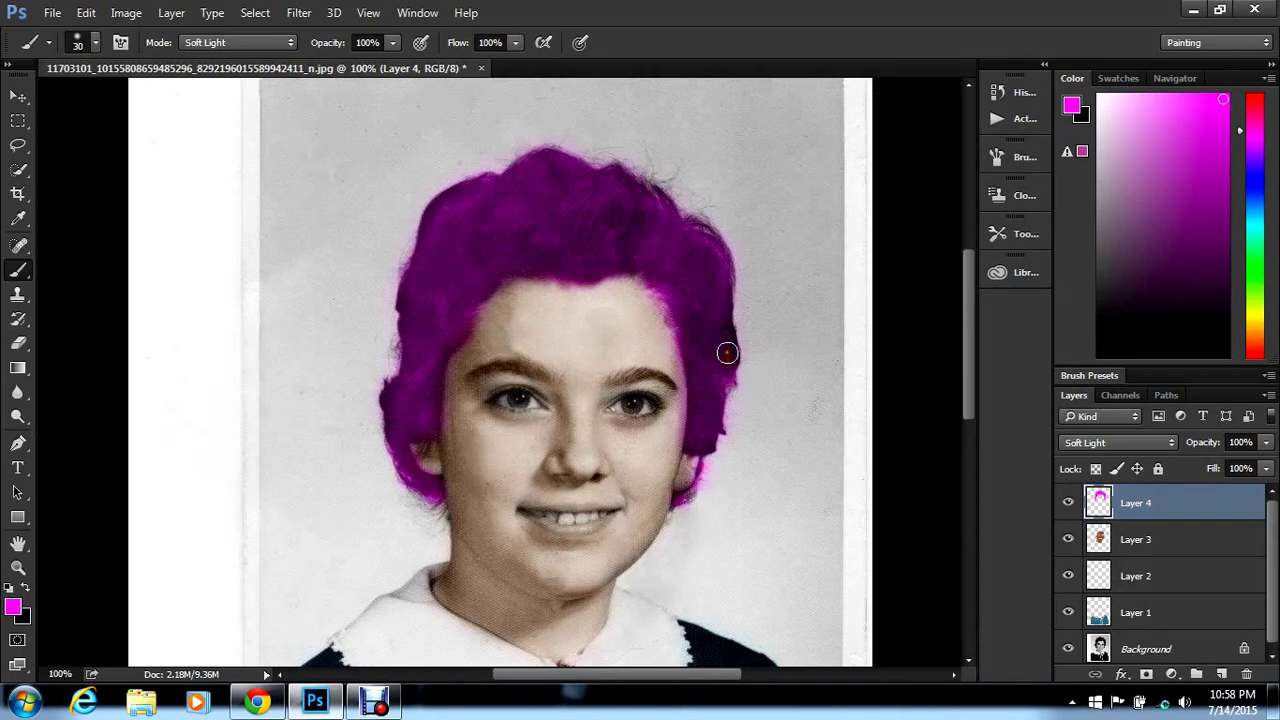
drag(727, 353, 721, 313)
drag(638, 190, 693, 234)
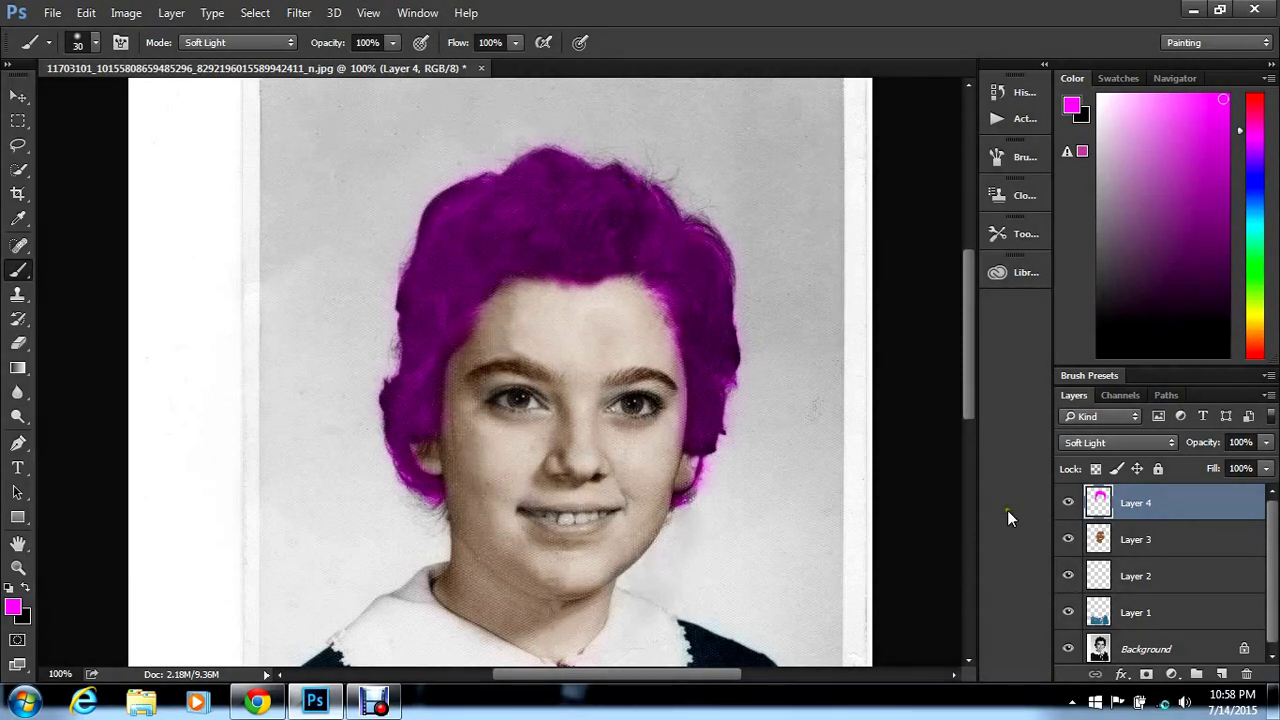
Recolor the painted hair on Layer 4 using Hue/Saturation with Colorize on, Hue 24, Saturation 25 and Lightness -45
drag(969, 382, 993, 408)
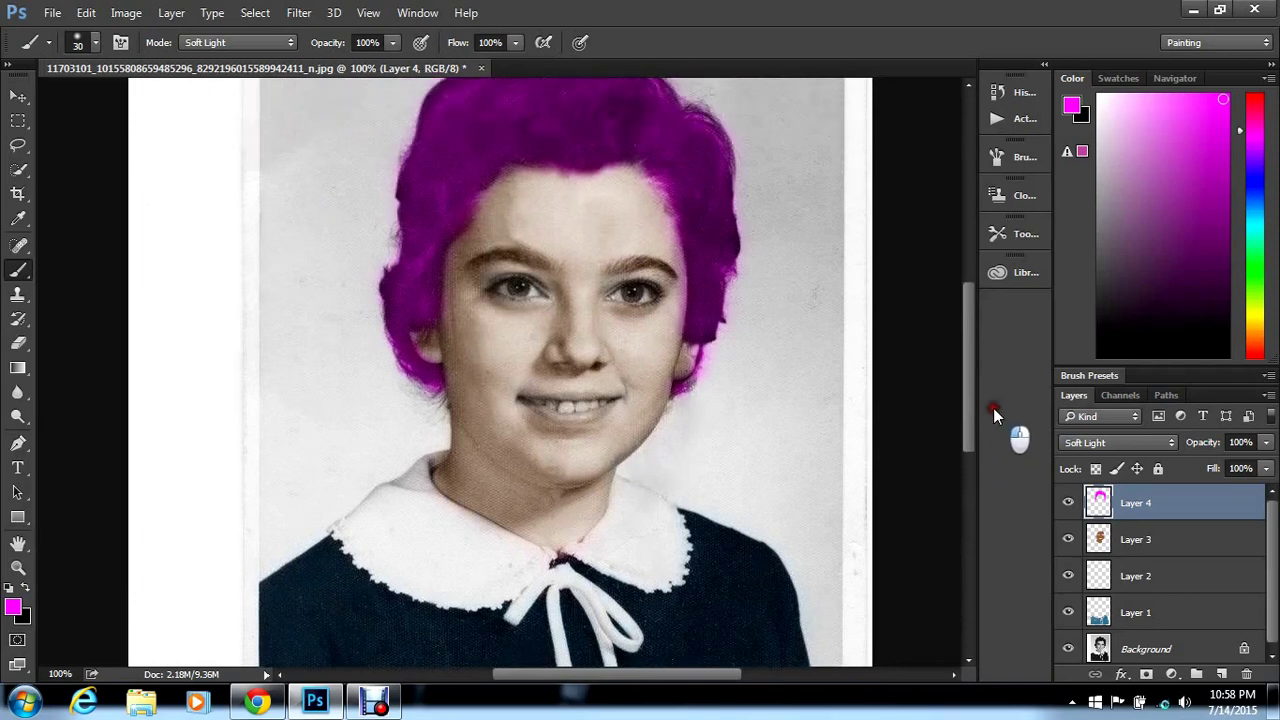
key(ctrl+u)
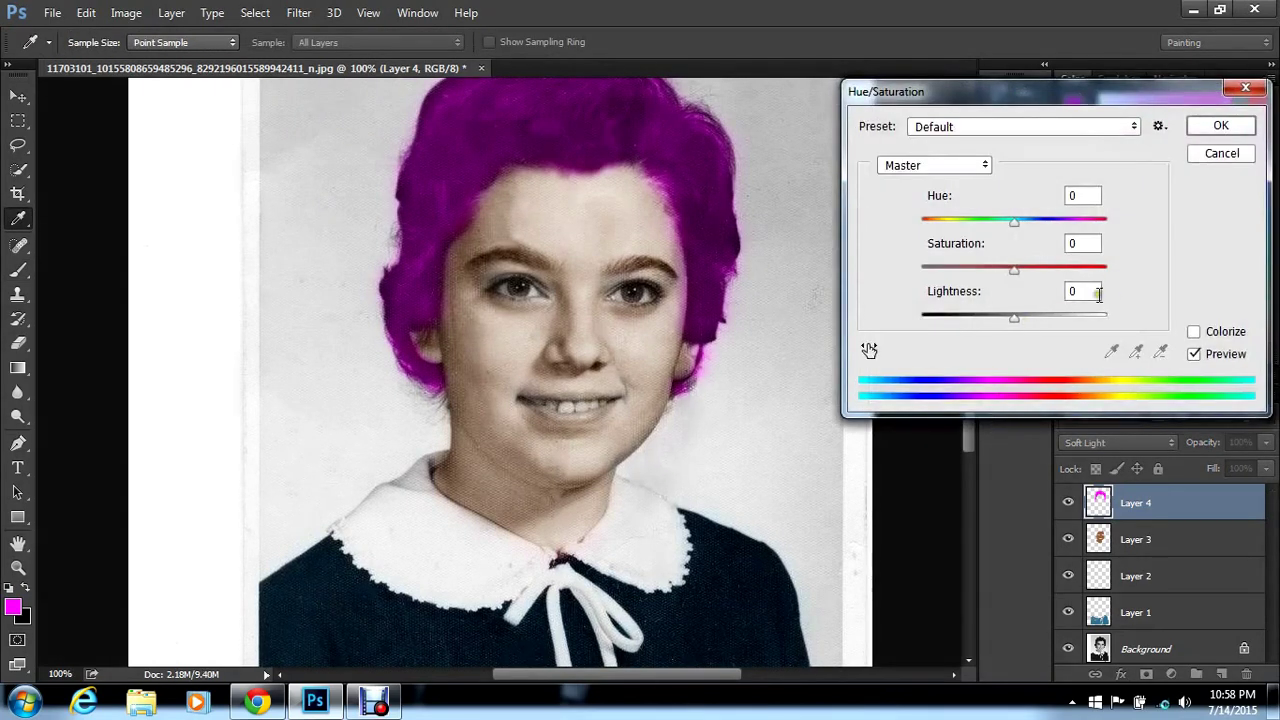
click(1193, 332)
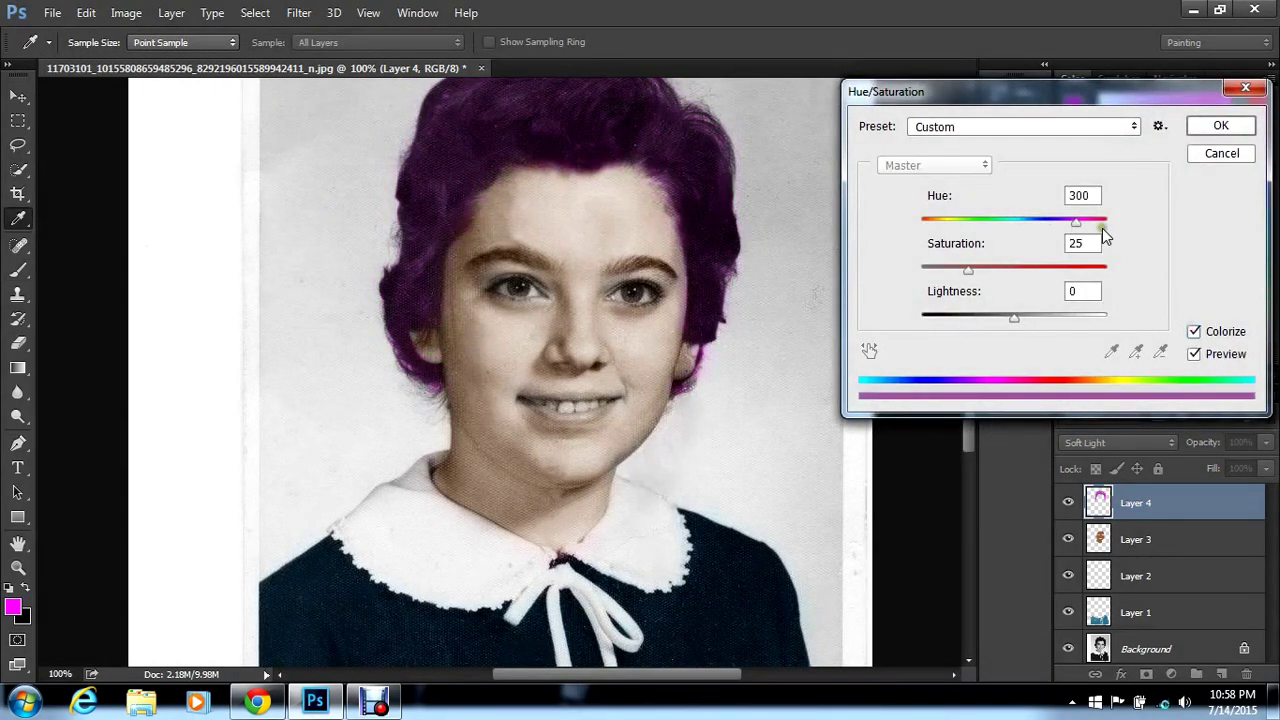
click(934, 221)
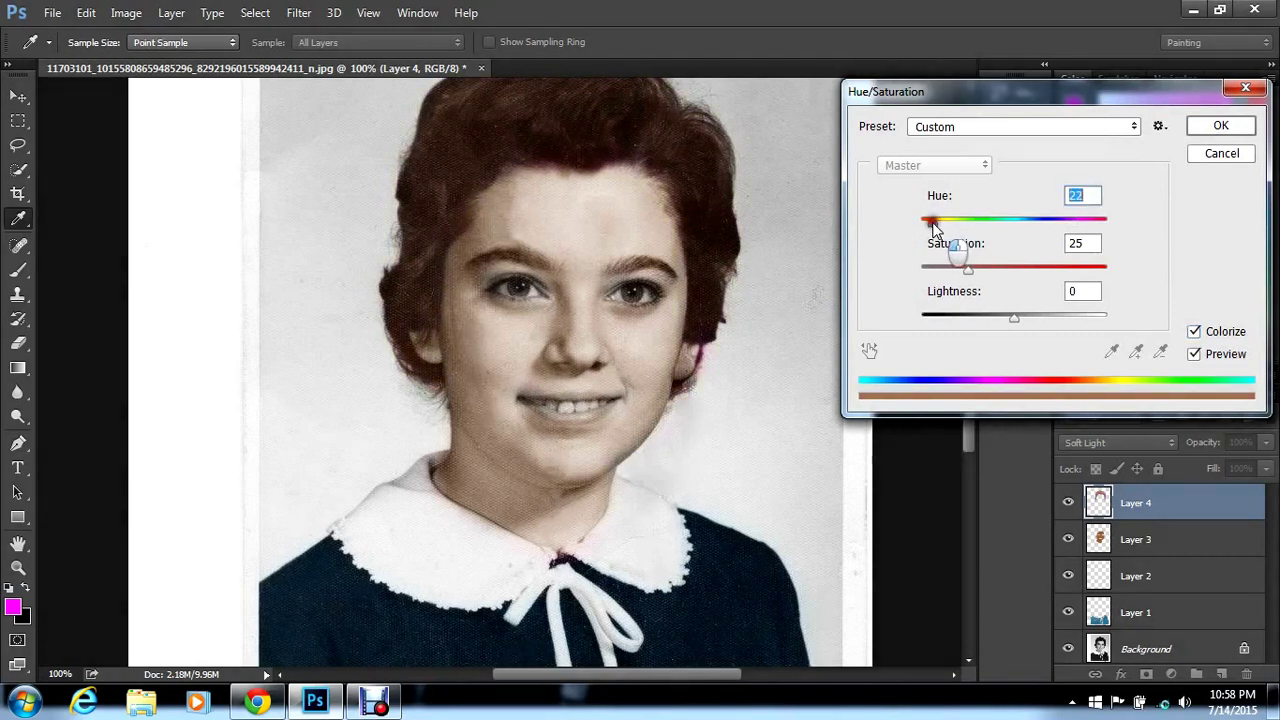
click(978, 317)
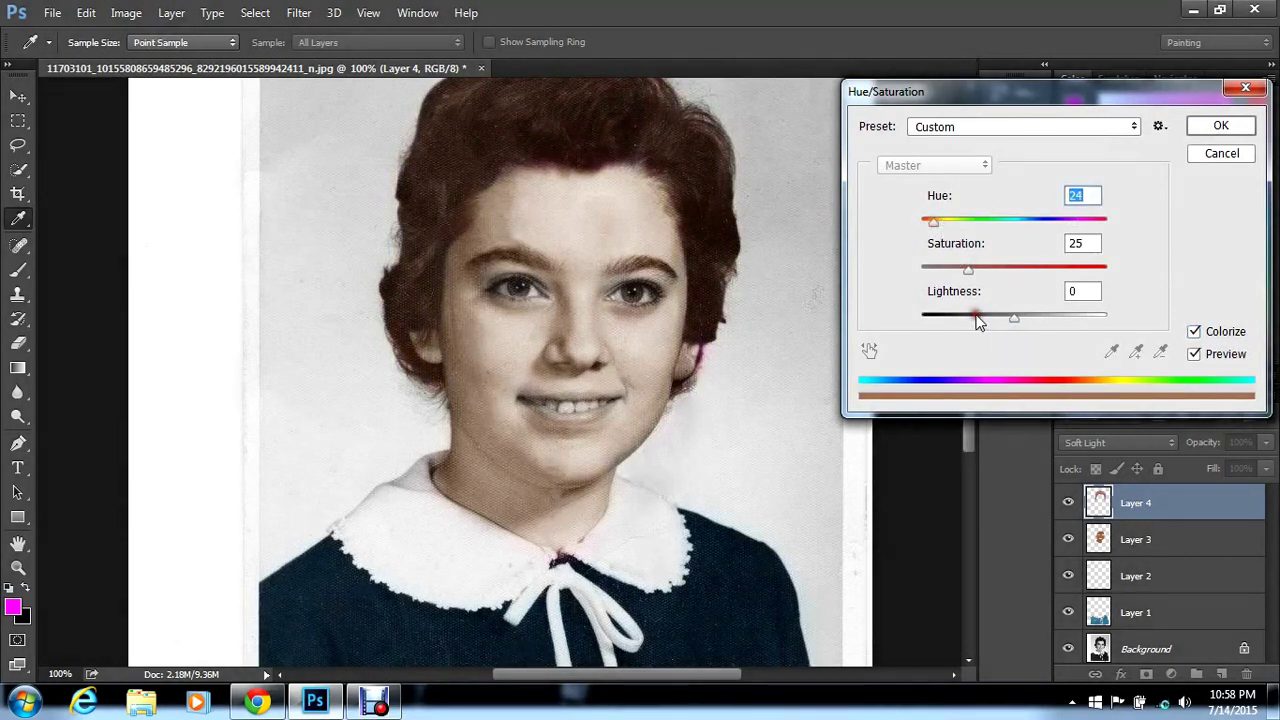
click(975, 318)
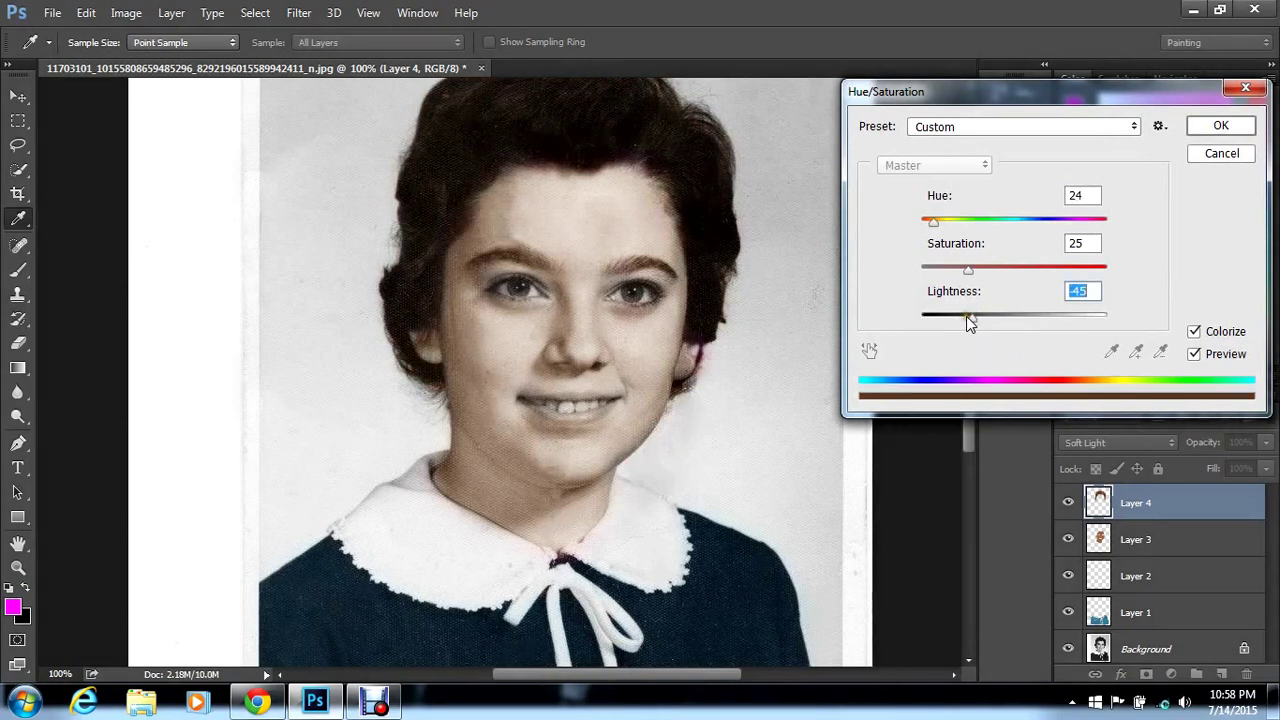
drag(975, 318, 967, 318)
click(1221, 126)
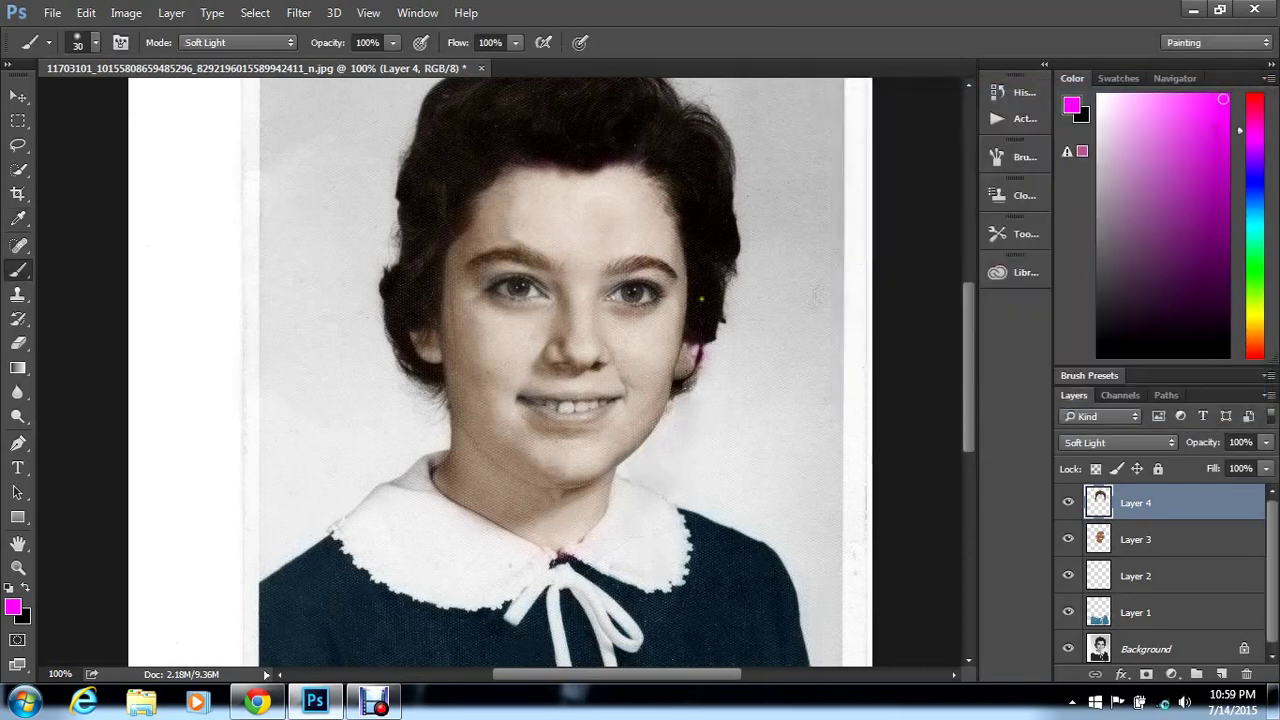
Add a new layer above Layer 4 with its blend mode set to Soft Light
mouse_move(967, 400)
mouse_down()
mouse_move(967, 369)
mouse_move(969, 388)
mouse_up()
click(171, 12)
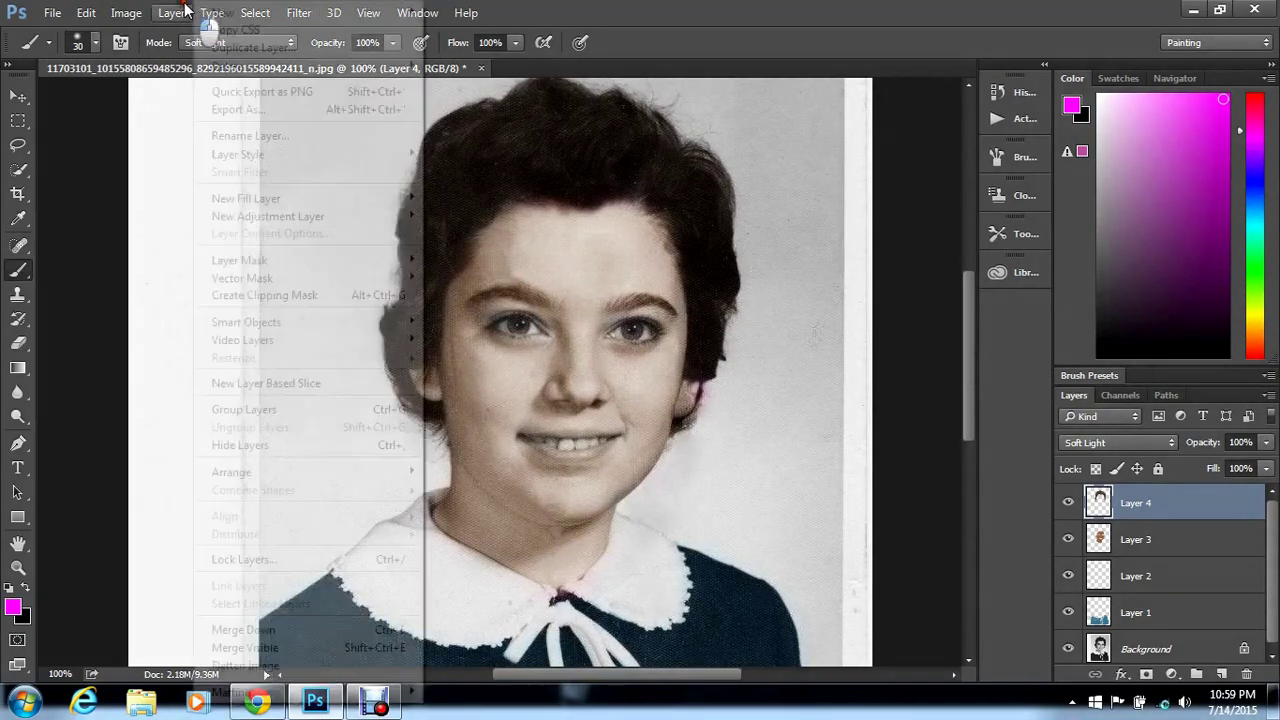
mouse_move(228, 12)
click(452, 12)
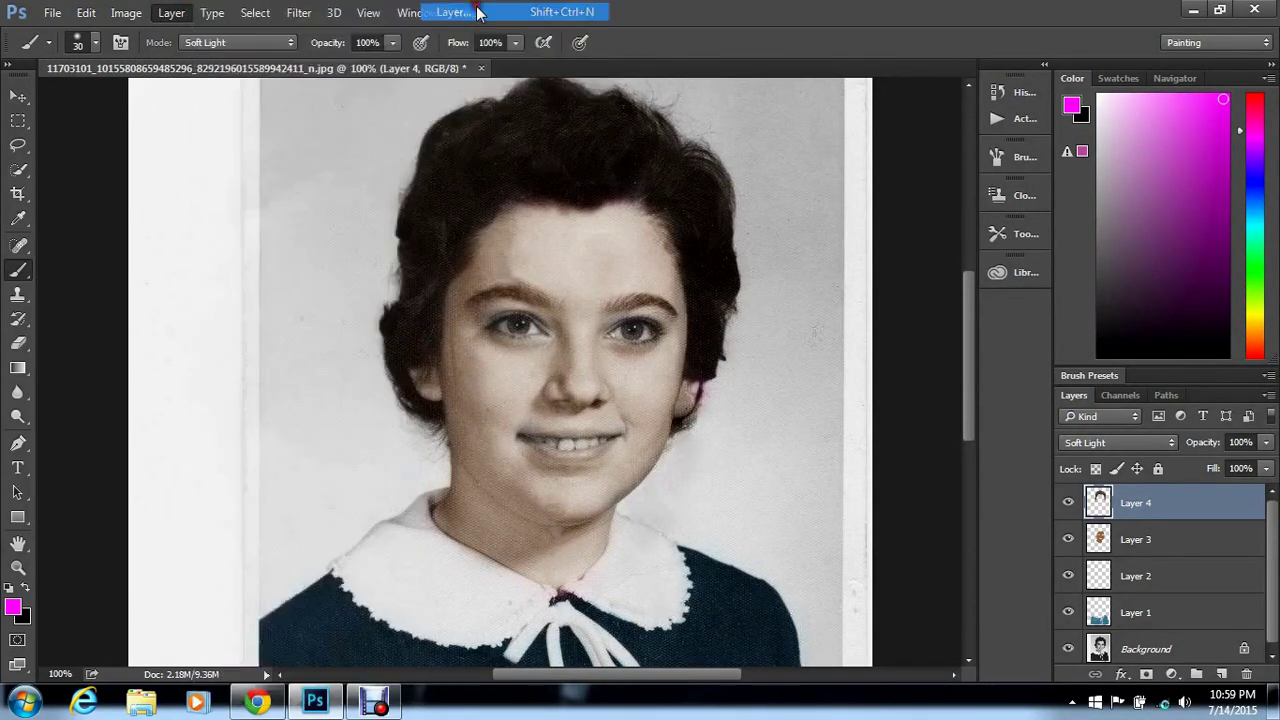
click(591, 297)
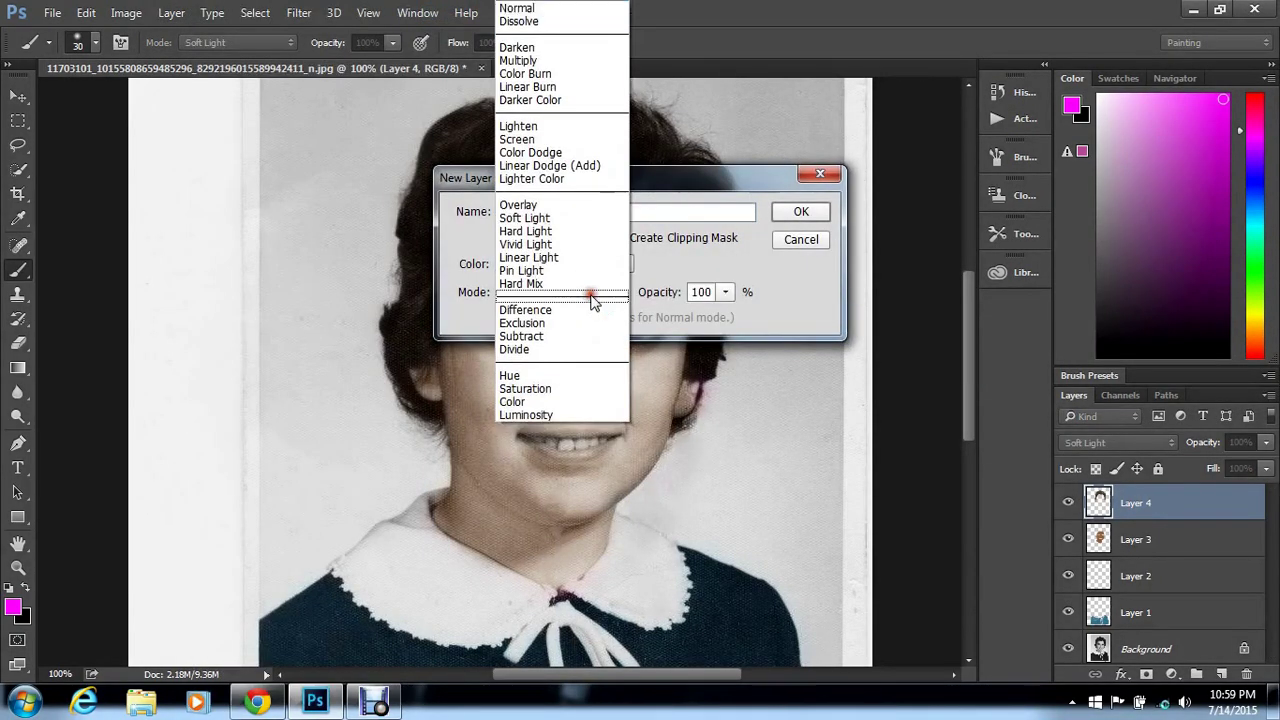
click(576, 216)
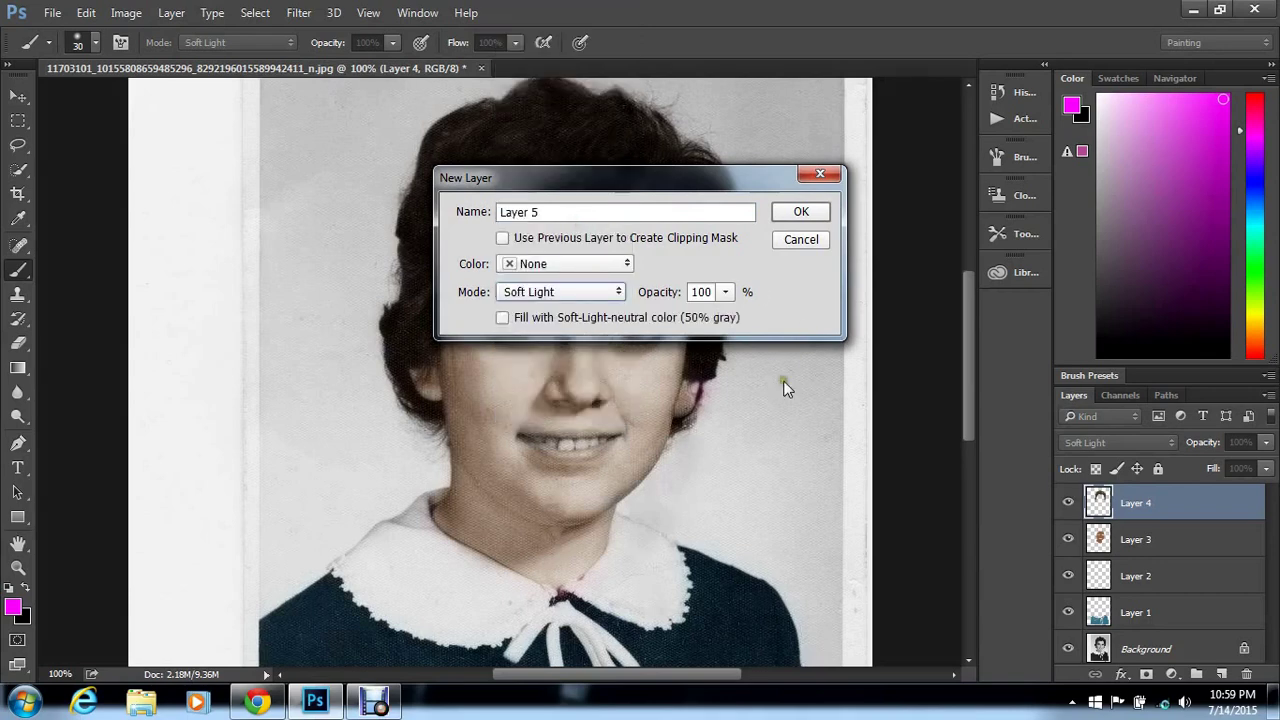
click(822, 215)
Paint the forehead, nose, cheeks and chin magenta on Layer 5 with a 30 px Brush, leaving the eyes and teeth uncovered
drag(967, 373, 968, 385)
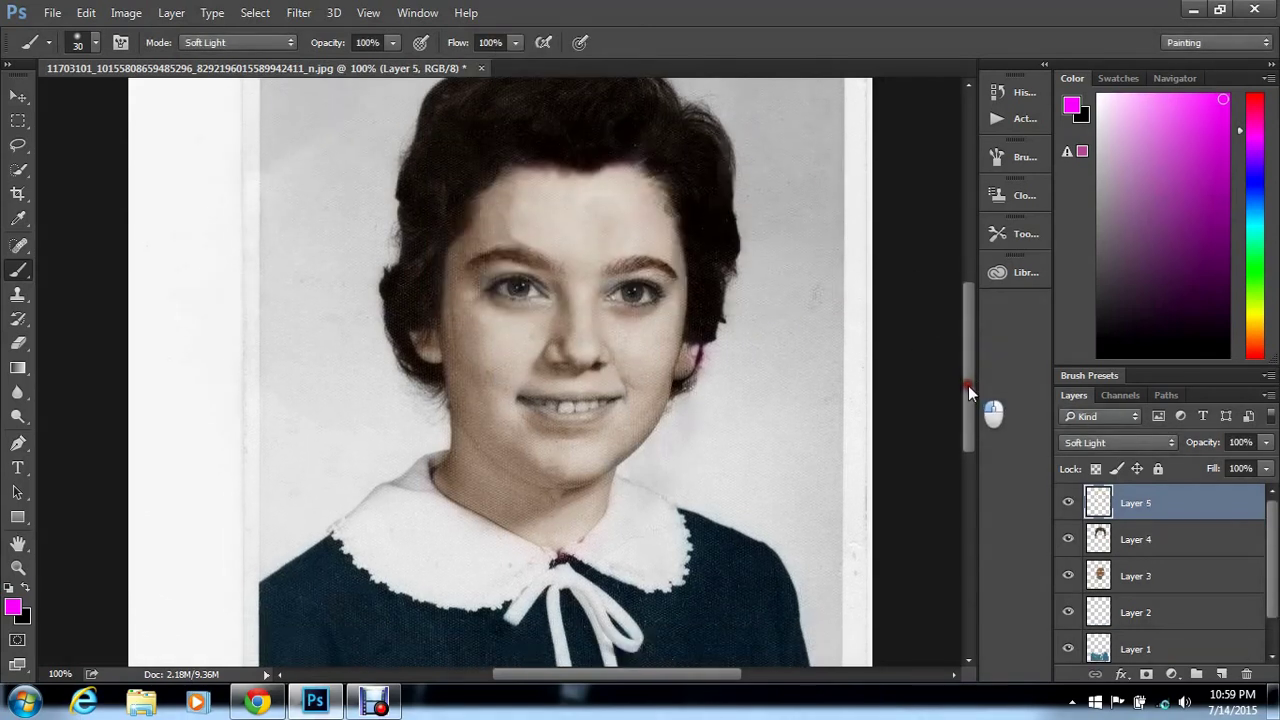
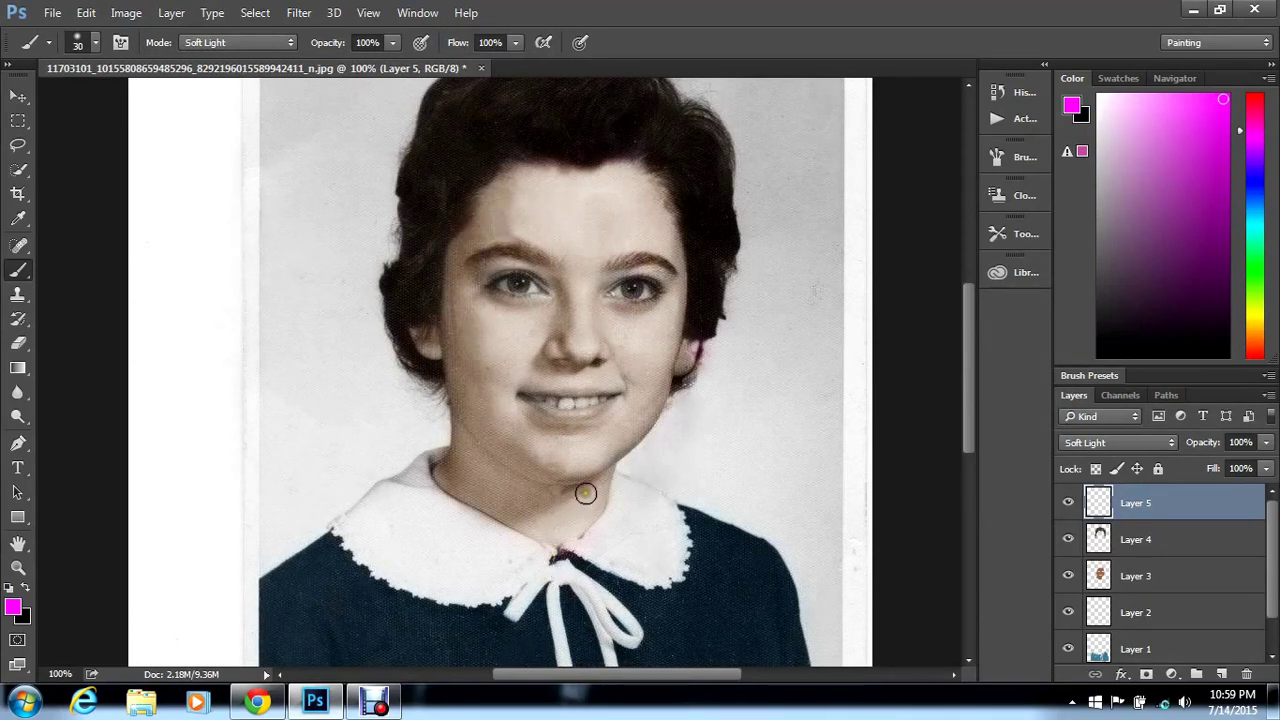
click(368, 12)
click(418, 184)
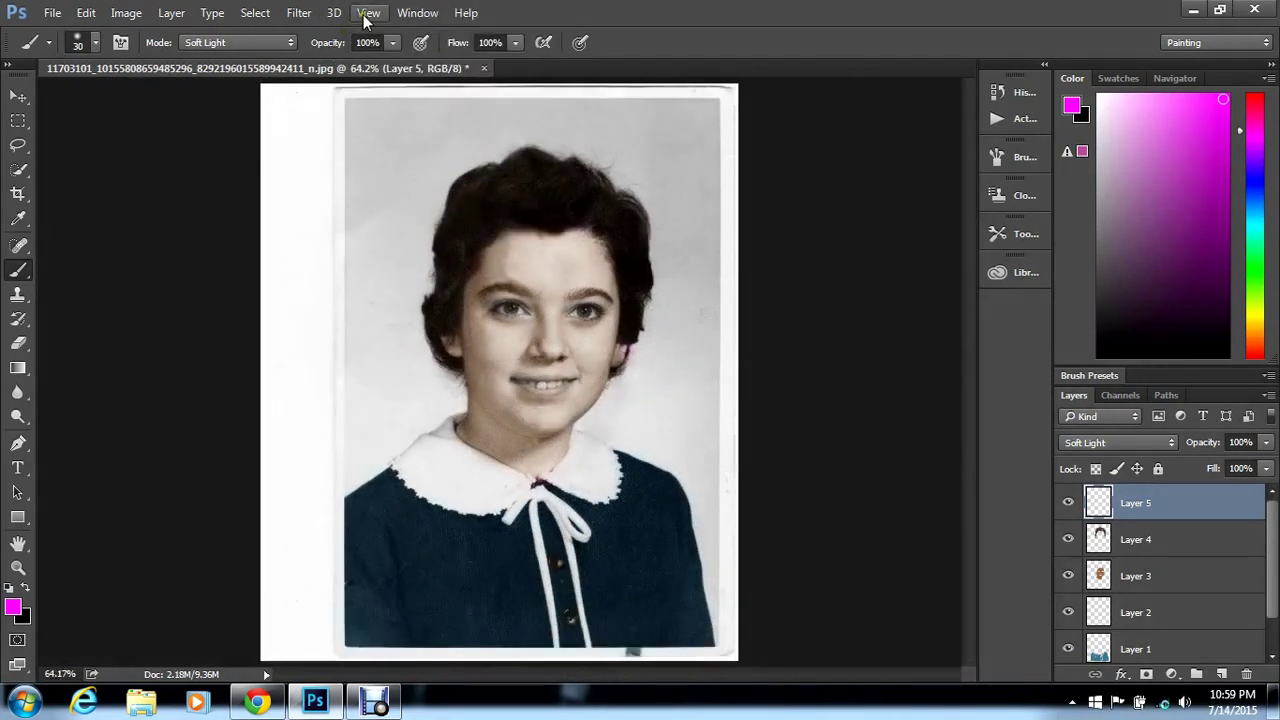
click(368, 12)
click(392, 150)
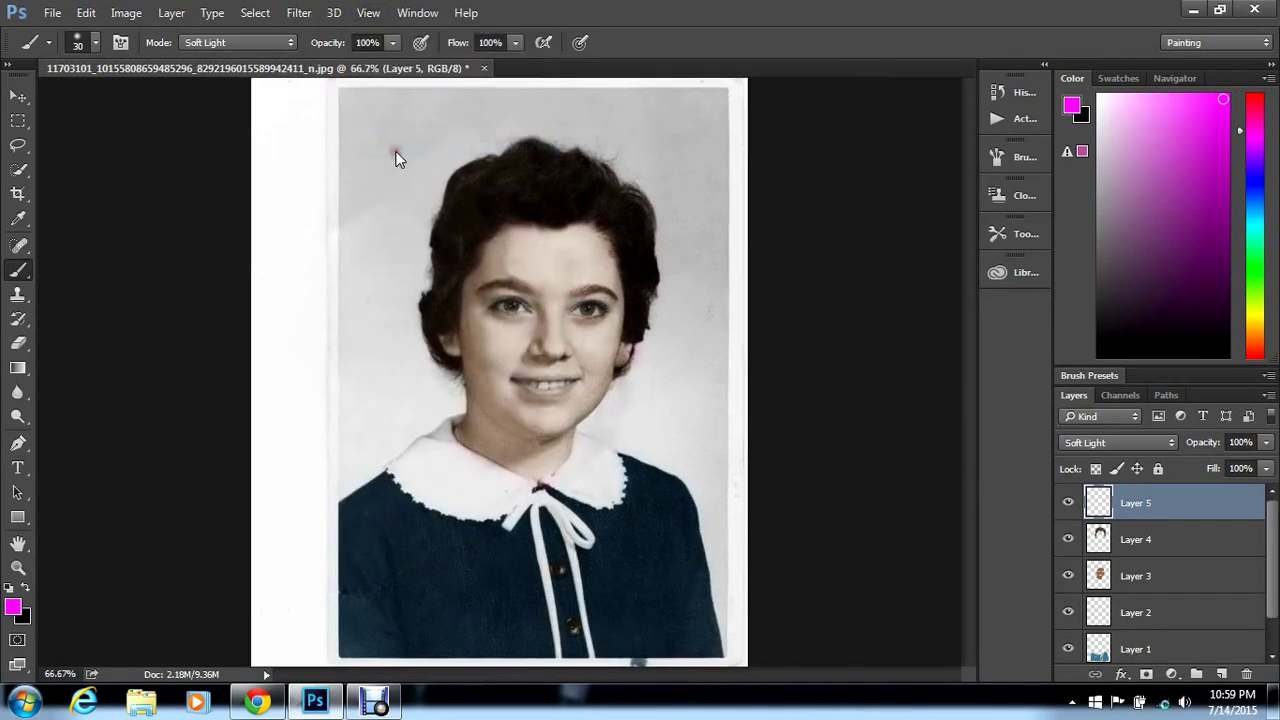
click(372, 11)
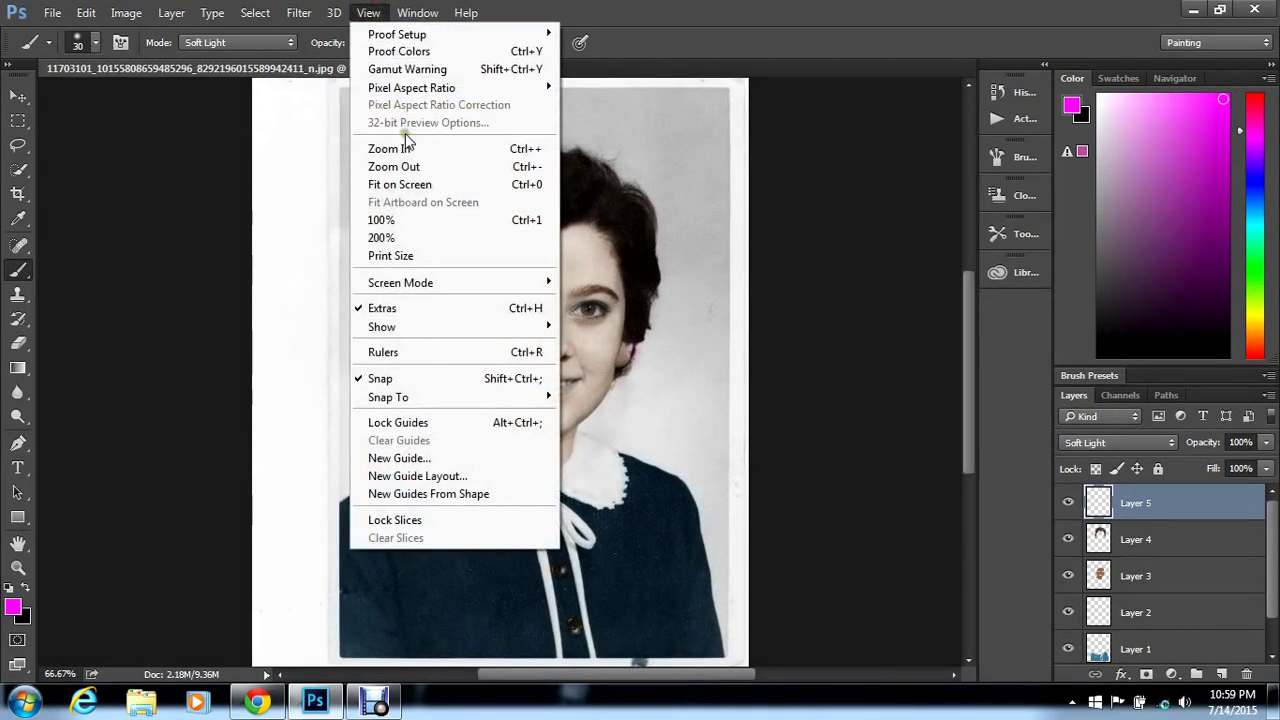
click(404, 148)
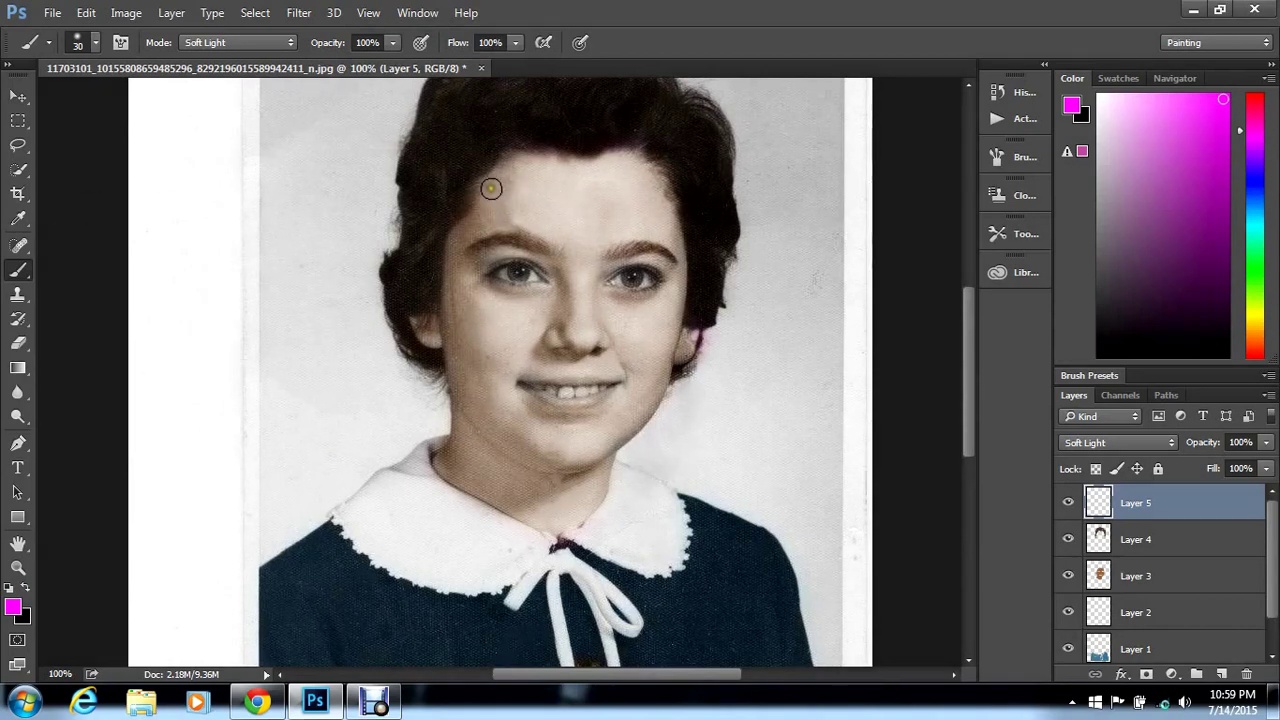
mouse_move(491, 188)
mouse_down()
mouse_move(510, 161)
mouse_move(629, 163)
mouse_move(657, 187)
mouse_move(671, 234)
mouse_move(595, 248)
mouse_move(602, 343)
mouse_move(552, 343)
mouse_move(563, 262)
mouse_move(574, 317)
mouse_move(576, 256)
mouse_move(504, 214)
mouse_move(453, 254)
mouse_move(485, 196)
mouse_move(515, 226)
mouse_move(488, 224)
mouse_move(598, 250)
mouse_move(621, 227)
mouse_move(651, 234)
mouse_move(649, 215)
mouse_move(636, 192)
mouse_move(601, 184)
mouse_move(516, 188)
mouse_move(508, 197)
mouse_move(587, 228)
mouse_move(614, 214)
mouse_move(574, 208)
mouse_move(634, 214)
mouse_move(569, 197)
mouse_move(527, 223)
mouse_up()
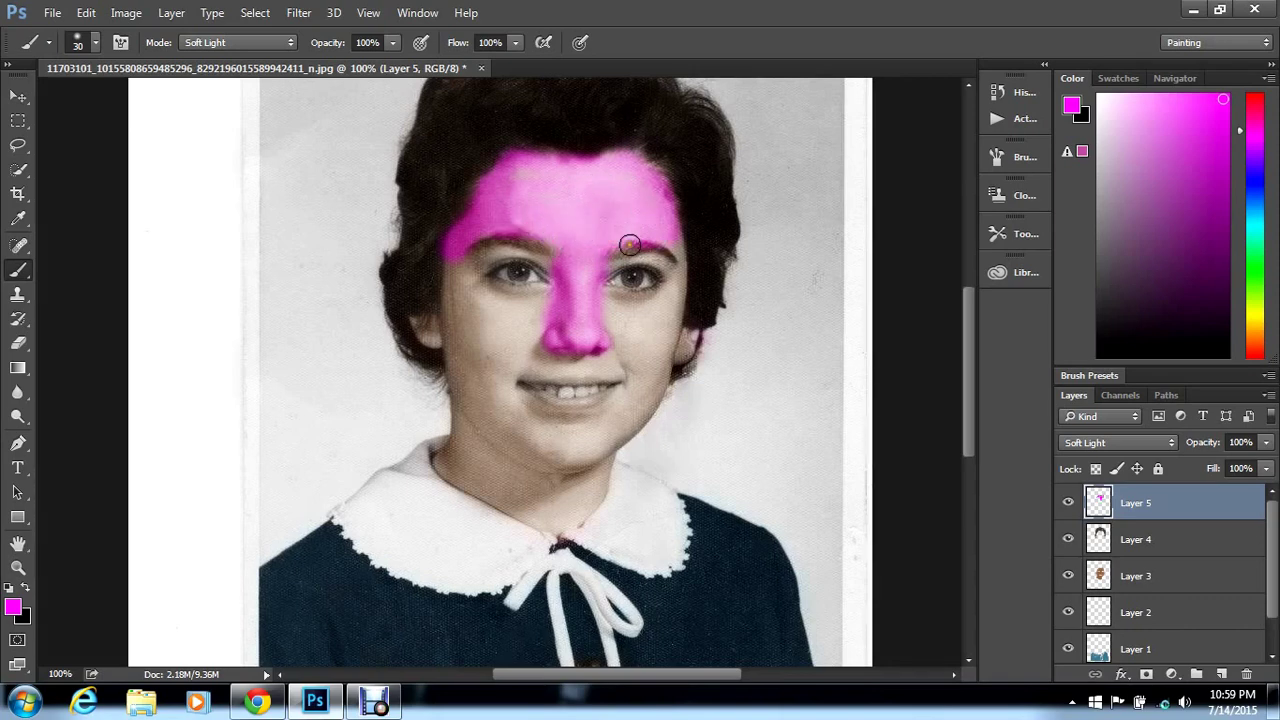
mouse_move(676, 248)
mouse_down()
mouse_move(662, 378)
mouse_move(620, 438)
mouse_move(573, 461)
mouse_move(542, 457)
mouse_move(473, 377)
mouse_move(447, 293)
mouse_move(451, 255)
mouse_move(488, 381)
mouse_move(463, 270)
mouse_move(485, 293)
mouse_move(554, 296)
mouse_move(496, 310)
mouse_move(536, 319)
mouse_move(484, 303)
mouse_move(558, 322)
mouse_move(501, 340)
mouse_move(522, 424)
mouse_move(510, 375)
mouse_move(525, 366)
mouse_move(627, 372)
mouse_move(530, 356)
mouse_move(640, 364)
mouse_move(663, 295)
mouse_move(606, 296)
mouse_move(636, 326)
mouse_up()
mouse_move(643, 388)
mouse_down()
mouse_move(609, 400)
mouse_move(591, 426)
mouse_move(530, 413)
mouse_move(588, 436)
mouse_move(542, 448)
mouse_up()
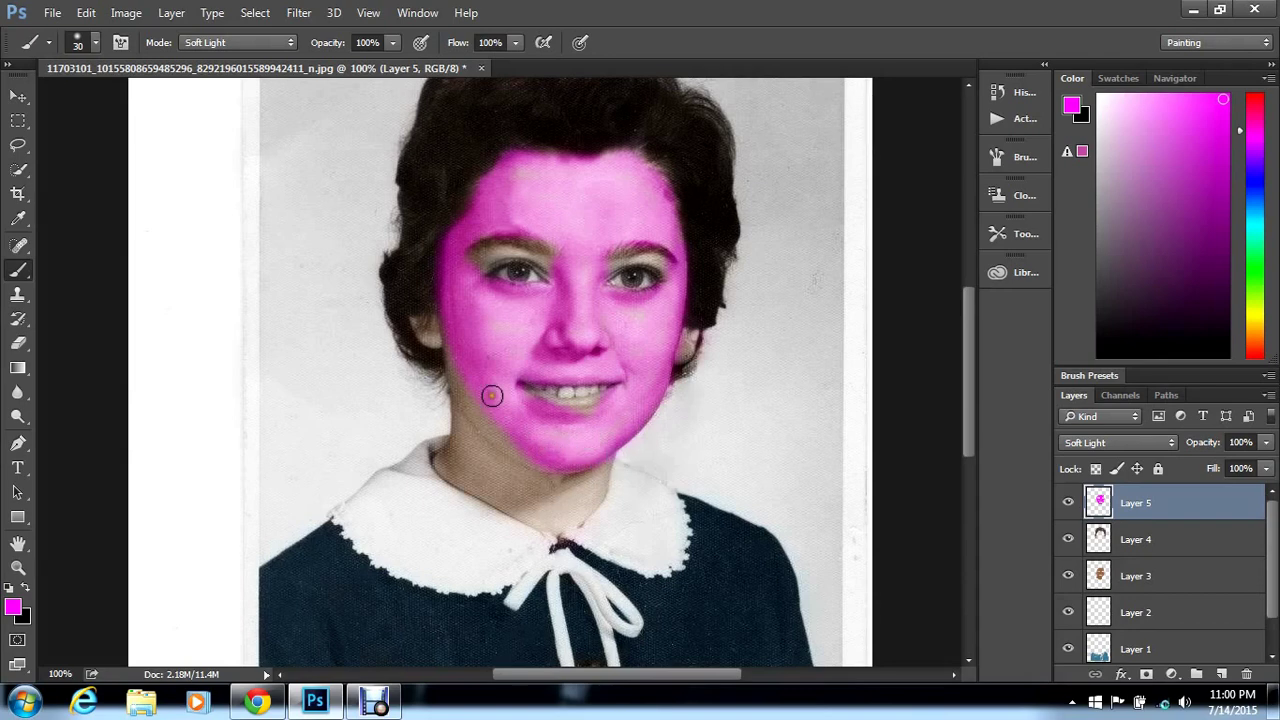
Extend the magenta paint on Layer 5 over the neck, both ears, the eyebrows, around the eyes and around the mouth
mouse_move(450, 347)
mouse_down()
mouse_move(484, 420)
mouse_move(559, 468)
mouse_move(603, 476)
mouse_move(586, 508)
mouse_move(545, 525)
mouse_move(443, 463)
mouse_move(458, 449)
mouse_move(459, 409)
mouse_move(480, 480)
mouse_move(539, 511)
mouse_move(462, 467)
mouse_move(563, 507)
mouse_move(582, 483)
mouse_move(470, 437)
mouse_move(563, 472)
mouse_move(499, 433)
mouse_up()
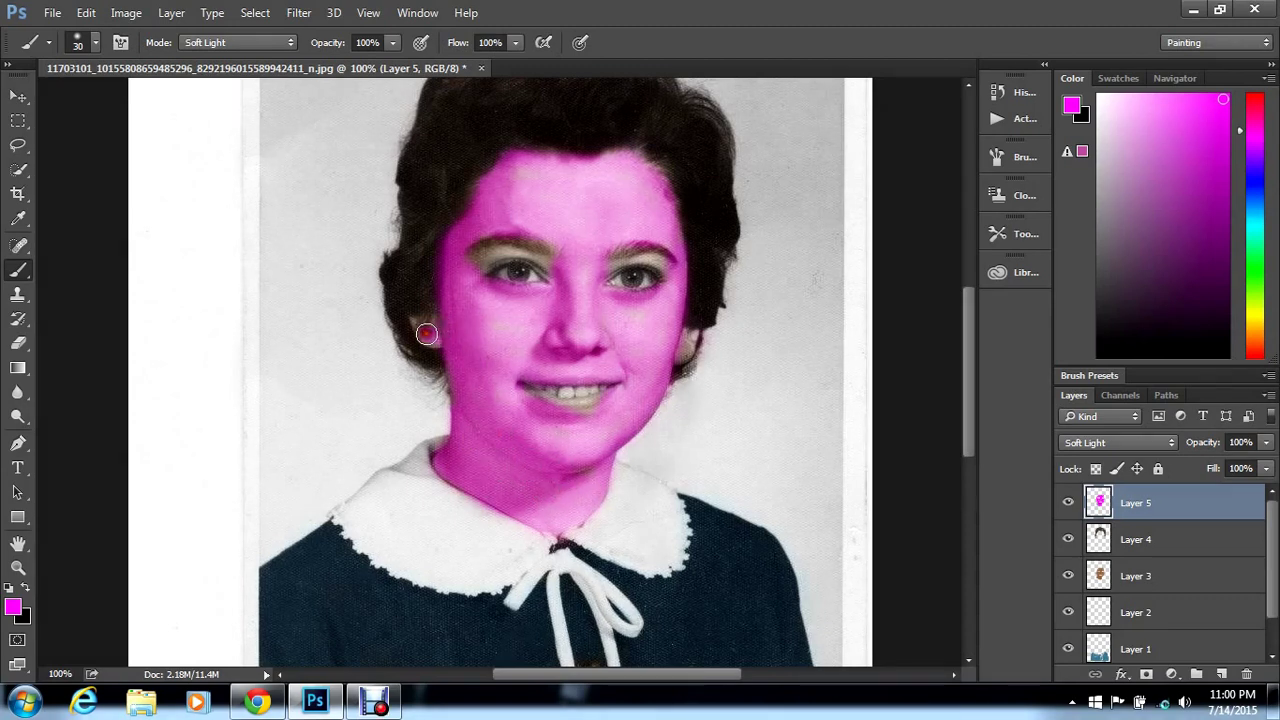
drag(419, 324, 422, 328)
mouse_move(480, 260)
mouse_down()
mouse_move(691, 286)
mouse_move(675, 287)
mouse_up()
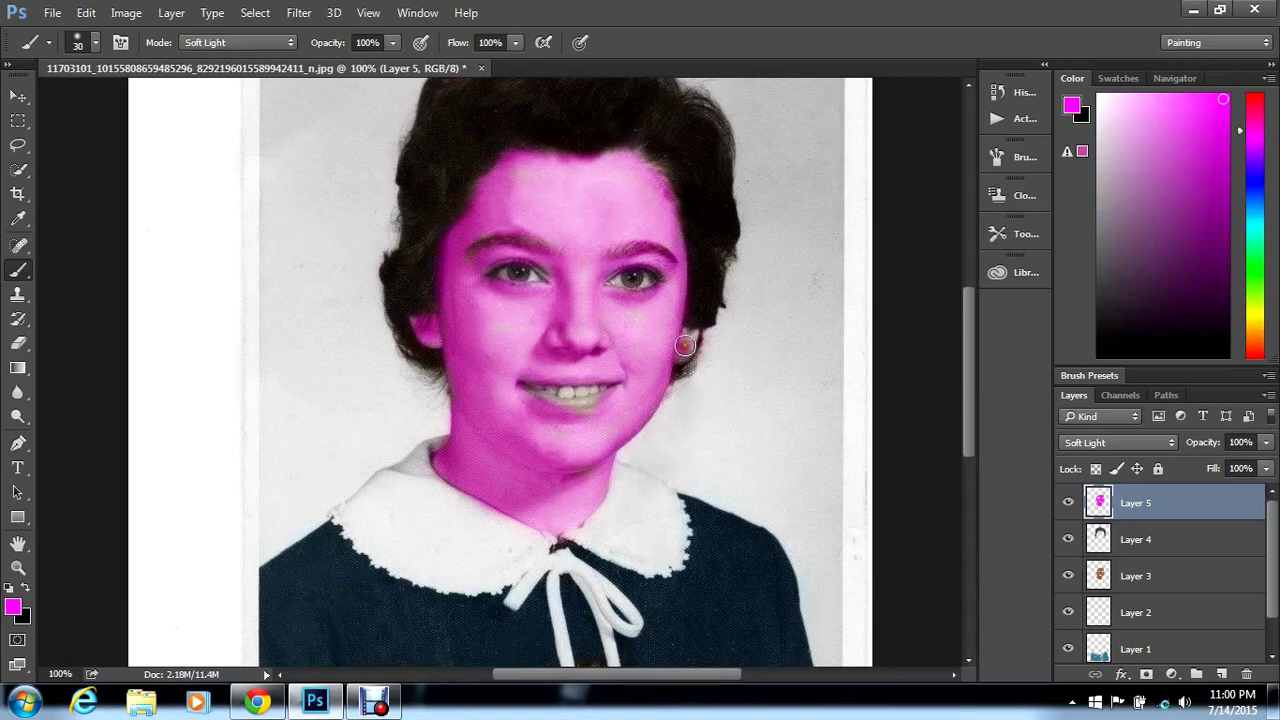
drag(690, 340, 692, 342)
drag(605, 293, 613, 299)
mouse_move(530, 400)
mouse_down()
mouse_move(563, 425)
mouse_move(592, 412)
mouse_move(615, 432)
mouse_move(647, 397)
mouse_up()
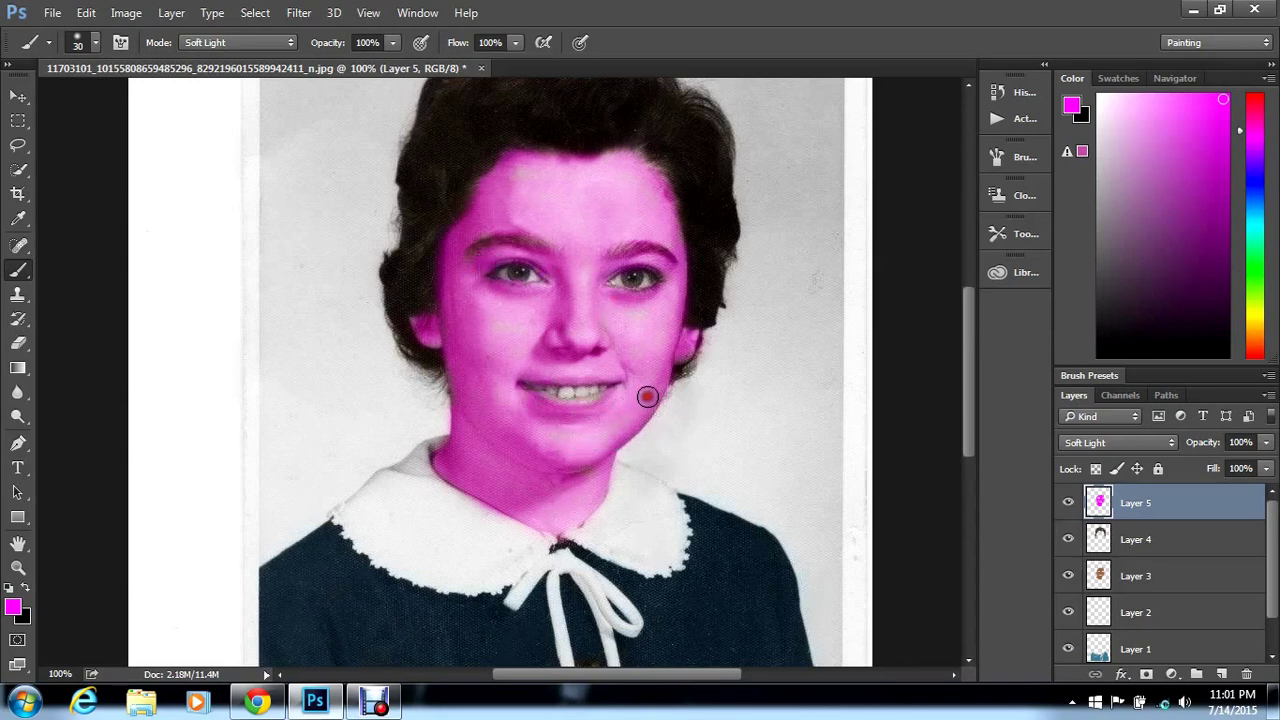
drag(599, 479, 578, 487)
Recolor the painted skin on Layer 5 using Hue/Saturation with Hue +96, Saturation -65 and Lightness -31
key(ctrl+u)
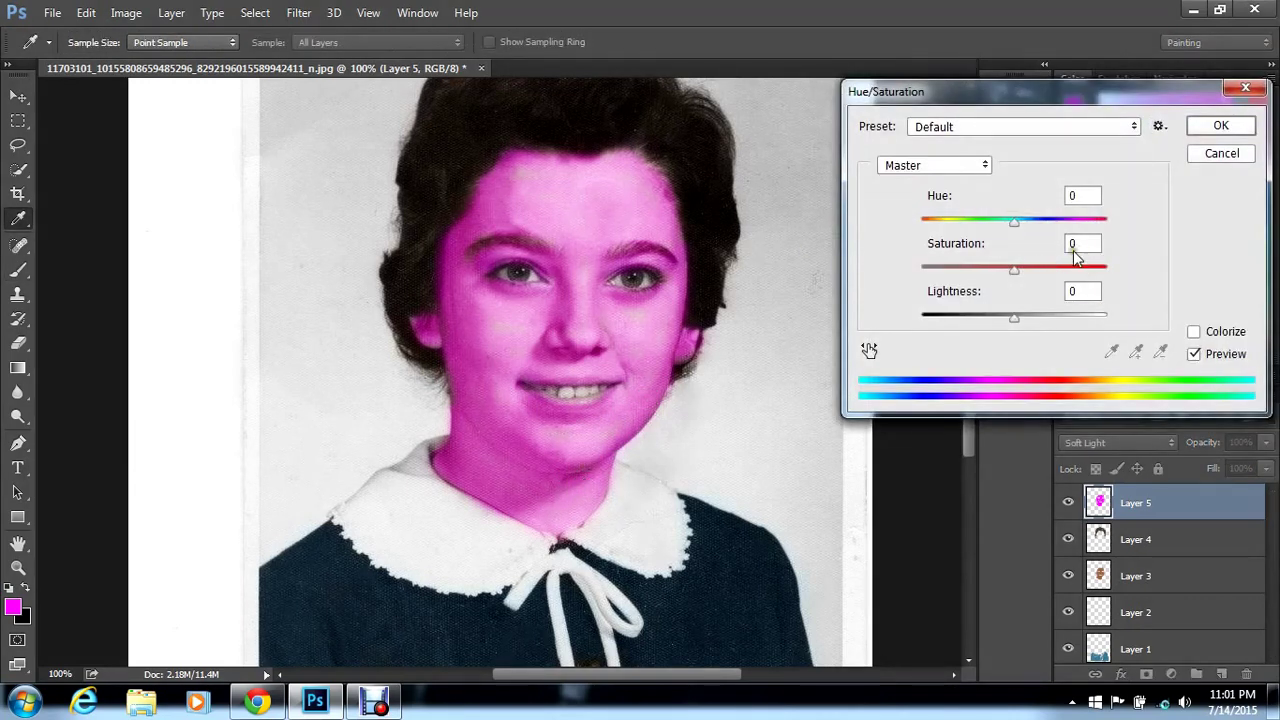
drag(1063, 220, 1078, 226)
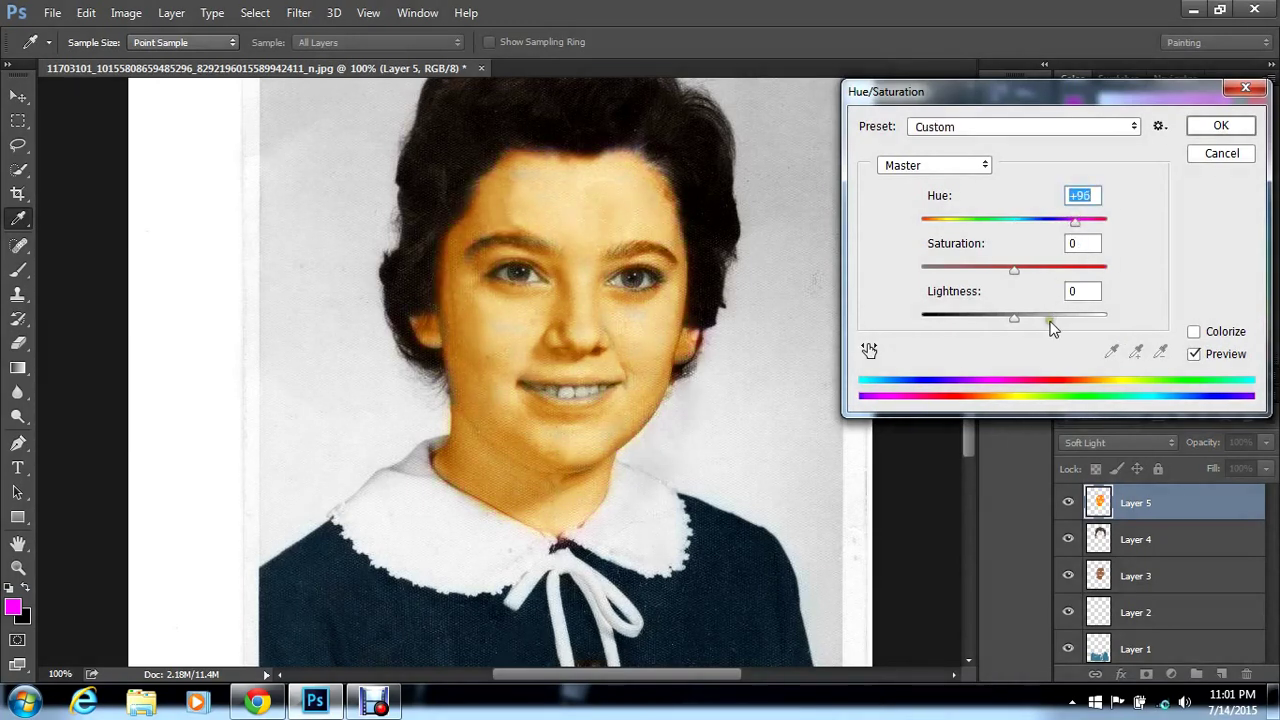
click(995, 318)
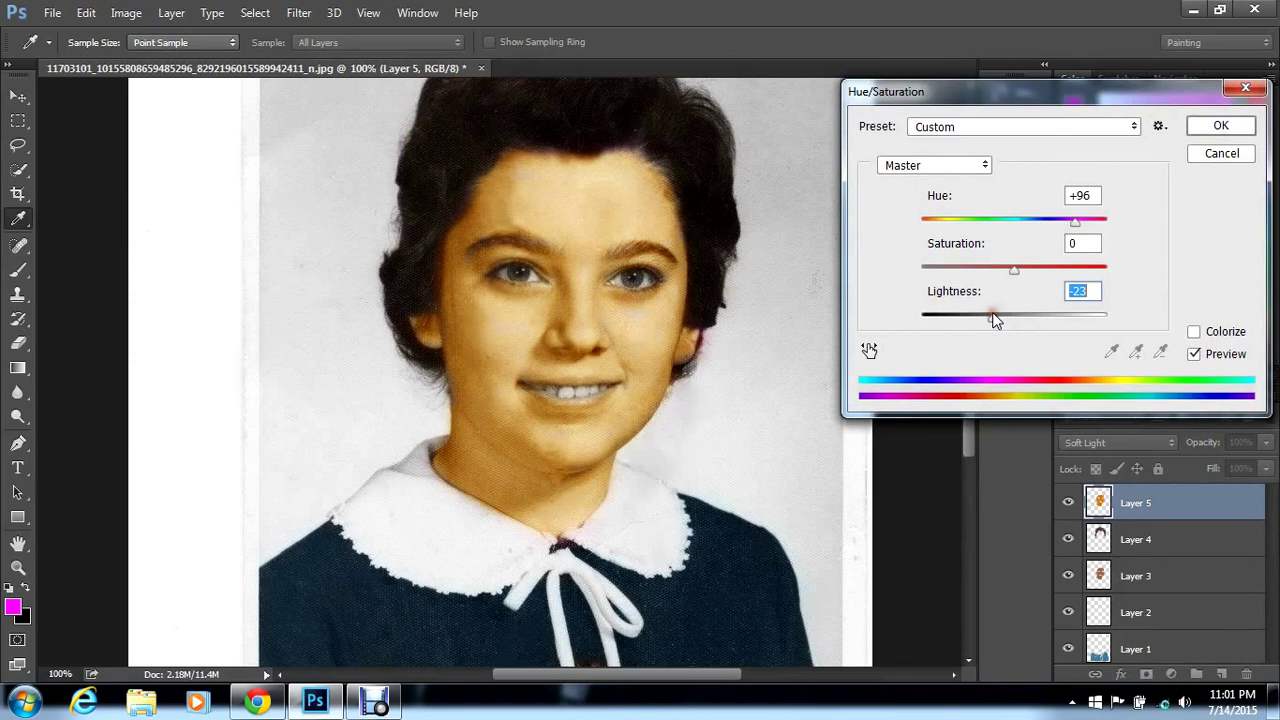
click(967, 268)
drag(967, 267, 968, 269)
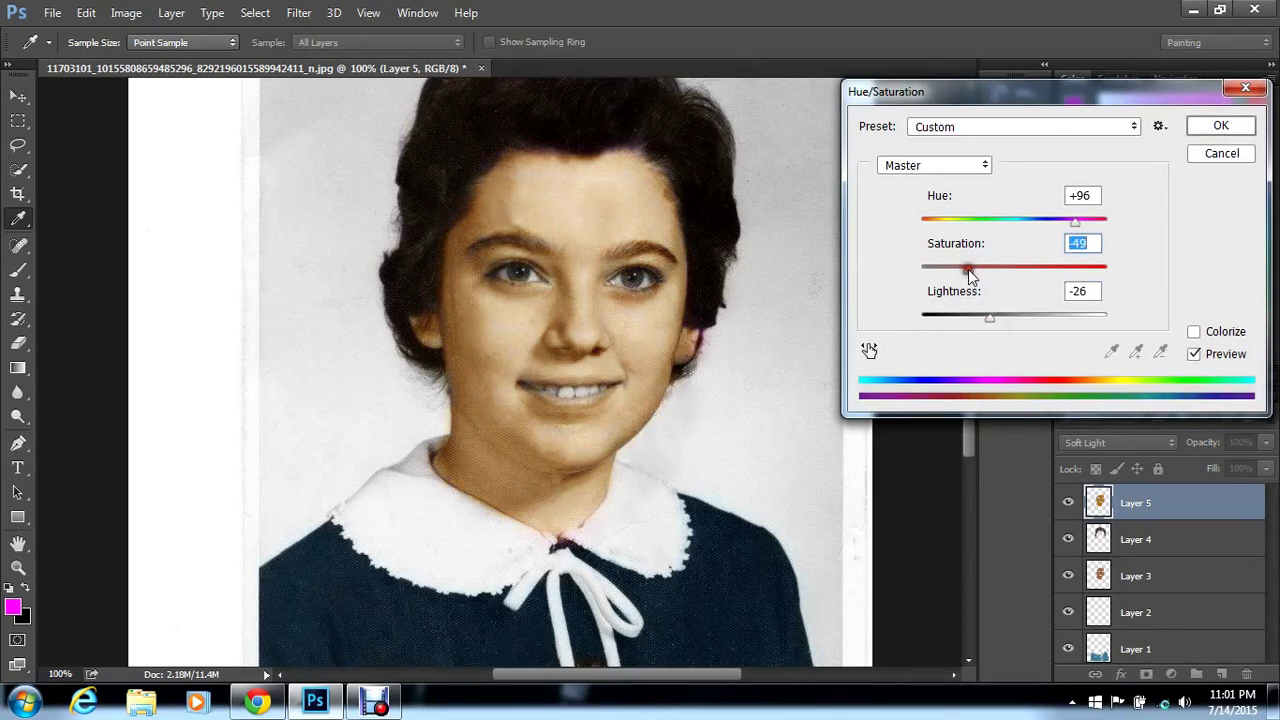
drag(987, 319, 979, 319)
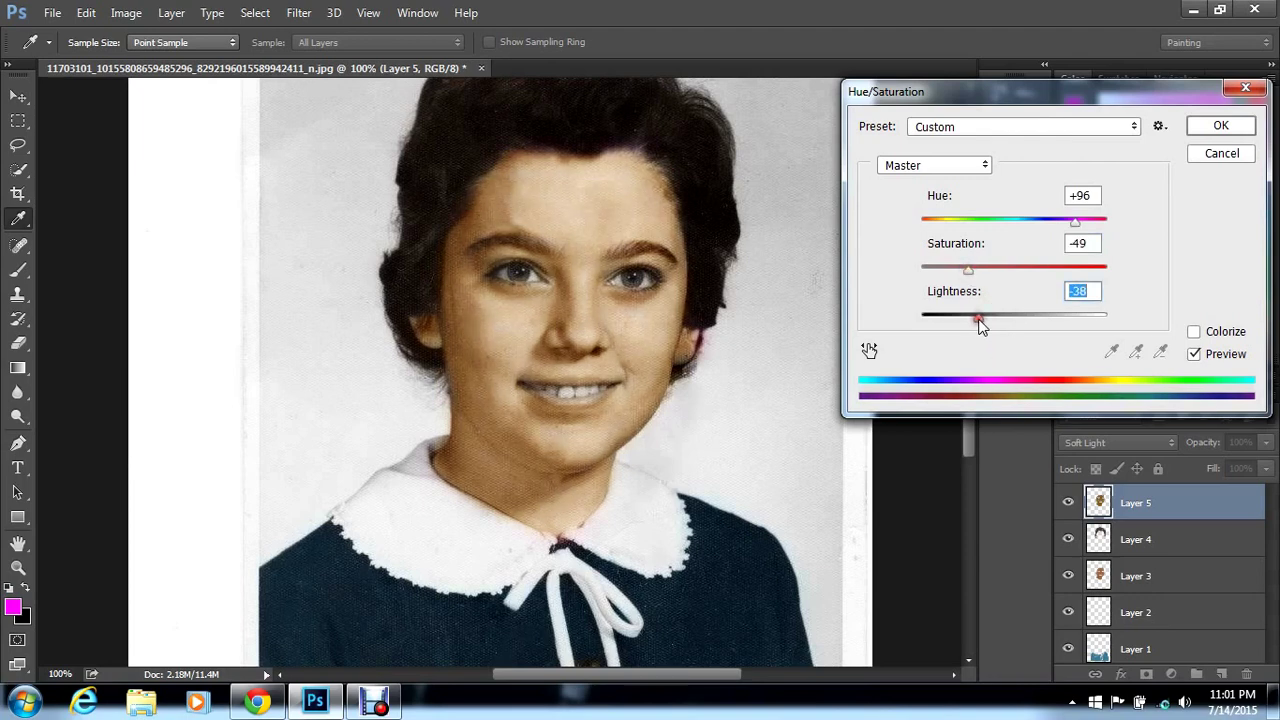
click(1075, 221)
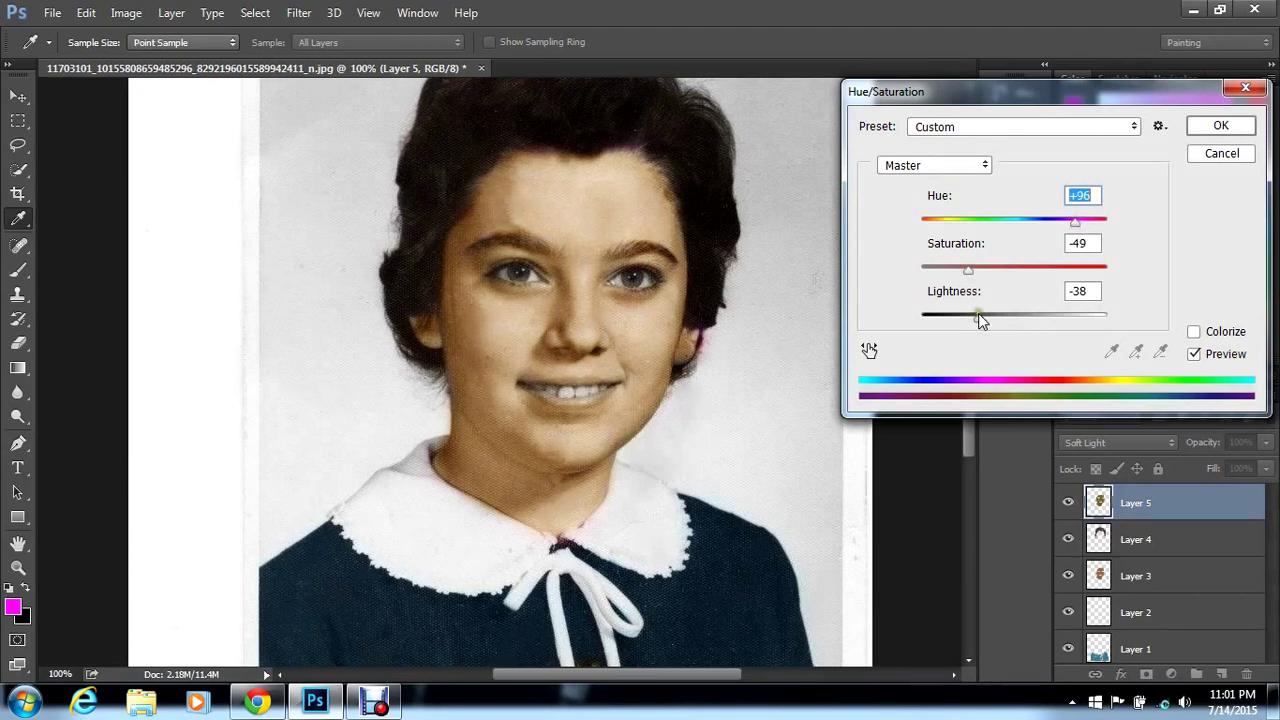
mouse_move(980, 320)
mouse_down()
mouse_move(997, 320)
mouse_move(986, 310)
mouse_up()
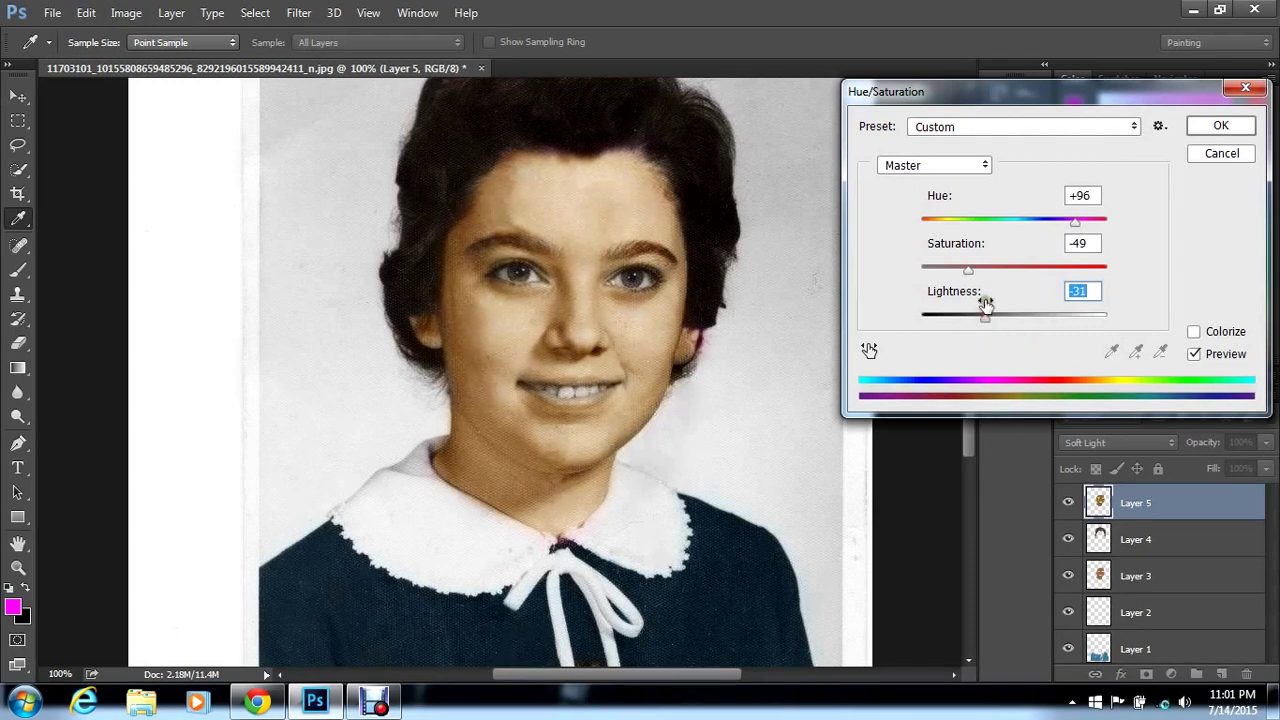
click(954, 268)
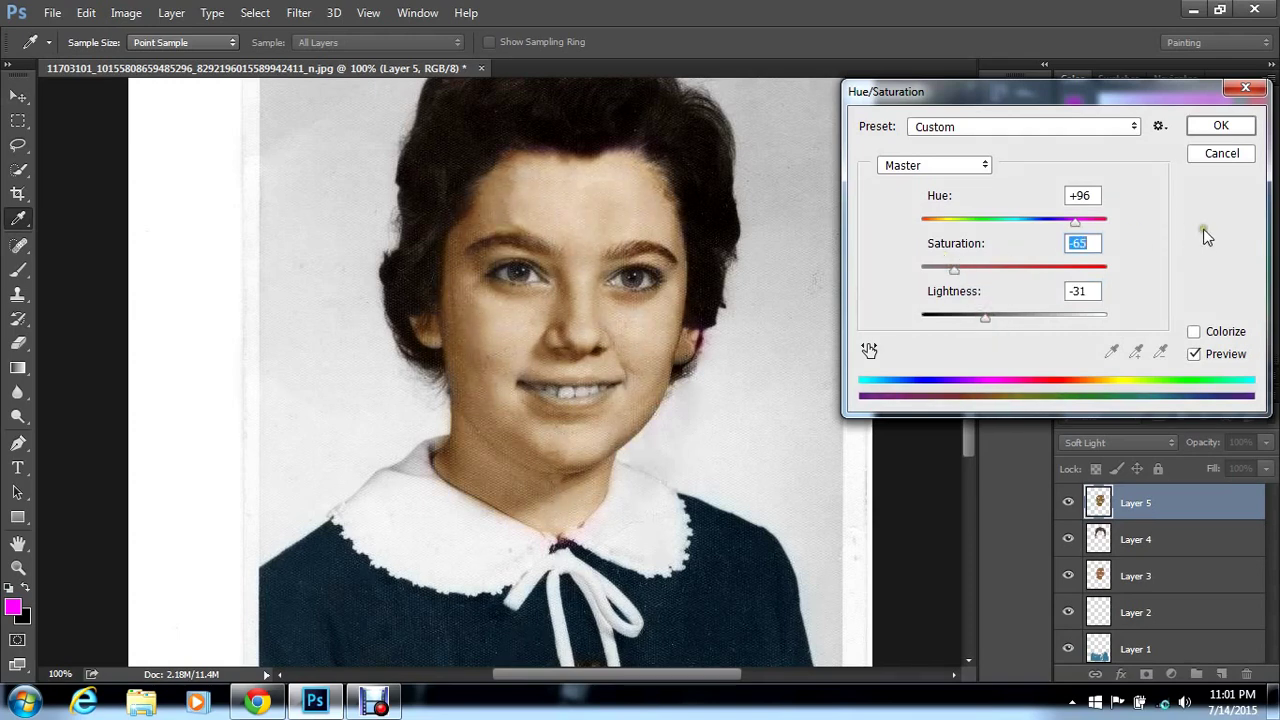
click(1236, 130)
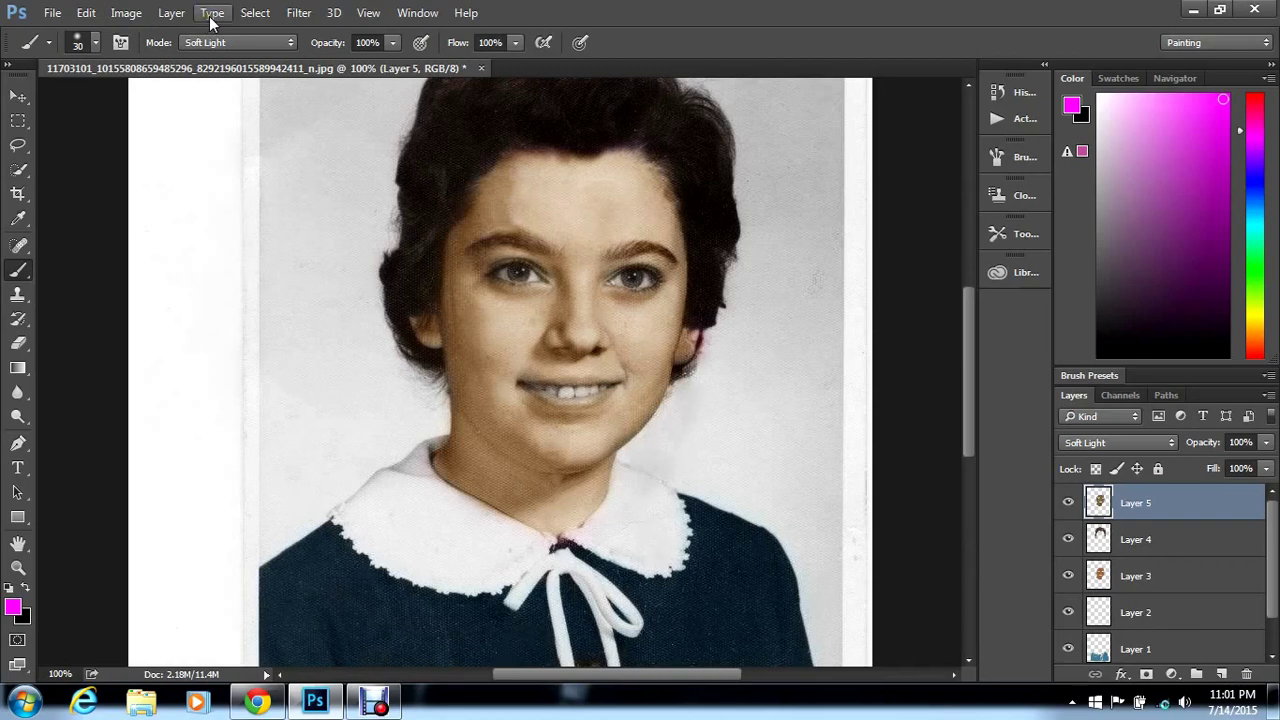
Add a new layer above Layer 5 with its blend mode set to Soft Light
click(171, 13)
mouse_move(240, 13)
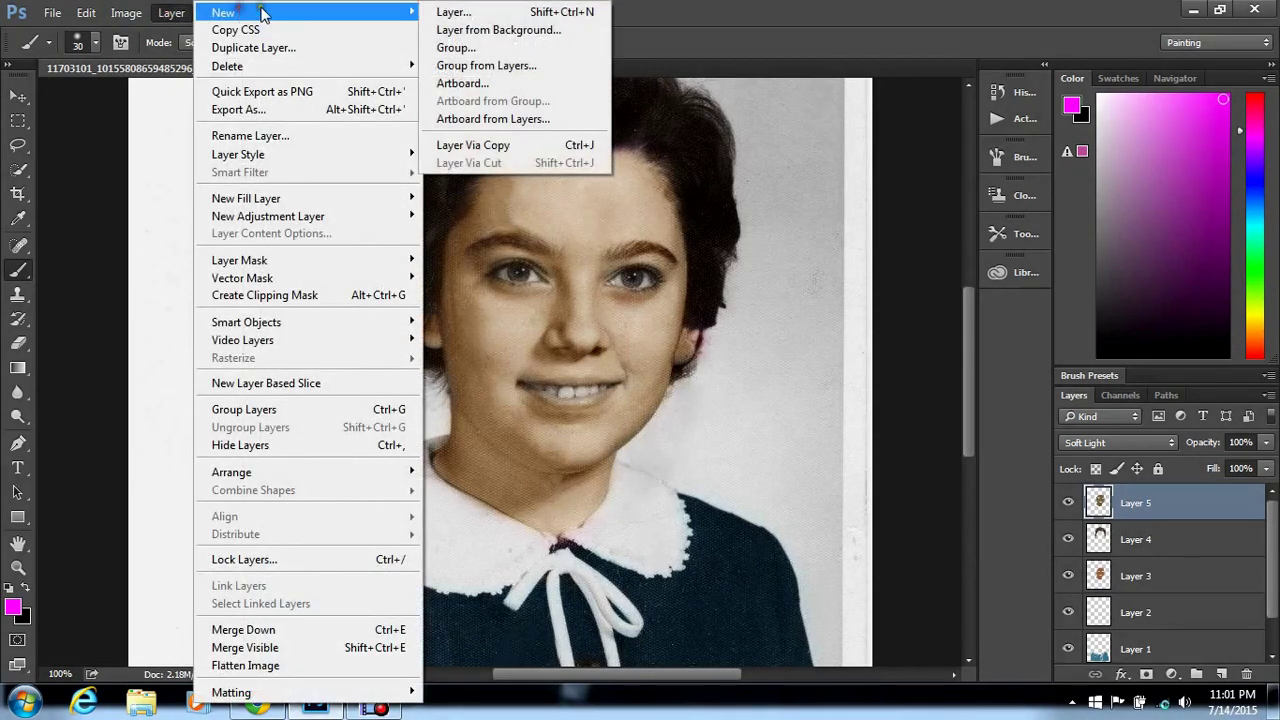
click(455, 14)
click(600, 291)
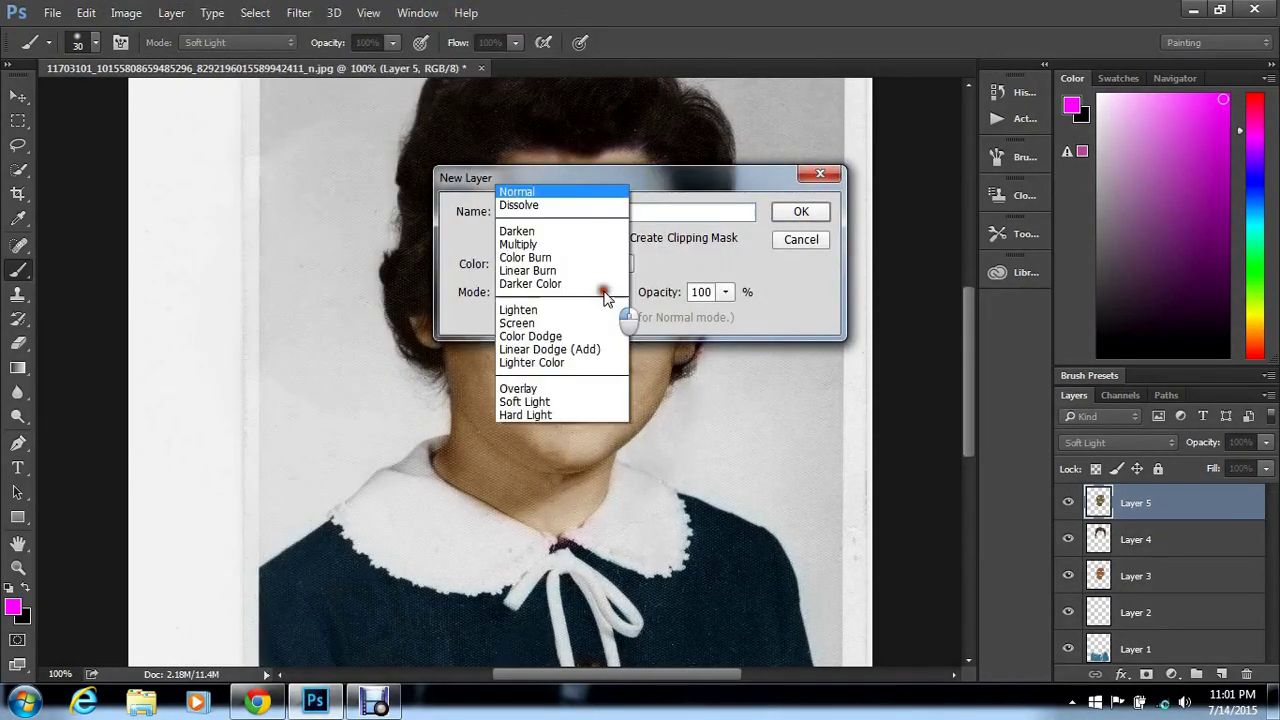
click(580, 217)
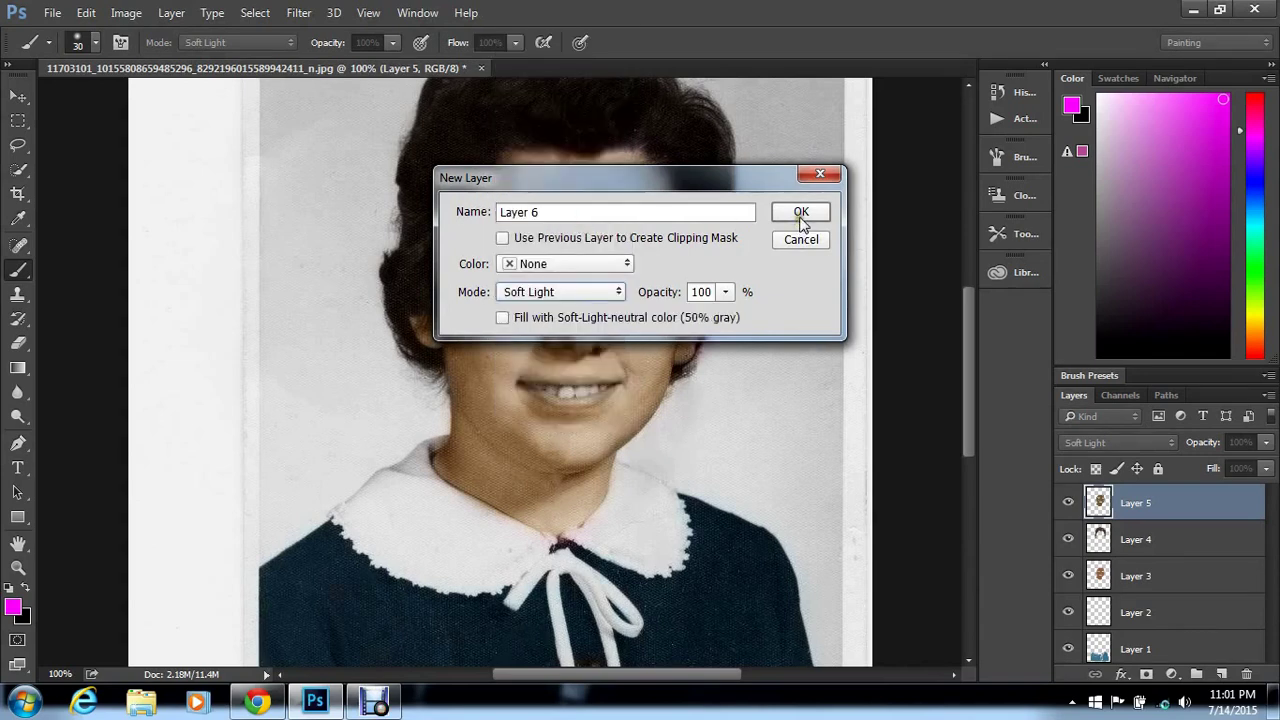
click(801, 211)
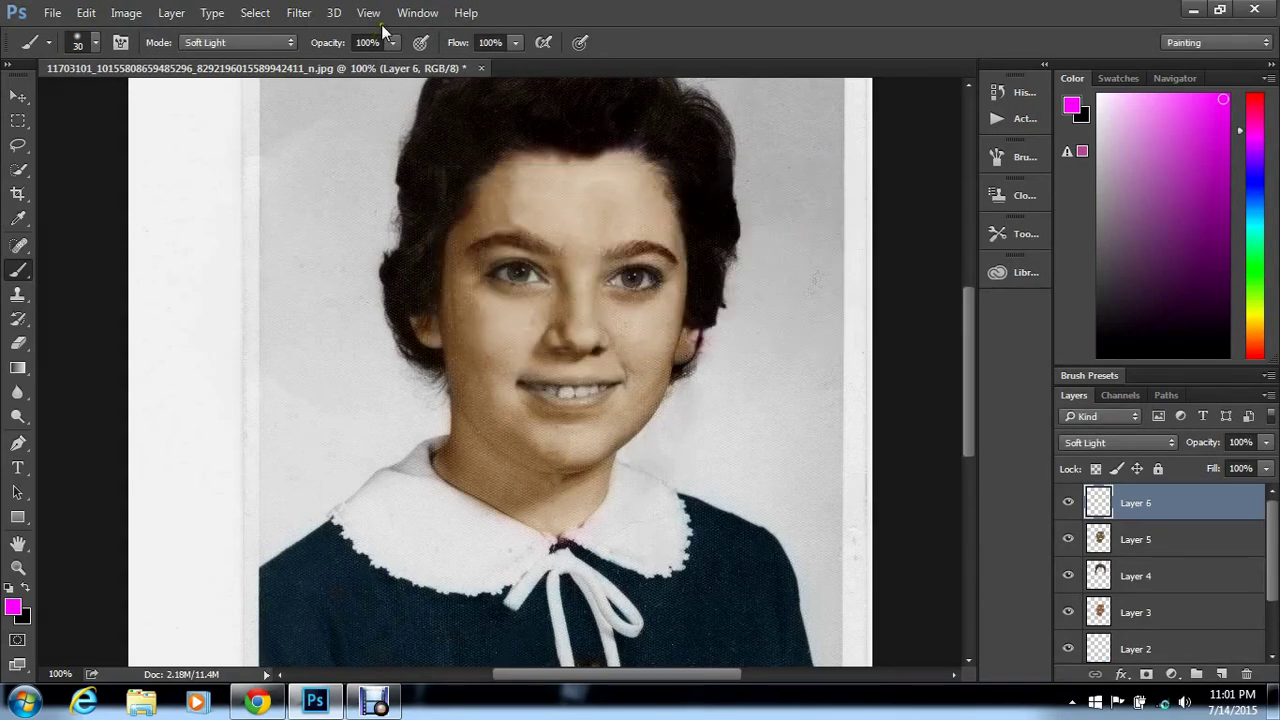
Paint the irises of both eyes magenta on Layer 6 with a 10 px Brush
click(381, 20)
click(429, 150)
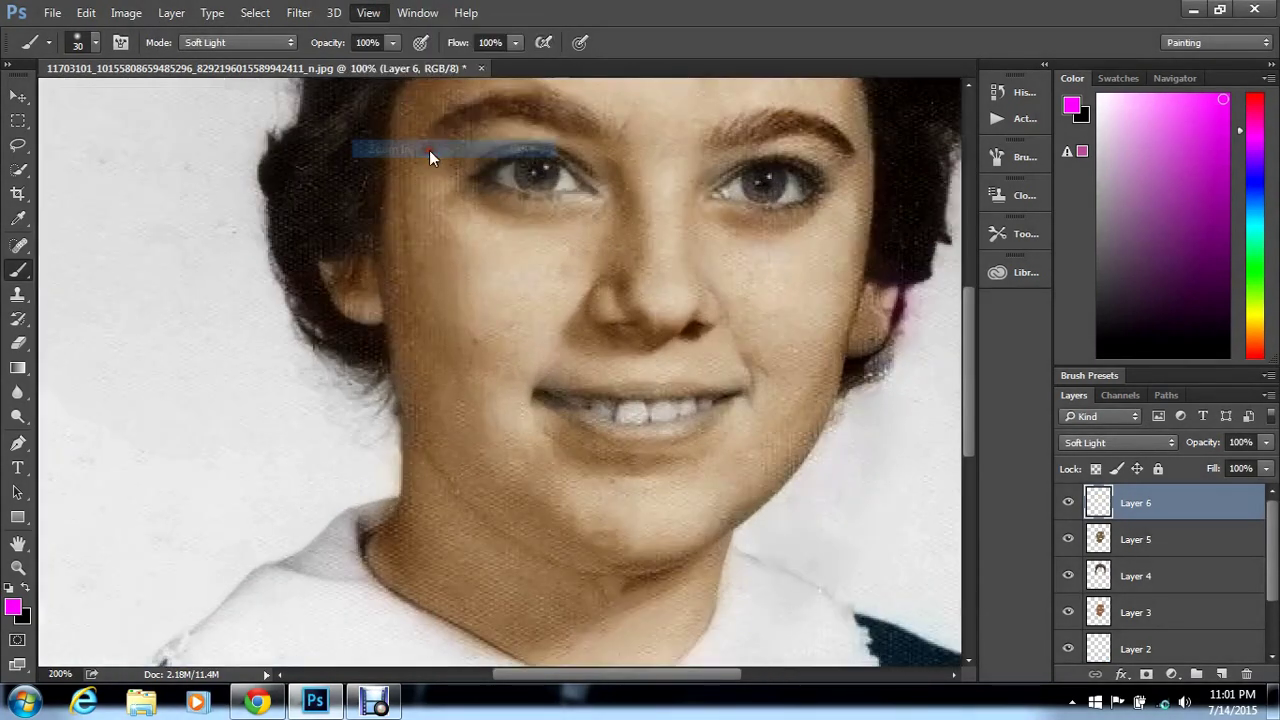
drag(972, 354, 971, 329)
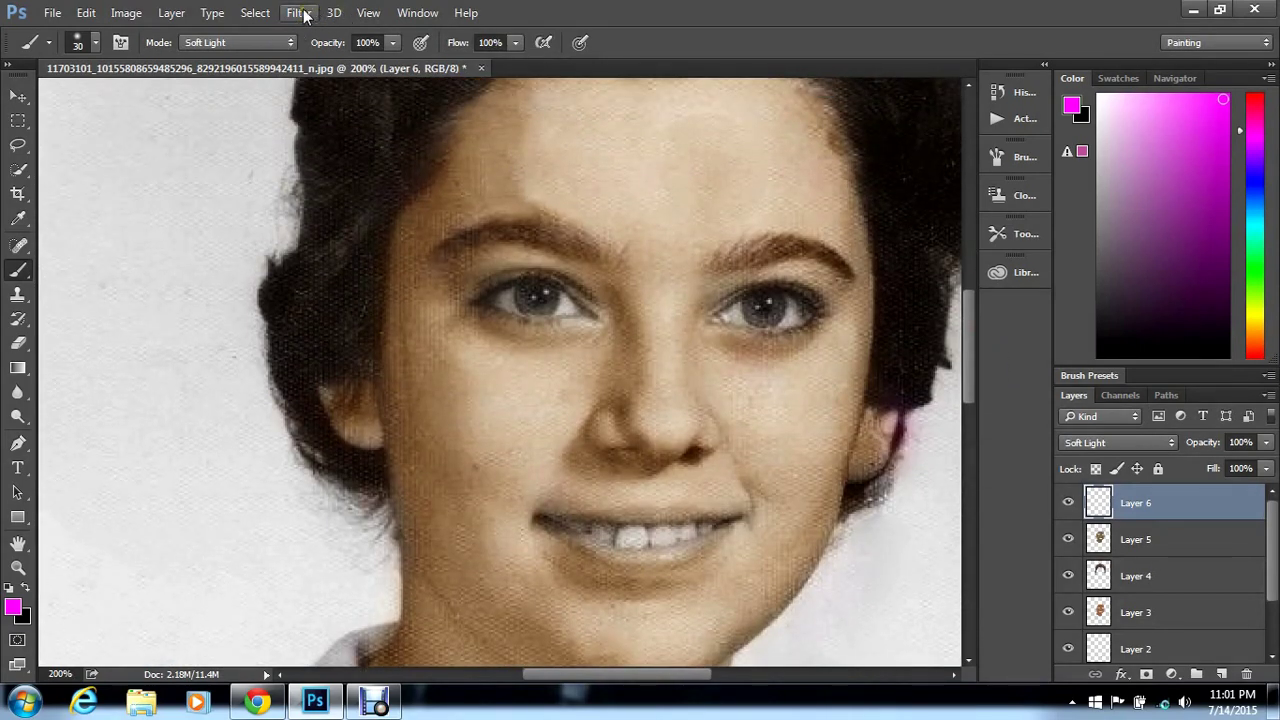
click(369, 13)
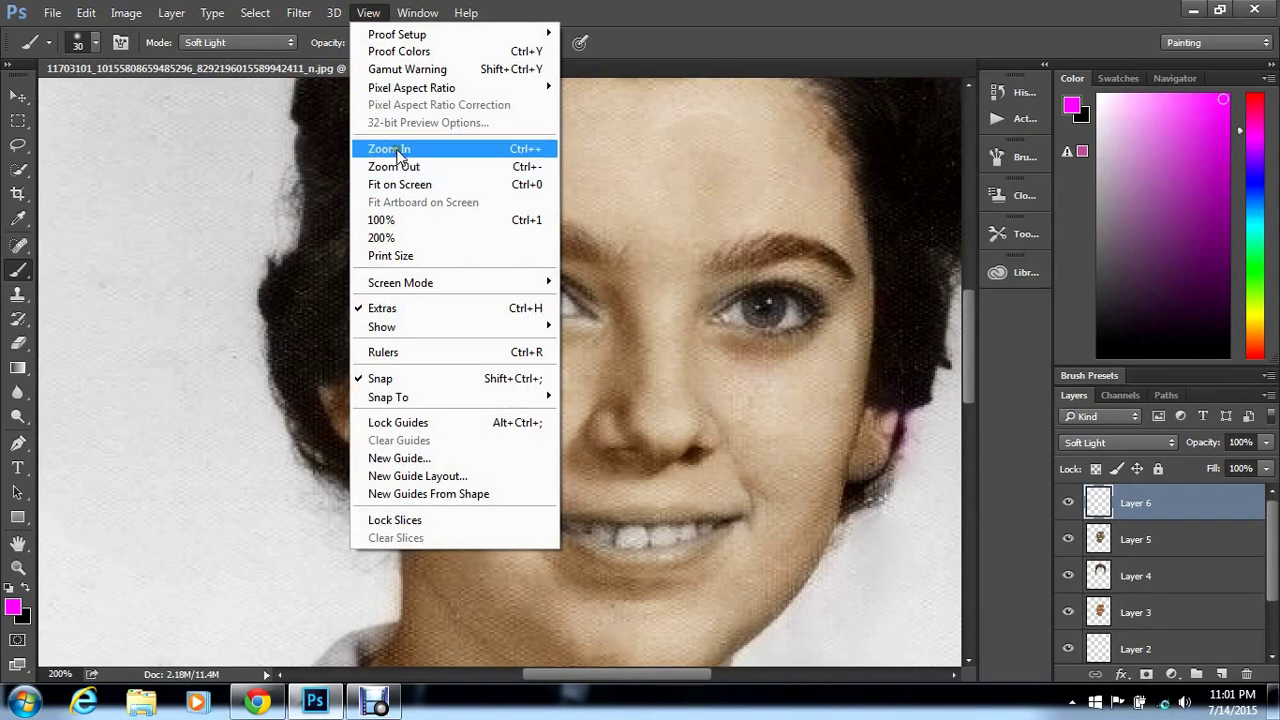
click(397, 150)
click(371, 16)
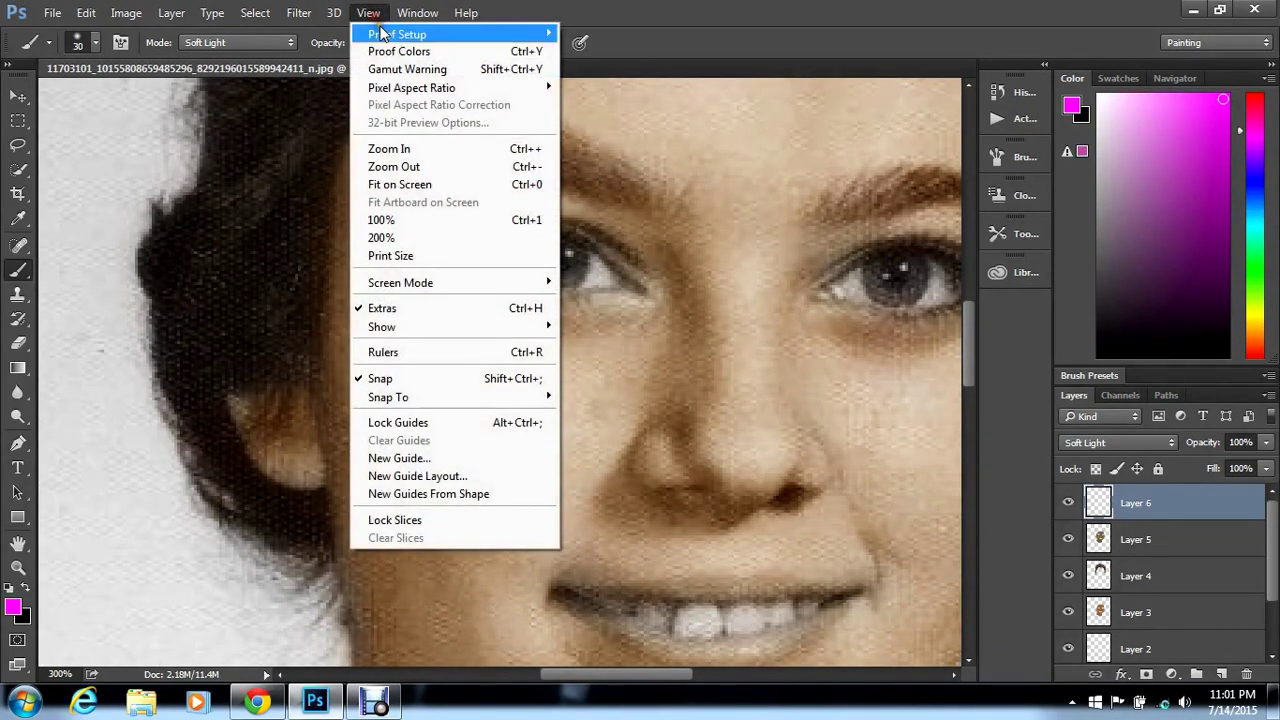
click(416, 149)
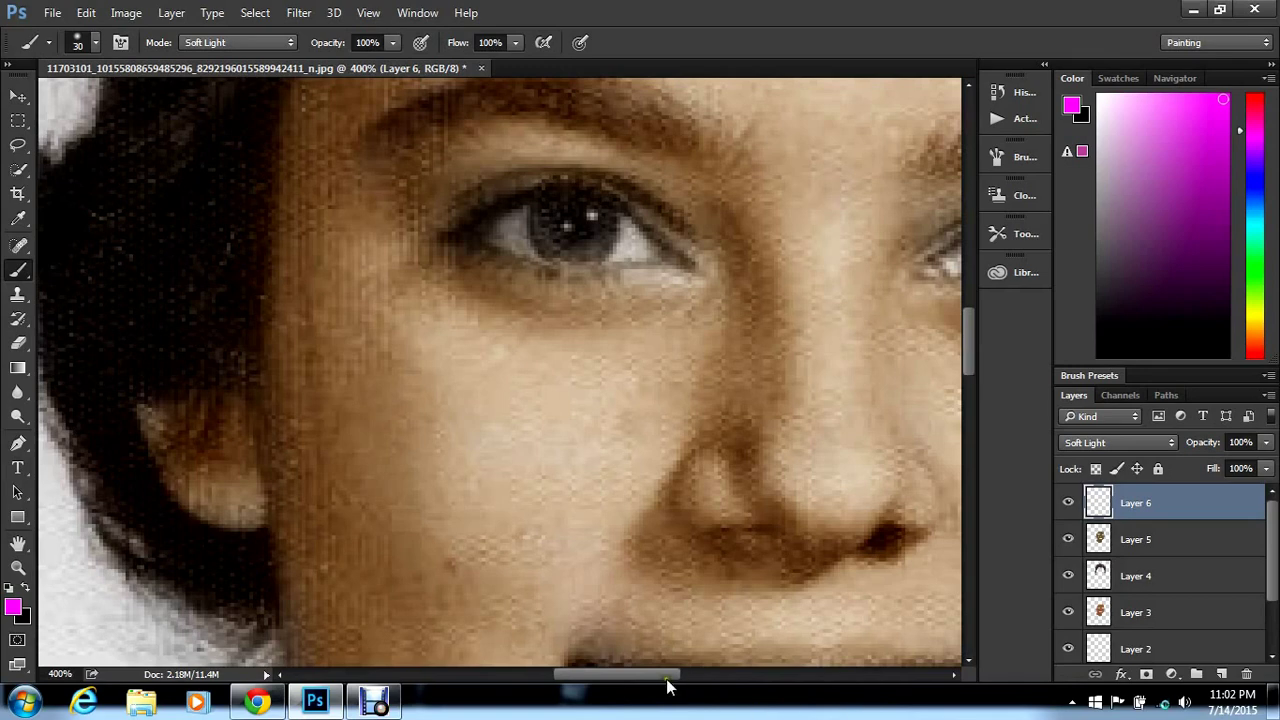
drag(668, 686, 706, 680)
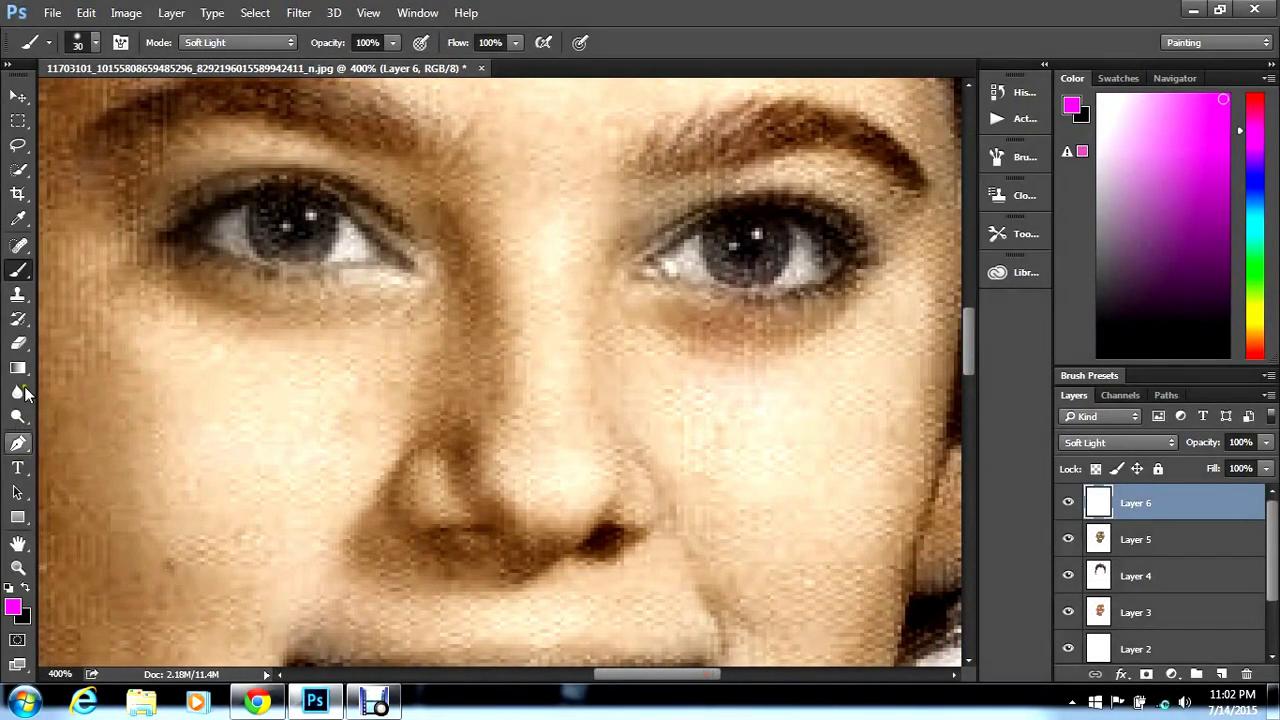
click(95, 48)
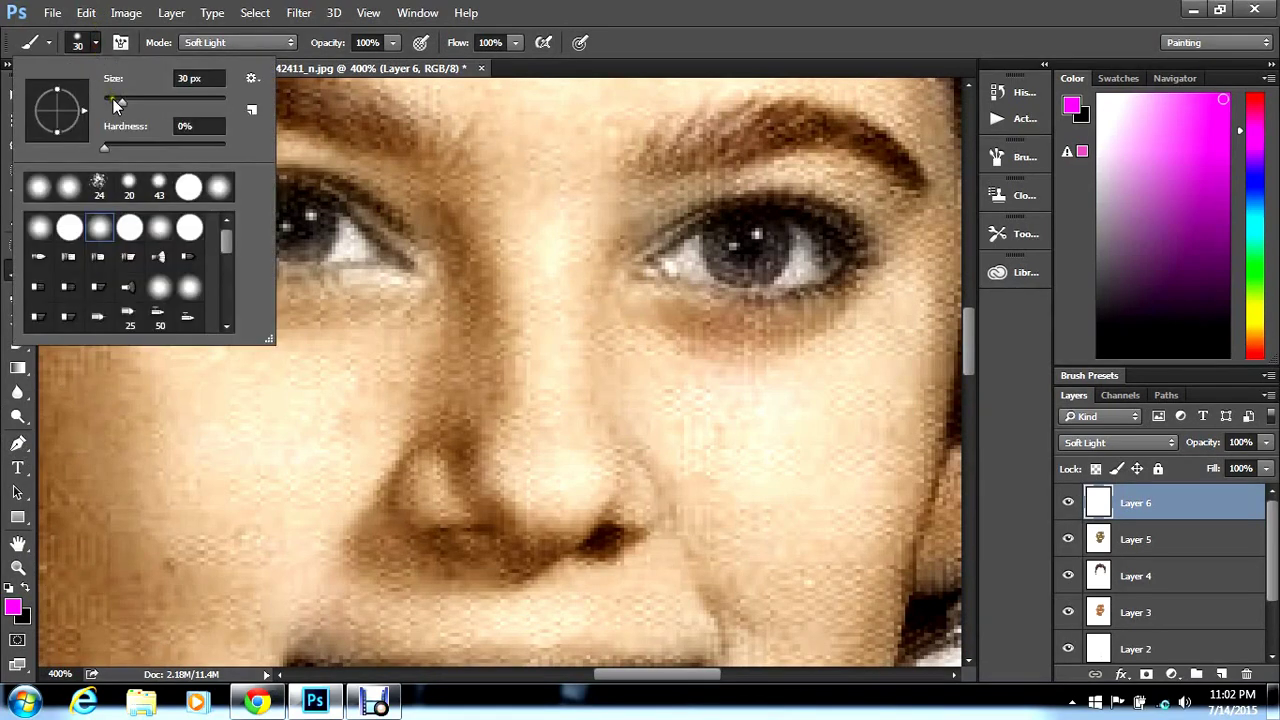
drag(113, 99, 112, 102)
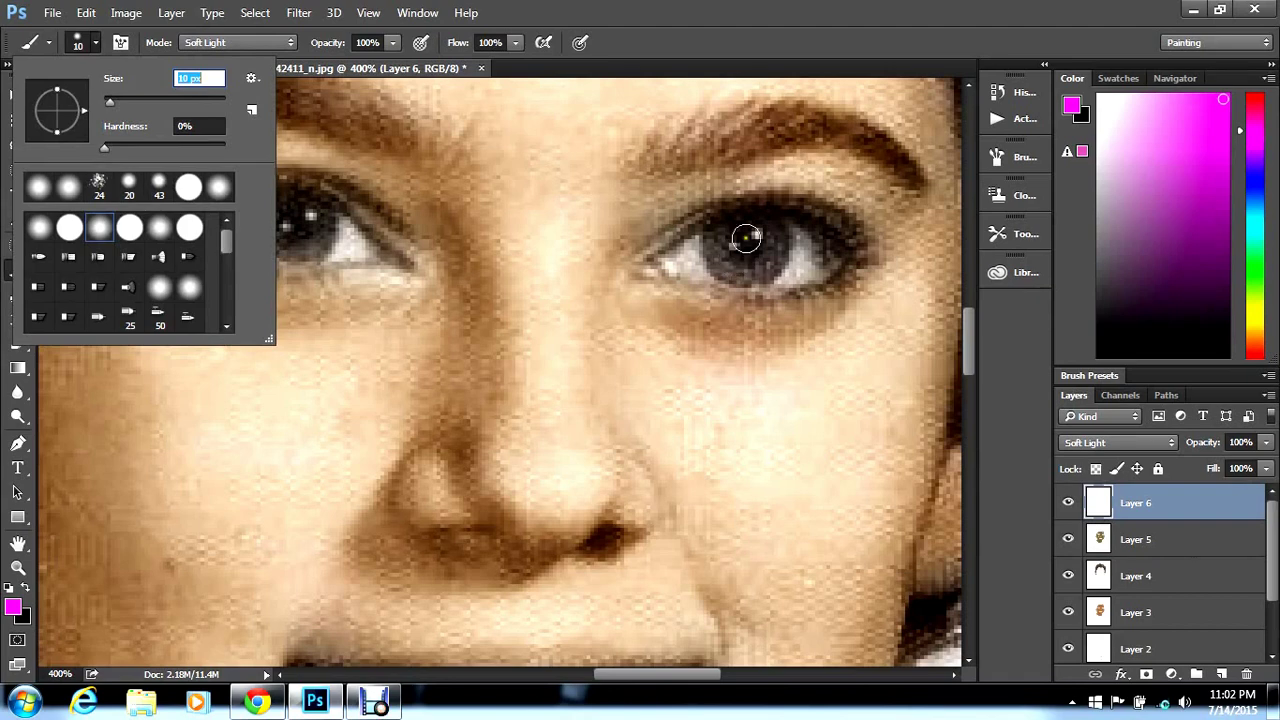
click(736, 261)
mouse_move(736, 261)
mouse_down()
mouse_move(728, 244)
mouse_move(760, 231)
mouse_move(762, 254)
mouse_move(749, 257)
mouse_up()
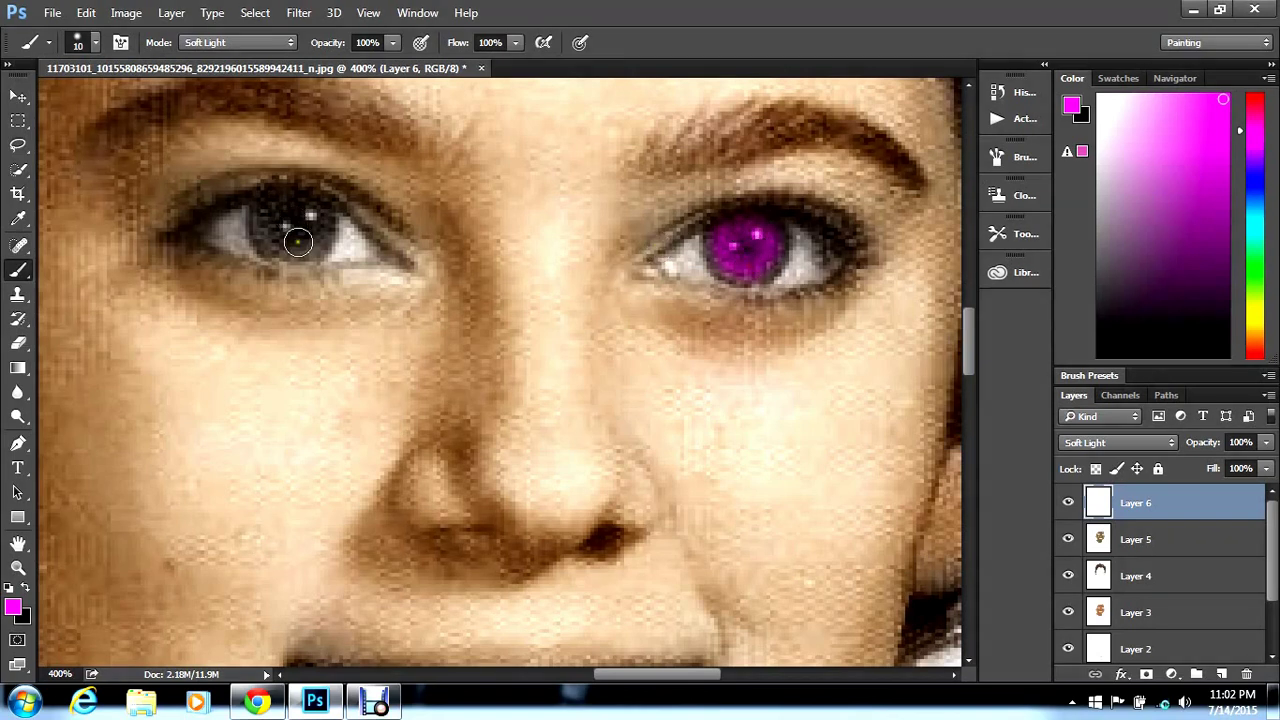
mouse_move(298, 242)
mouse_down()
mouse_move(270, 216)
mouse_move(282, 201)
mouse_move(307, 214)
mouse_move(310, 235)
mouse_move(280, 227)
mouse_up()
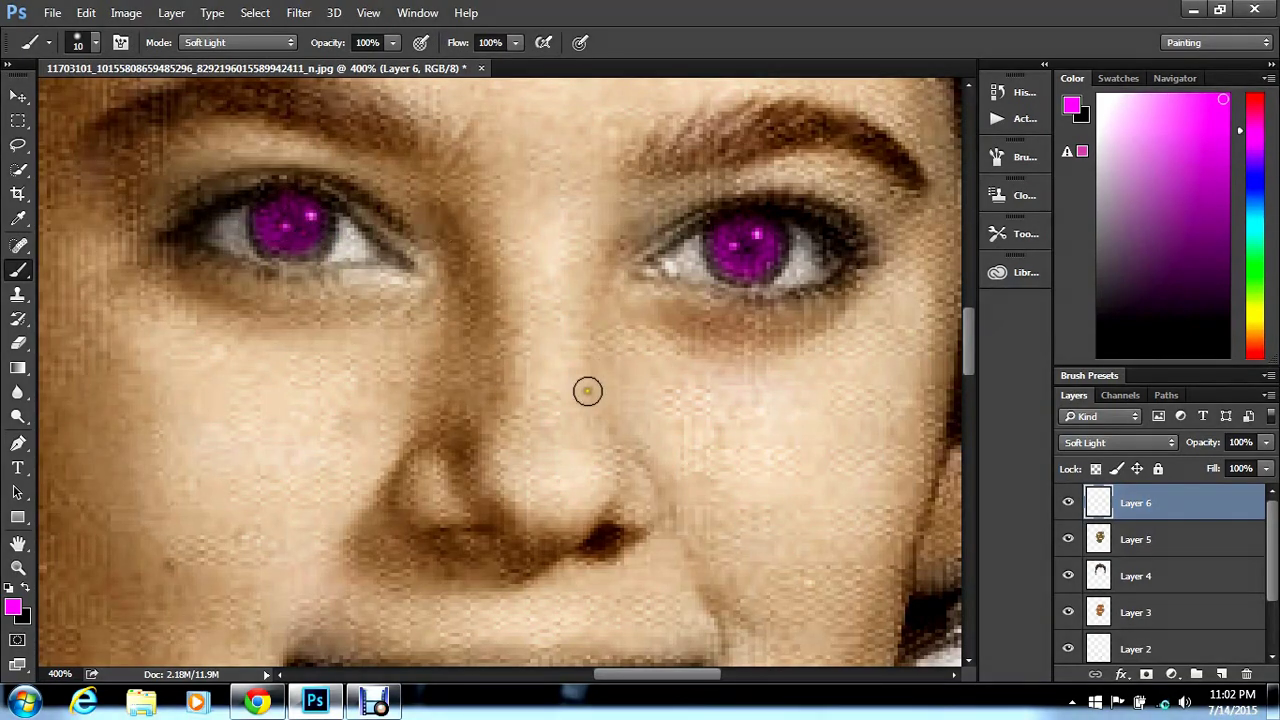
Recolor the painted irises on Layer 6 using Hue/Saturation with Colorize on, Hue 24, Saturation 23 and Lightness -19
key(i)
key(ctrl+u)
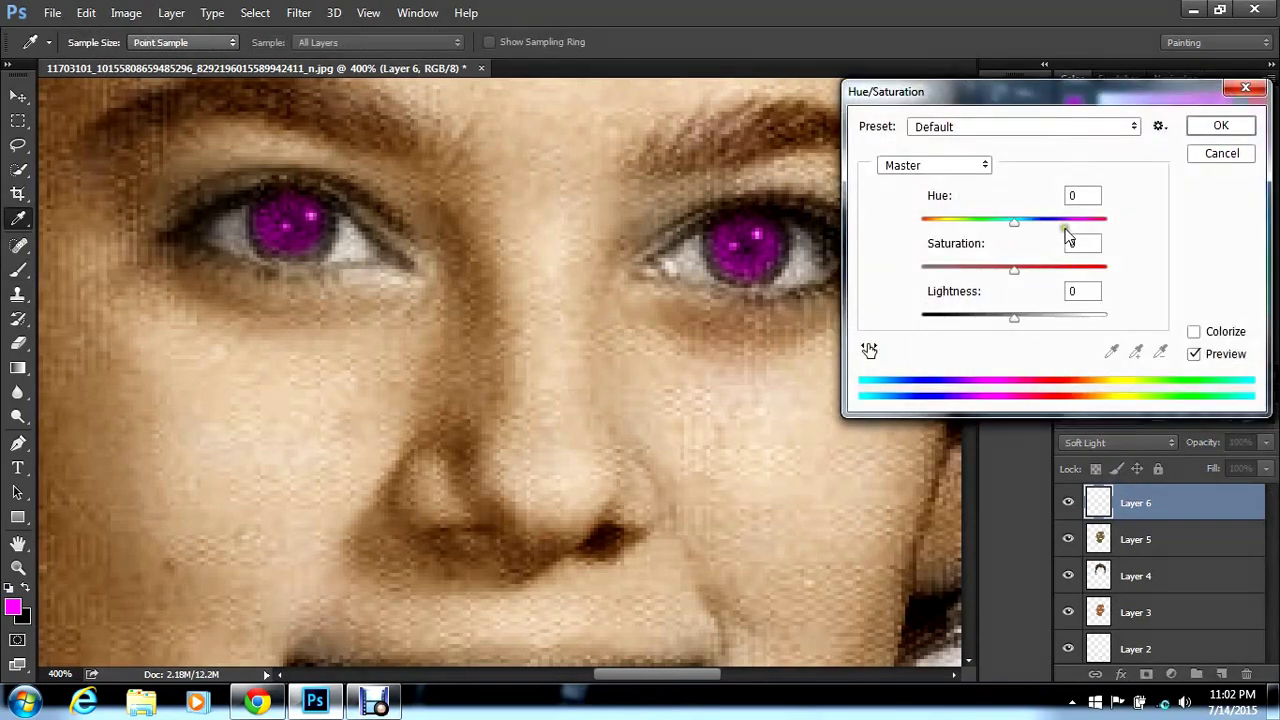
click(1194, 334)
click(933, 221)
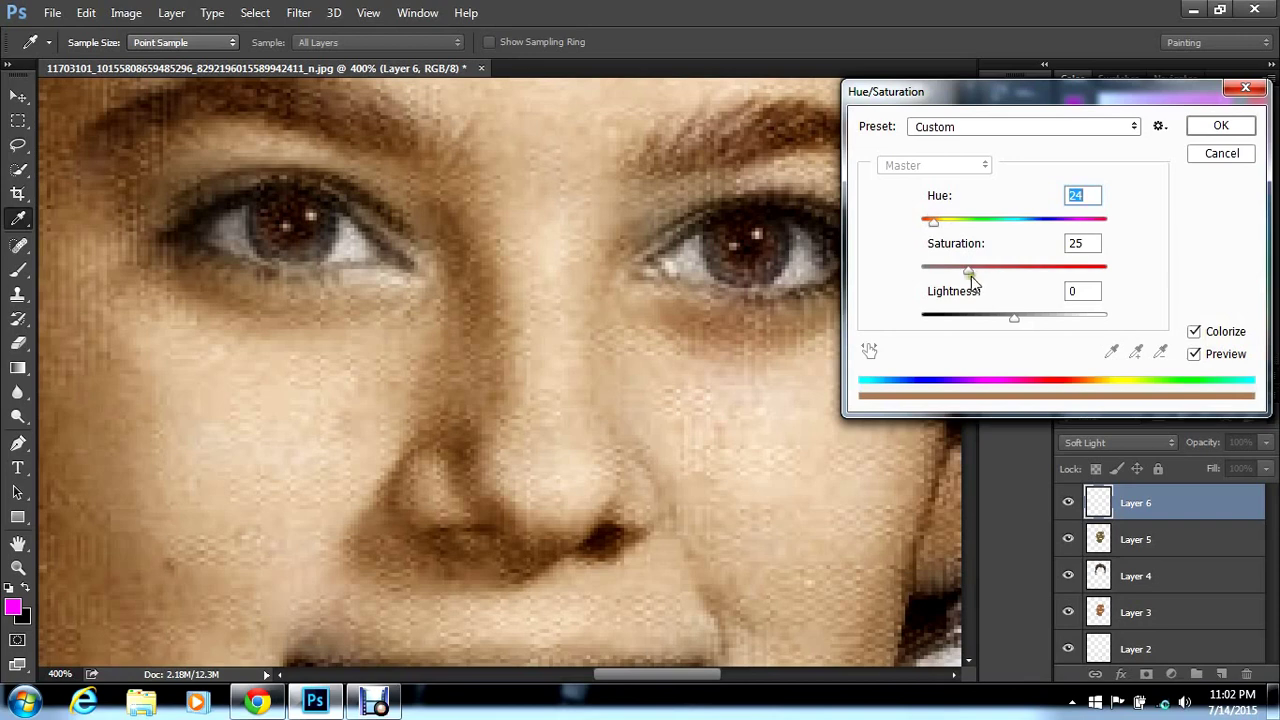
click(996, 314)
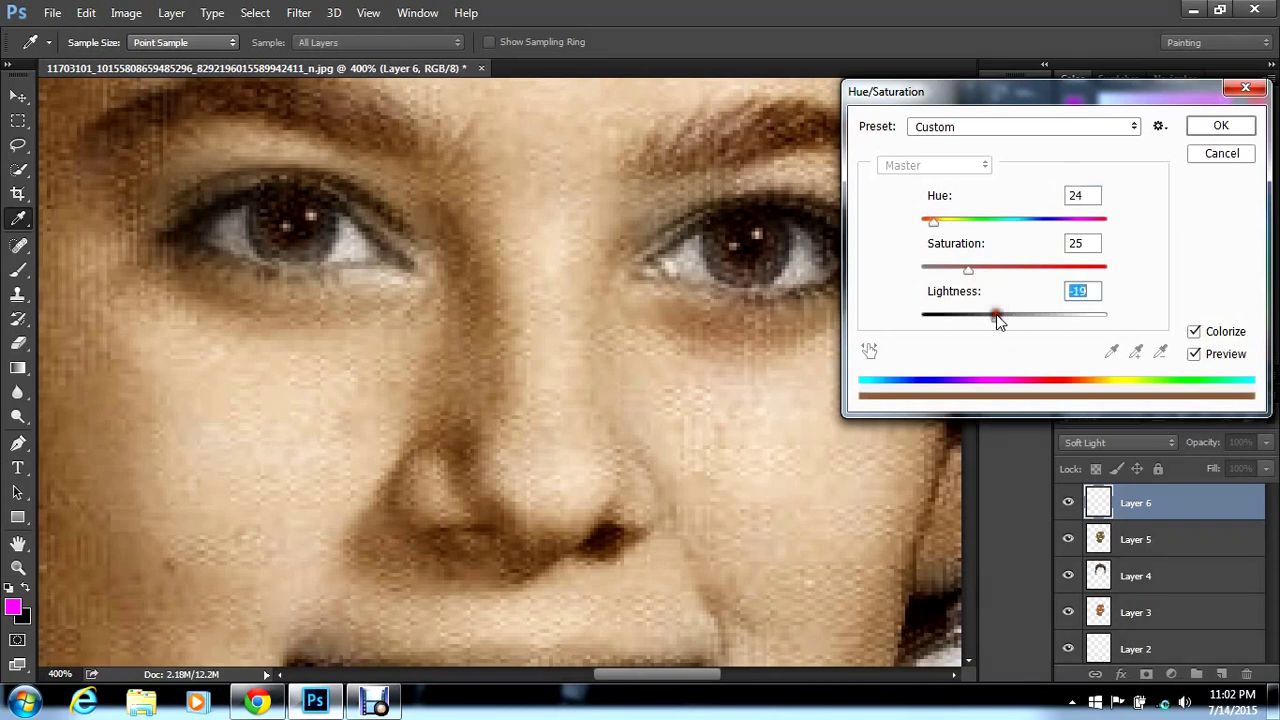
click(955, 268)
drag(956, 272, 965, 273)
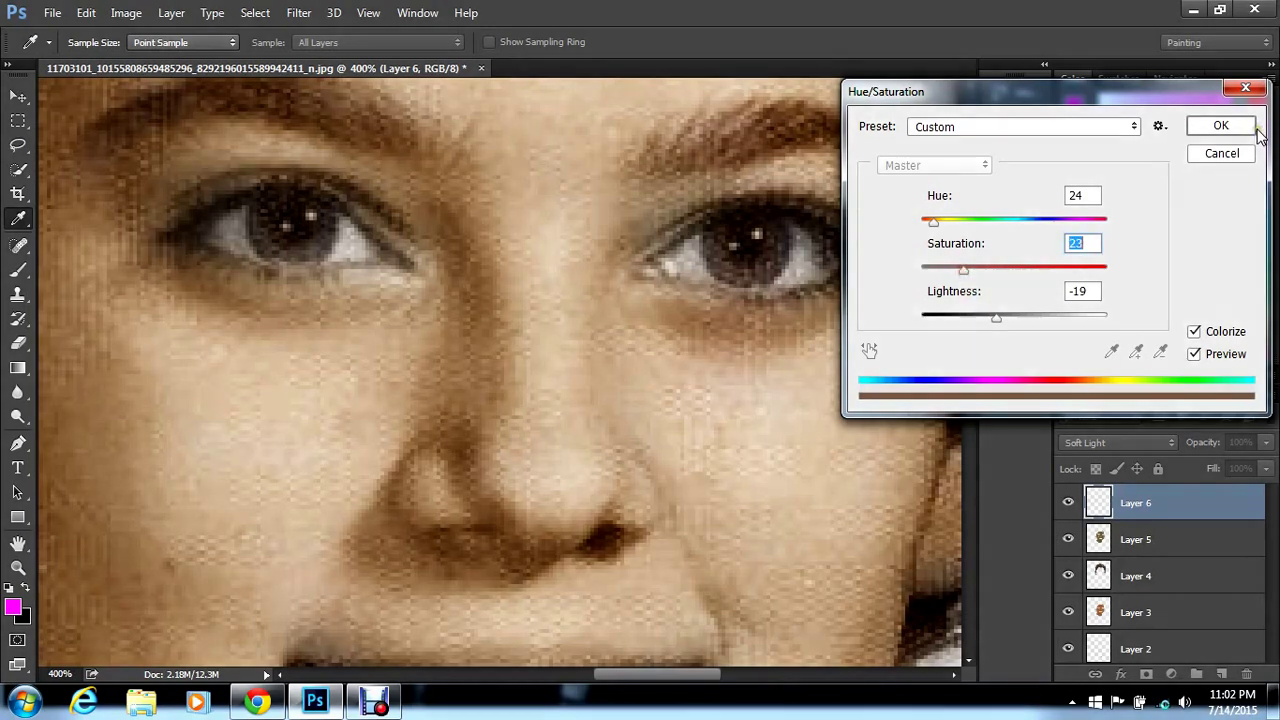
click(1221, 126)
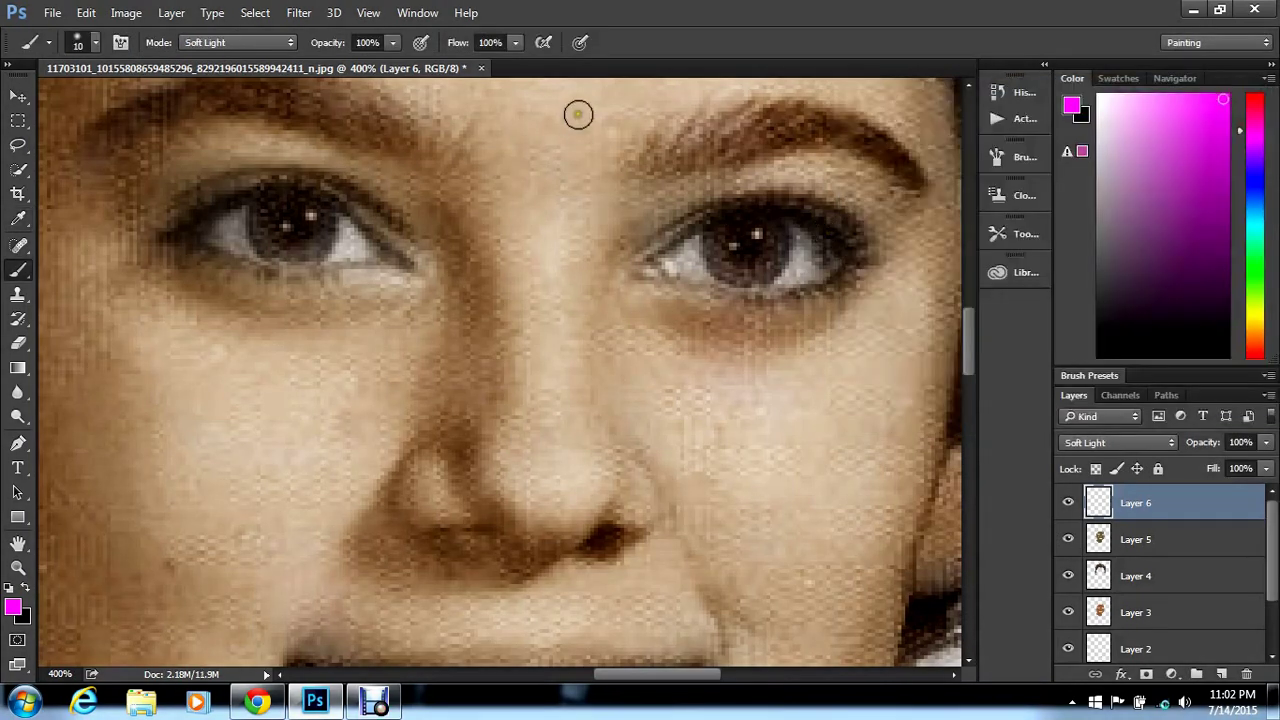
Add a new layer above Layer 6 with its blend mode set to Soft Light
click(172, 12)
mouse_move(300, 12)
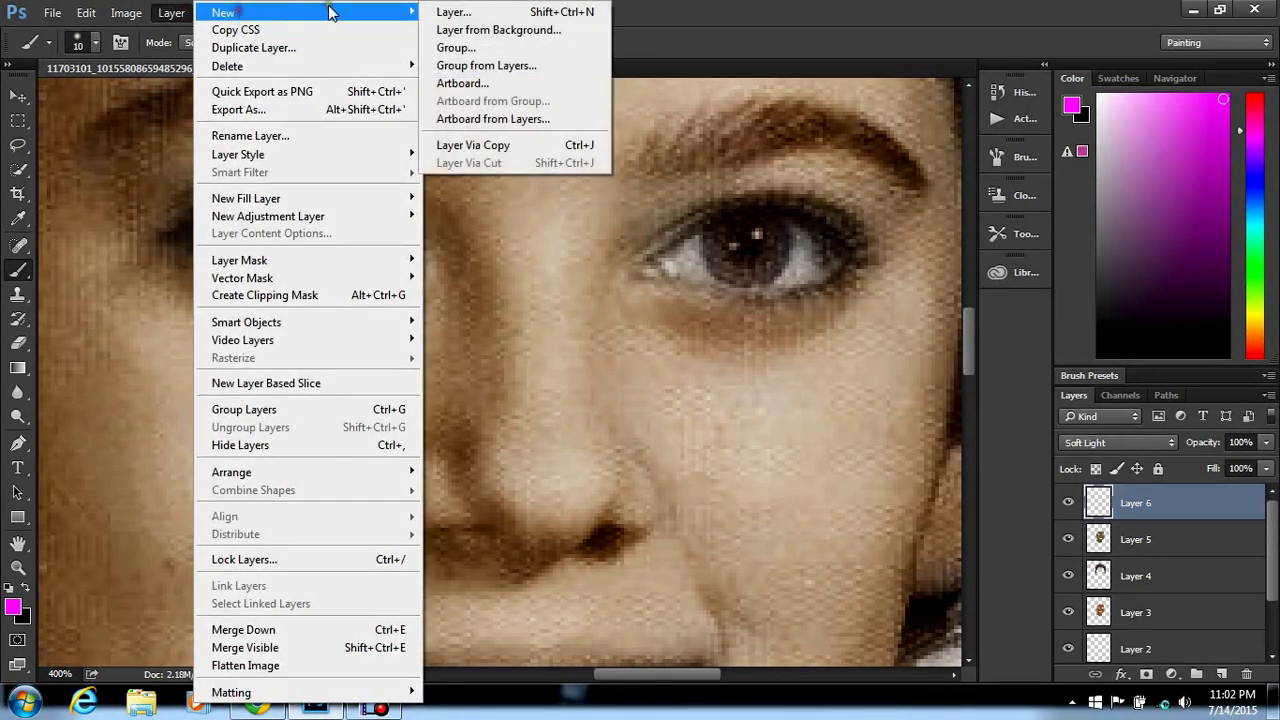
click(481, 14)
click(562, 296)
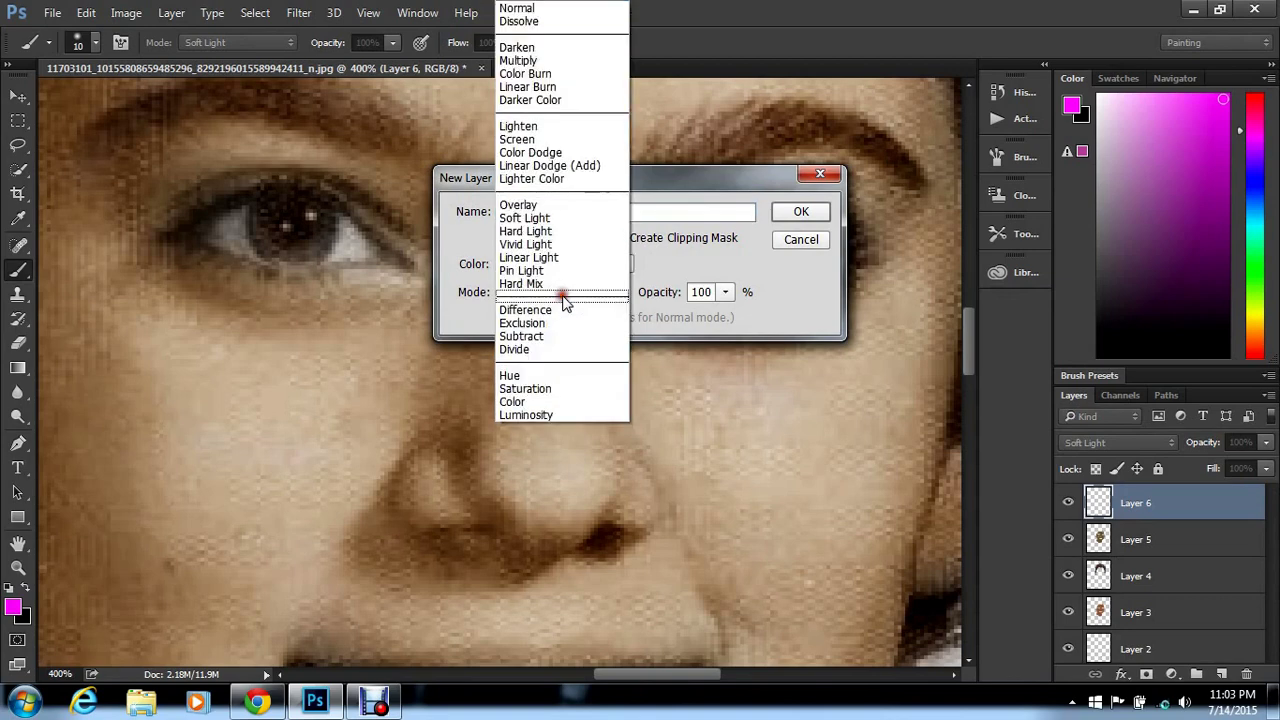
click(525, 217)
click(805, 215)
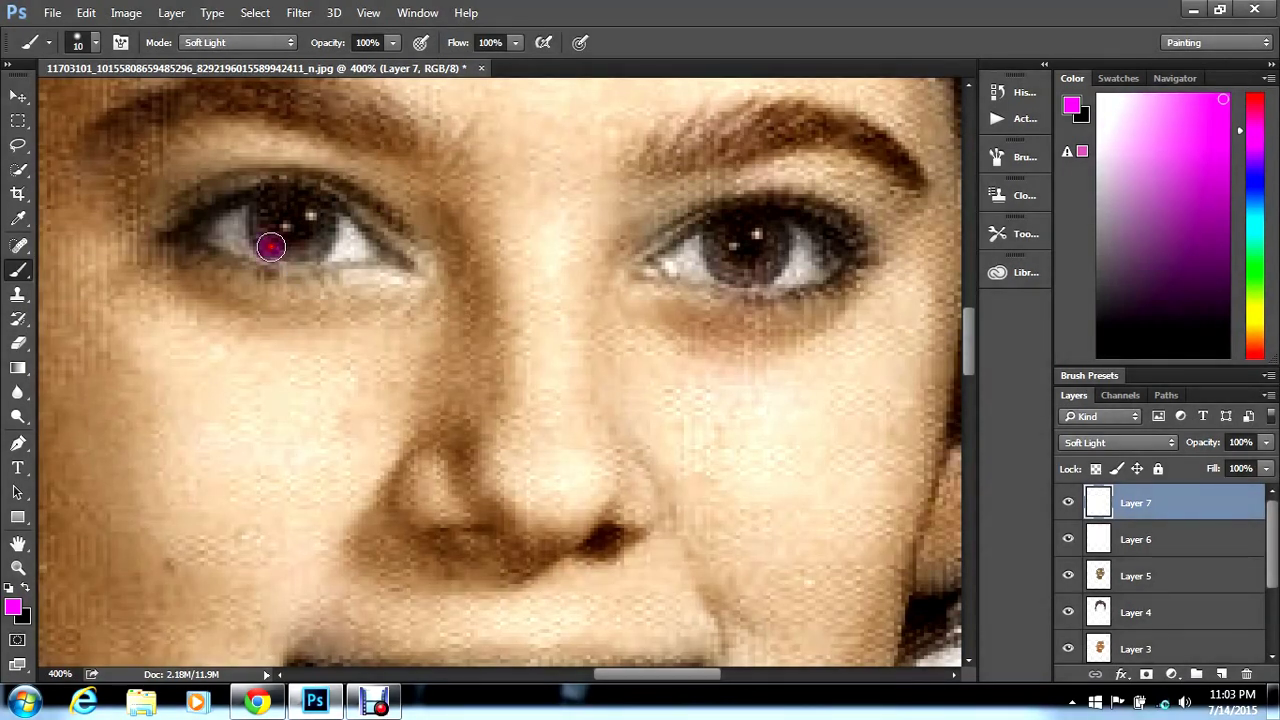
Paint both irises magenta on Layer 7 and recolor them green using Hue/Saturation with Colorize on, Hue 124, lower Saturation and Lightness about +30
mouse_move(269, 245)
mouse_down()
mouse_move(270, 204)
mouse_move(275, 240)
mouse_move(315, 240)
mouse_move(321, 219)
mouse_move(283, 200)
mouse_up()
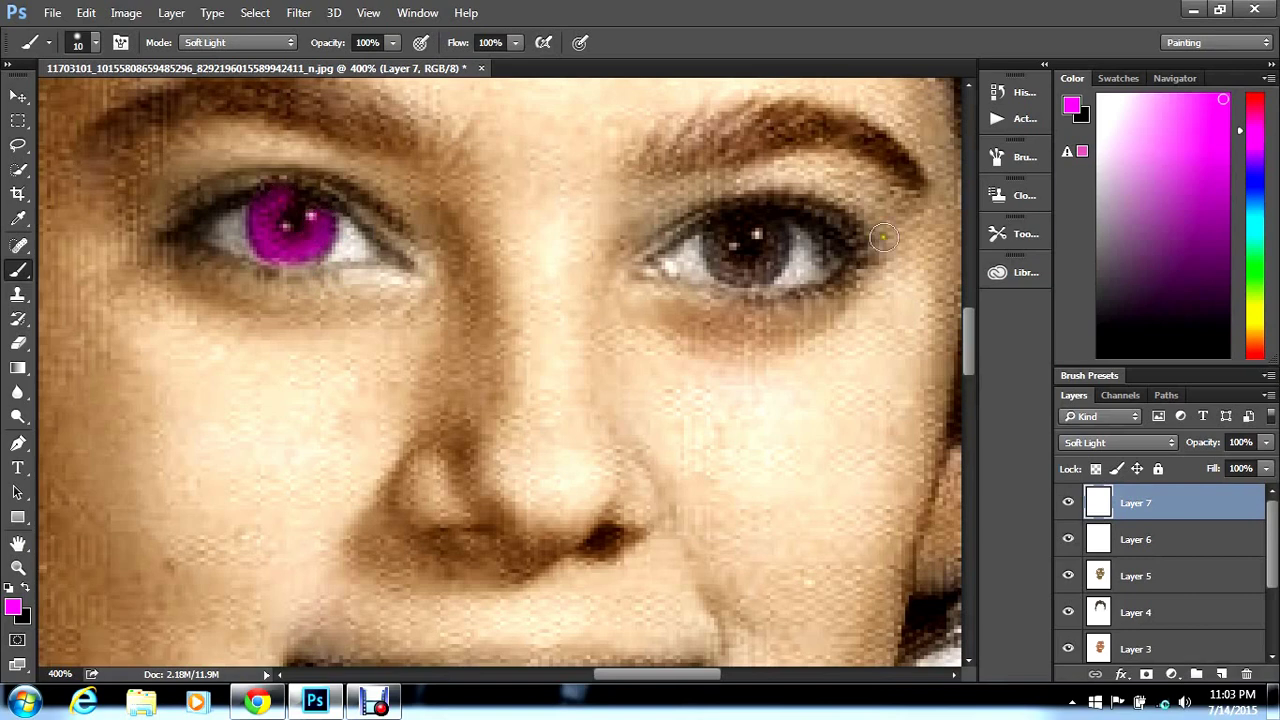
mouse_move(712, 240)
mouse_down()
mouse_move(714, 259)
mouse_move(758, 268)
mouse_move(786, 234)
mouse_move(766, 220)
mouse_up()
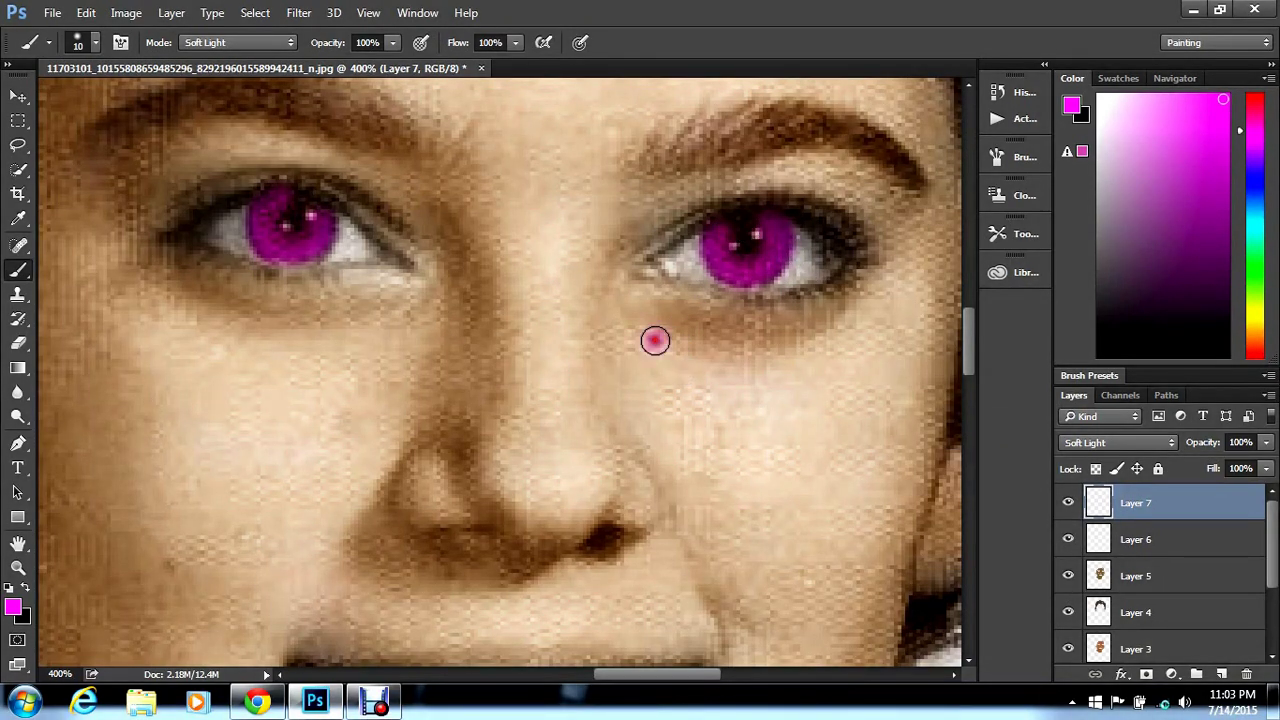
key(ctrl+u)
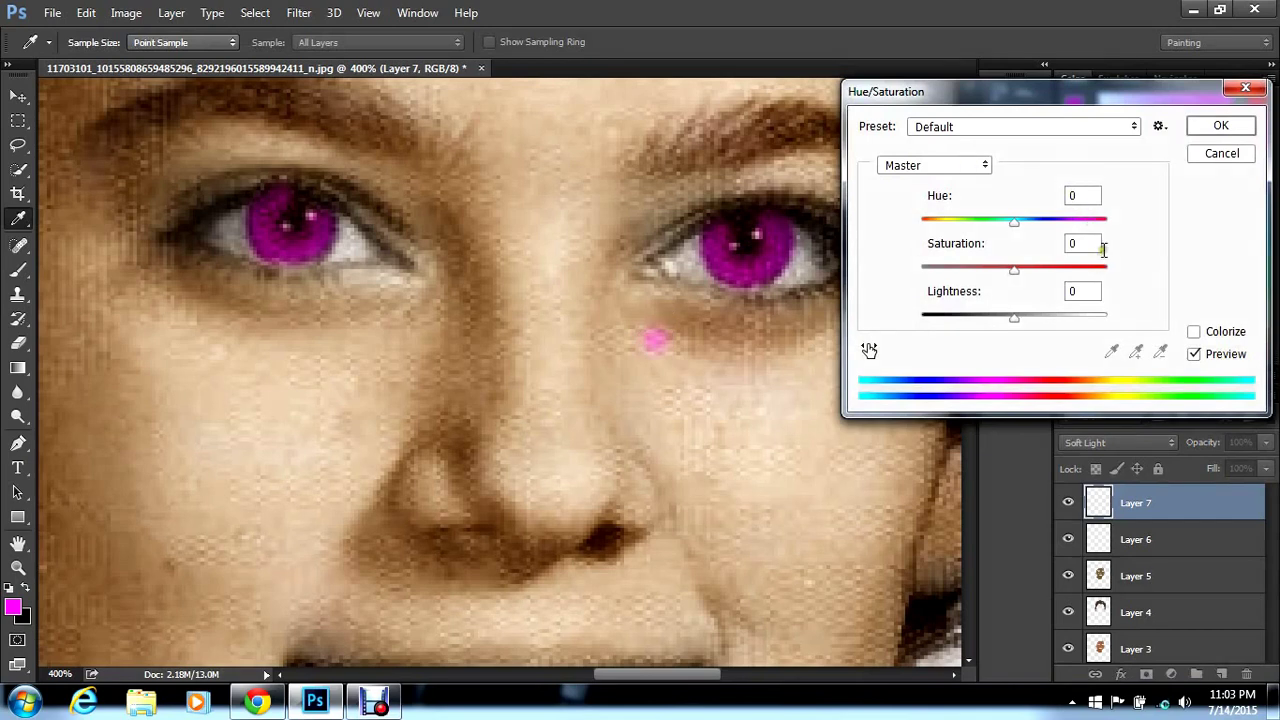
click(1196, 331)
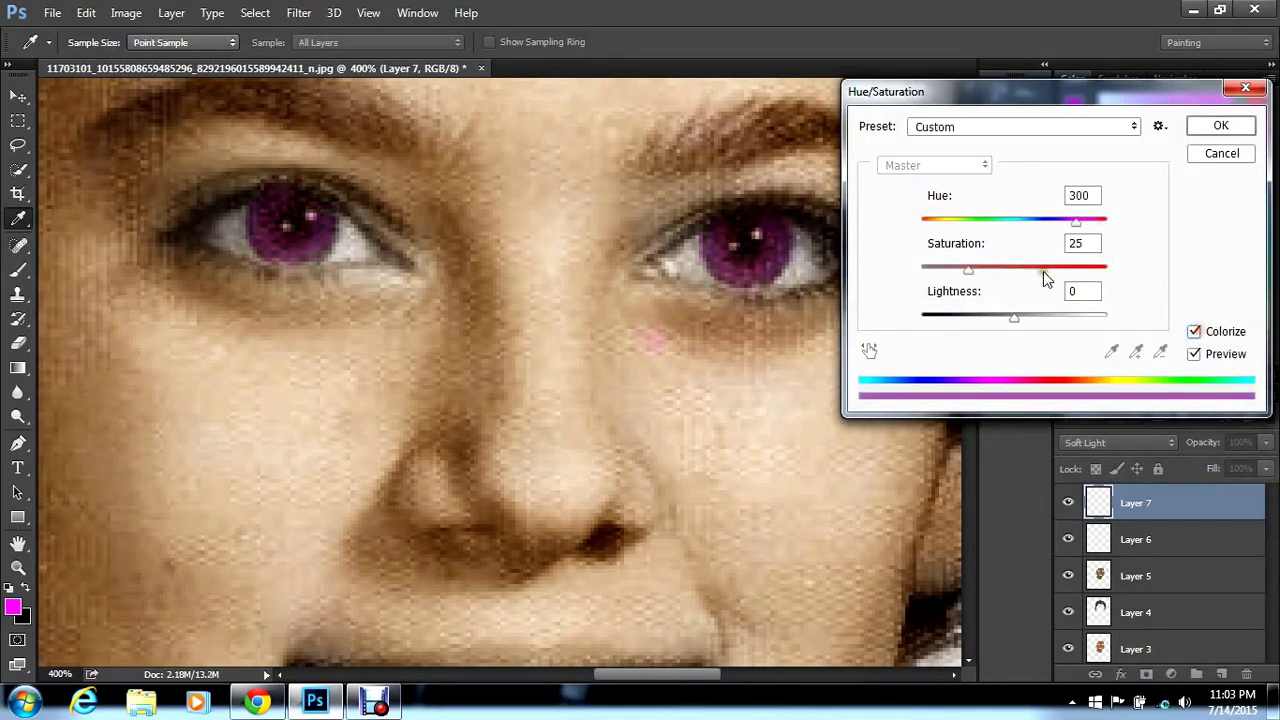
click(986, 221)
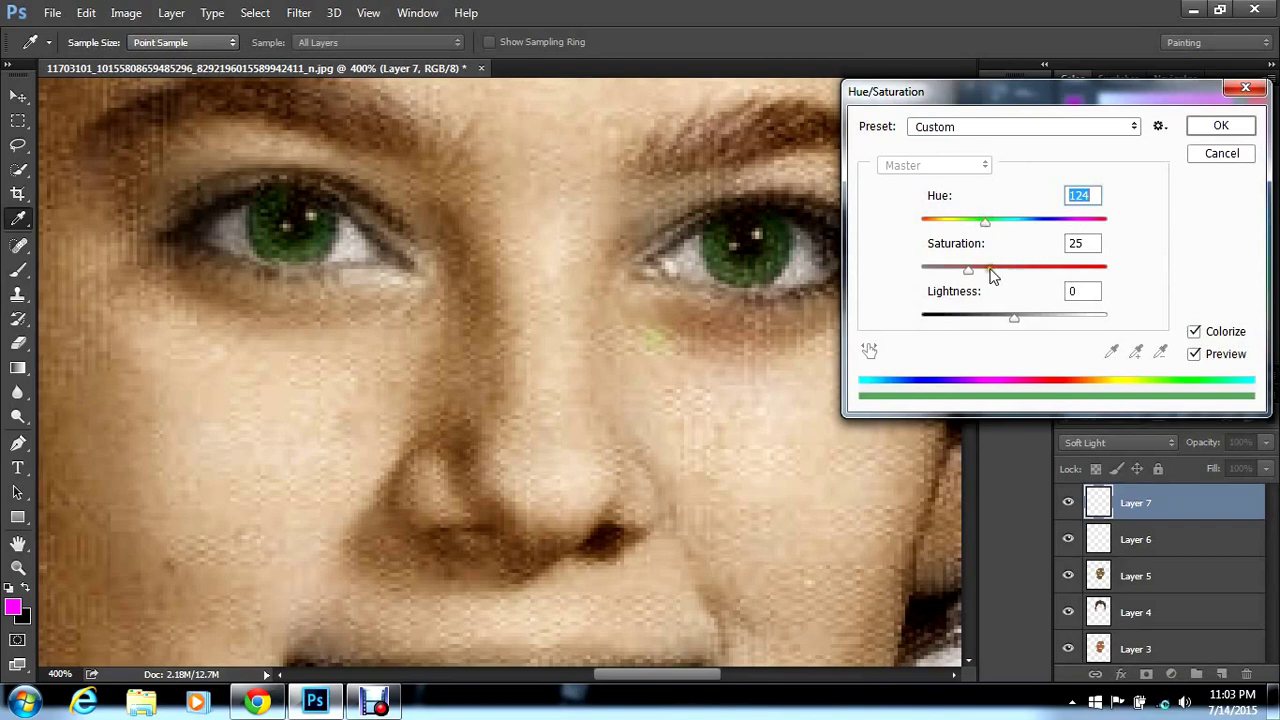
click(1042, 315)
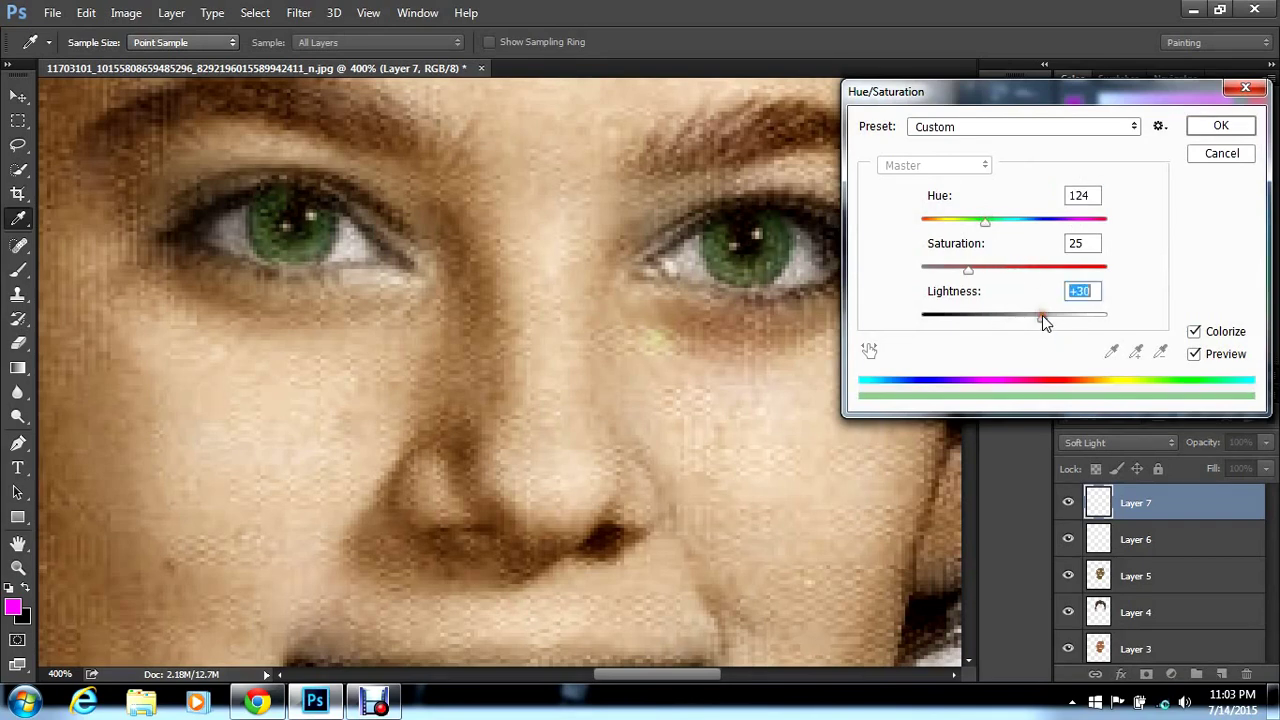
drag(1042, 315, 1041, 316)
click(953, 266)
click(1224, 126)
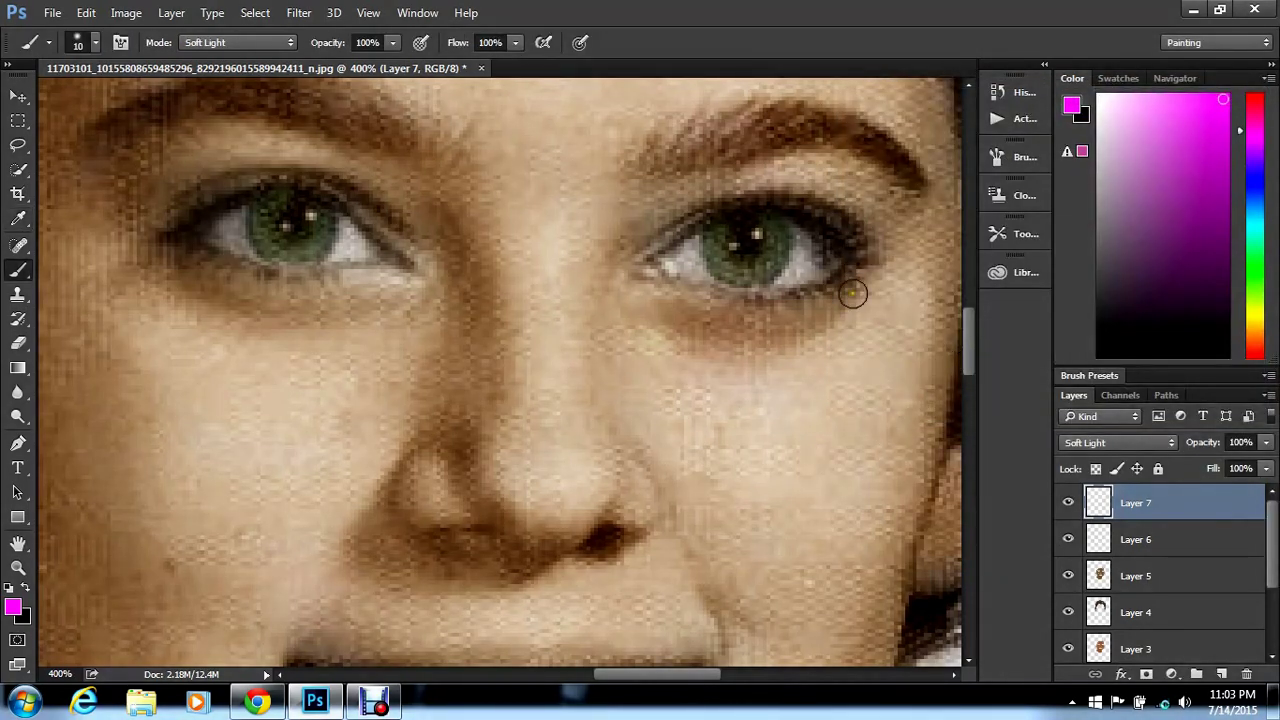
Add a new layer above Layer 7 with its blend mode set to Soft Light
click(171, 12)
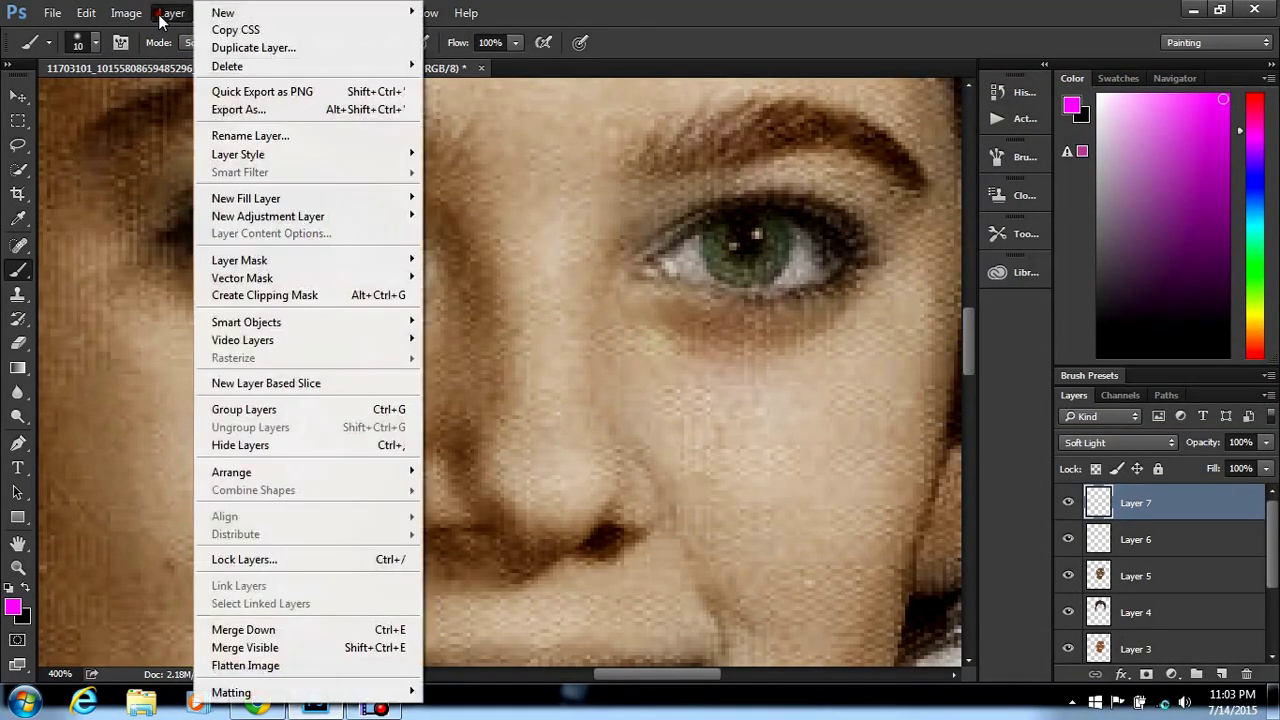
mouse_move(225, 12)
click(469, 12)
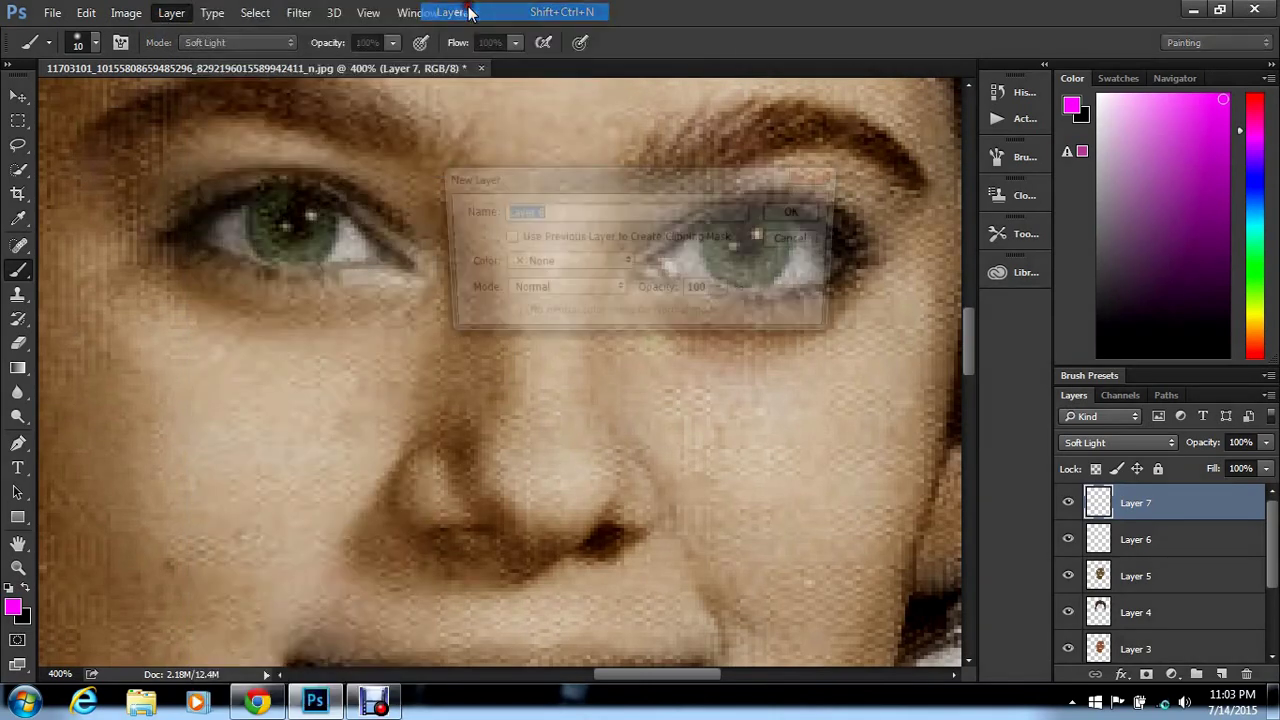
click(569, 292)
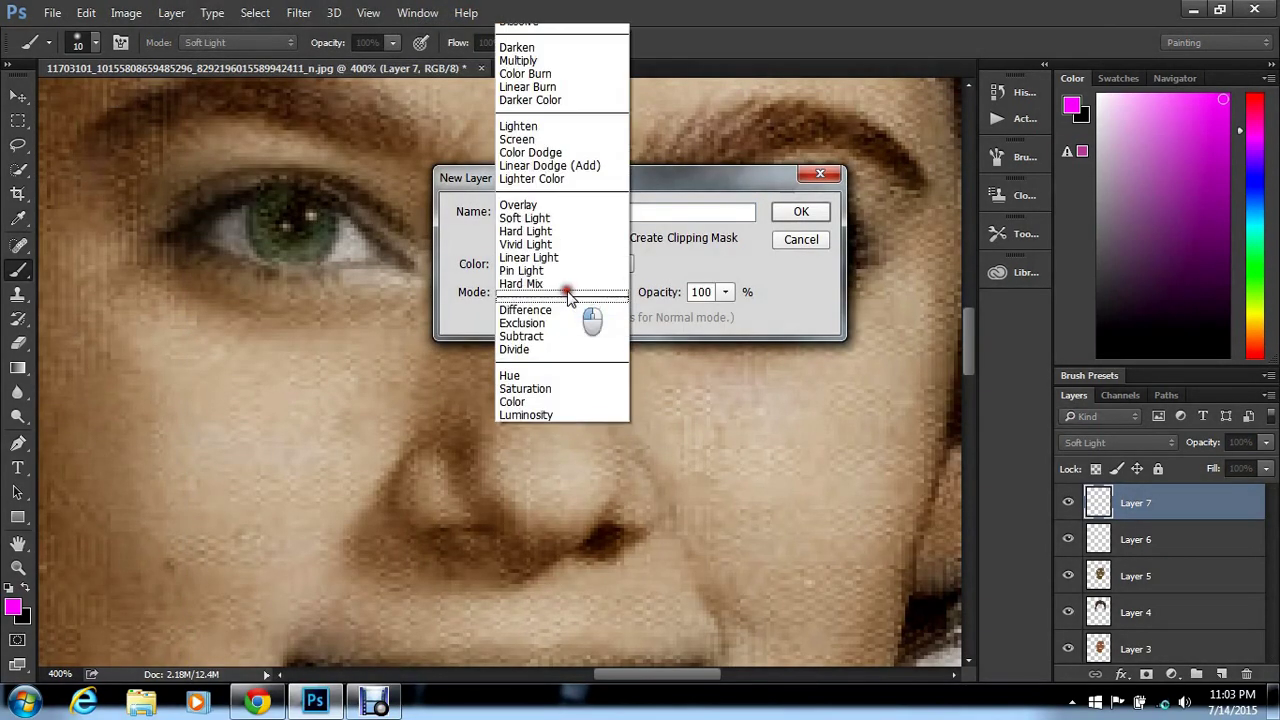
click(562, 229)
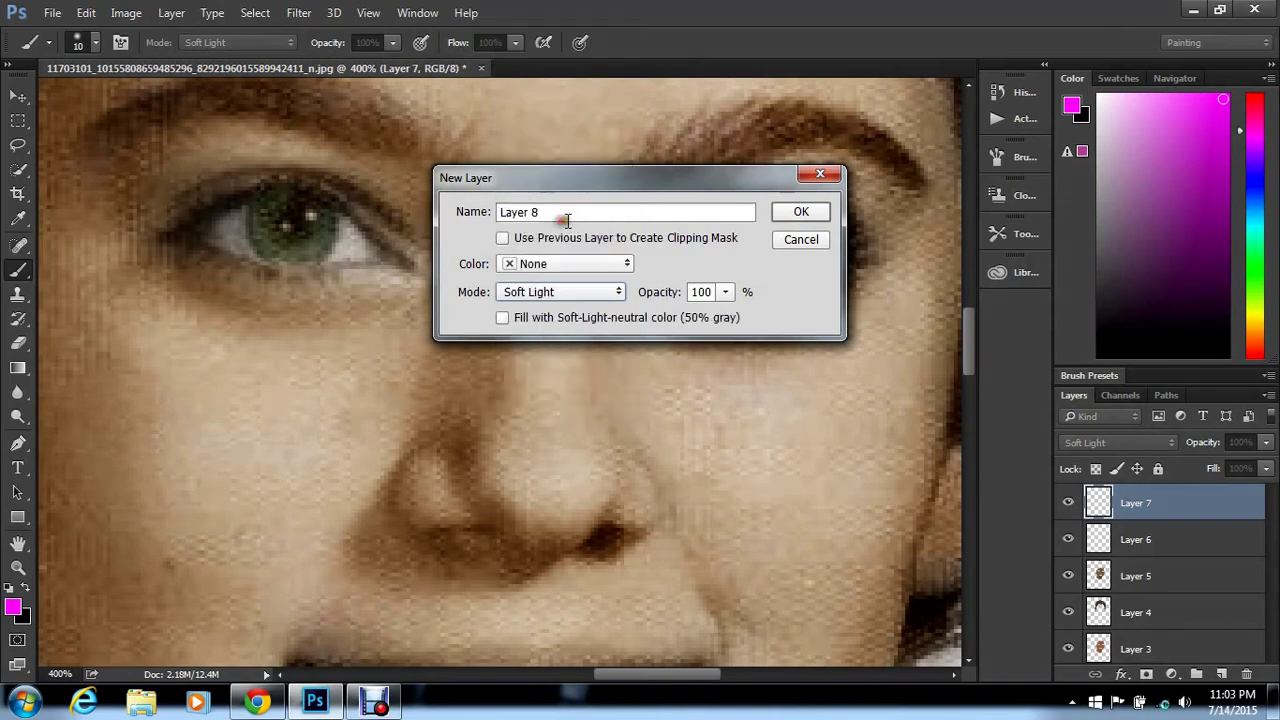
click(808, 218)
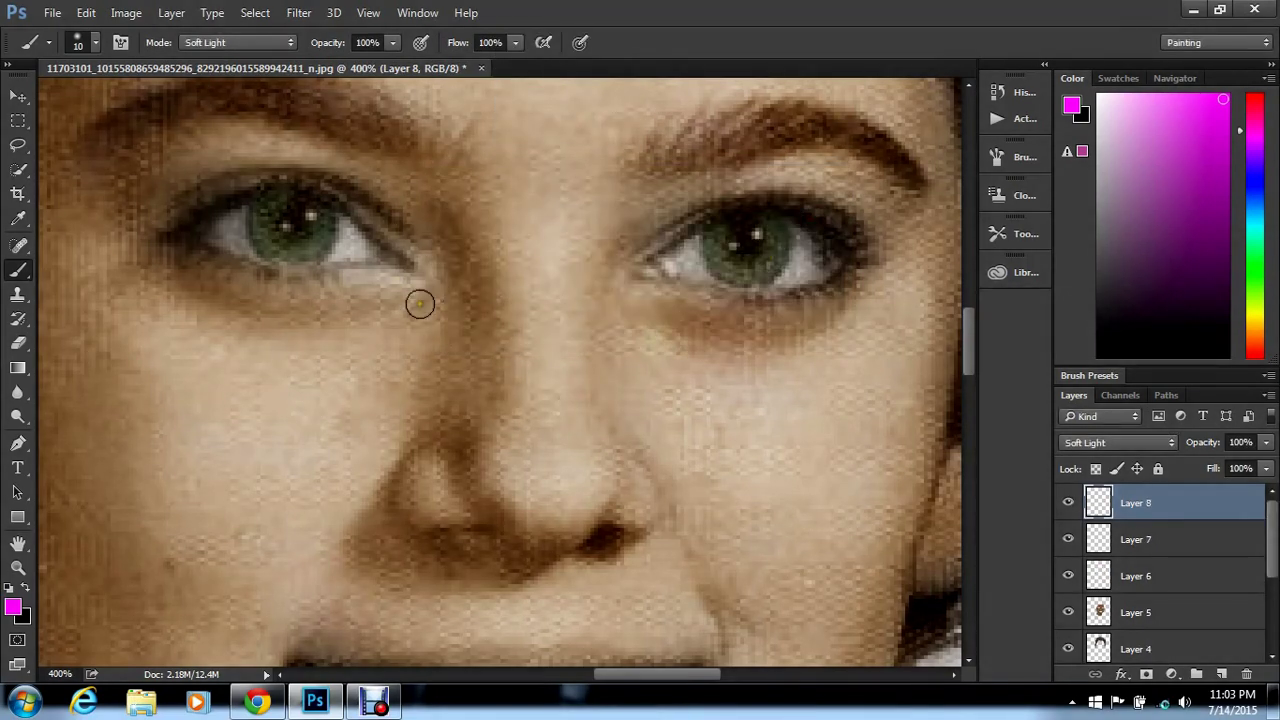
Paint magenta lines along the lower eyelid rims of both eyes on Layer 8 with a 4 px Brush
click(96, 44)
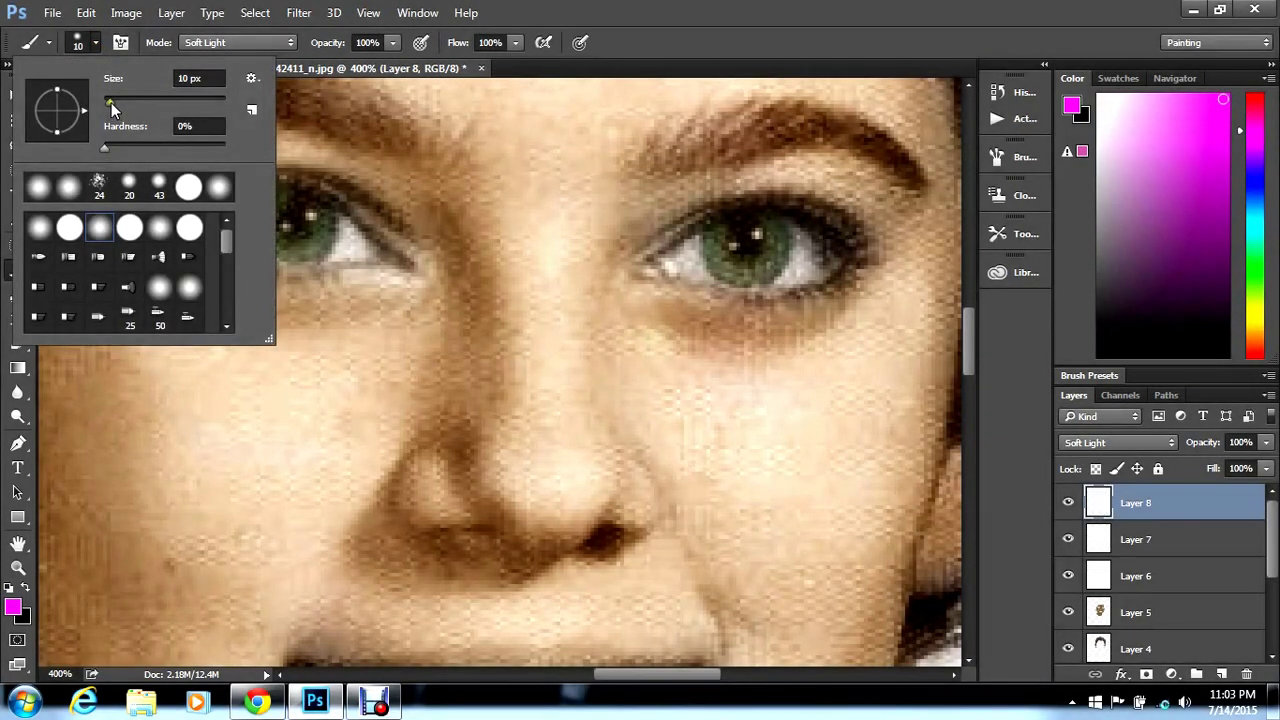
drag(111, 102, 106, 102)
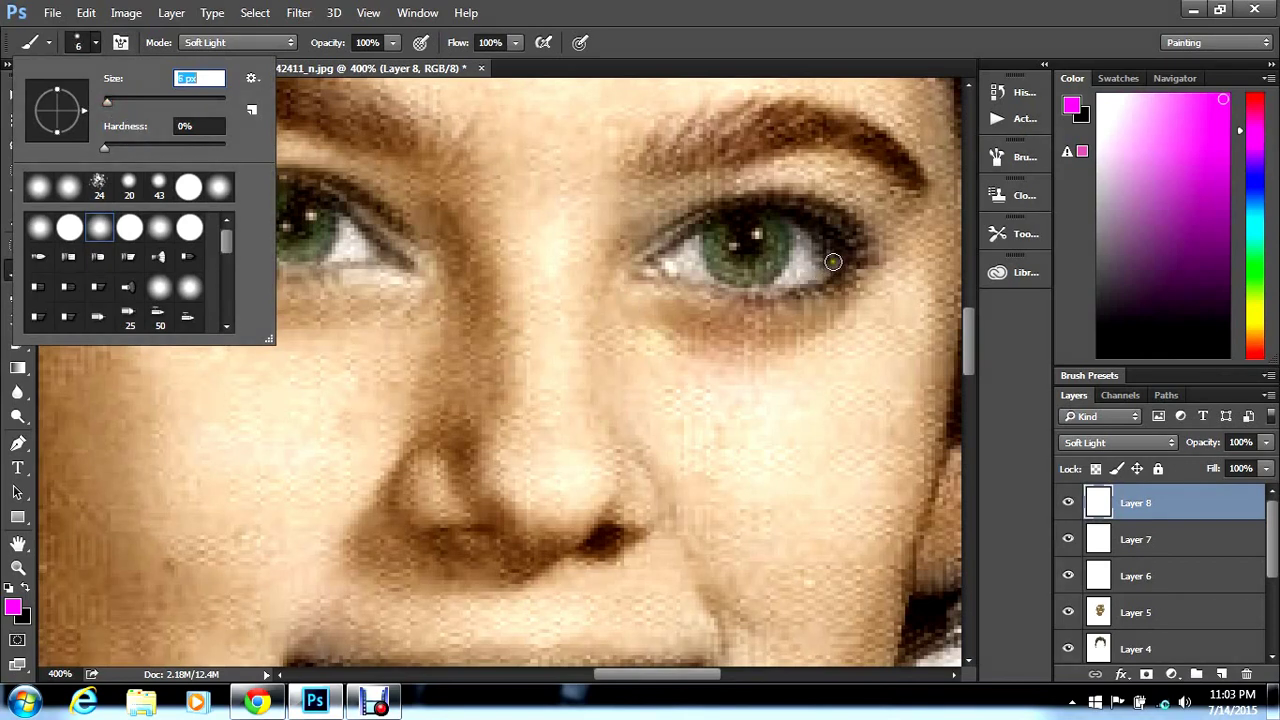
drag(109, 101, 106, 101)
mouse_move(835, 260)
mouse_down()
mouse_move(818, 278)
mouse_move(751, 290)
mouse_move(648, 261)
mouse_move(662, 270)
mouse_up()
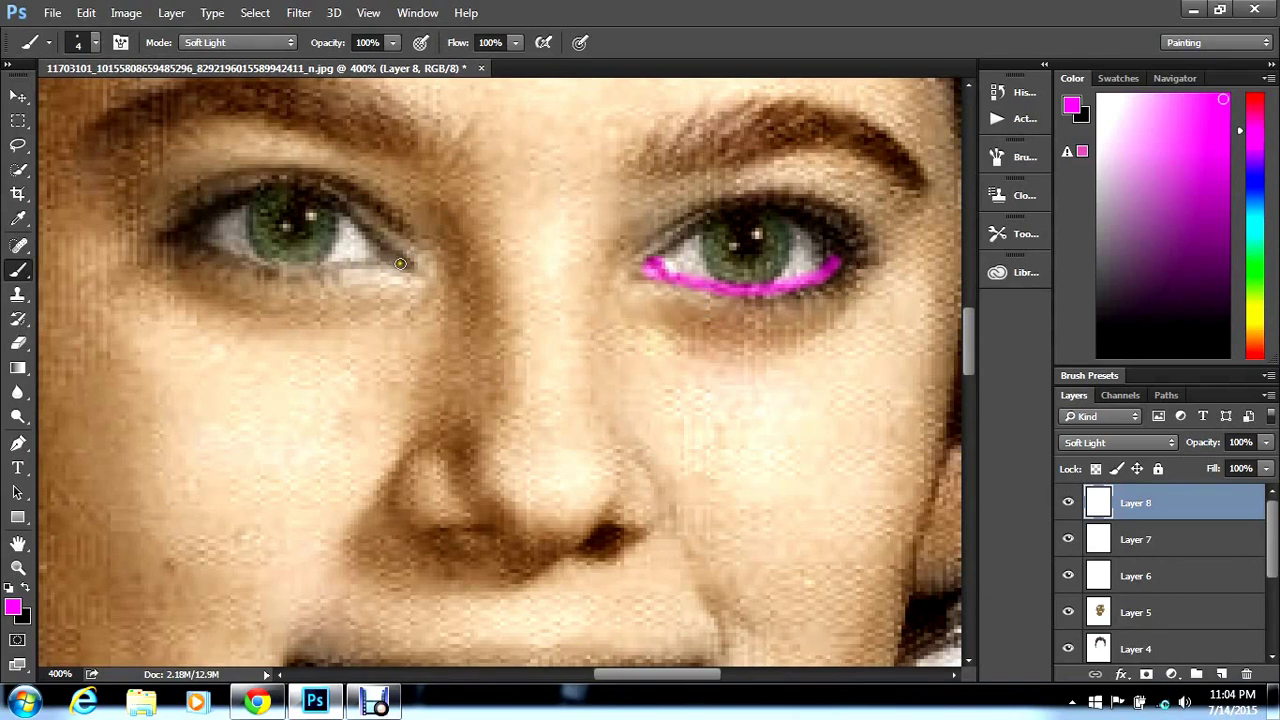
mouse_move(400, 263)
mouse_down()
mouse_move(414, 277)
mouse_move(386, 256)
mouse_move(251, 263)
mouse_move(194, 236)
mouse_up()
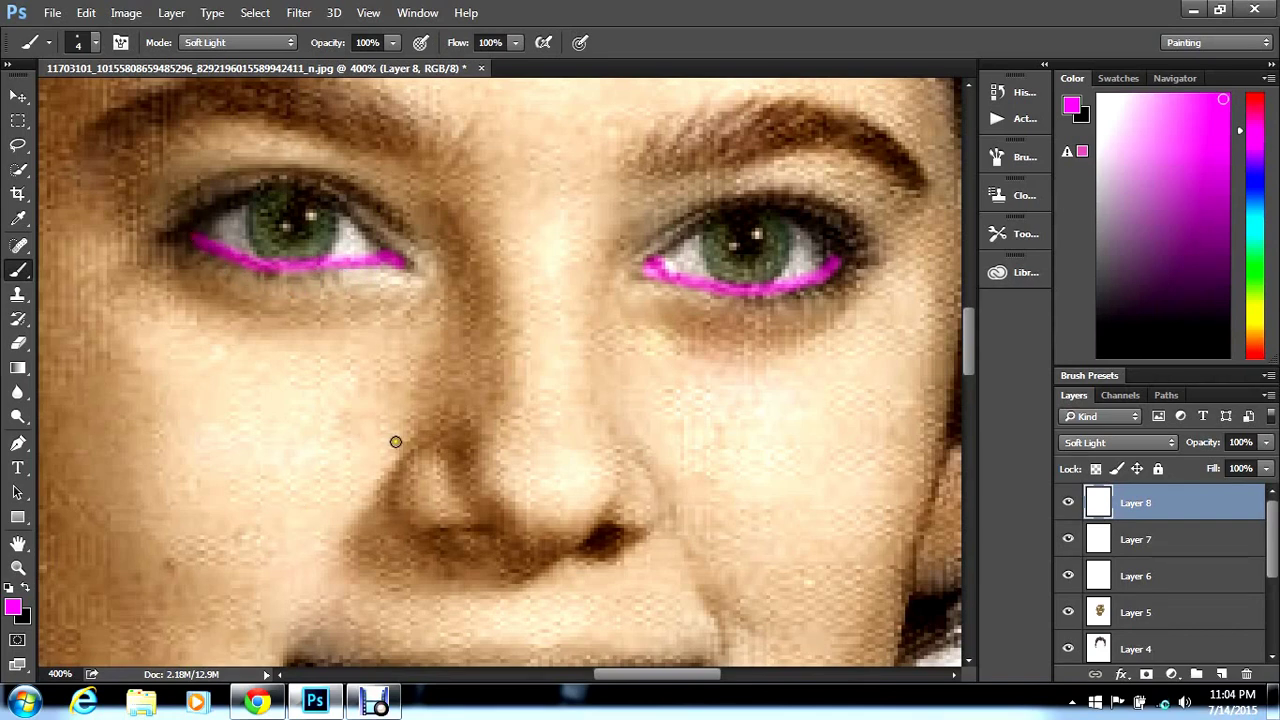
Thin the magenta eyelid lines of both eyes along their upper edges with a 6 px Eraser
click(18, 343)
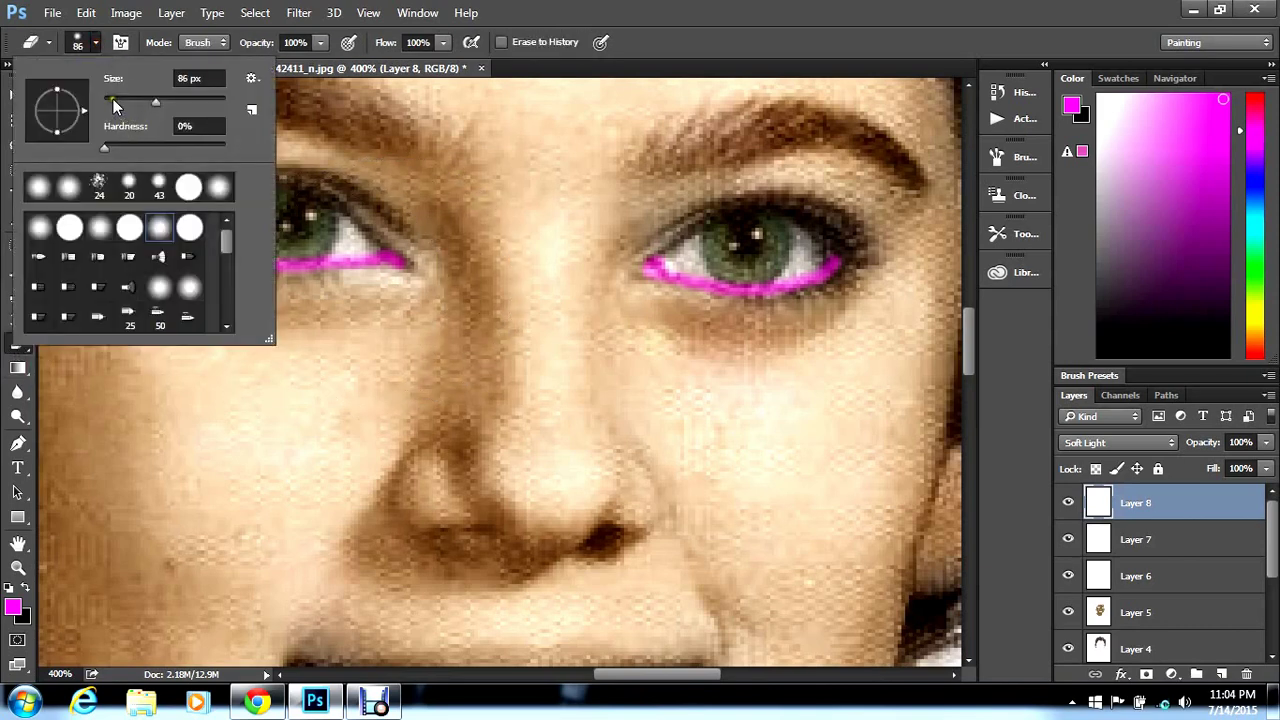
click(112, 102)
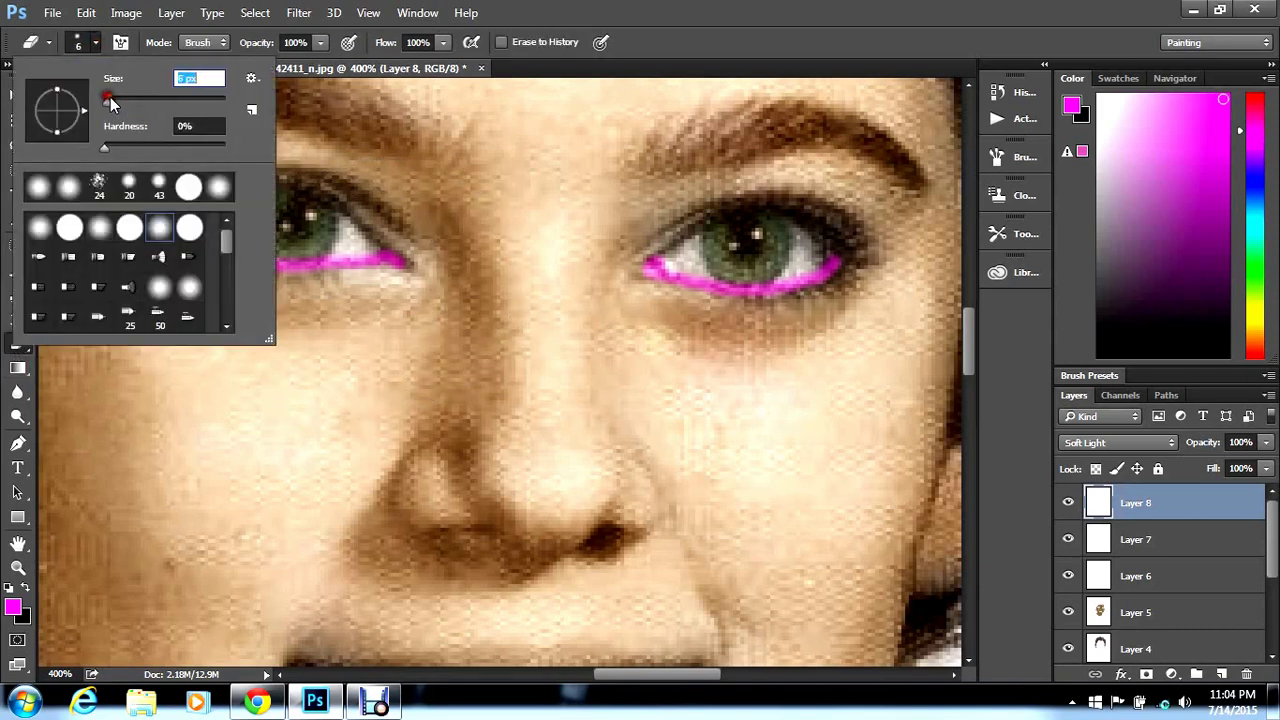
click(358, 248)
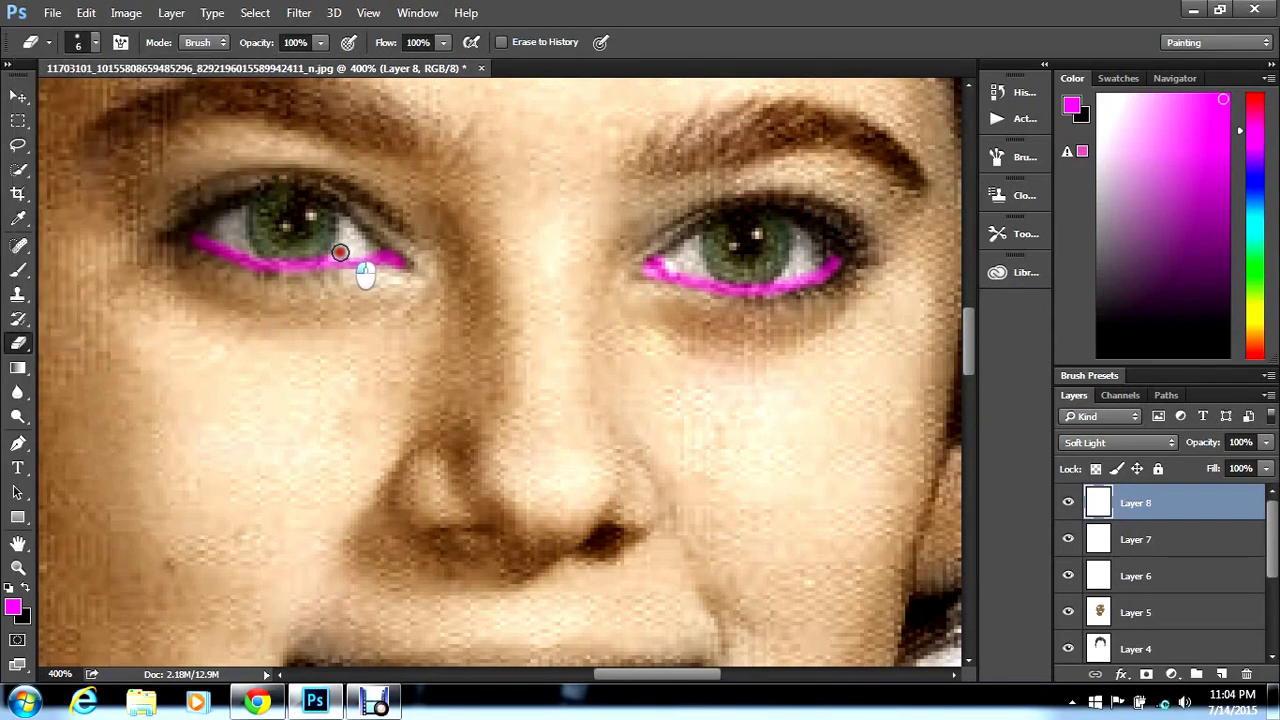
mouse_move(340, 253)
mouse_down()
mouse_move(241, 249)
mouse_move(208, 232)
mouse_move(231, 243)
mouse_up()
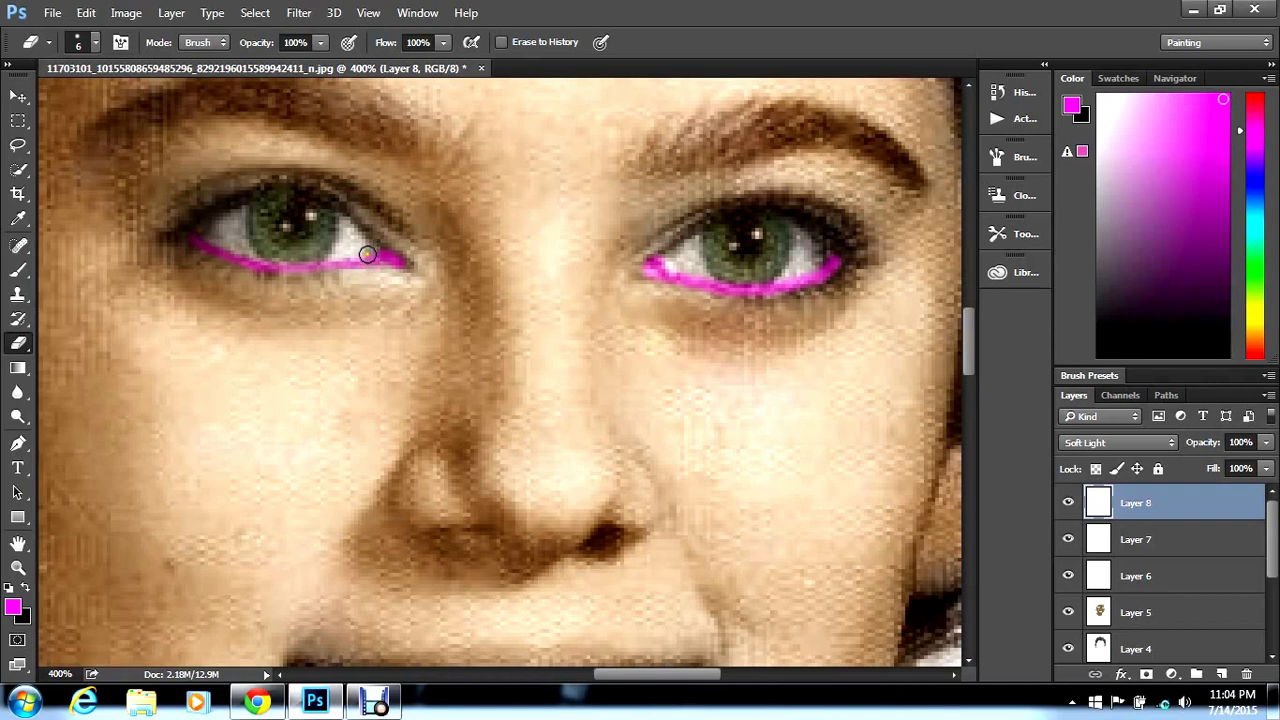
mouse_move(691, 266)
mouse_down()
mouse_move(801, 271)
mouse_move(825, 254)
mouse_up()
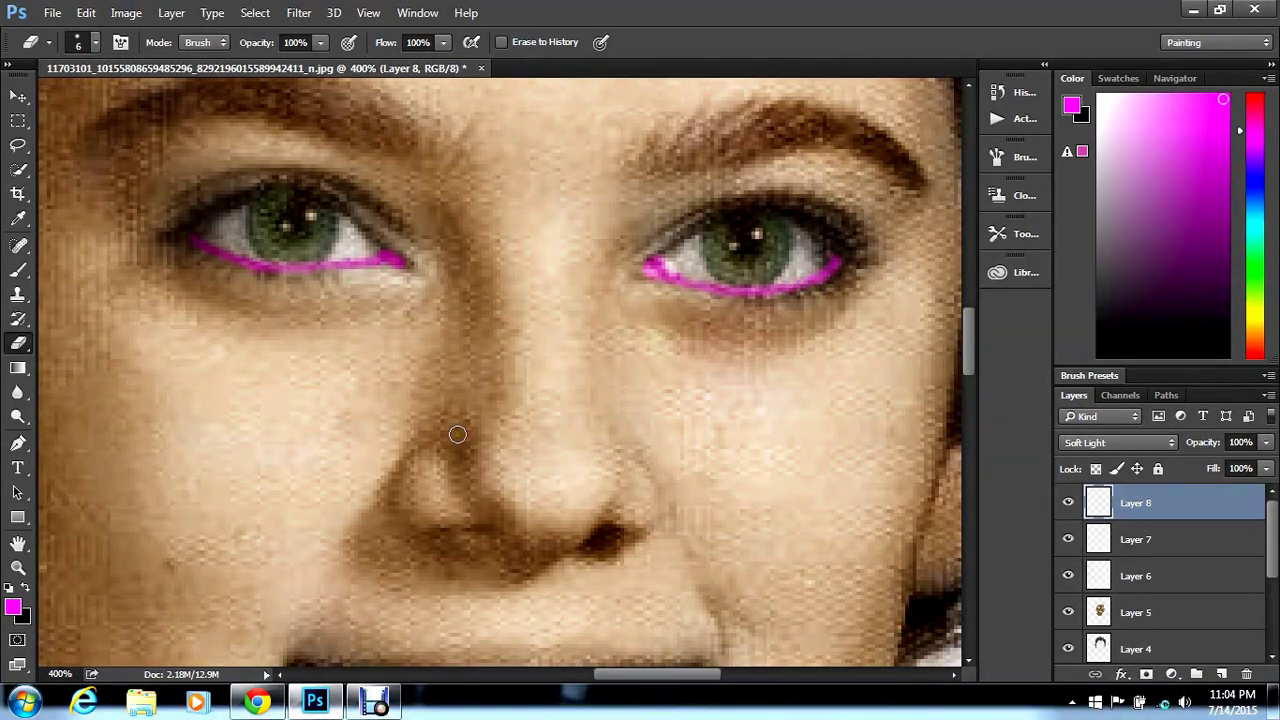
Recolor the painted eyelid rims on Layer 8 using Hue/Saturation with Colorize on, Hue 291, Saturation 25 and Lightness +21
key(ctrl+u)
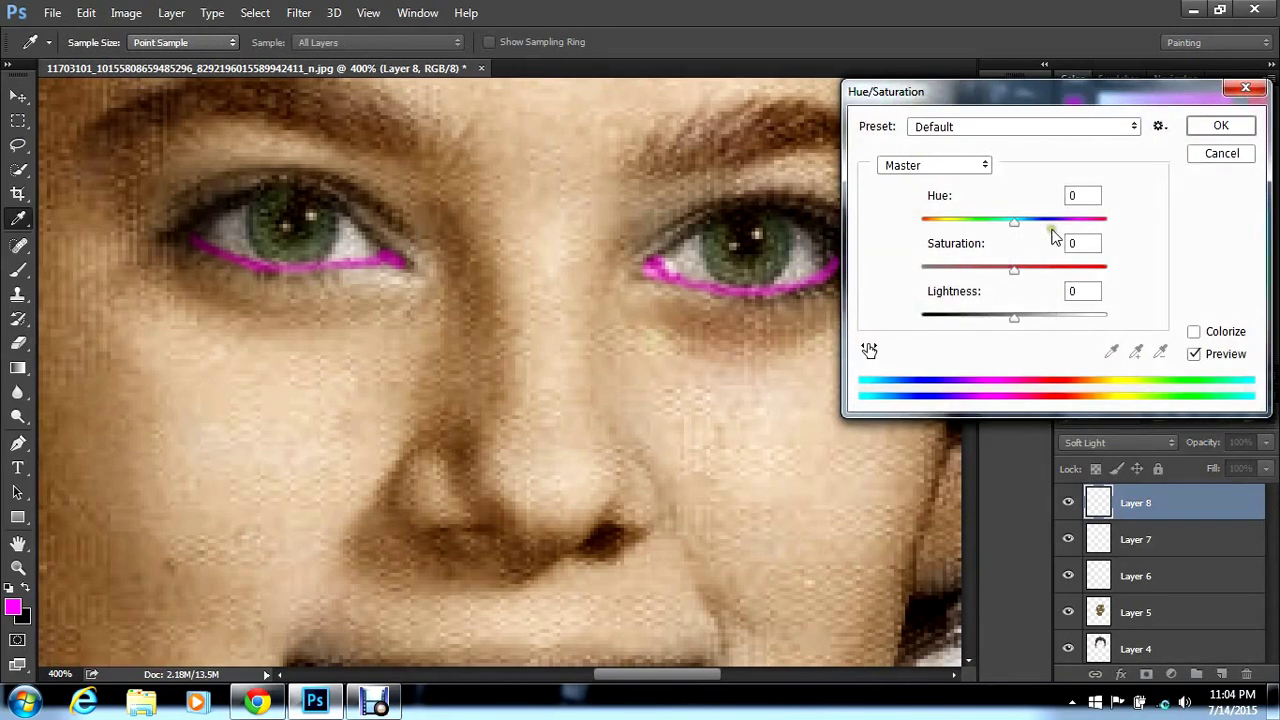
click(1194, 333)
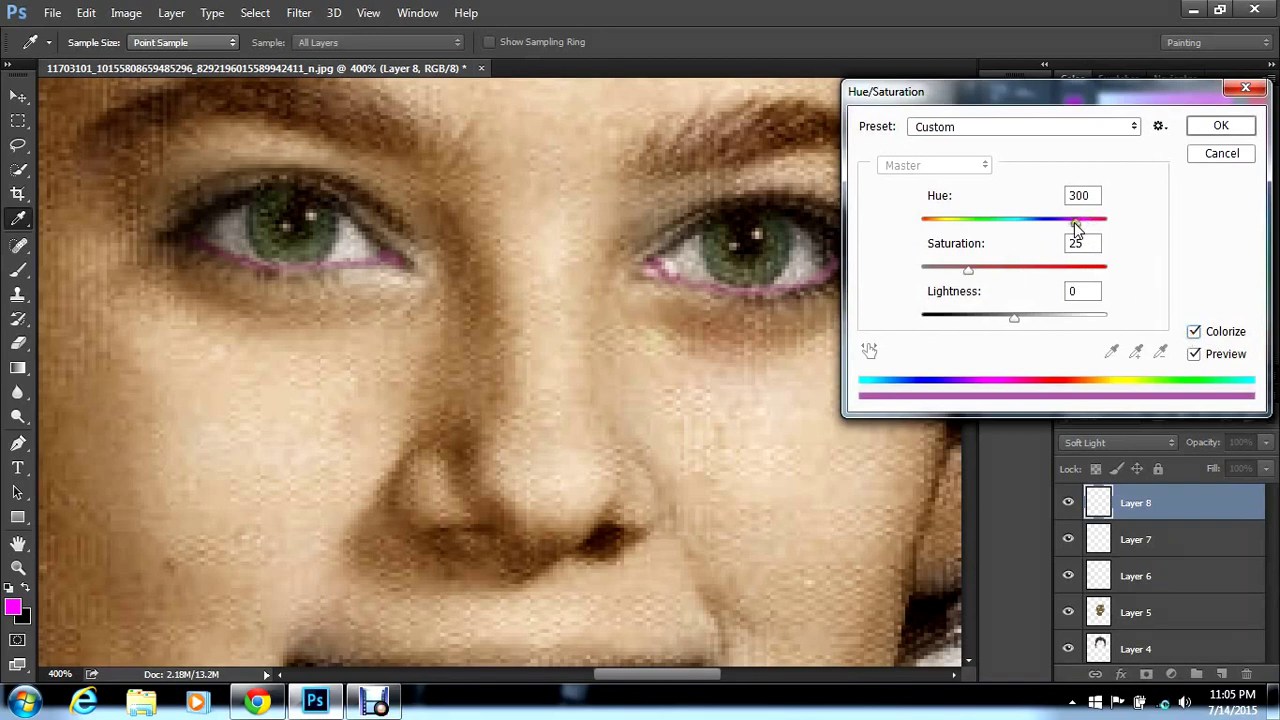
drag(1080, 222, 1073, 228)
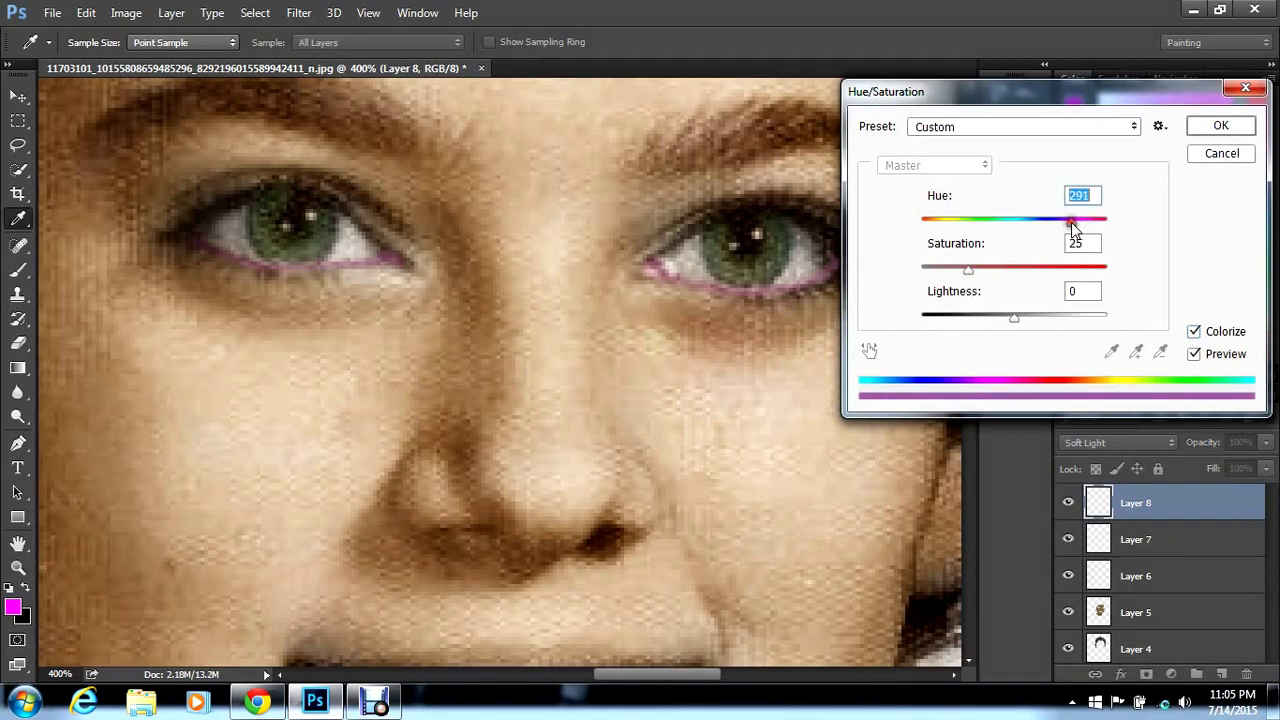
click(1036, 318)
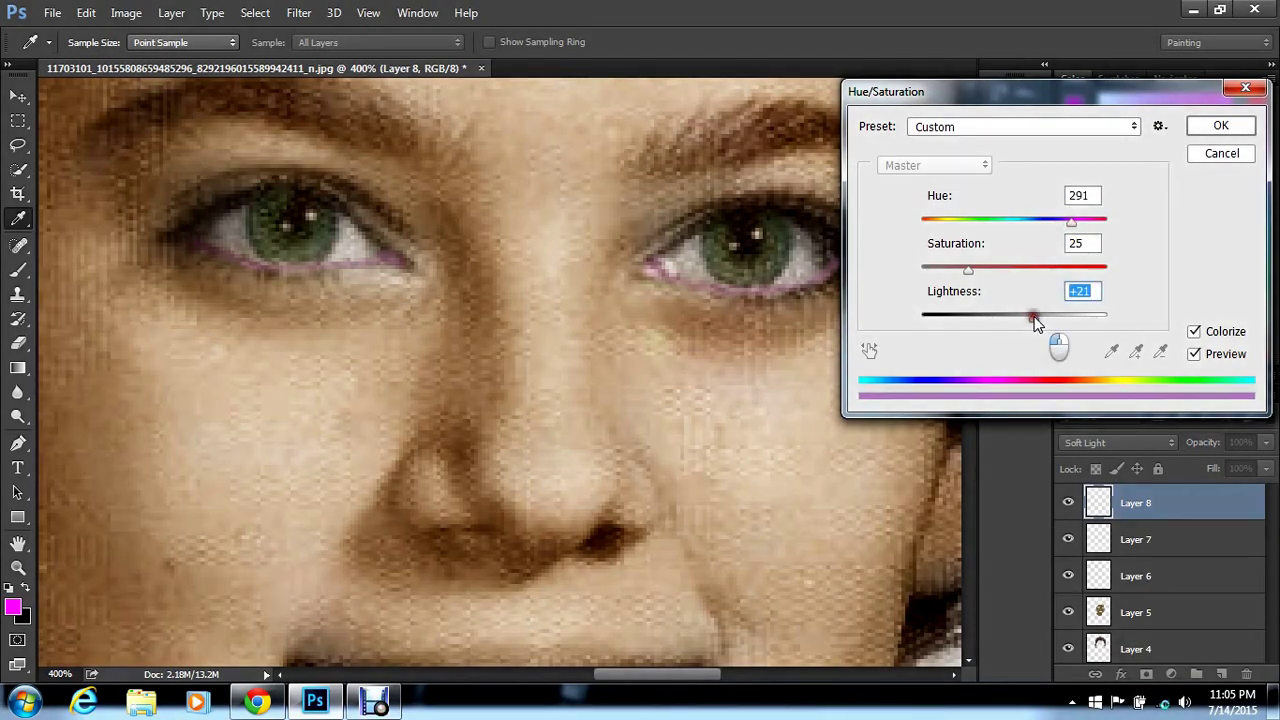
click(1221, 126)
Examine the colorized portrait as a whole, the face at 100% and 200%, and the mouth area at 300%
click(367, 12)
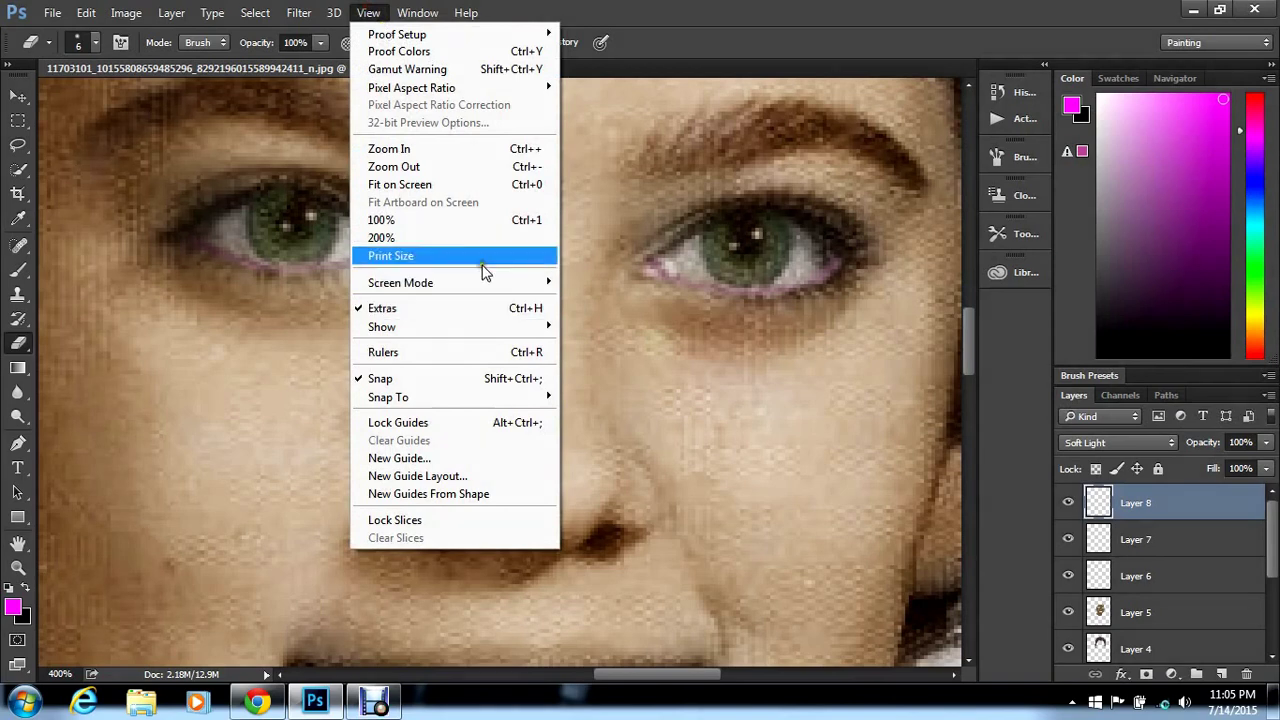
click(478, 184)
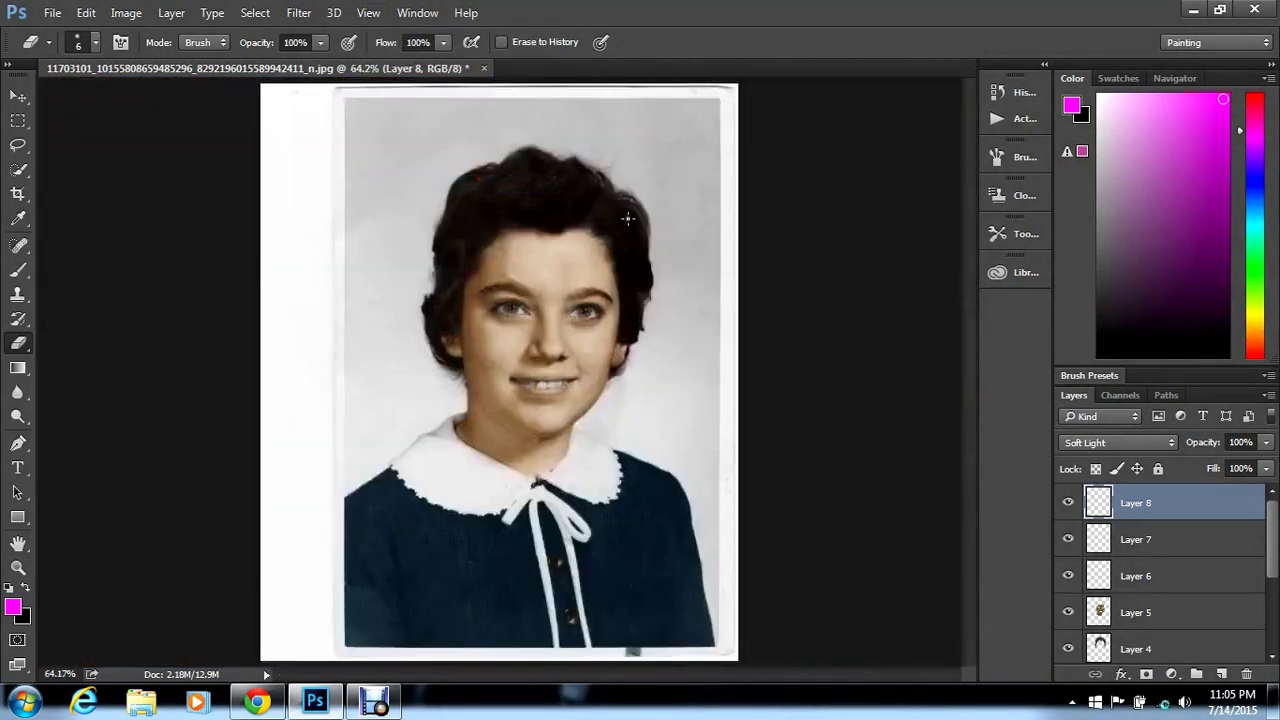
click(386, 16)
click(413, 148)
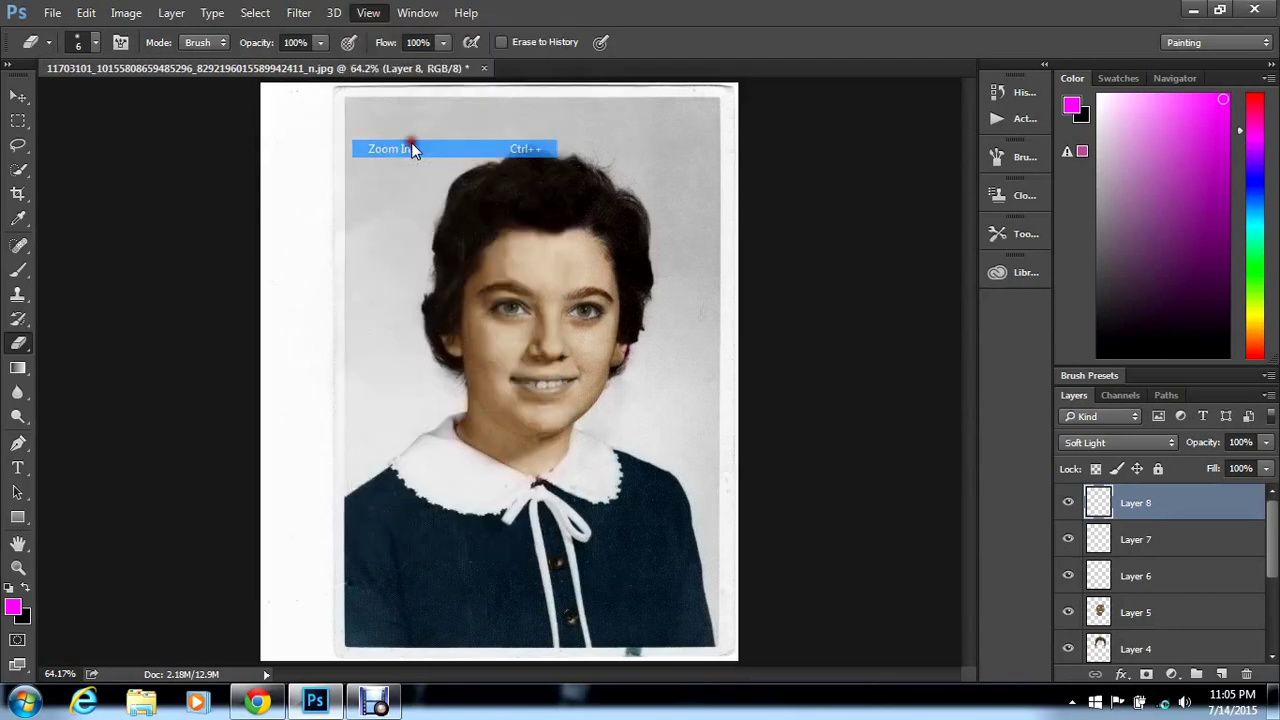
click(372, 12)
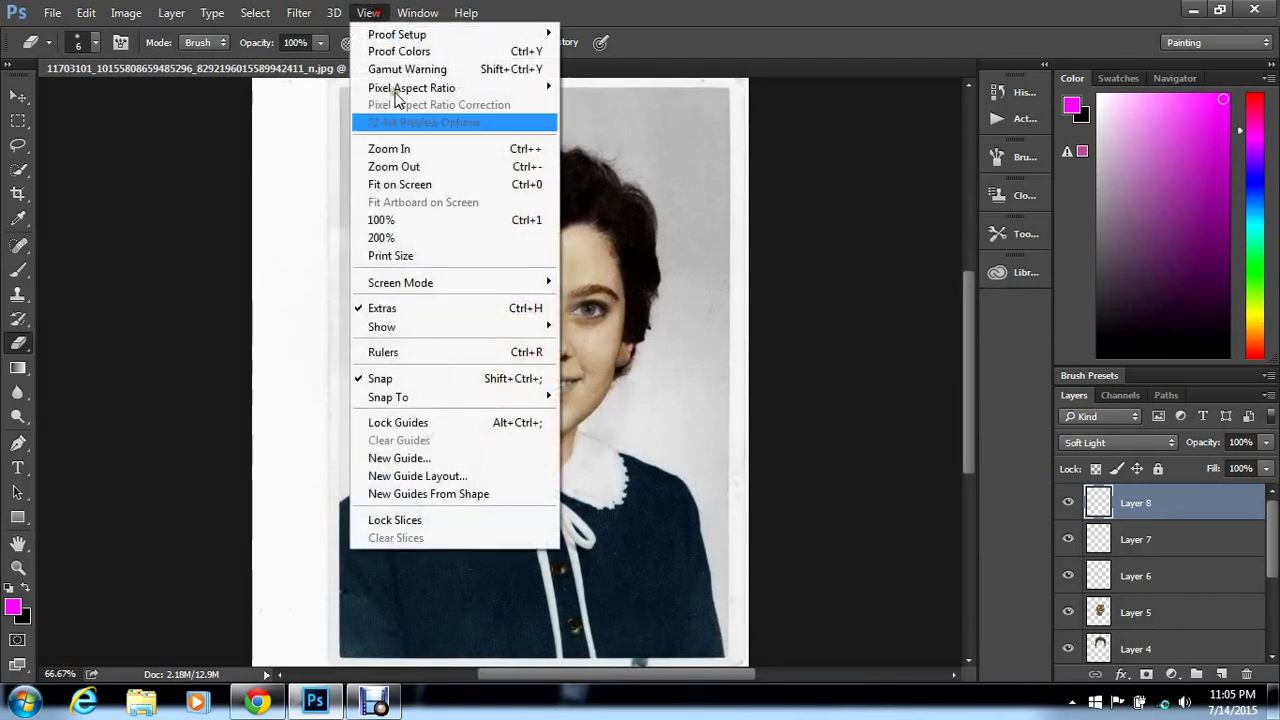
click(406, 152)
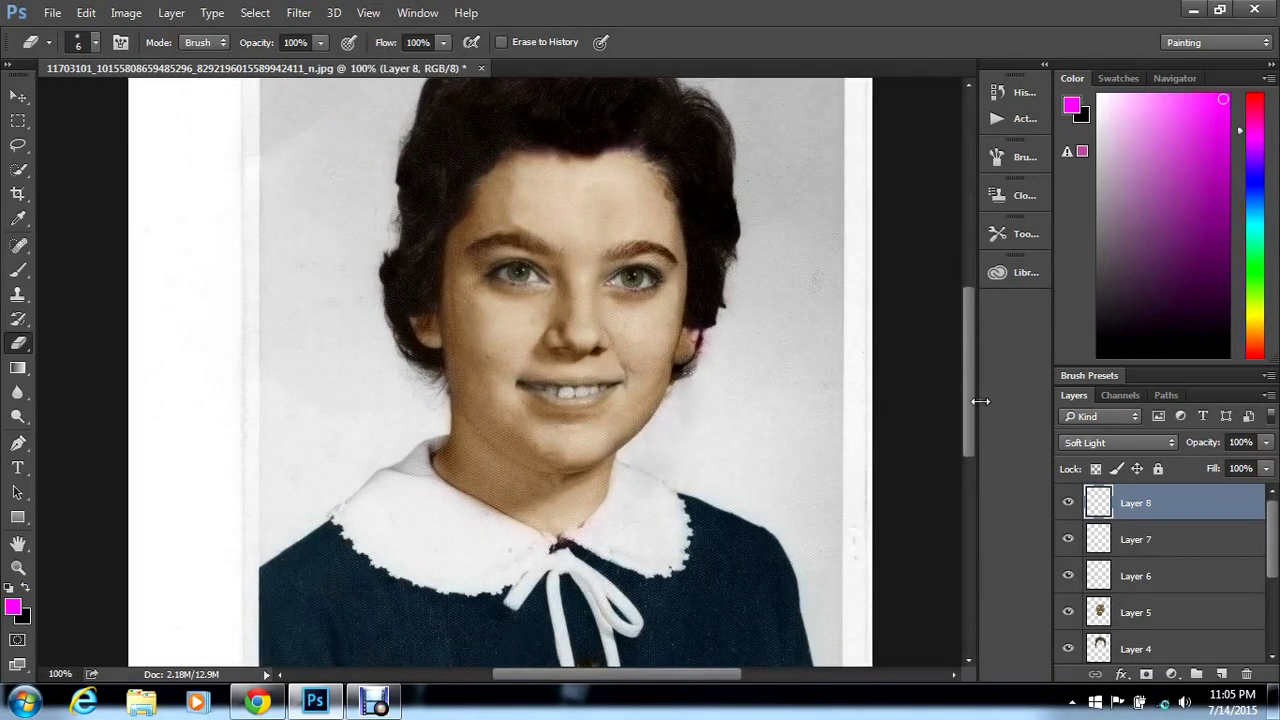
scroll(972, 400, down, 2)
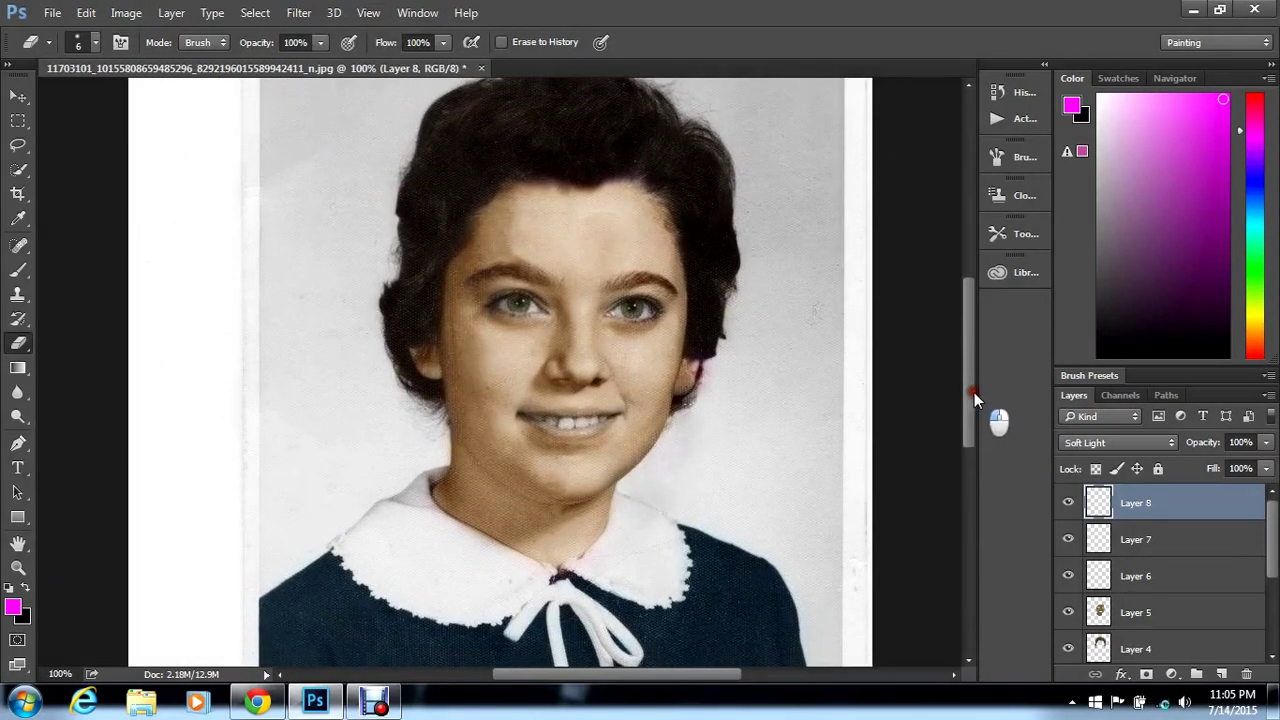
scroll(974, 392, up, 2)
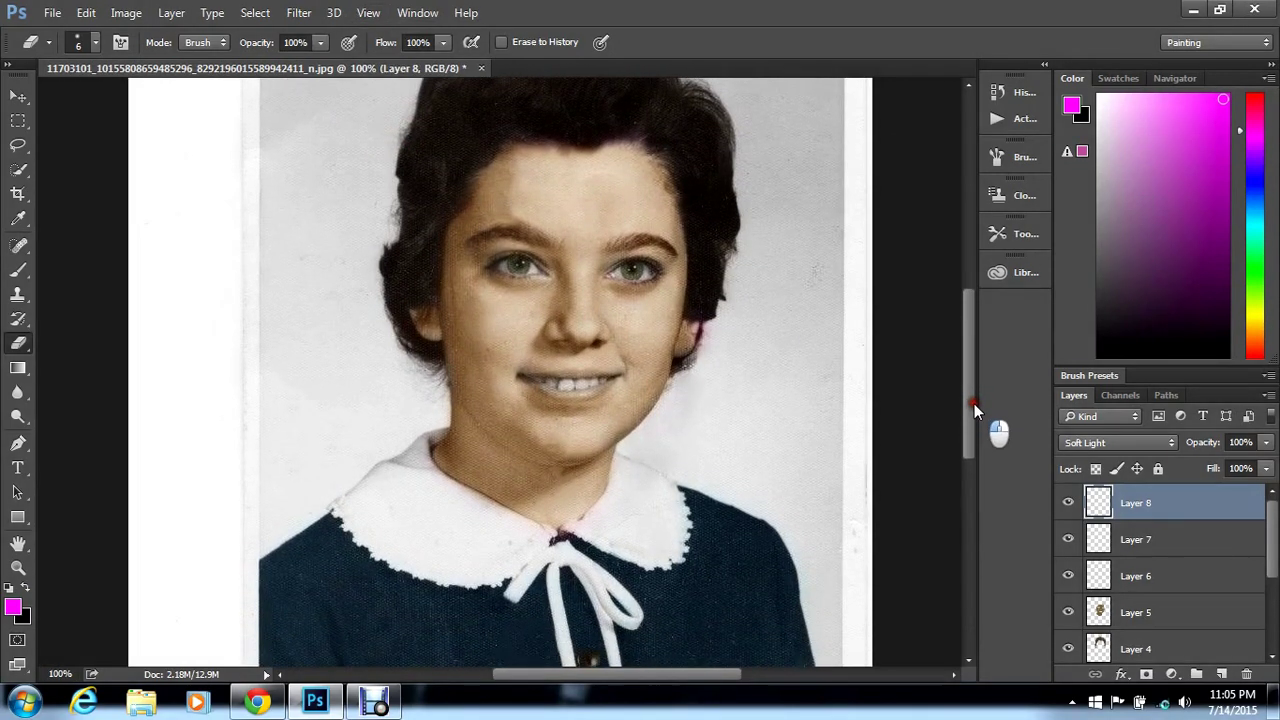
click(369, 13)
click(421, 152)
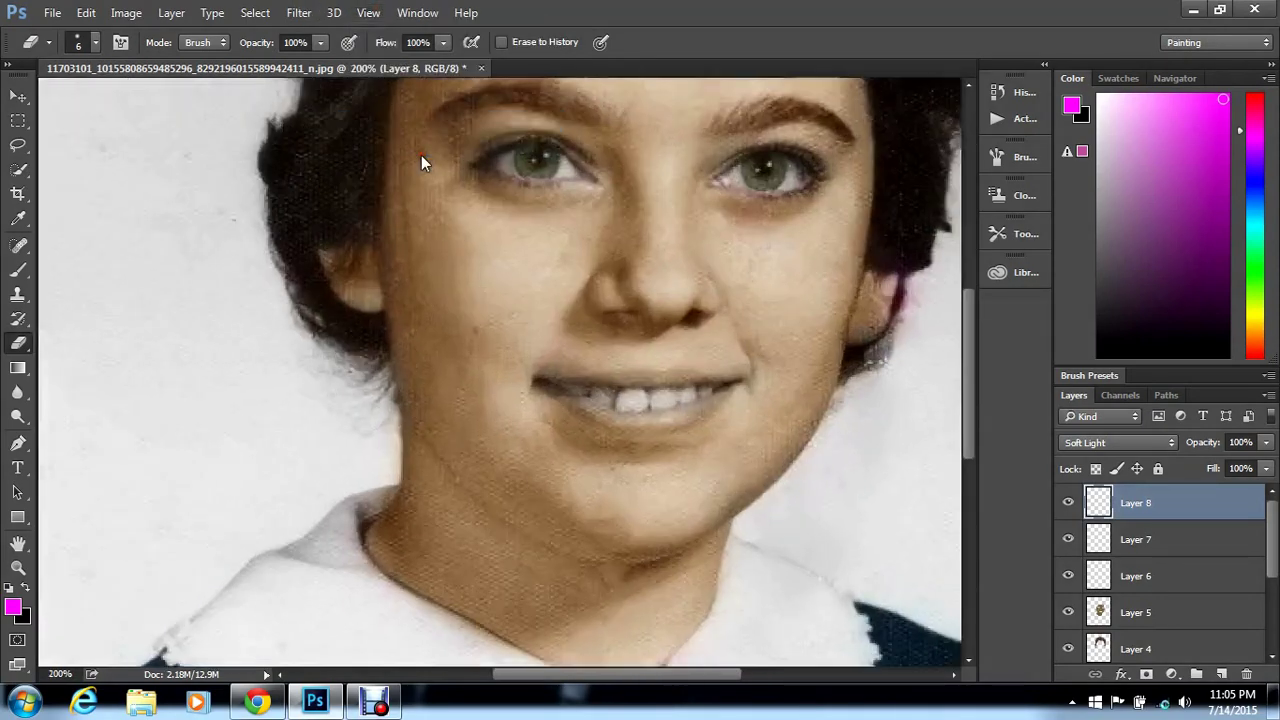
click(370, 12)
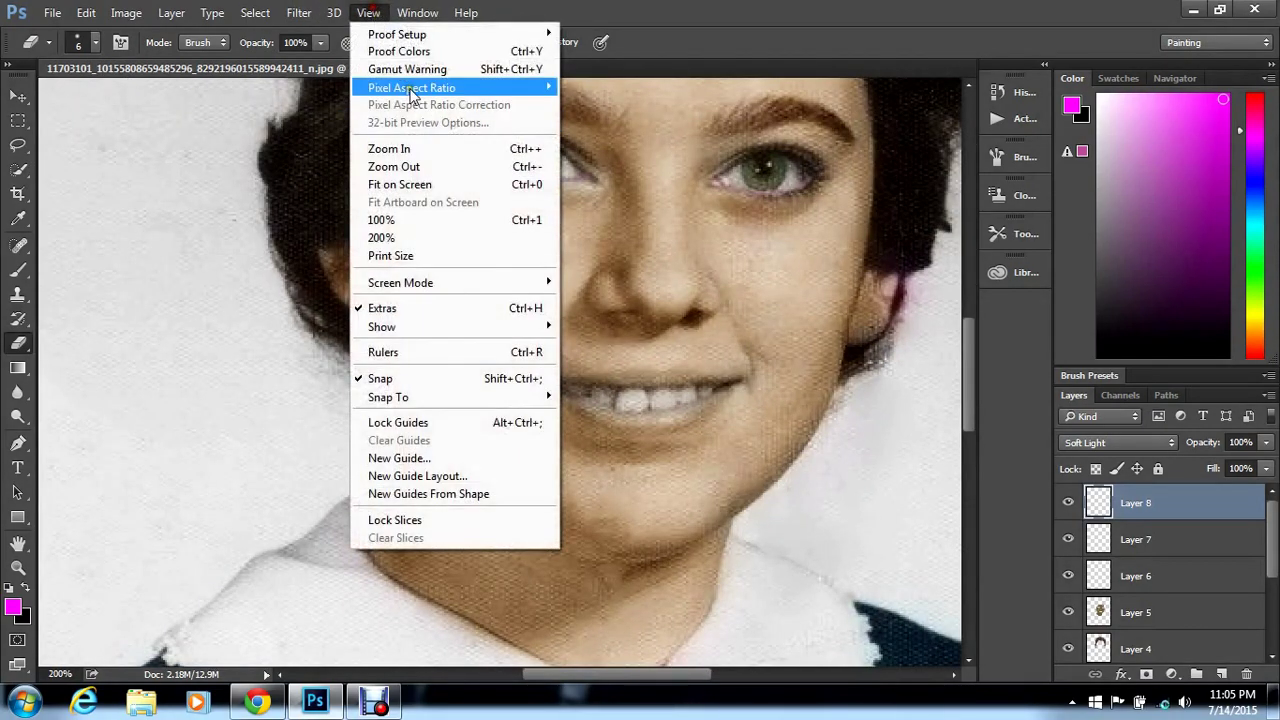
click(410, 150)
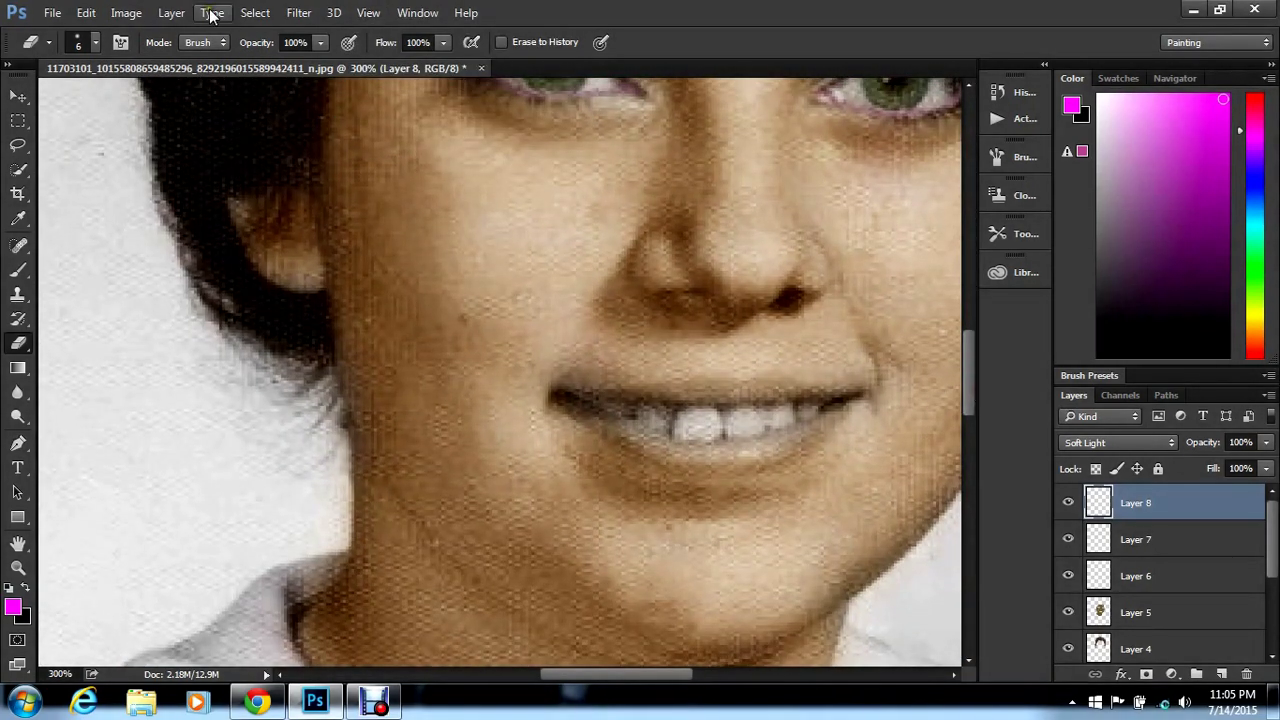
Create a new layer in Soft Light mode above Layer 8 for the lip color
click(163, 13)
mouse_move(225, 14)
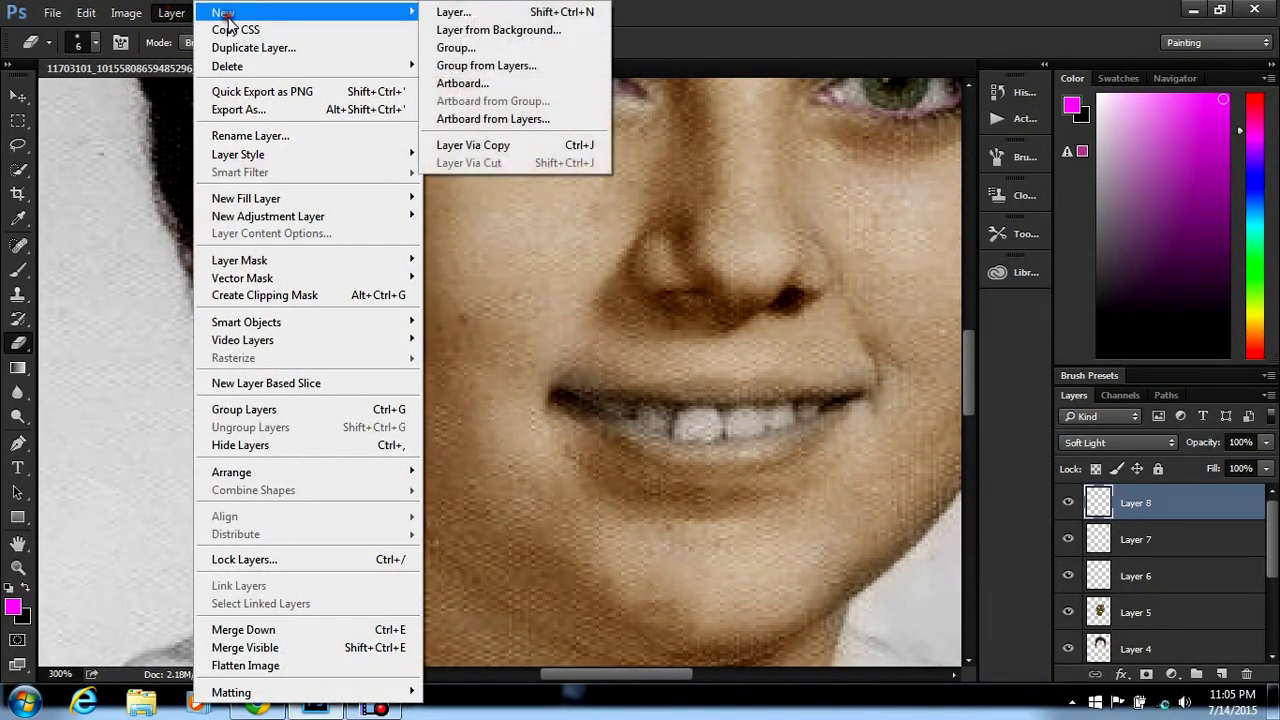
click(520, 14)
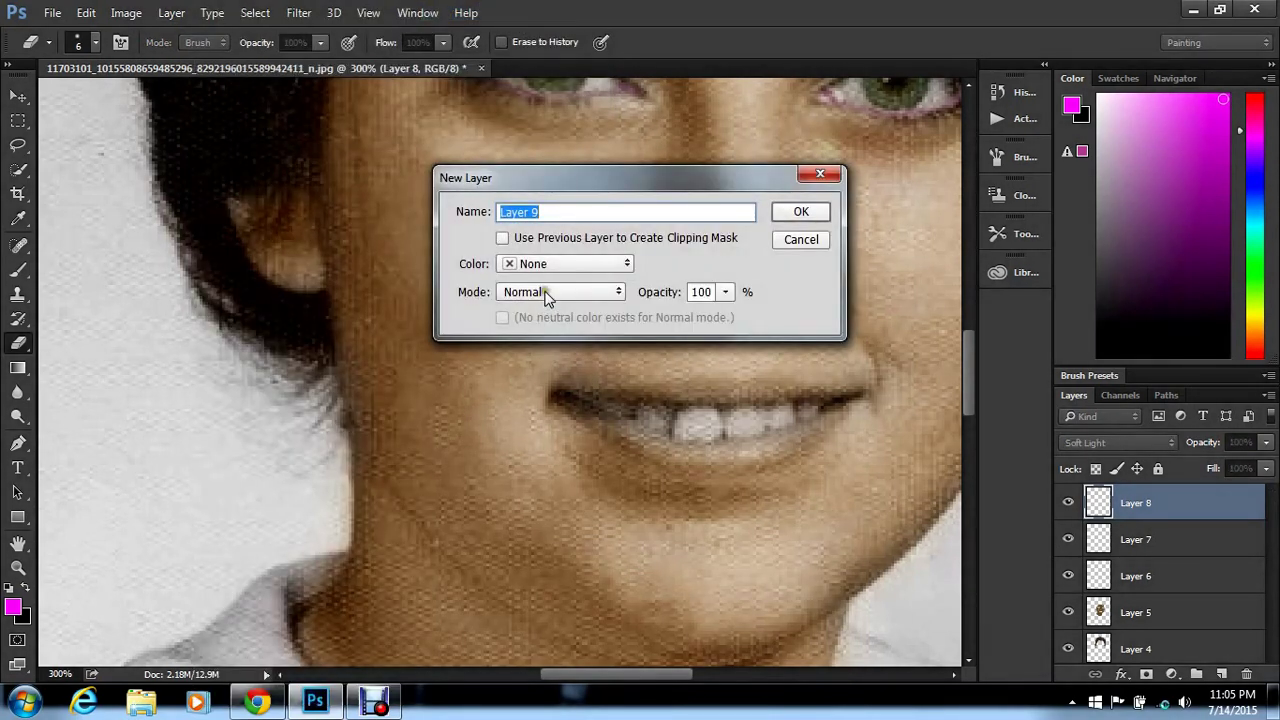
click(545, 291)
click(540, 218)
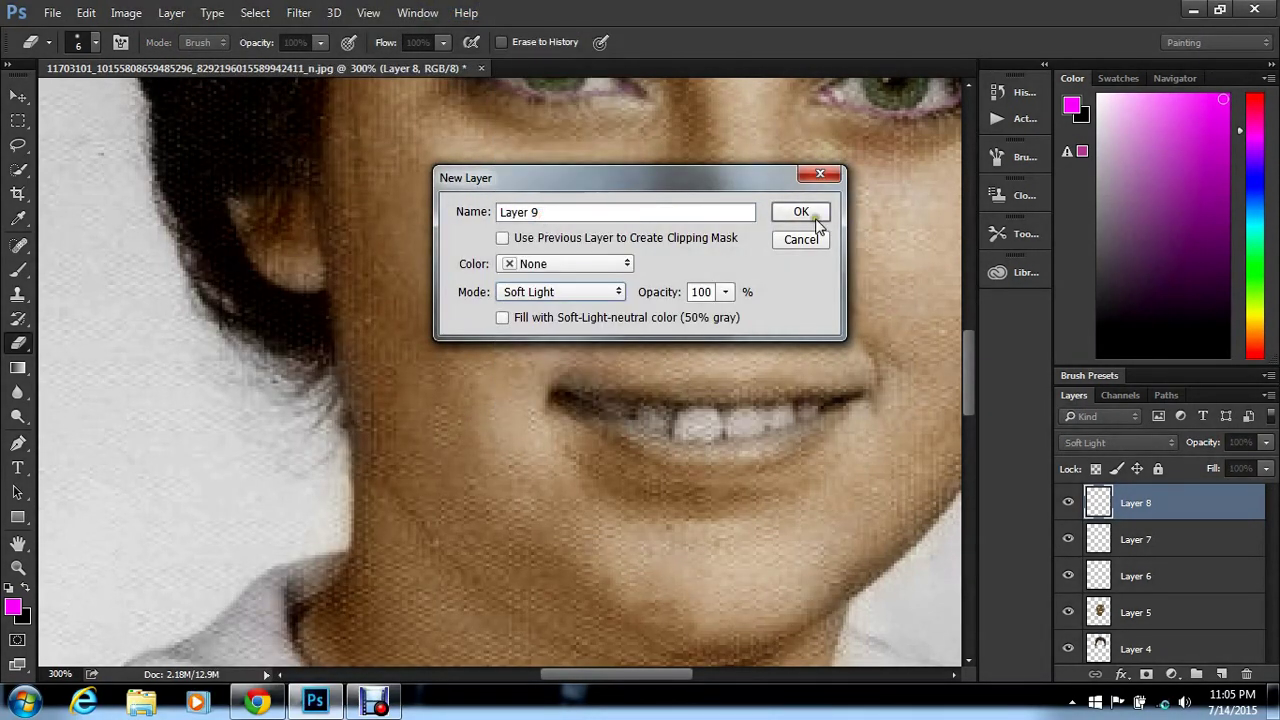
click(805, 214)
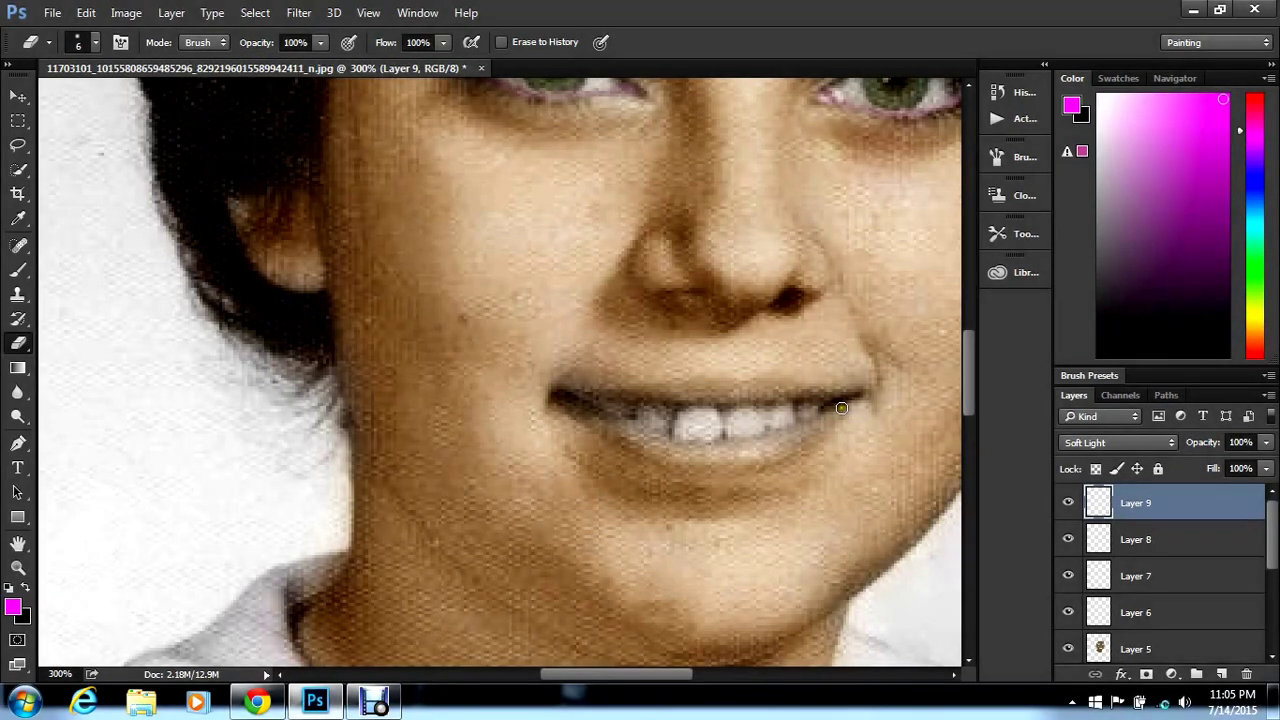
click(839, 410)
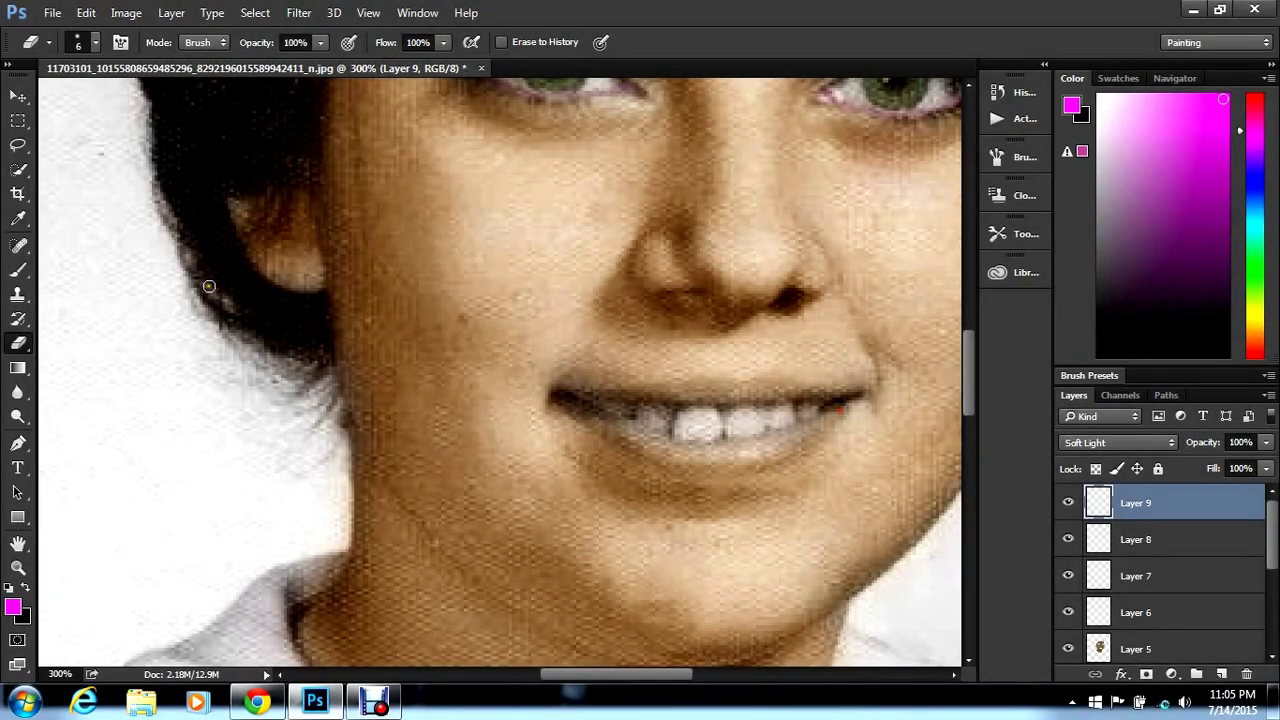
Paint the lower lip magenta on Layer 9 with a 10 px soft Brush, from corner to corner of the mouth
click(20, 270)
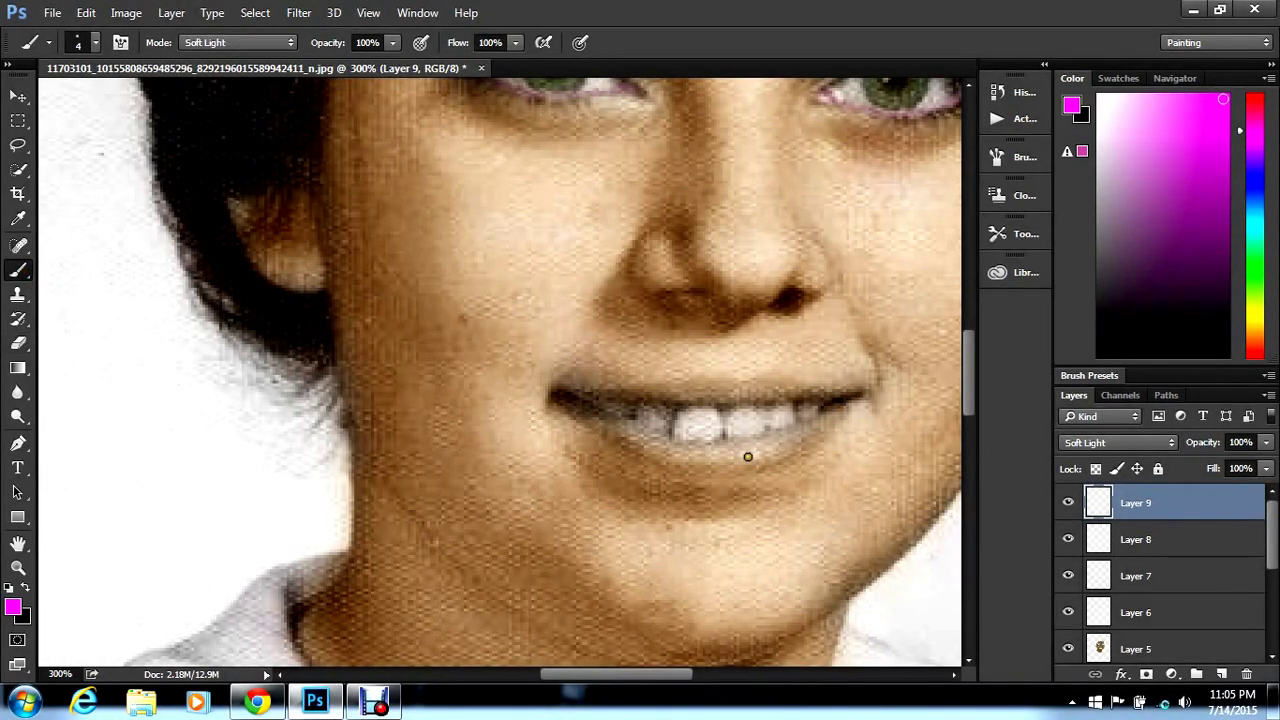
click(92, 42)
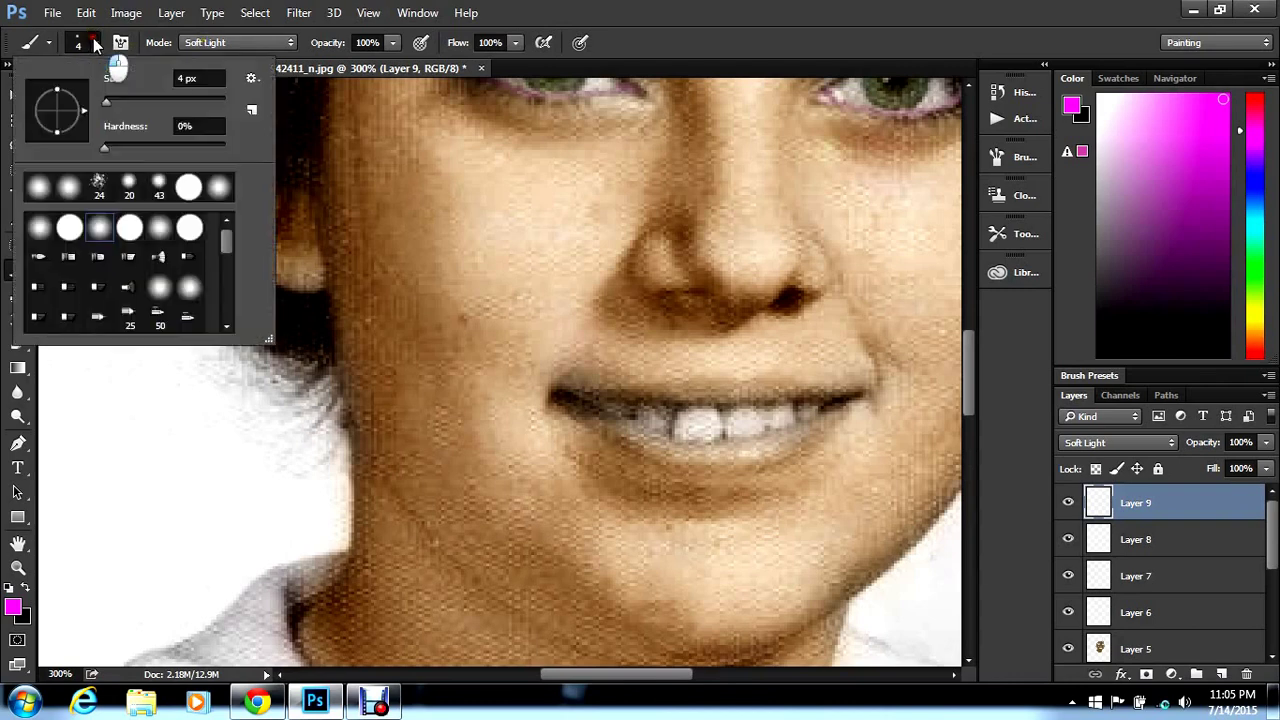
drag(109, 101, 115, 98)
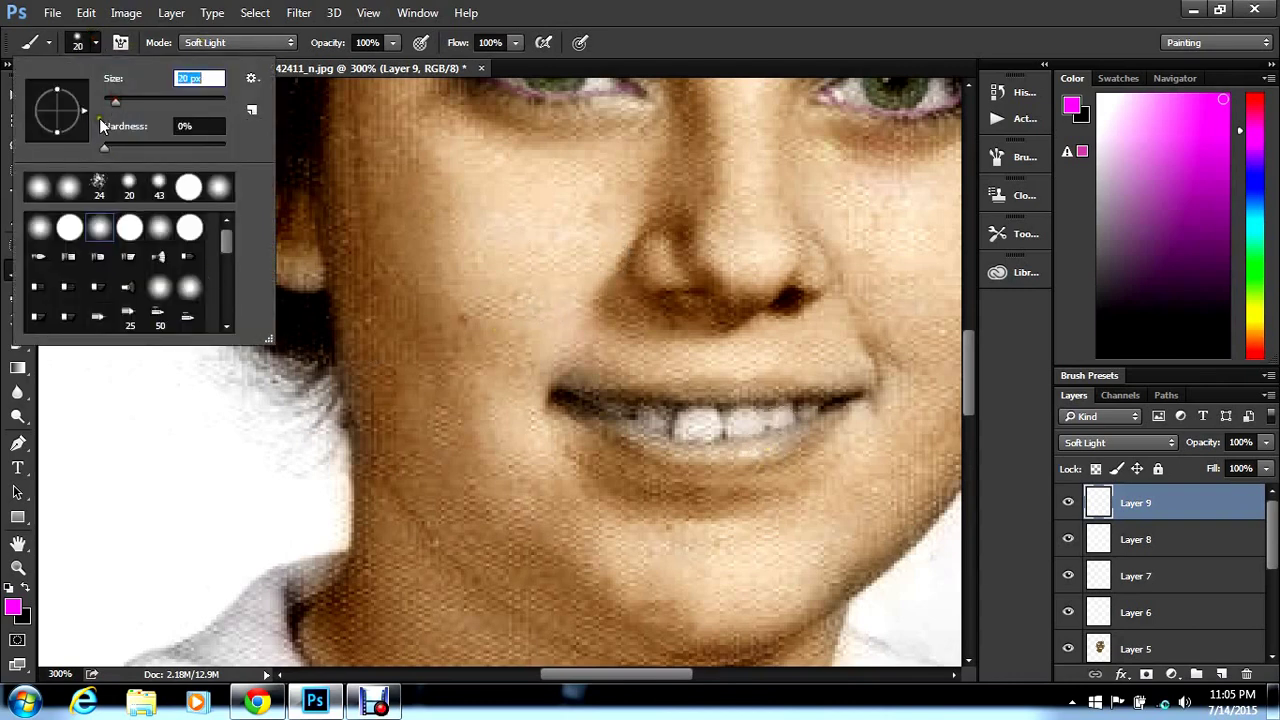
drag(110, 100, 111, 102)
drag(112, 104, 110, 102)
click(838, 410)
mouse_move(838, 410)
mouse_down()
mouse_move(794, 449)
mouse_move(734, 467)
mouse_move(669, 460)
mouse_move(571, 402)
mouse_move(693, 452)
mouse_move(801, 434)
mouse_move(843, 403)
mouse_up()
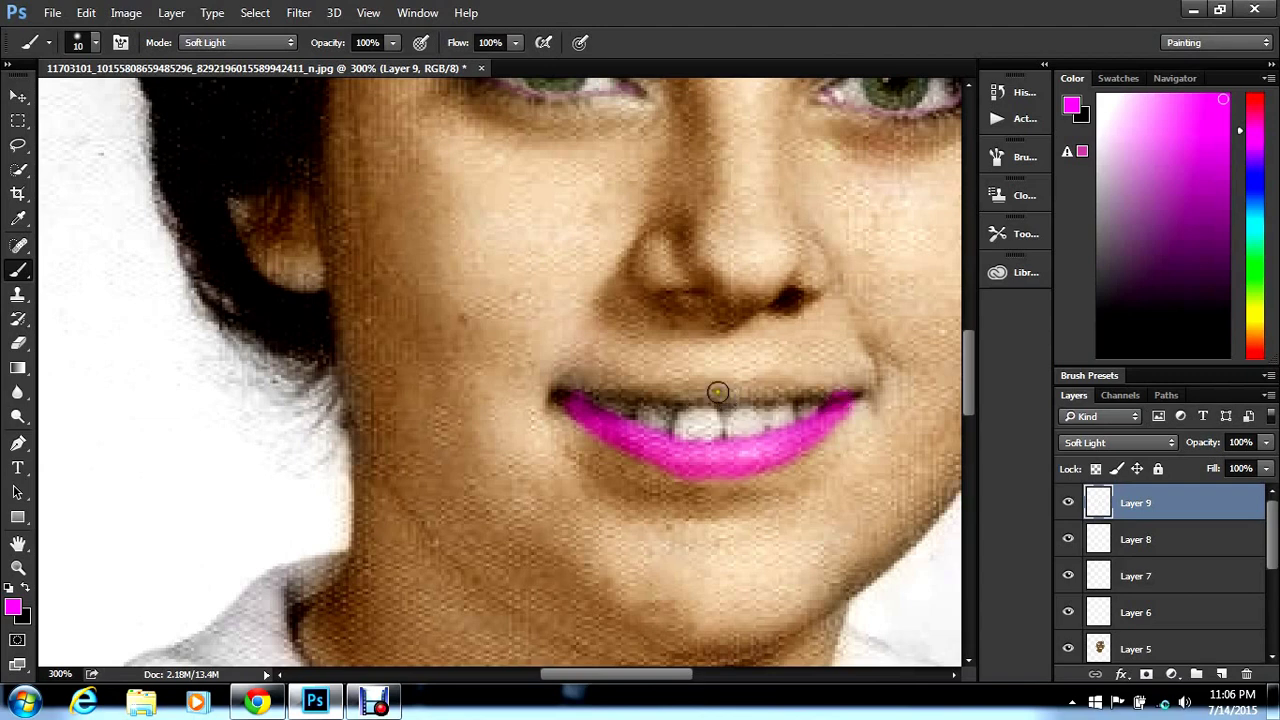
Paint the upper lip magenta on Layer 9 with the same Brush, covering both halves out to the mouth corners
mouse_move(714, 396)
mouse_down()
mouse_move(700, 384)
mouse_move(593, 400)
mouse_up()
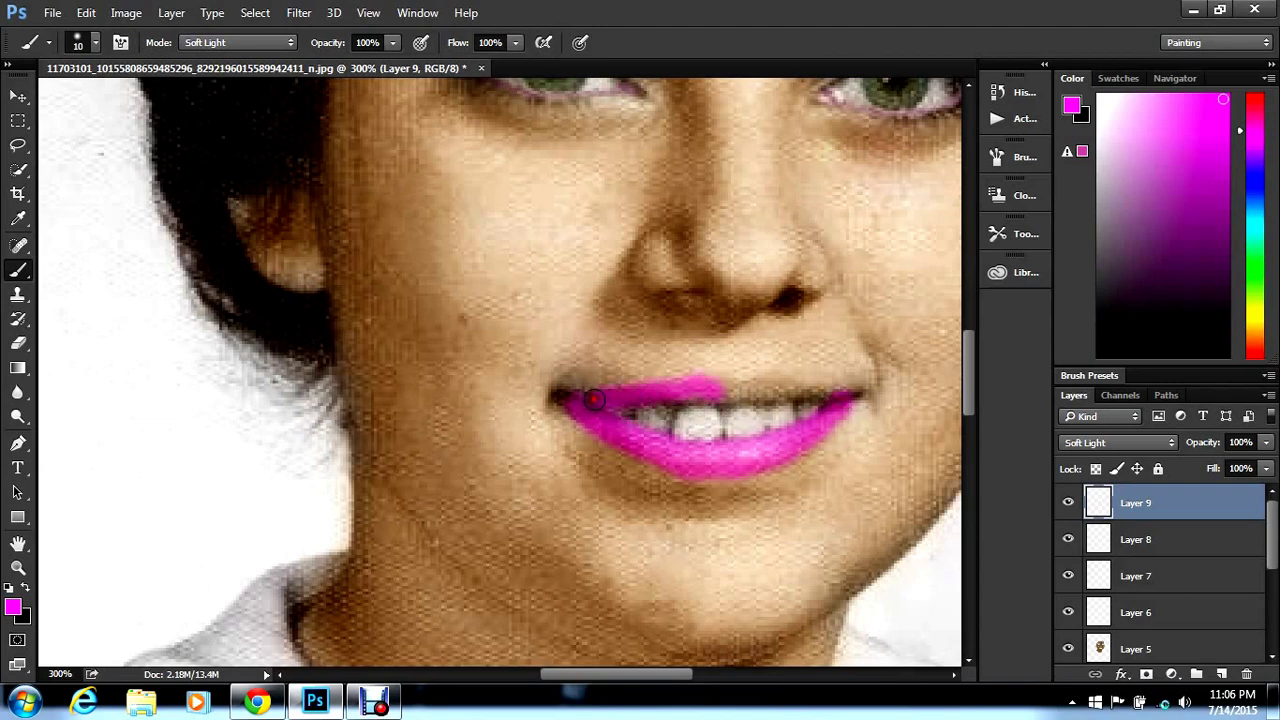
click(697, 398)
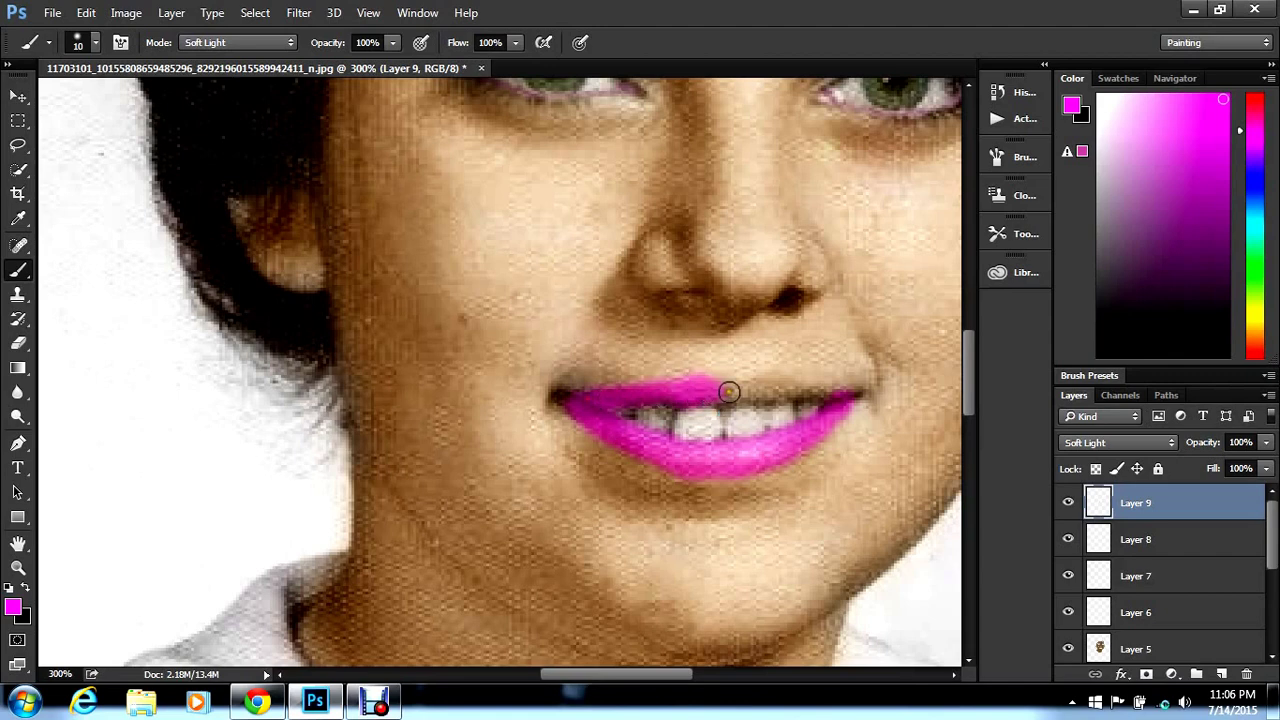
mouse_move(738, 389)
mouse_down()
mouse_move(851, 394)
mouse_move(737, 386)
mouse_up()
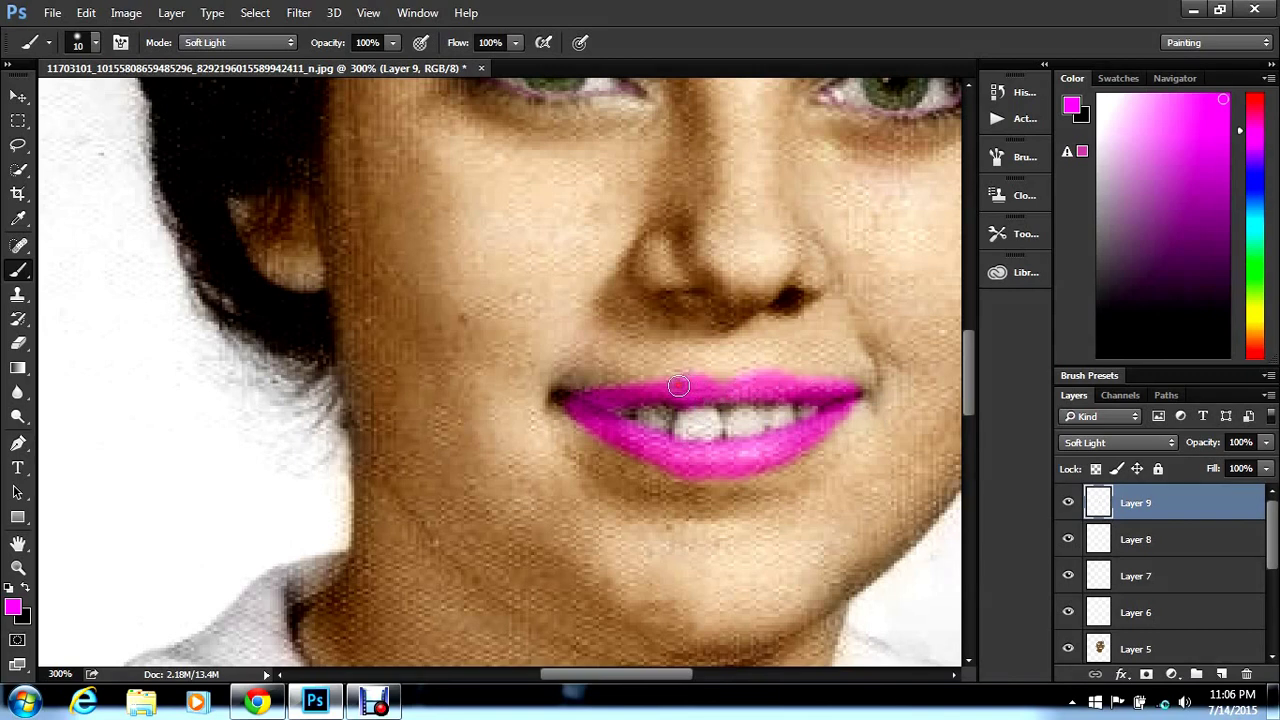
Trim the excess magenta around the outer edges and corners of both lips with a 6 px Eraser
click(16, 346)
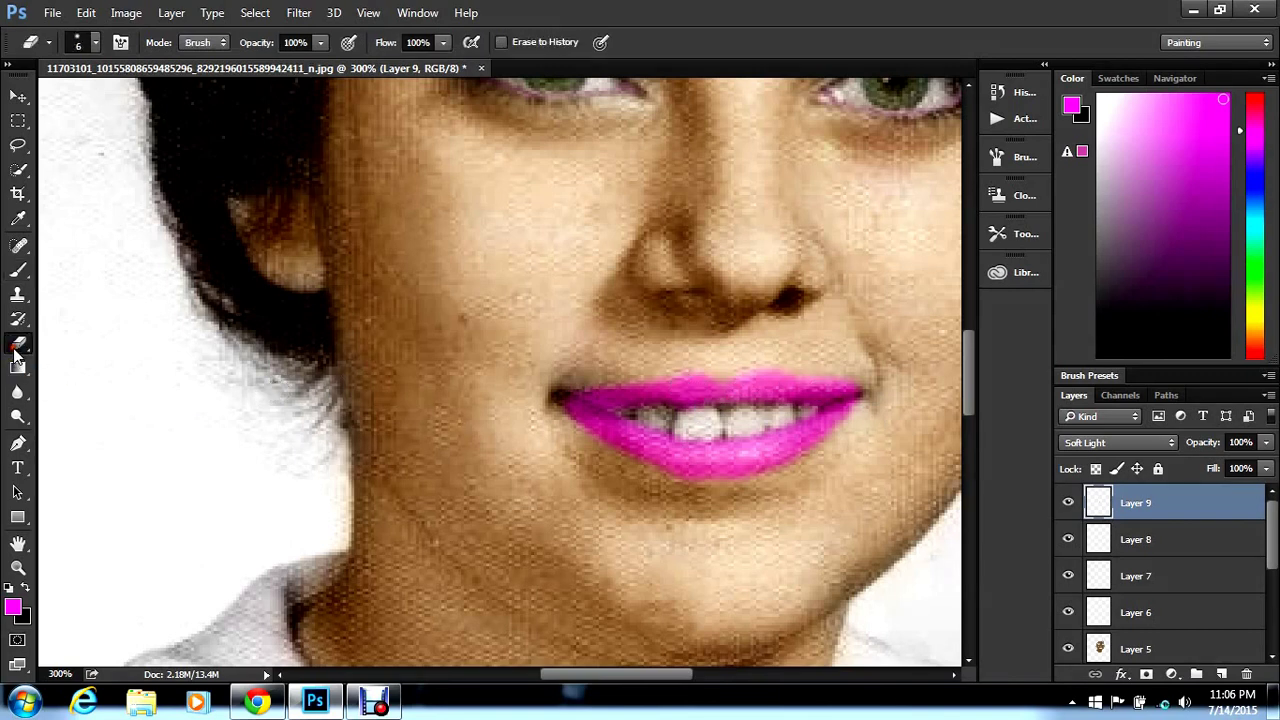
drag(745, 371, 874, 384)
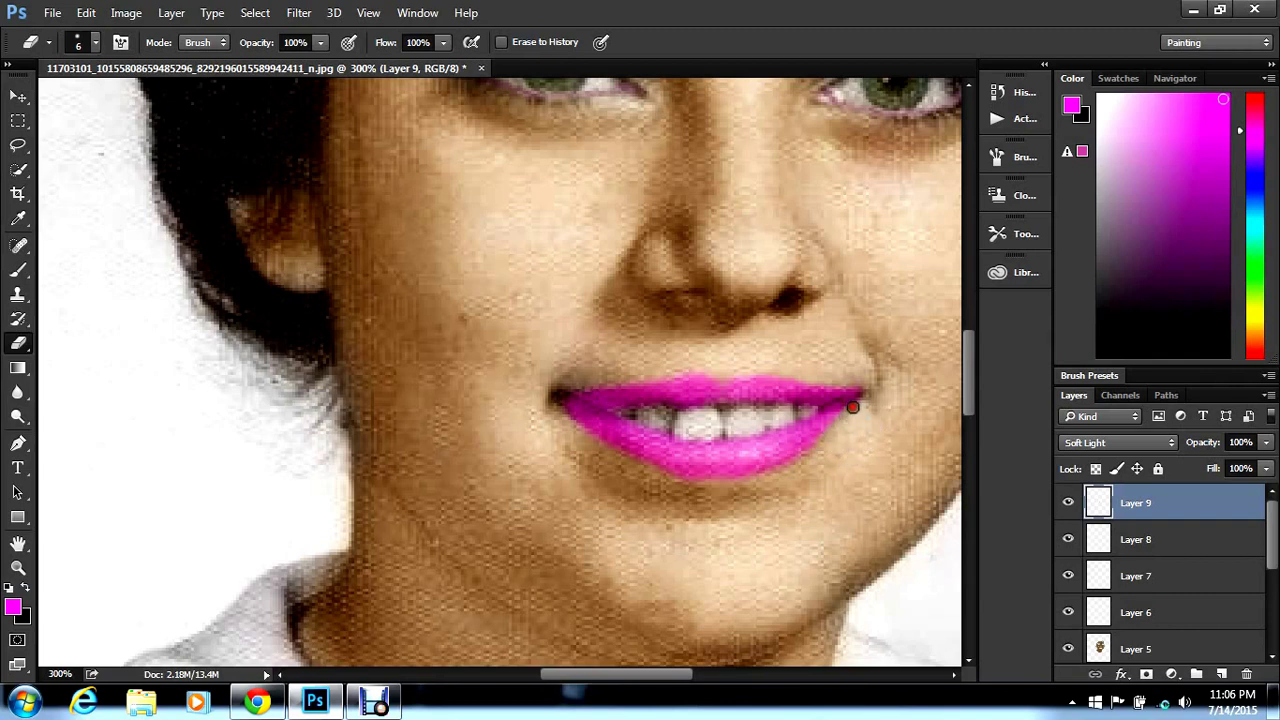
click(591, 401)
drag(641, 465, 564, 405)
drag(702, 371, 632, 378)
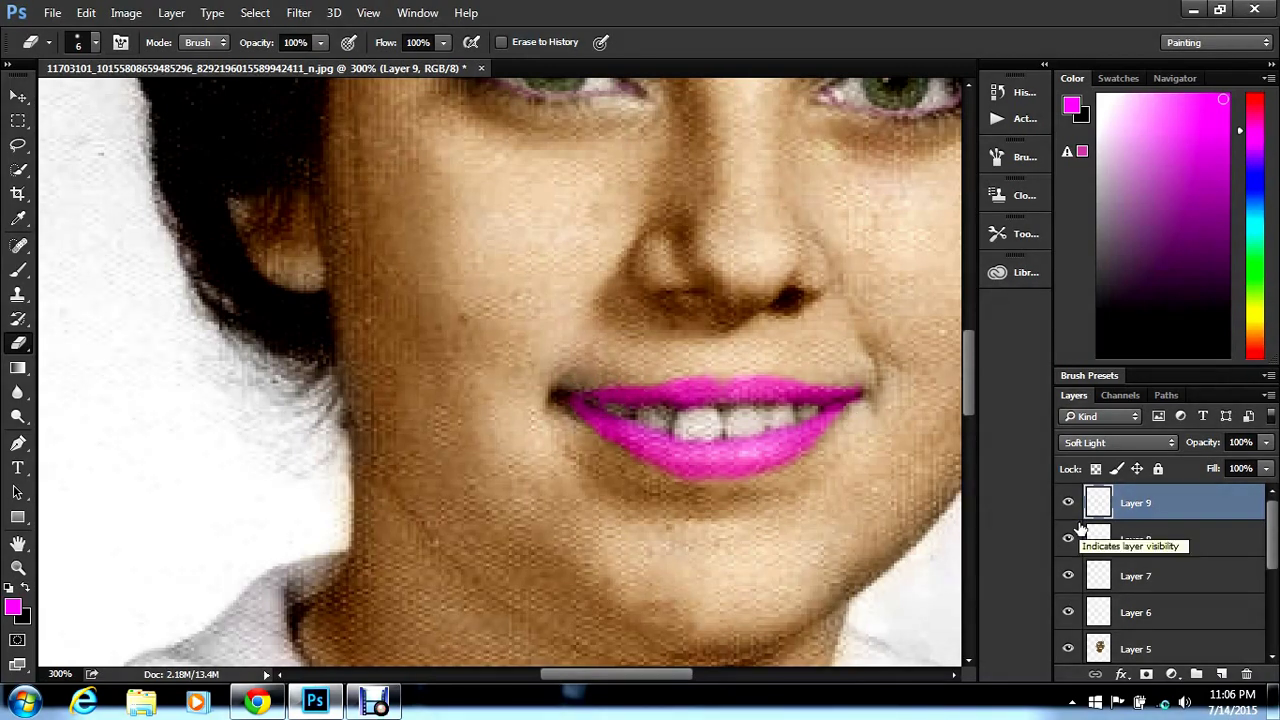
Recolor the painted lips on Layer 9 using Hue/Saturation with Colorize on, Hue 336, Saturation 24 and Lightness -25
key(i)
key(ctrl+u)
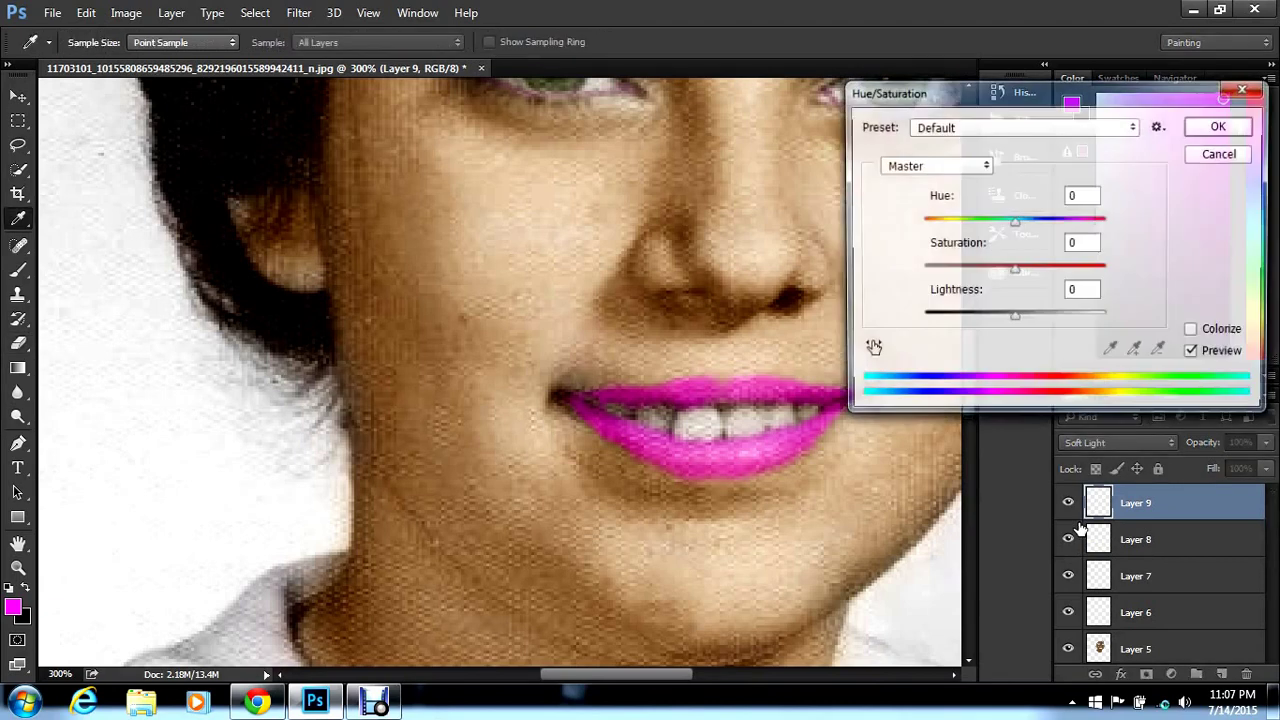
click(1195, 333)
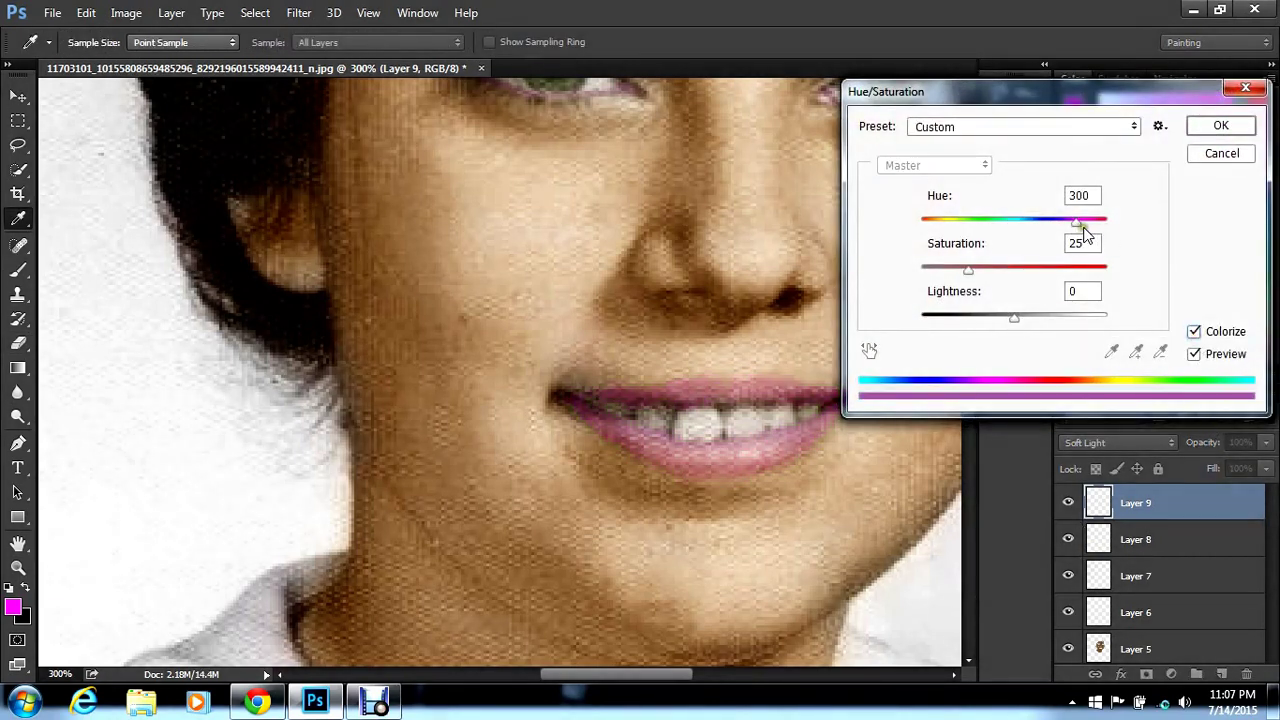
drag(1079, 229, 1099, 230)
click(1060, 267)
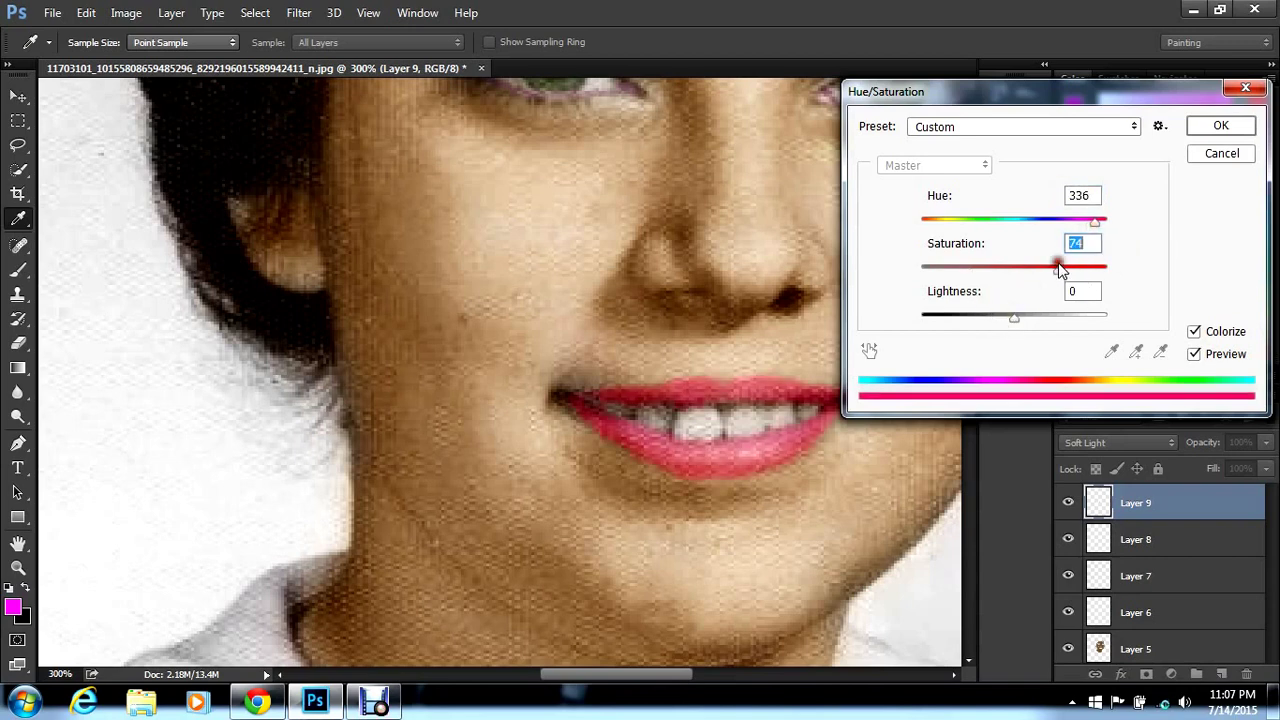
click(1080, 267)
click(970, 316)
mouse_move(970, 316)
mouse_down()
mouse_move(937, 318)
mouse_move(960, 322)
mouse_move(947, 322)
mouse_up()
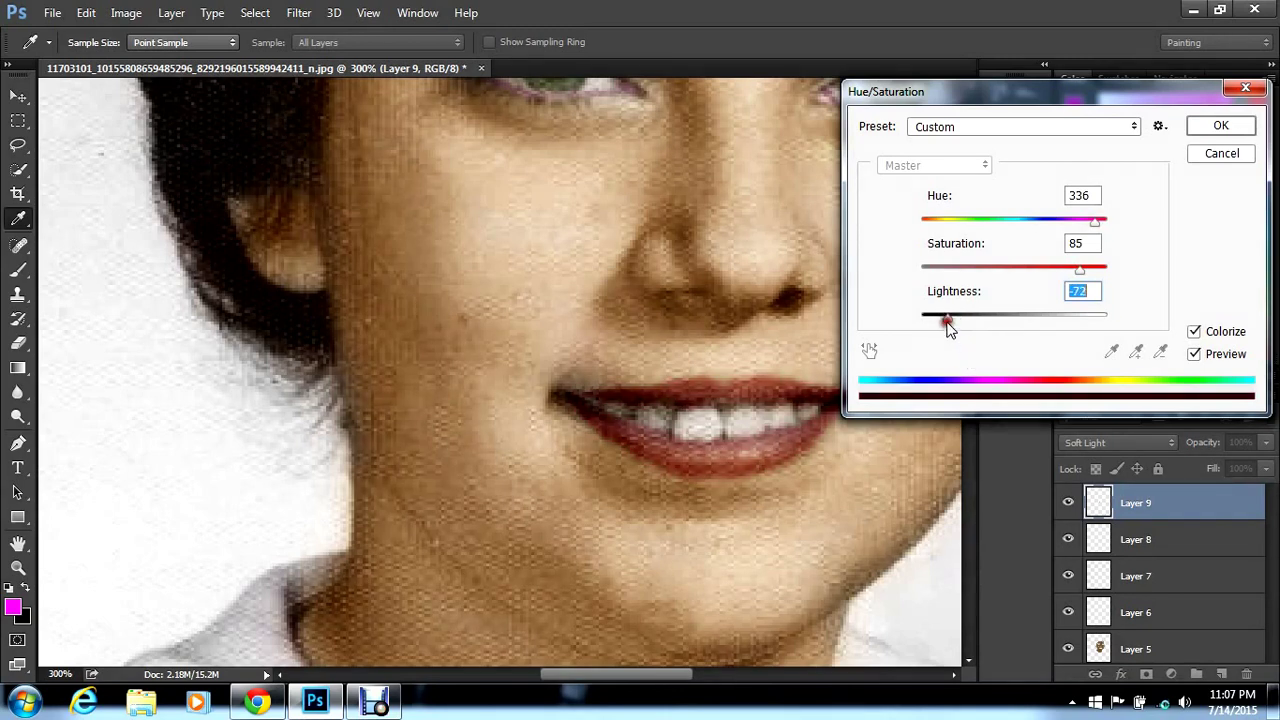
click(1001, 268)
drag(1000, 268, 976, 270)
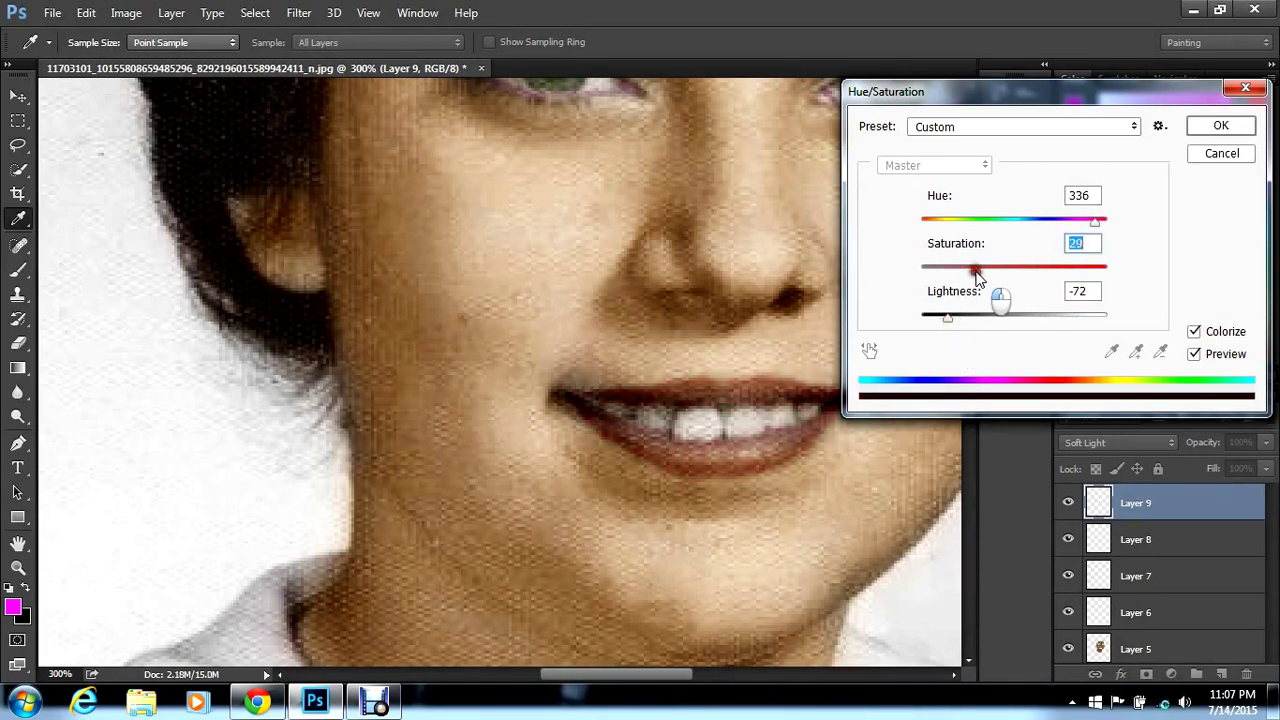
drag(949, 319, 967, 272)
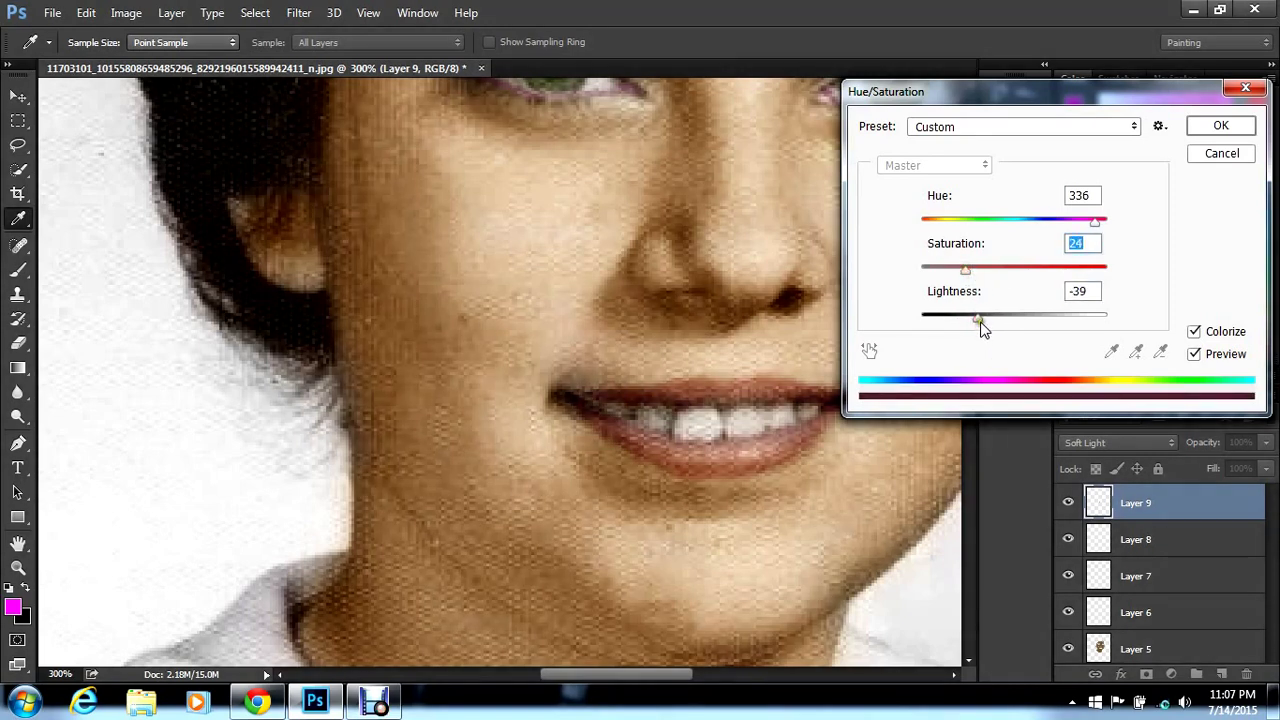
drag(981, 328, 993, 330)
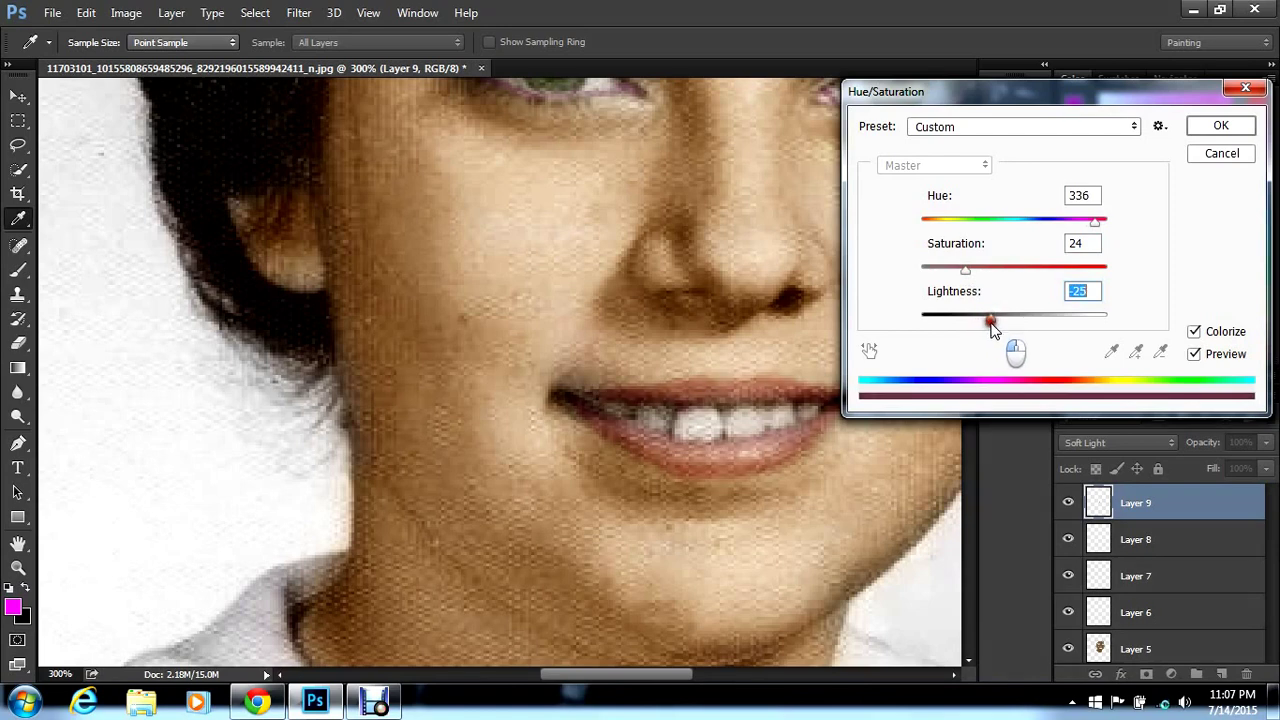
click(1221, 125)
key(e)
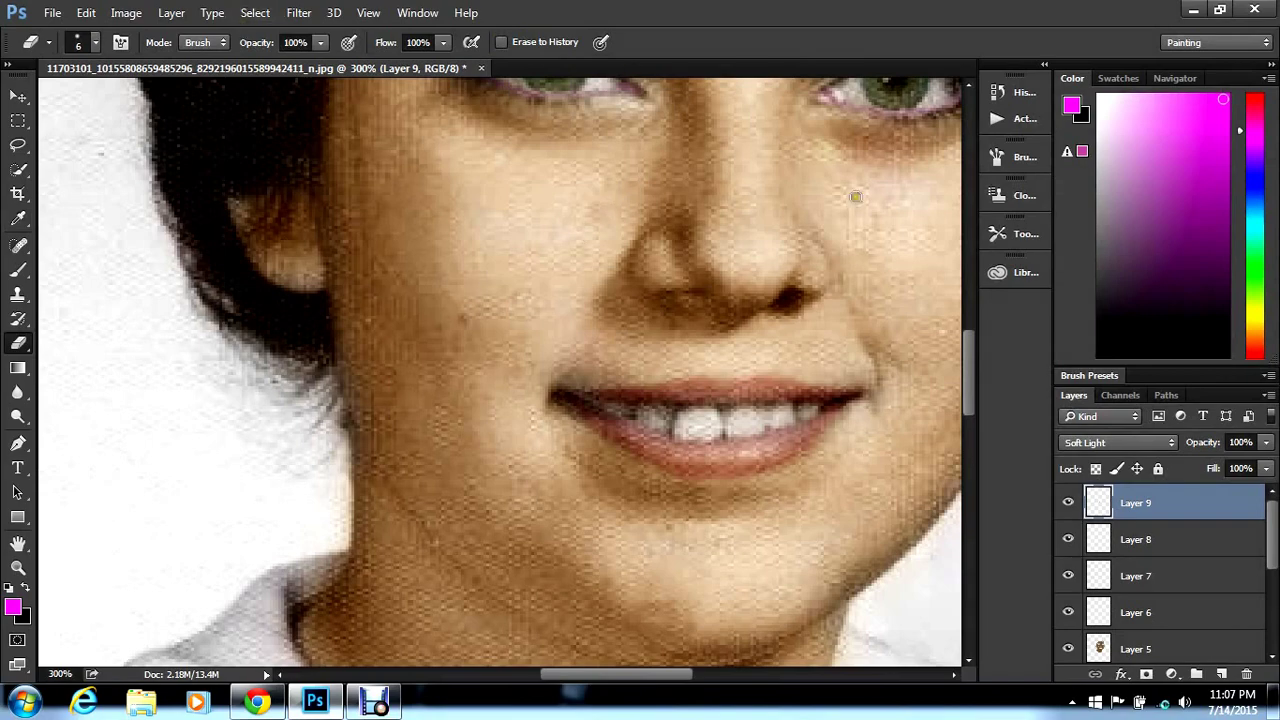
Create another new layer in Soft Light mode above Layer 9
drag(973, 367, 979, 351)
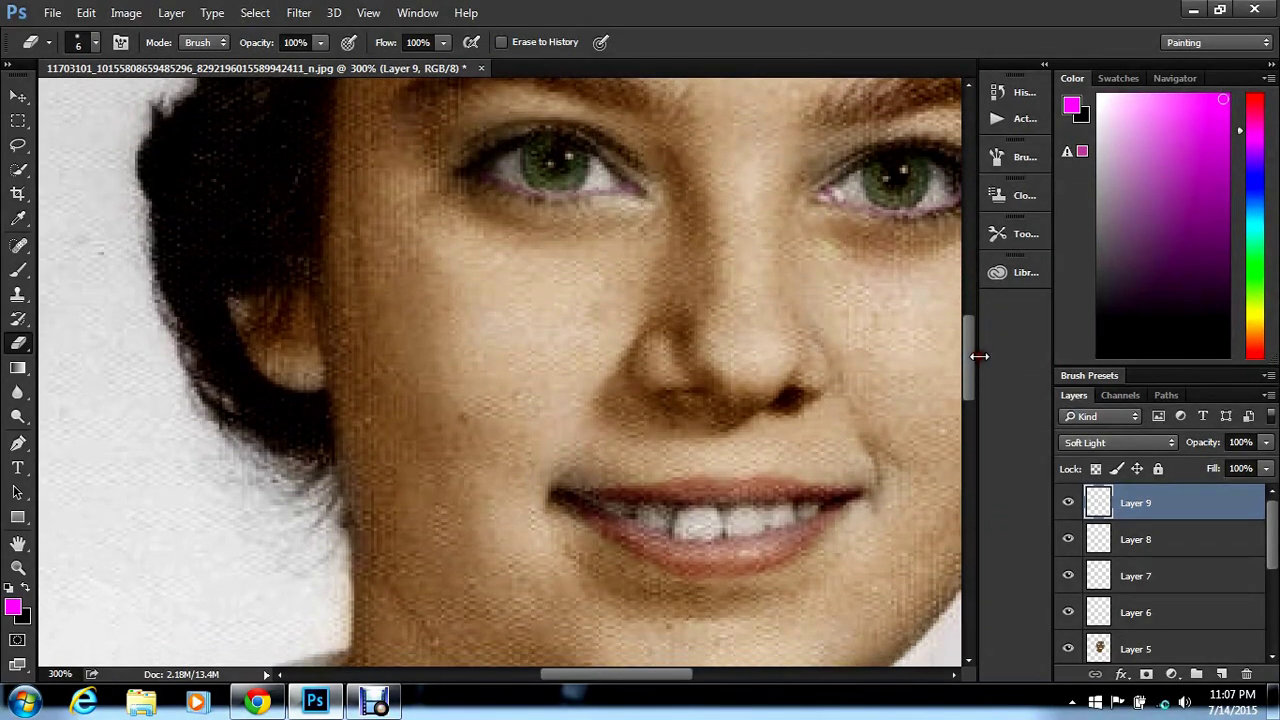
click(176, 14)
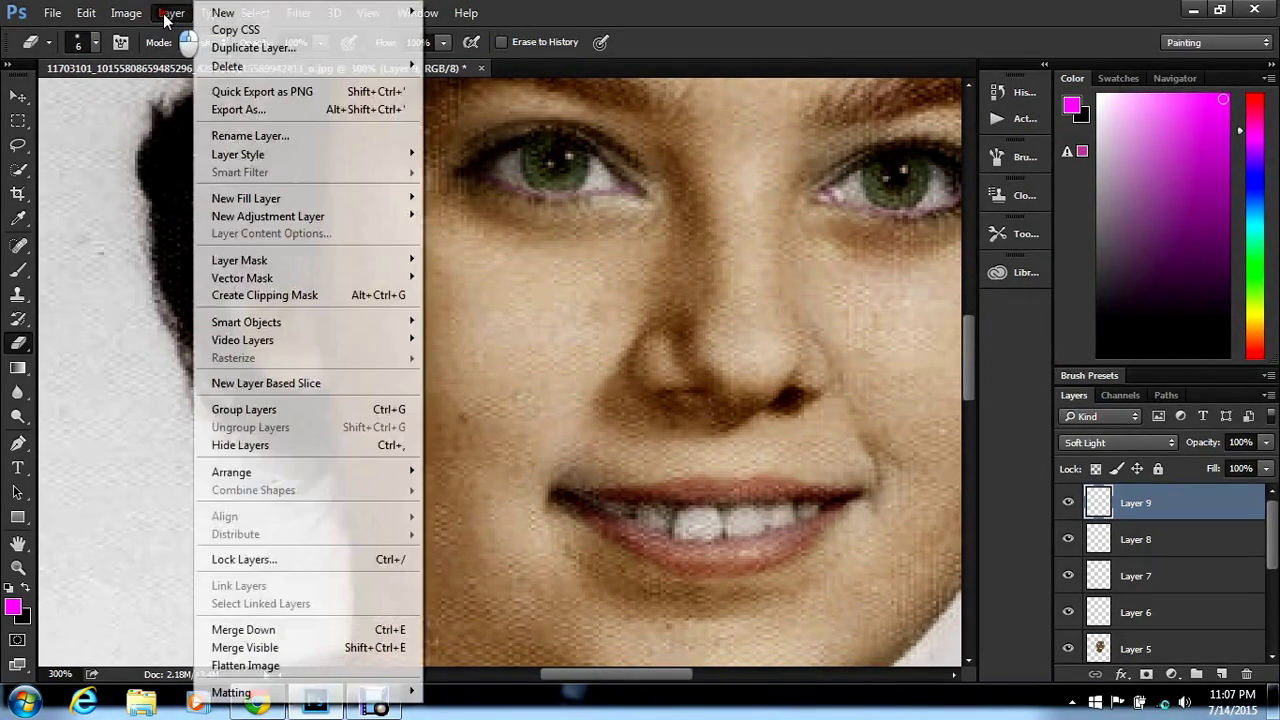
mouse_move(245, 13)
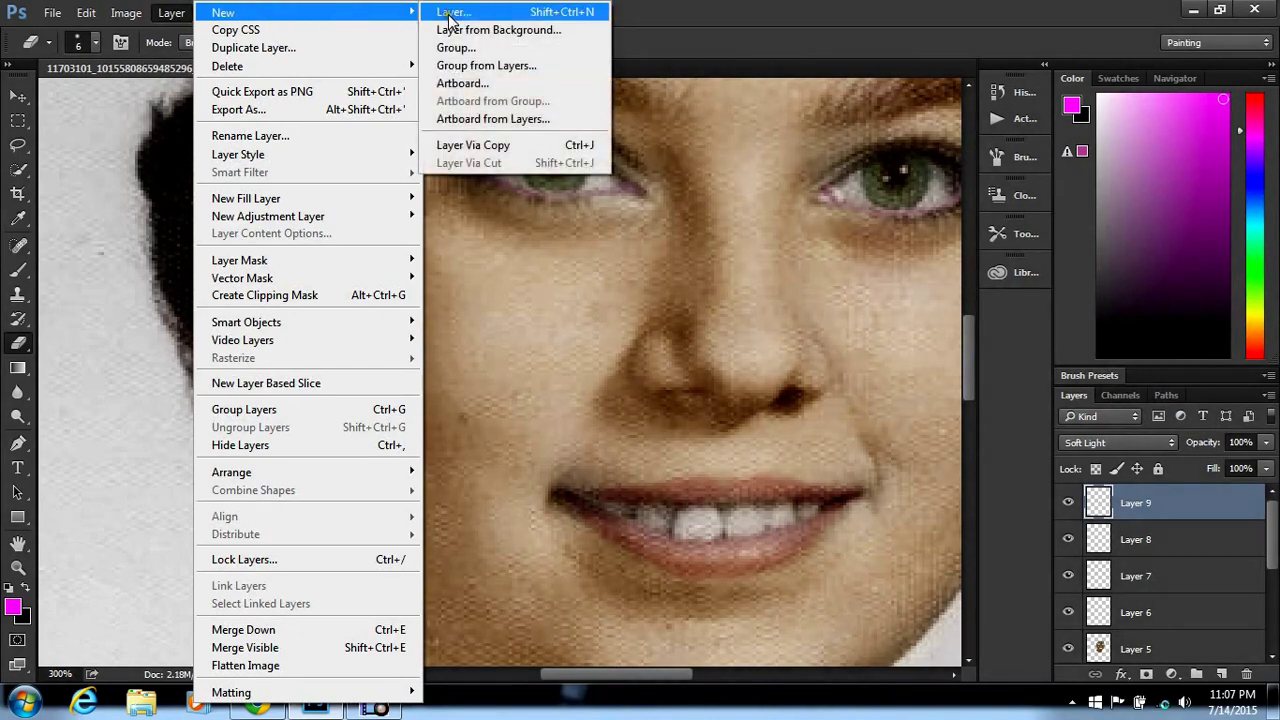
click(450, 15)
click(597, 296)
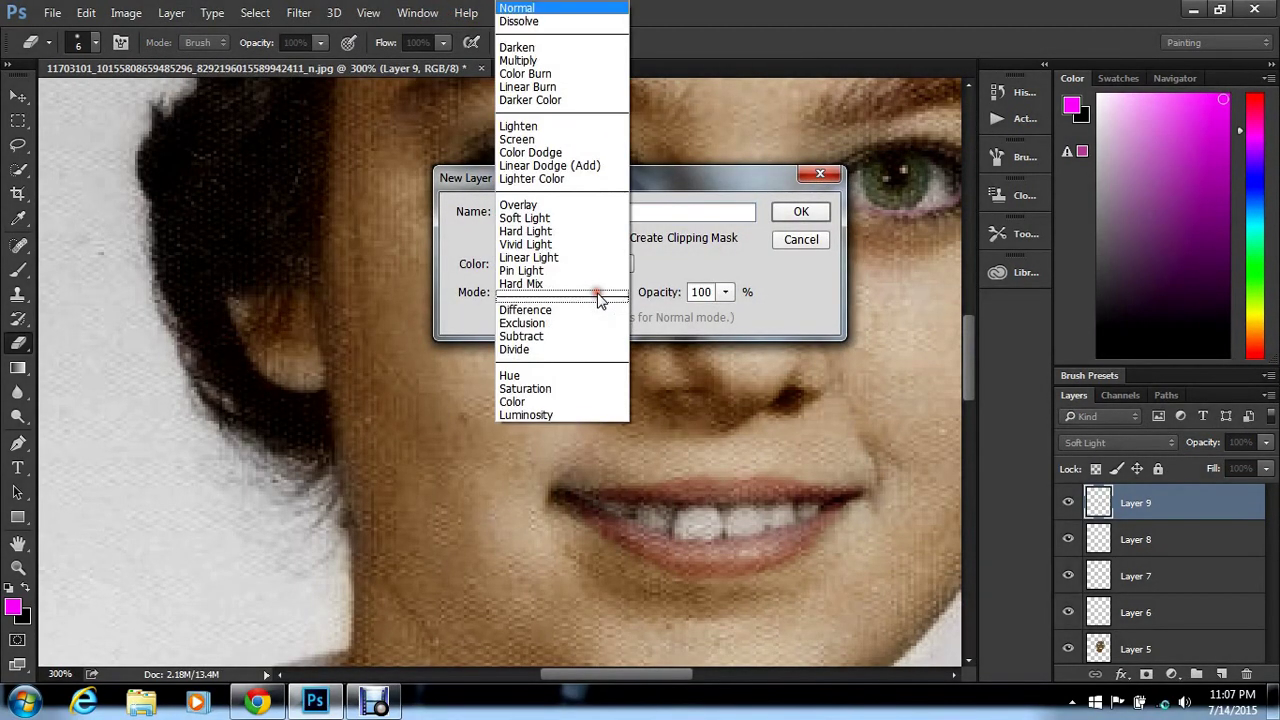
click(590, 212)
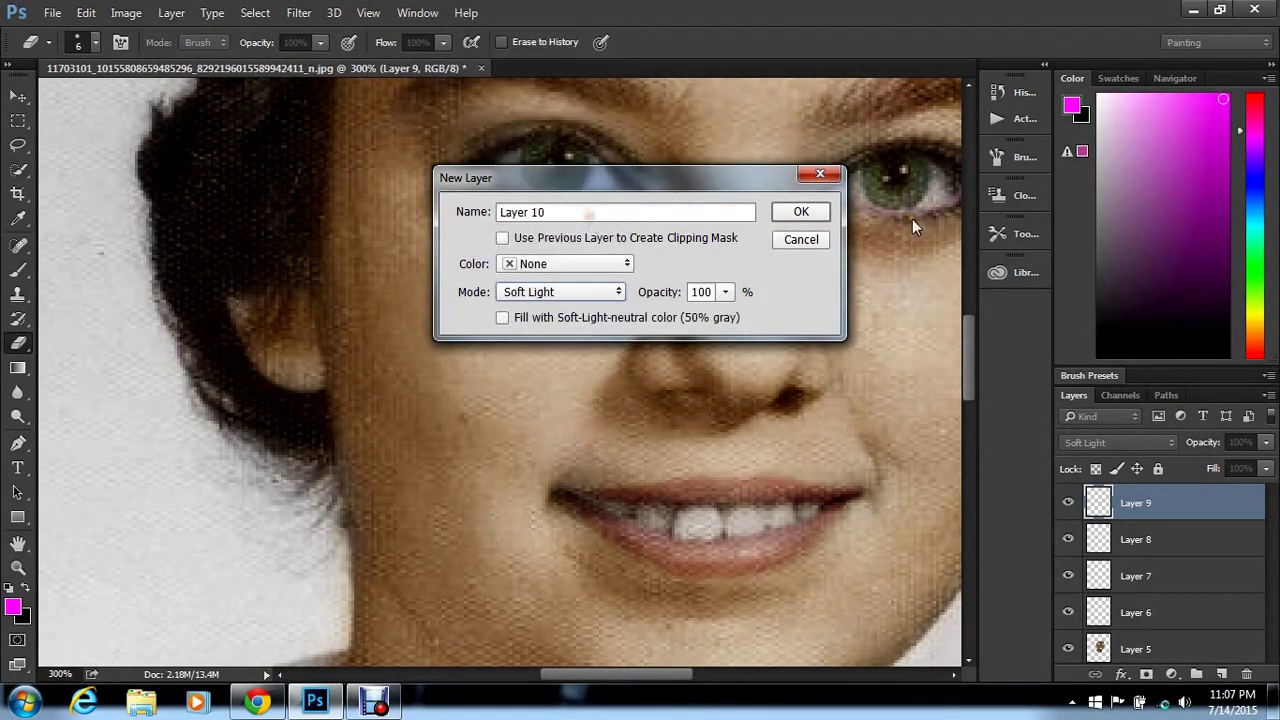
click(802, 213)
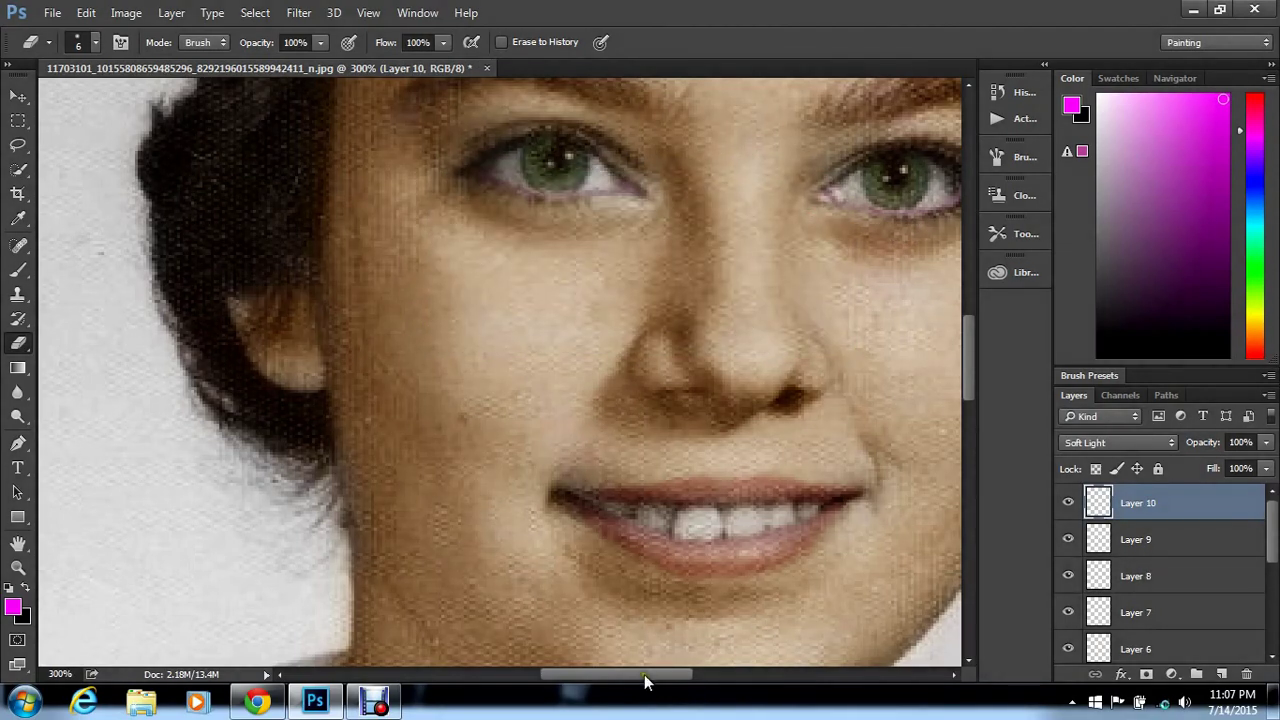
Paint magenta blush over both cheeks on Layer 10 using a soft 75 px Brush
drag(645, 680, 670, 690)
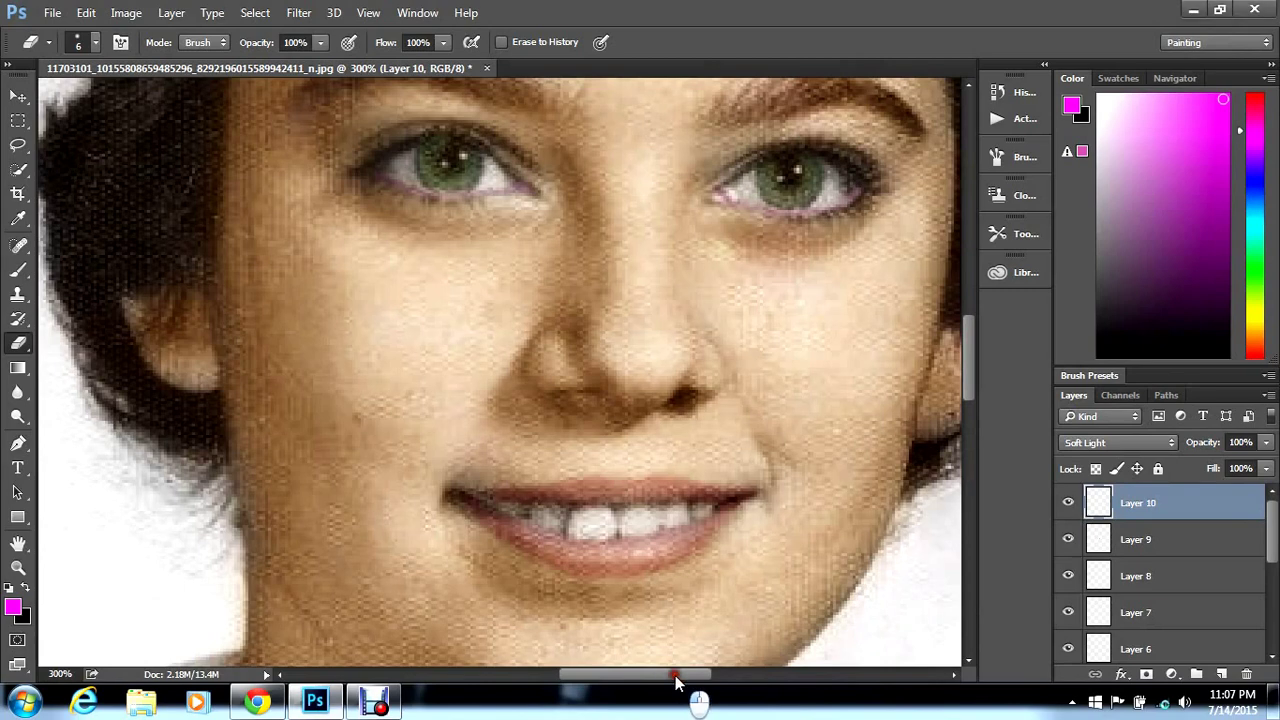
drag(642, 681, 648, 676)
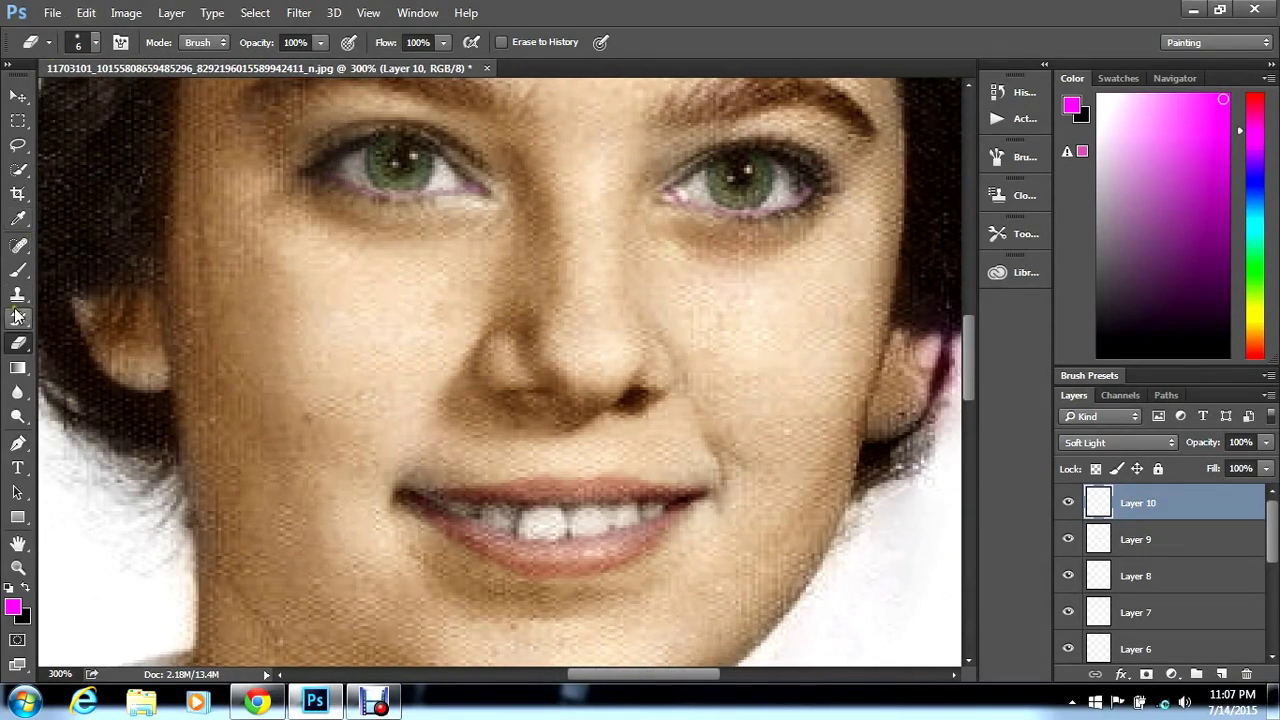
click(17, 274)
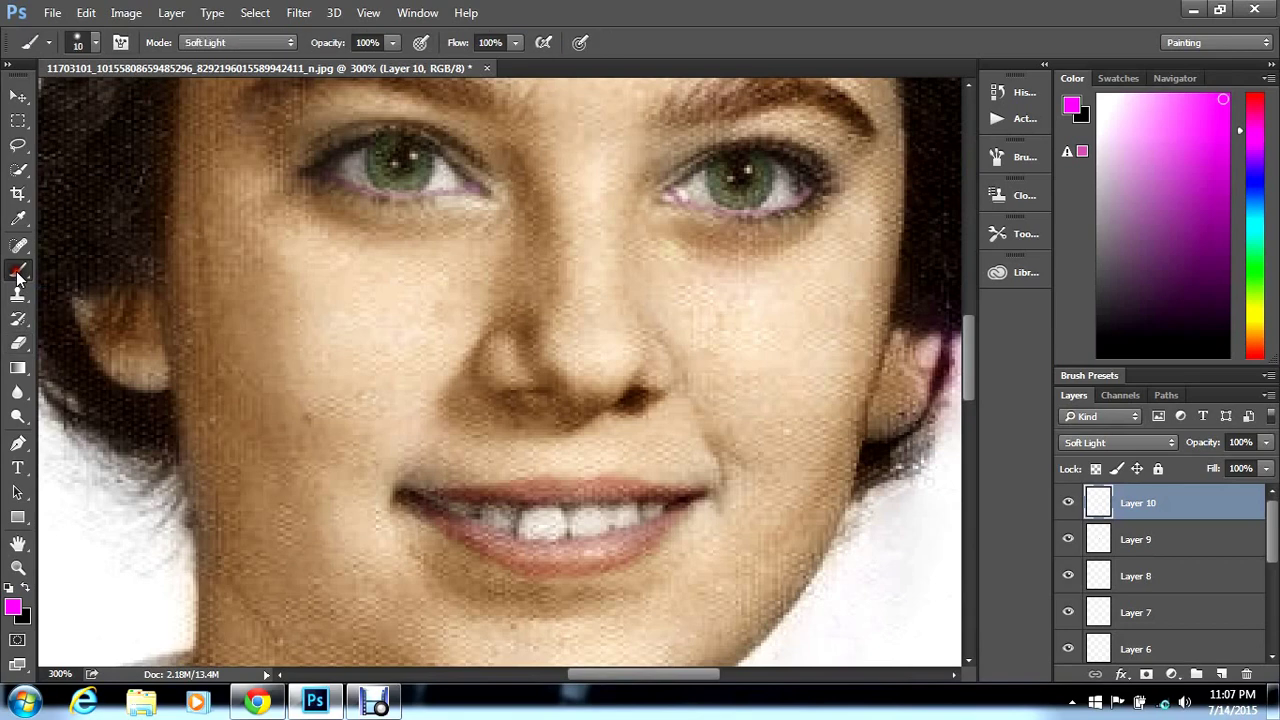
click(96, 48)
drag(139, 100, 142, 101)
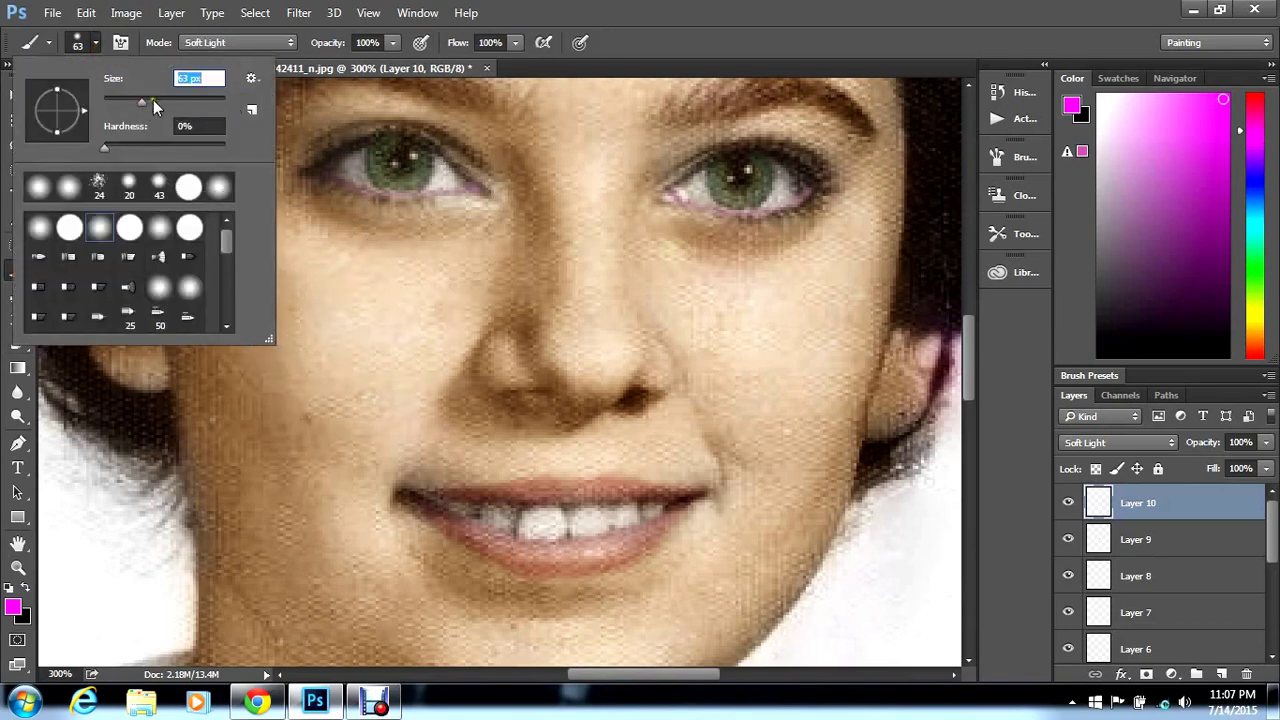
click(165, 101)
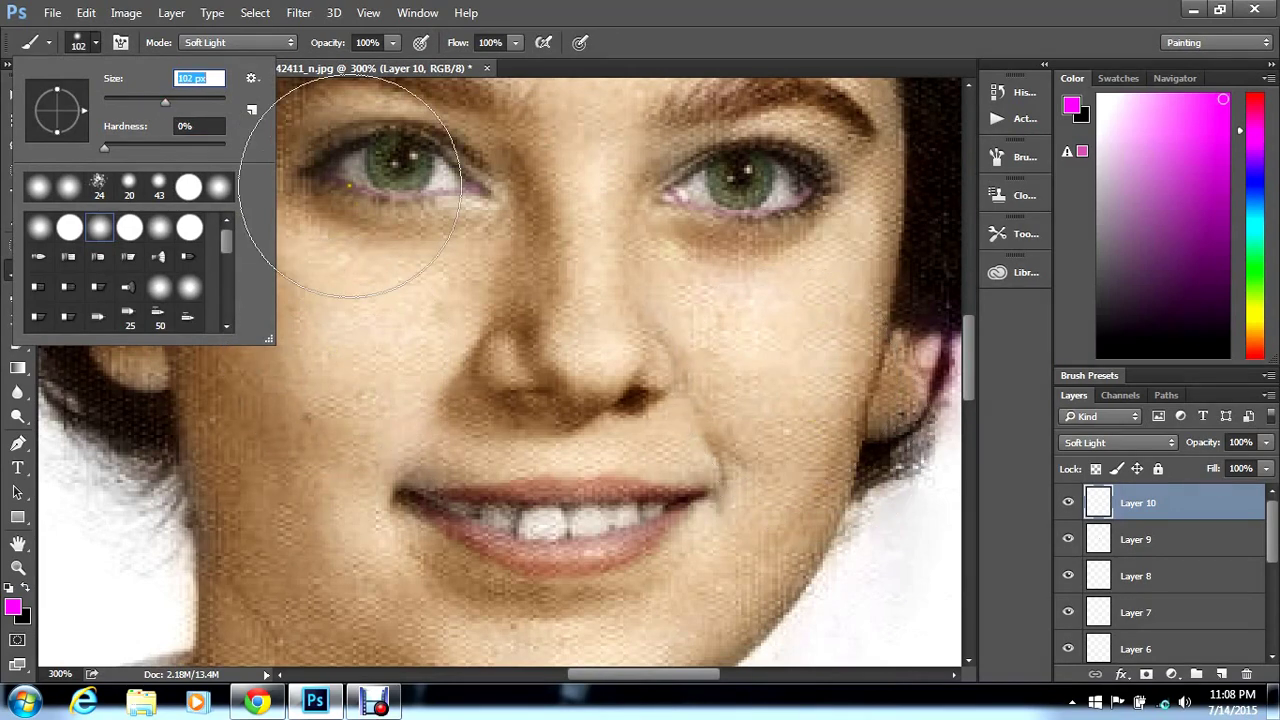
click(151, 98)
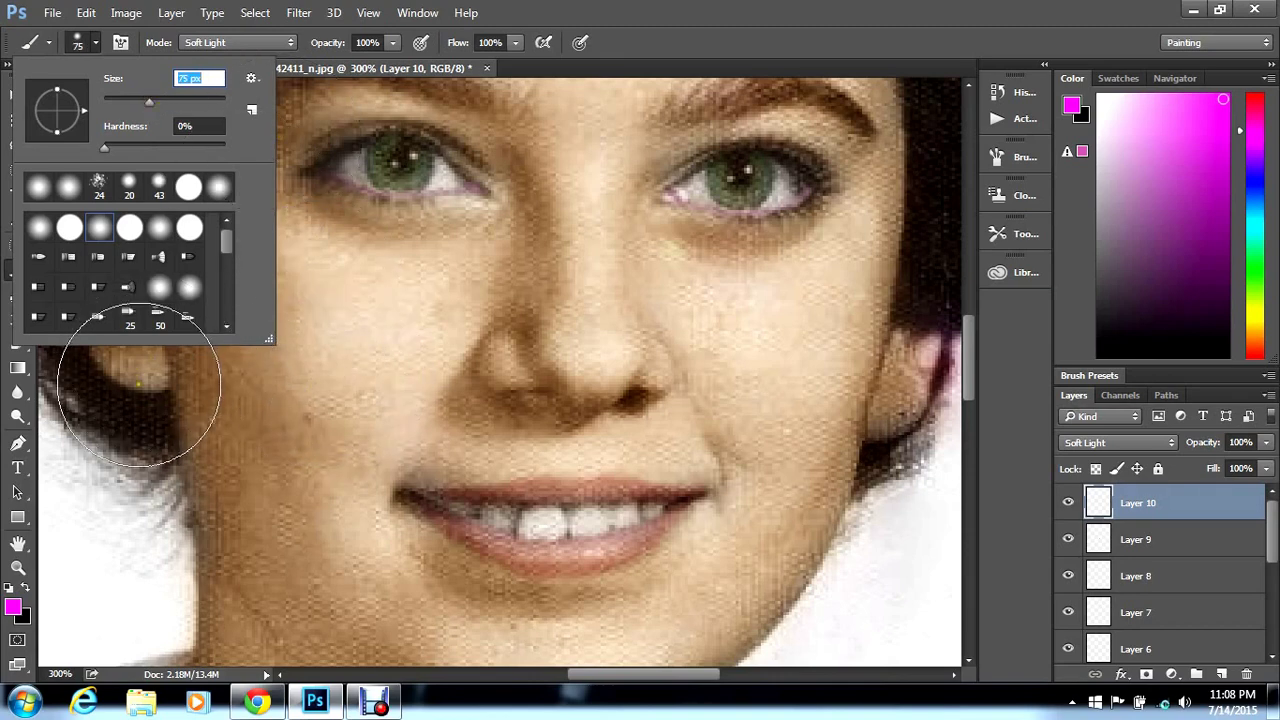
click(340, 363)
mouse_move(281, 333)
mouse_down()
mouse_move(263, 294)
mouse_move(223, 274)
mouse_move(323, 337)
mouse_up()
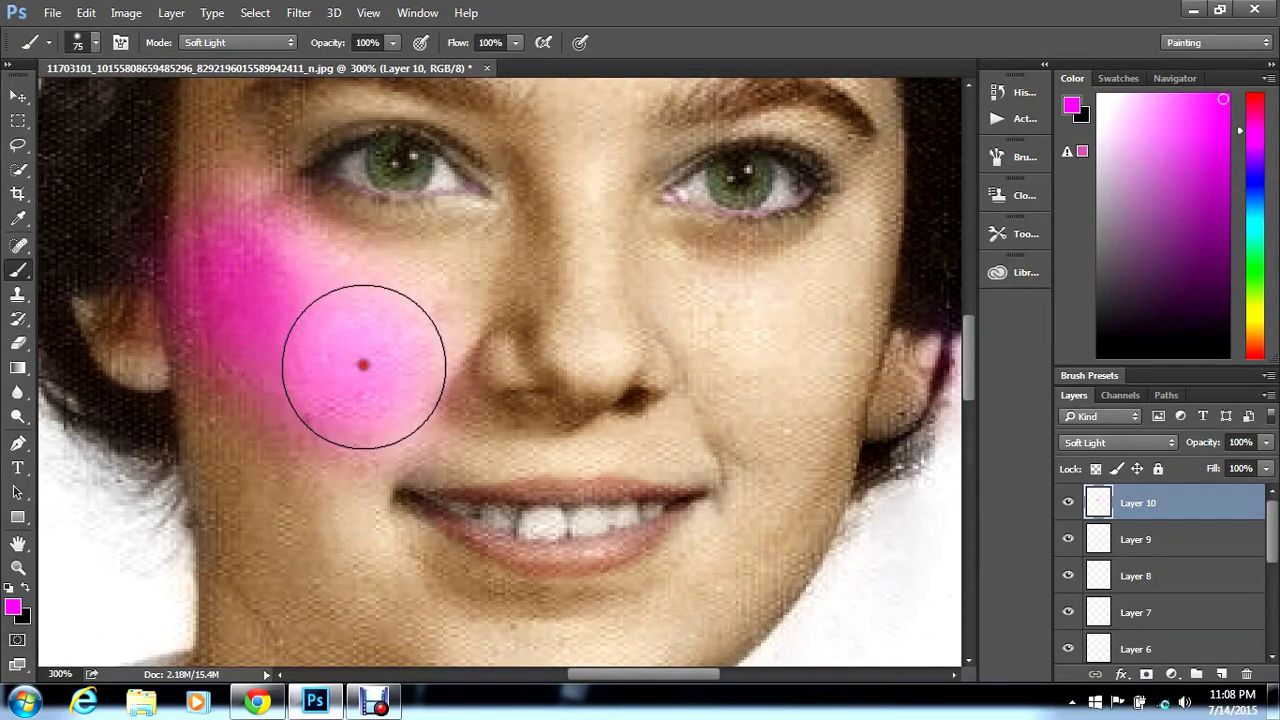
click(787, 382)
mouse_move(787, 380)
mouse_down()
mouse_move(829, 329)
mouse_move(843, 277)
mouse_up()
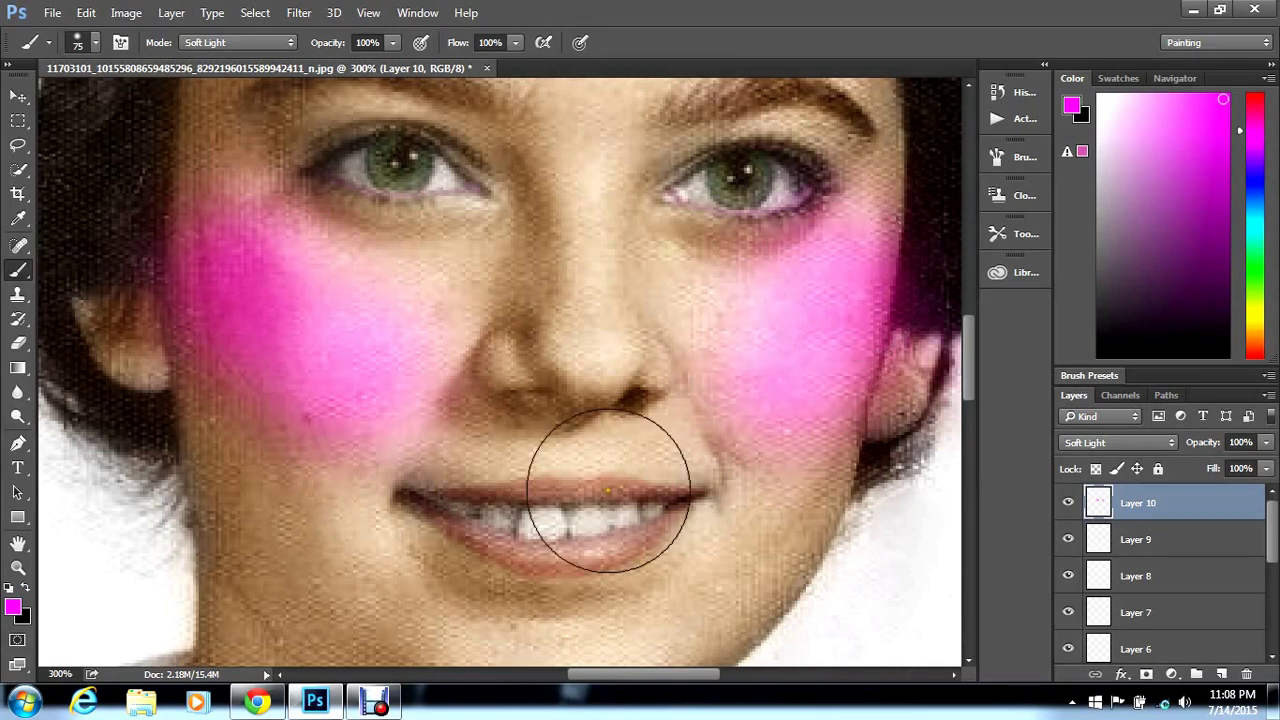
Erase the excess magenta beside the ear and beneath both eyes on Layer 10 with a 34 px Eraser
click(18, 344)
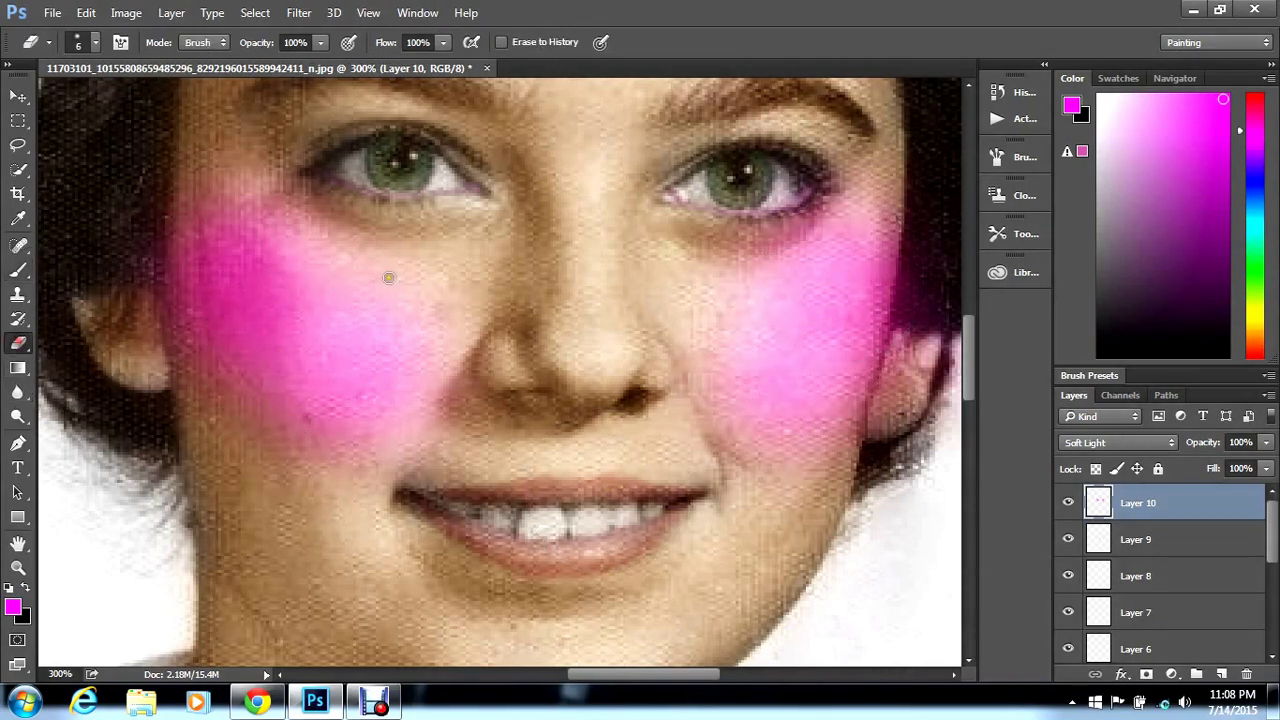
click(95, 42)
click(124, 98)
click(905, 390)
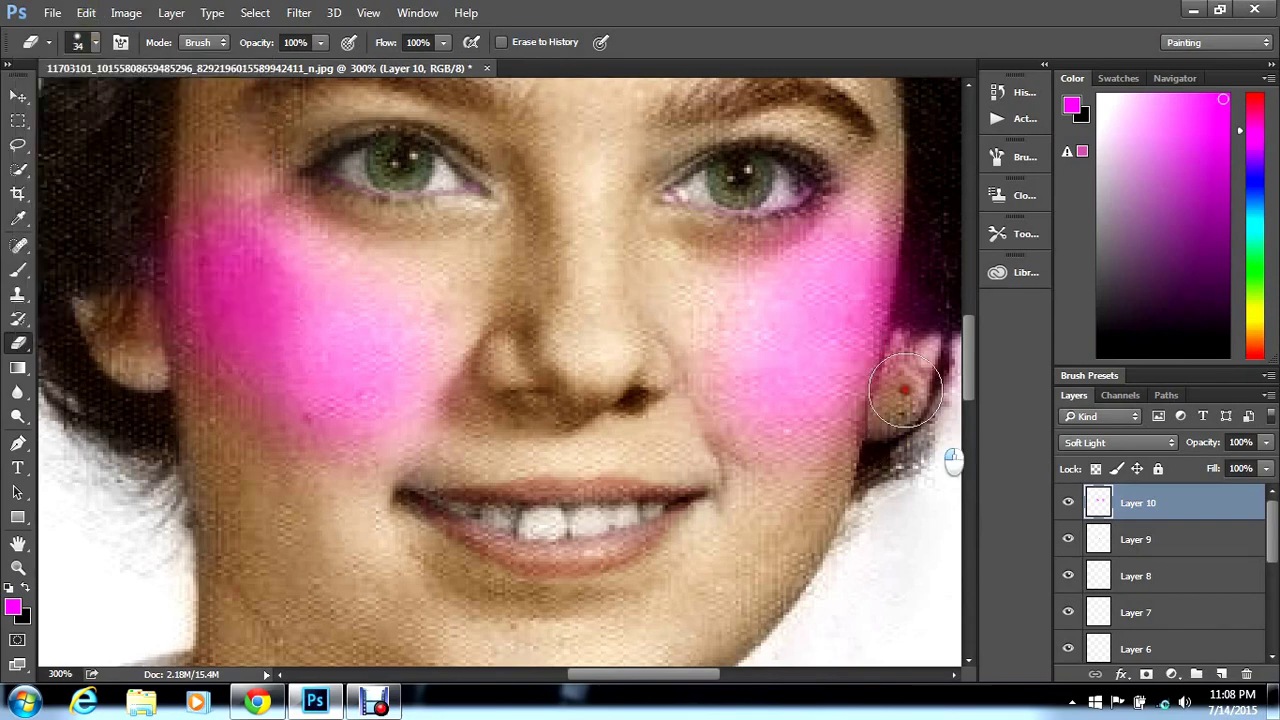
mouse_move(905, 390)
mouse_down()
mouse_move(926, 211)
mouse_move(888, 203)
mouse_move(703, 266)
mouse_move(726, 271)
mouse_move(771, 233)
mouse_move(769, 249)
mouse_move(859, 171)
mouse_up()
mouse_move(427, 289)
mouse_down()
mouse_move(335, 232)
mouse_move(243, 133)
mouse_up()
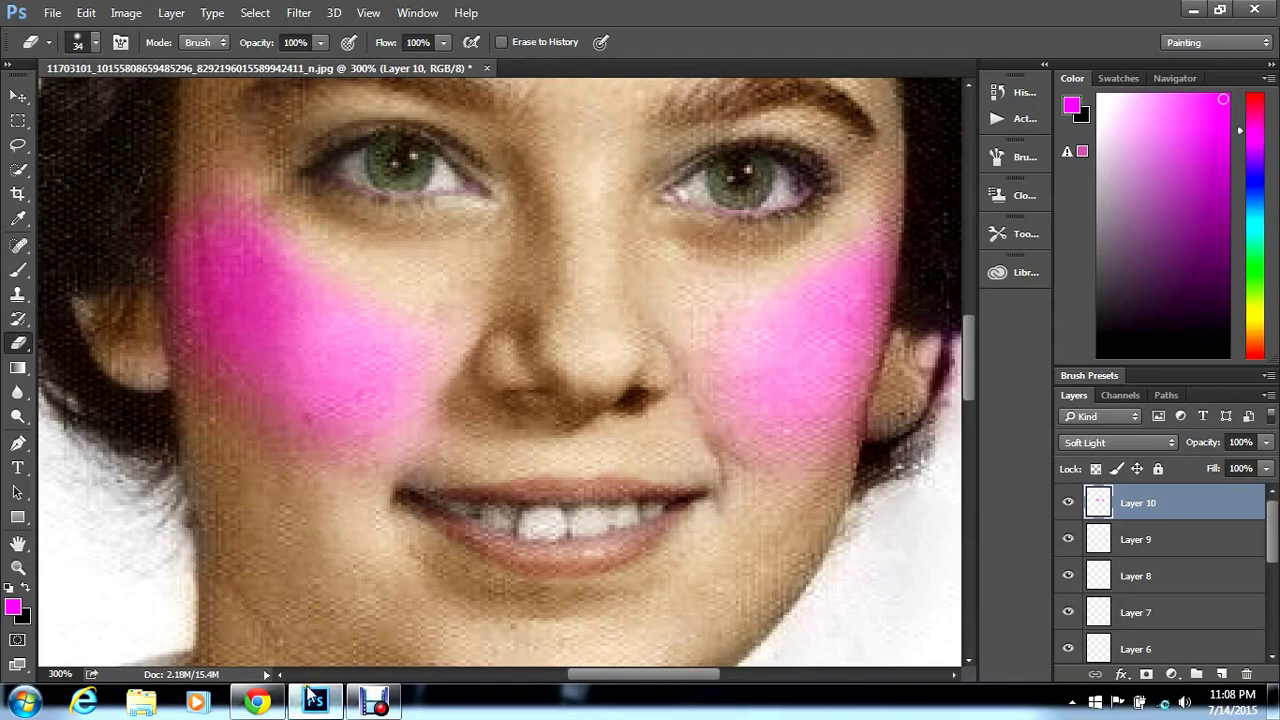
Recolor the cheek blush on Layer 10 using Hue/Saturation with Colorize on, Hue 315, Saturation 15 and Lightness -42
mouse_move(312, 697)
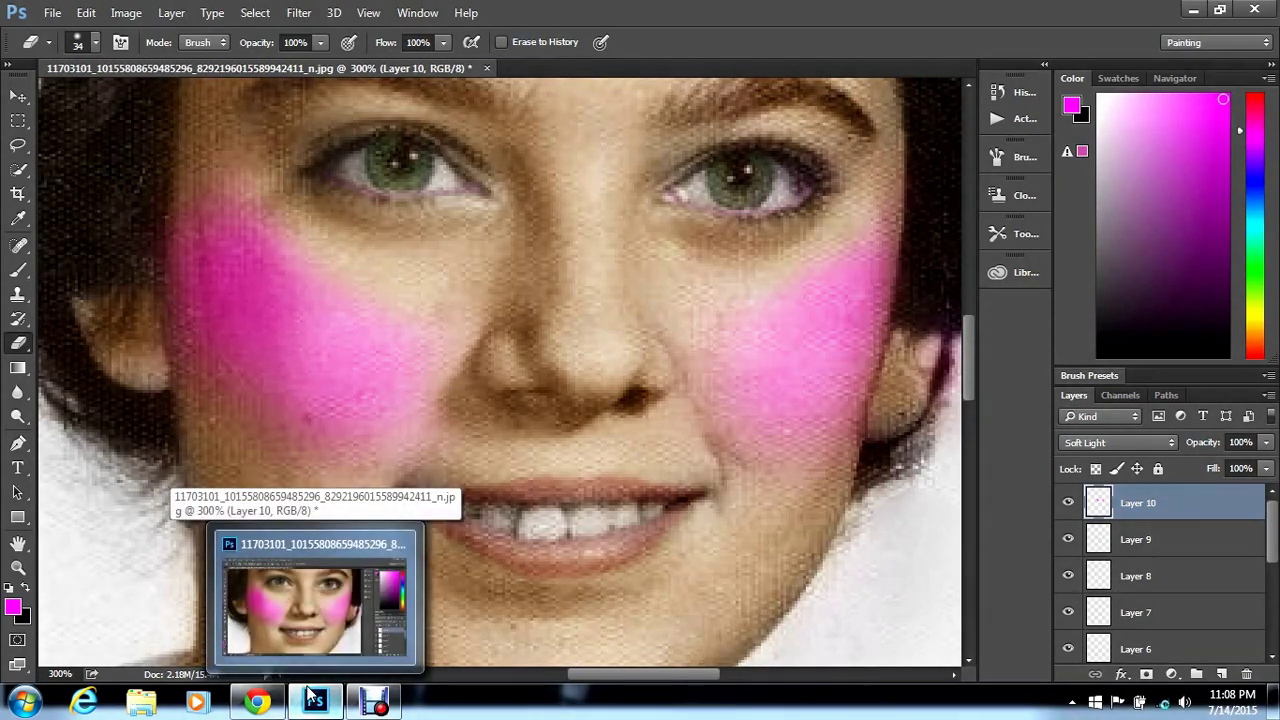
key(ctrl+u)
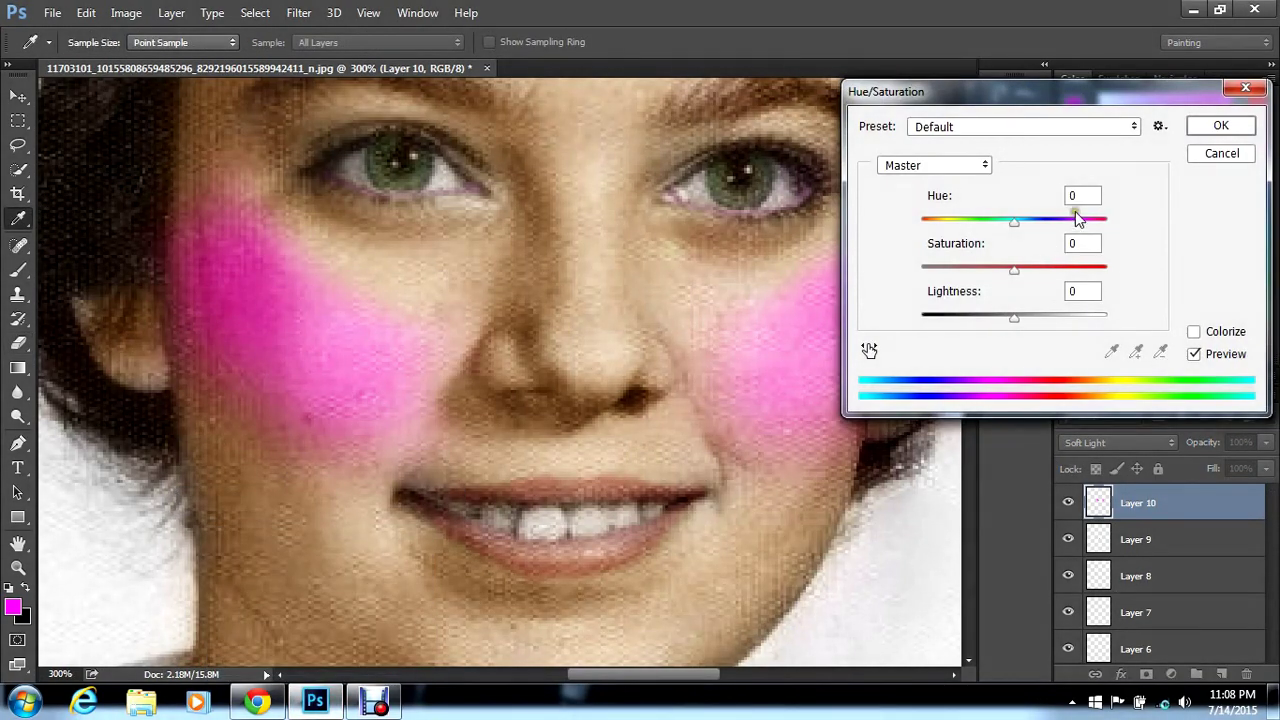
drag(1079, 224, 1088, 222)
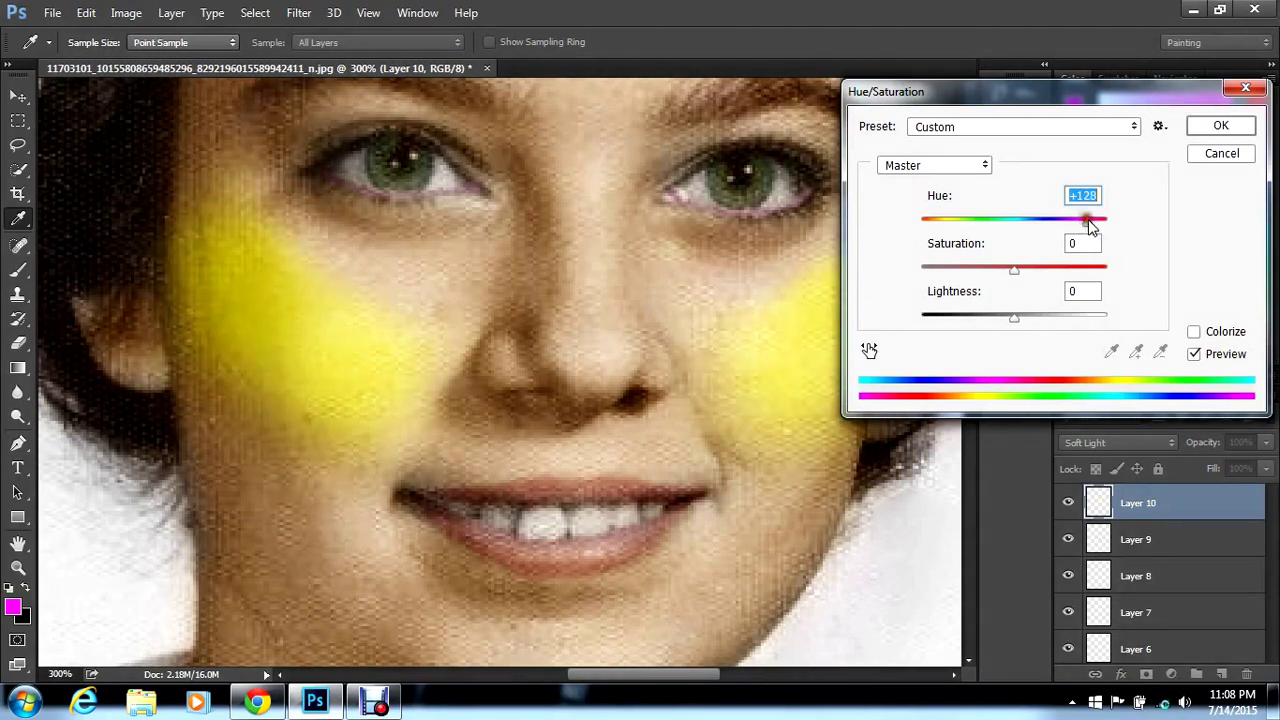
click(1194, 332)
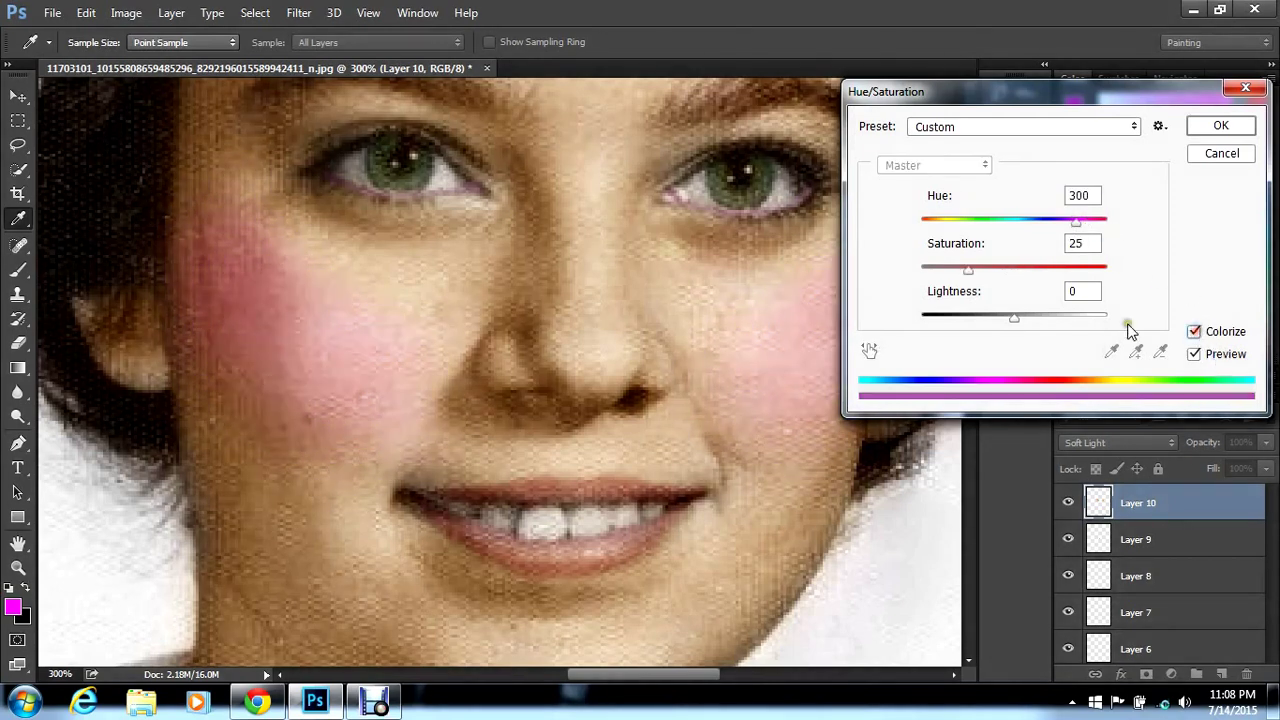
click(1074, 227)
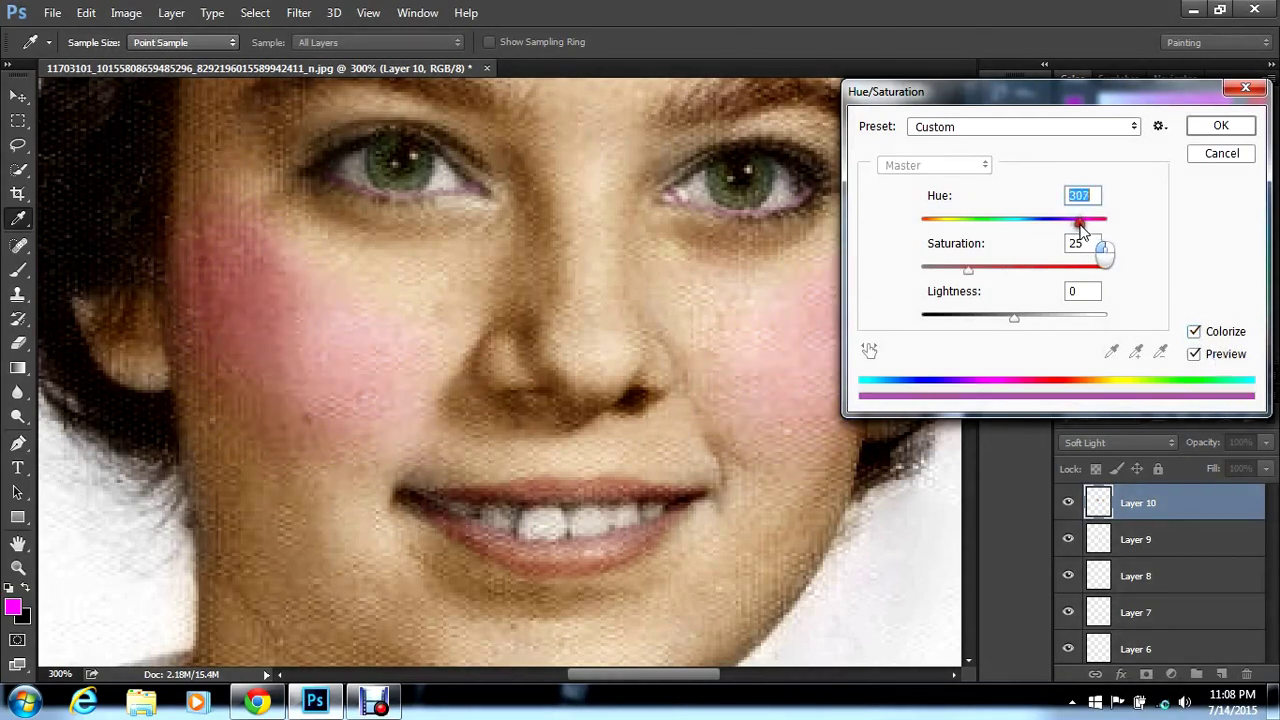
click(978, 318)
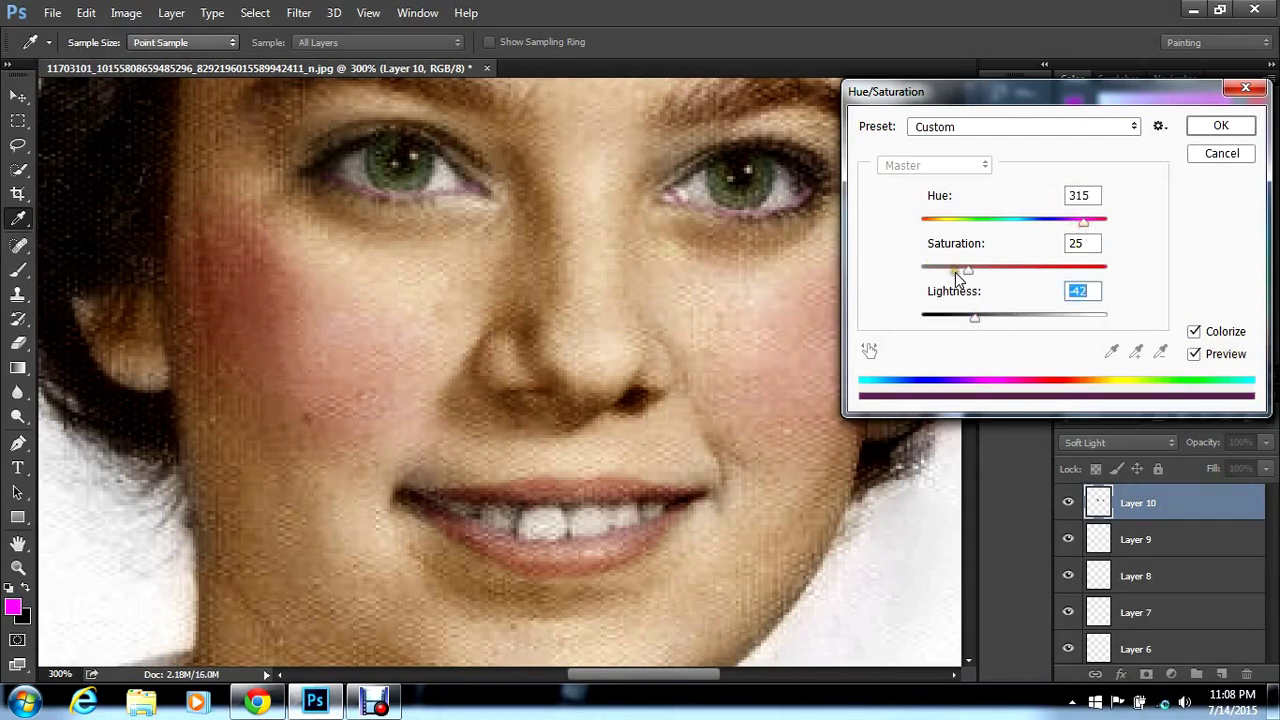
click(952, 267)
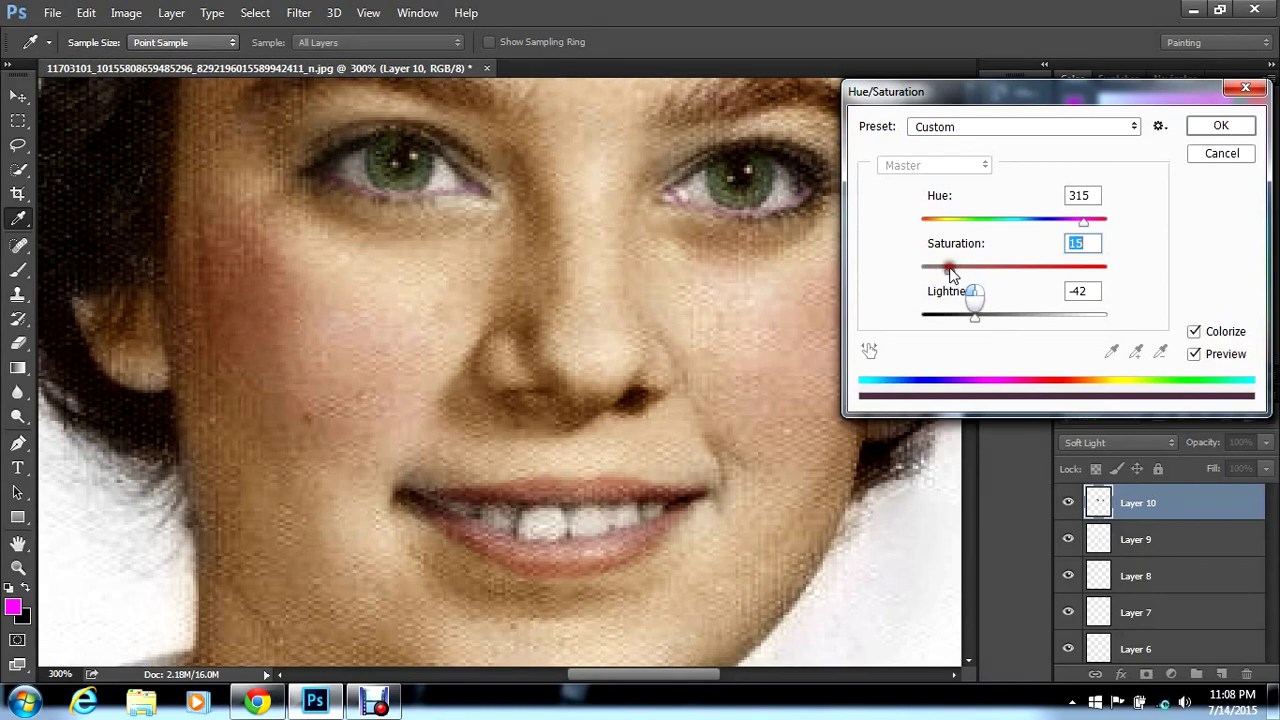
click(1221, 126)
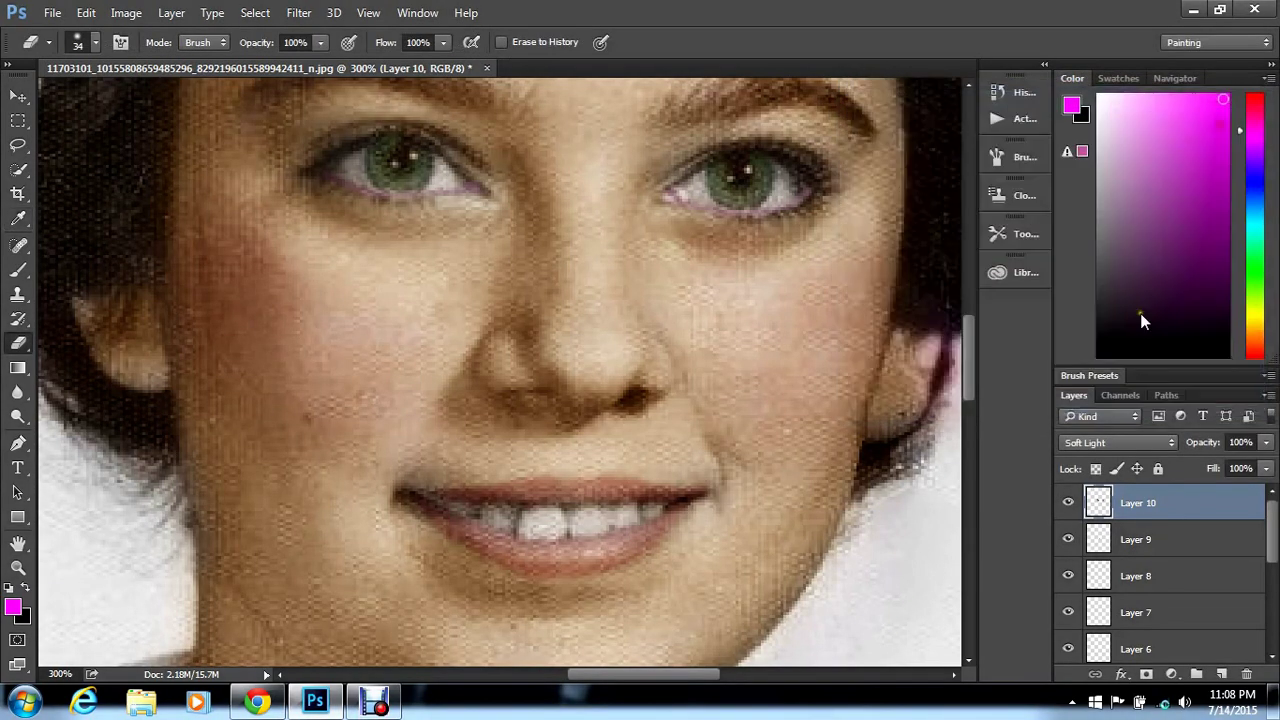
Fit the whole portrait on screen and create a new Soft Light layer named Layer 11 above Layer 10
click(368, 13)
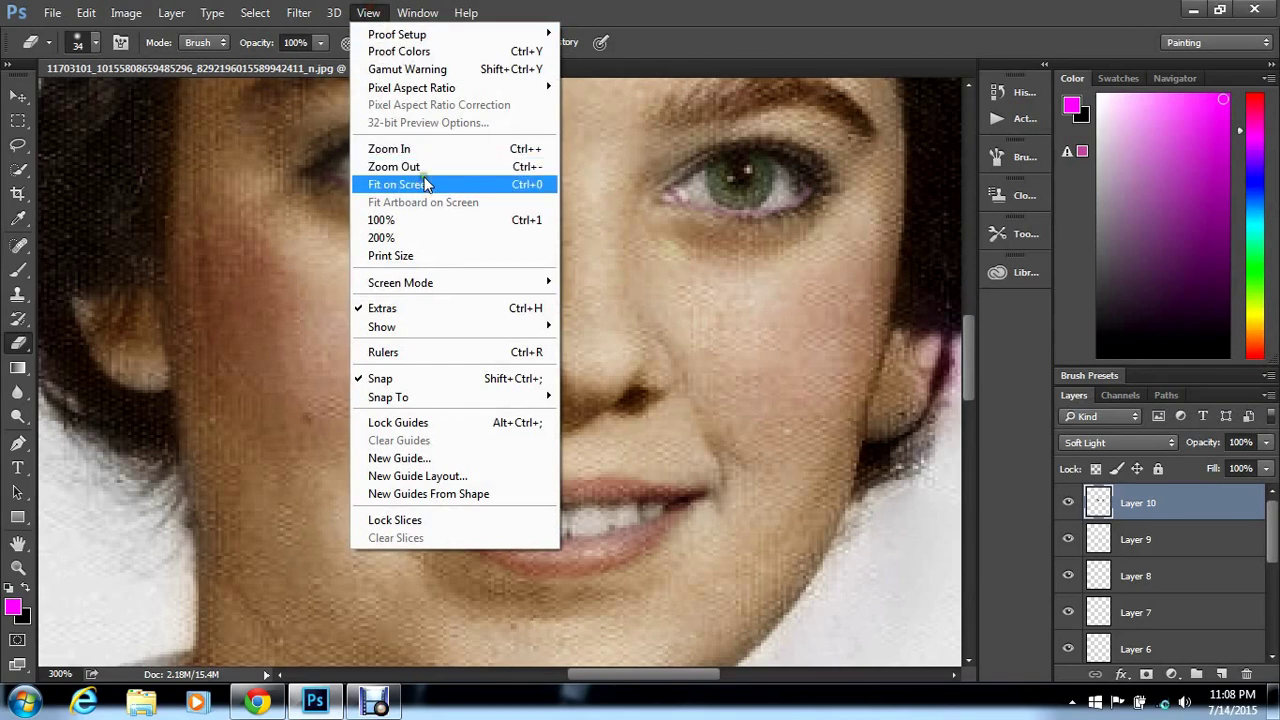
click(424, 184)
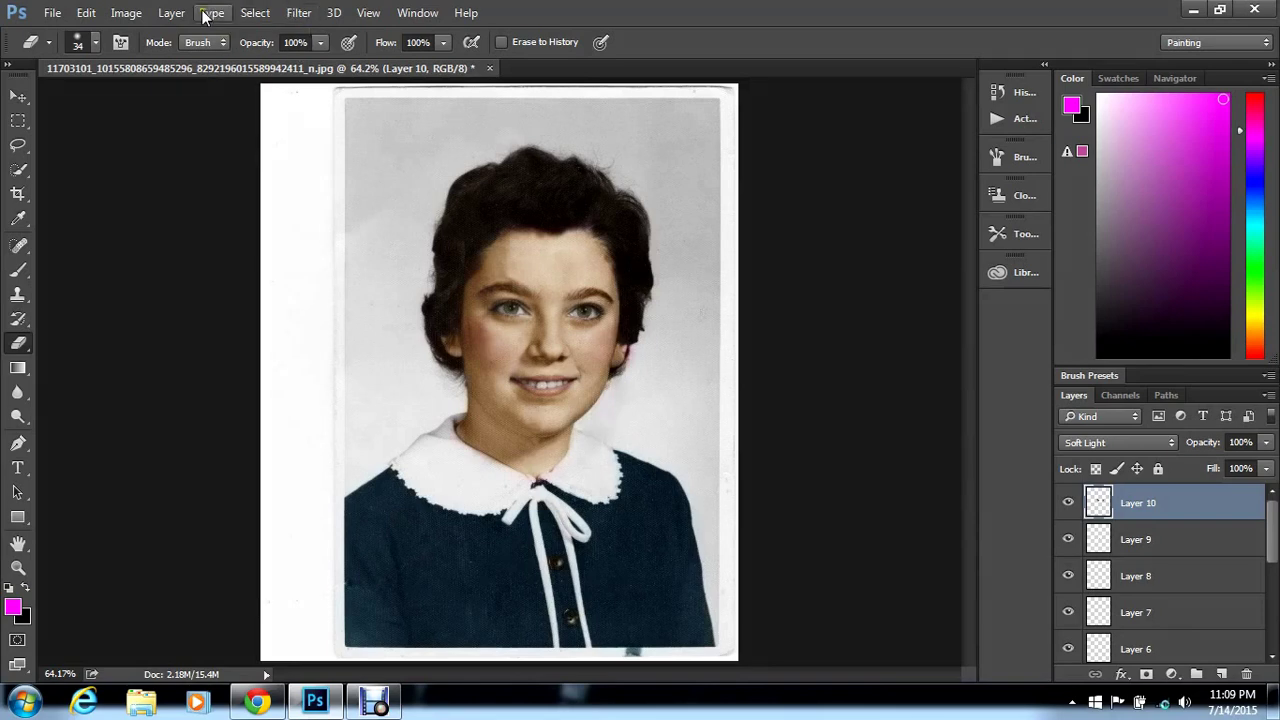
click(171, 12)
mouse_move(330, 13)
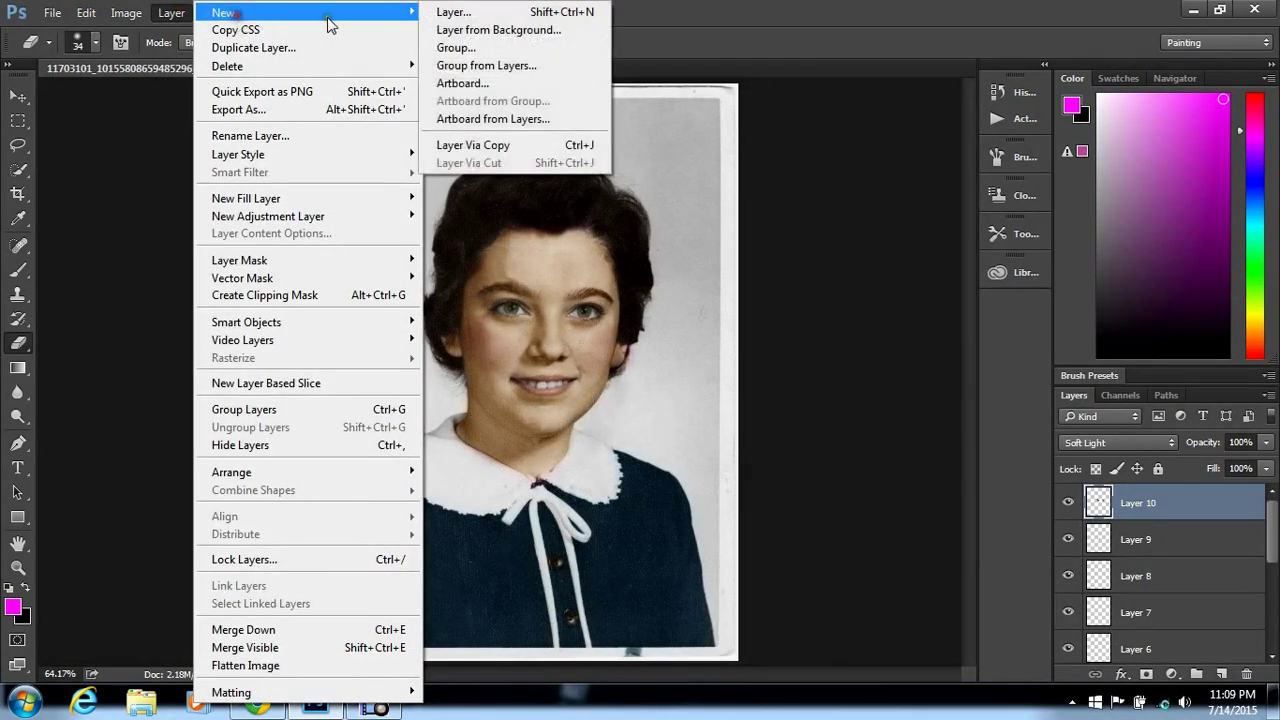
click(450, 12)
click(560, 292)
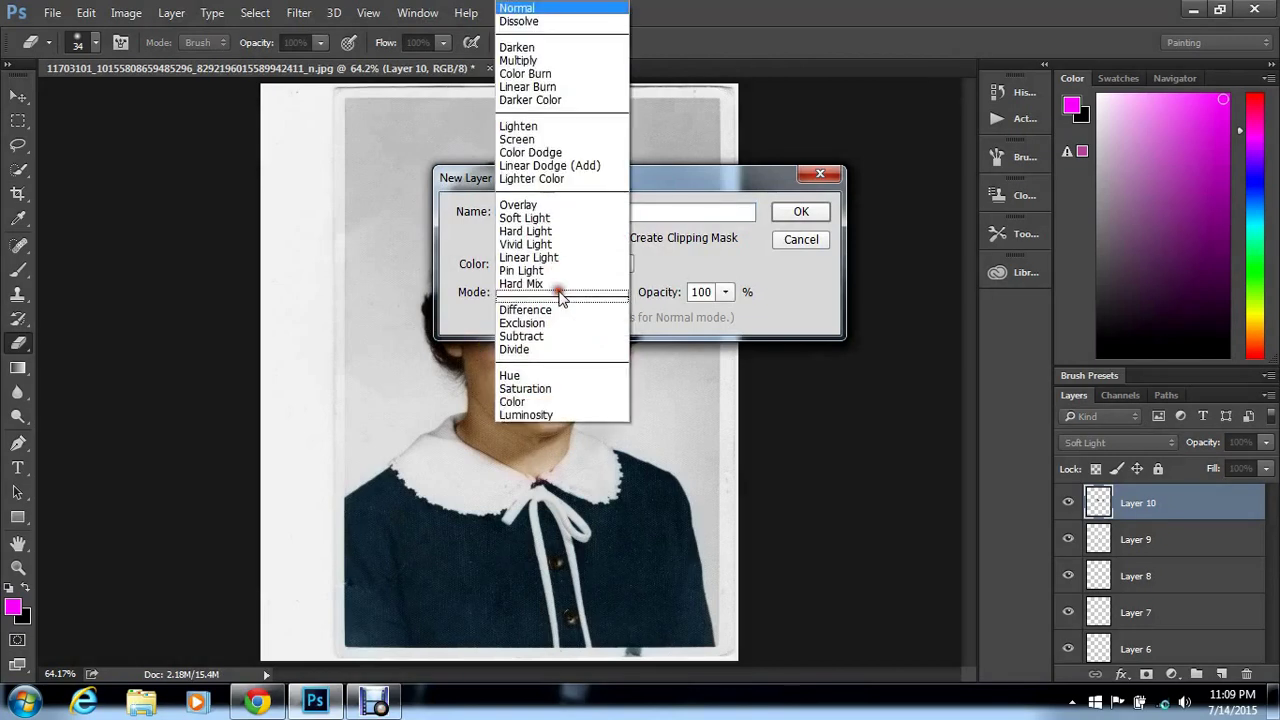
click(556, 213)
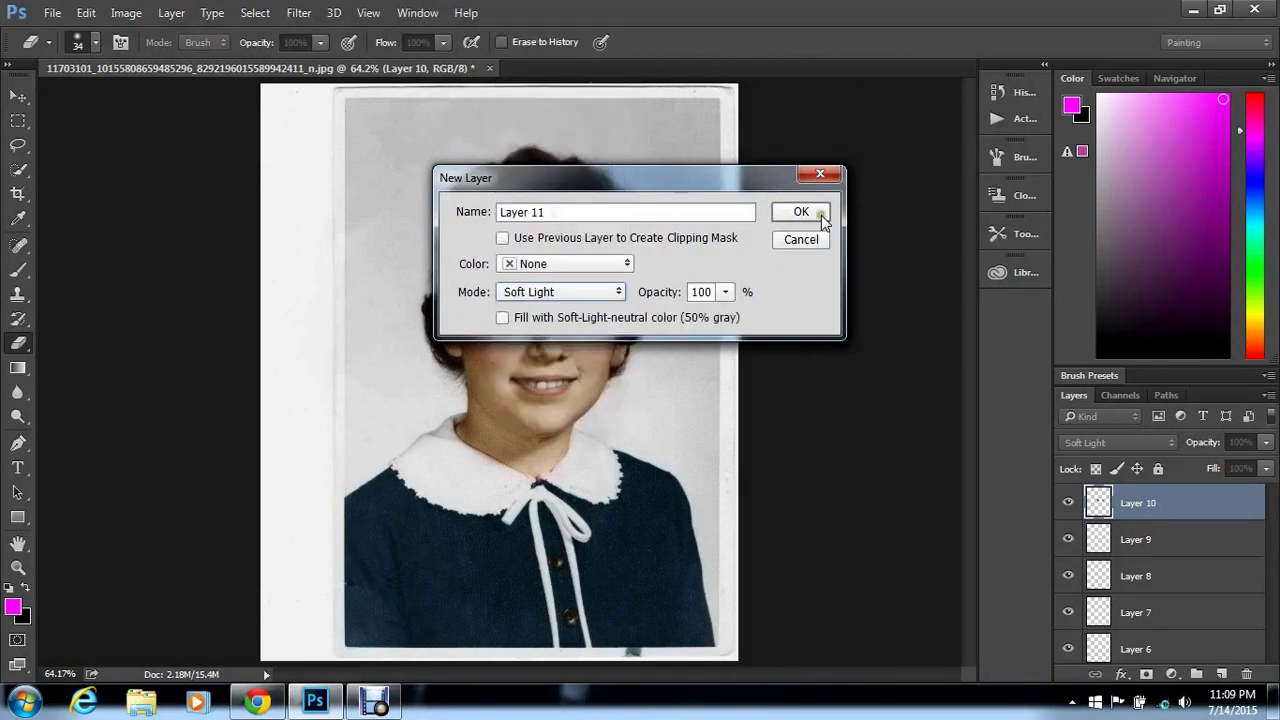
click(821, 213)
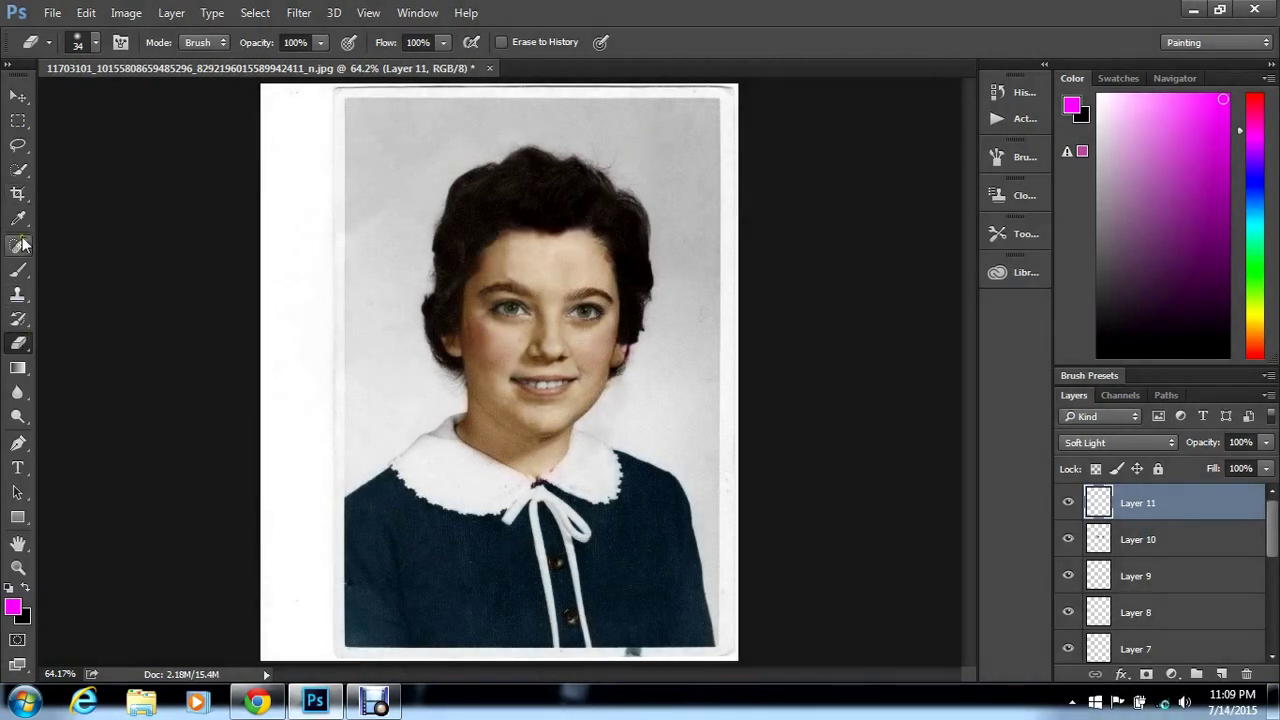
Paint the backdrop around the sitter magenta on Layer 11 with a soft 120 px Brush
click(28, 270)
click(97, 42)
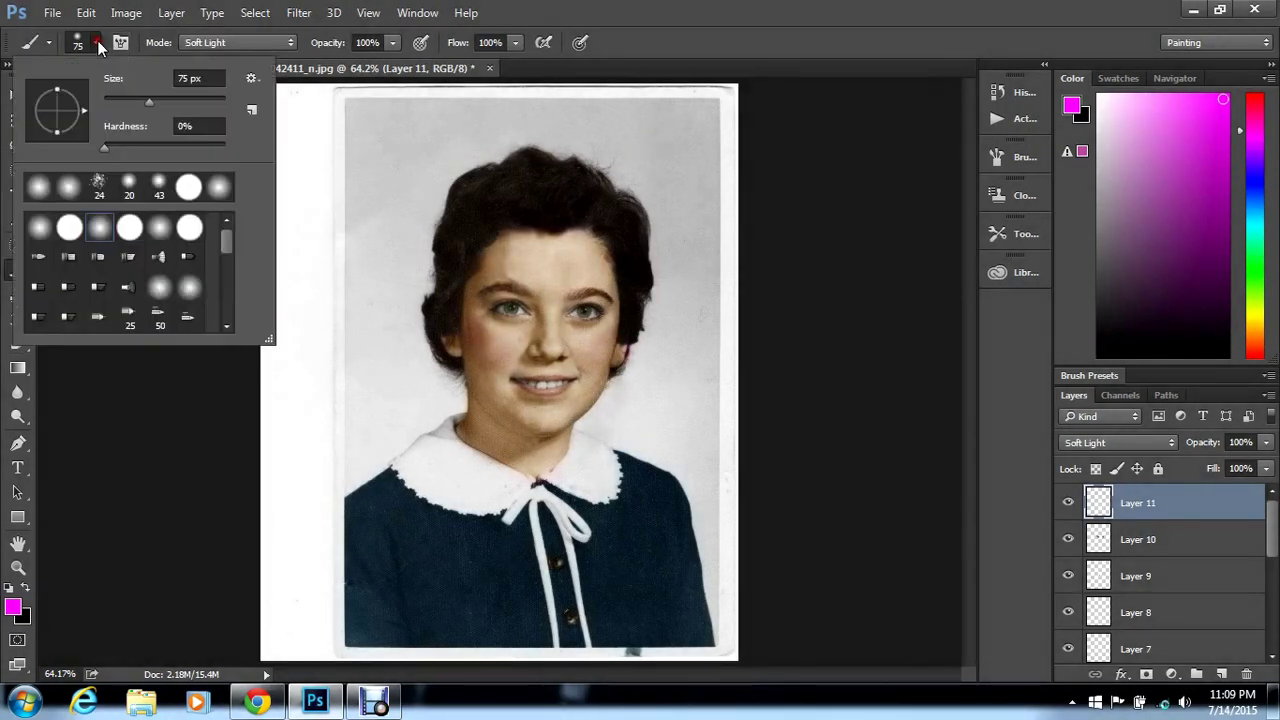
drag(151, 99, 171, 99)
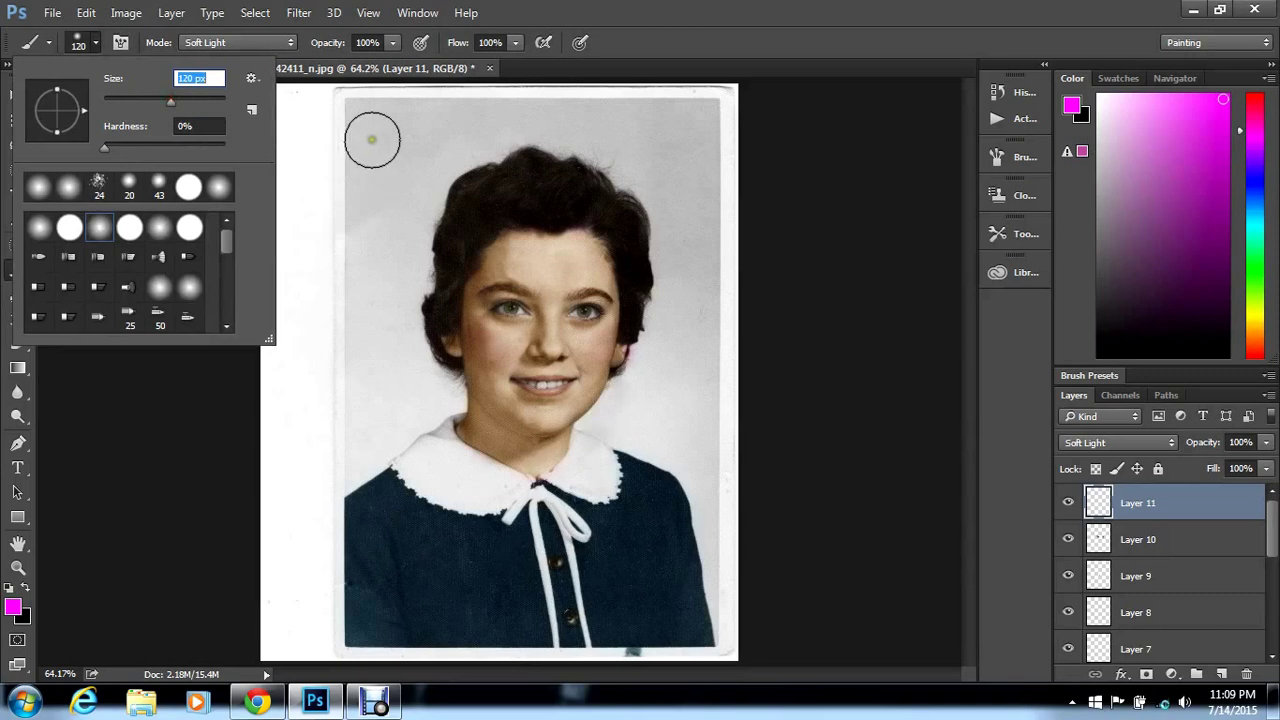
mouse_move(366, 122)
mouse_down()
mouse_move(371, 297)
mouse_move(349, 457)
mouse_move(415, 401)
mouse_move(394, 314)
mouse_move(420, 197)
mouse_move(392, 128)
mouse_move(429, 129)
mouse_move(446, 149)
mouse_move(471, 131)
mouse_move(491, 137)
mouse_move(449, 117)
mouse_move(697, 120)
mouse_move(531, 114)
mouse_move(594, 126)
mouse_move(677, 191)
mouse_move(674, 263)
mouse_move(694, 151)
mouse_move(701, 289)
mouse_move(686, 340)
mouse_move(663, 323)
mouse_move(674, 360)
mouse_move(656, 362)
mouse_move(606, 420)
mouse_move(706, 451)
mouse_move(689, 349)
mouse_move(729, 620)
mouse_move(740, 605)
mouse_up()
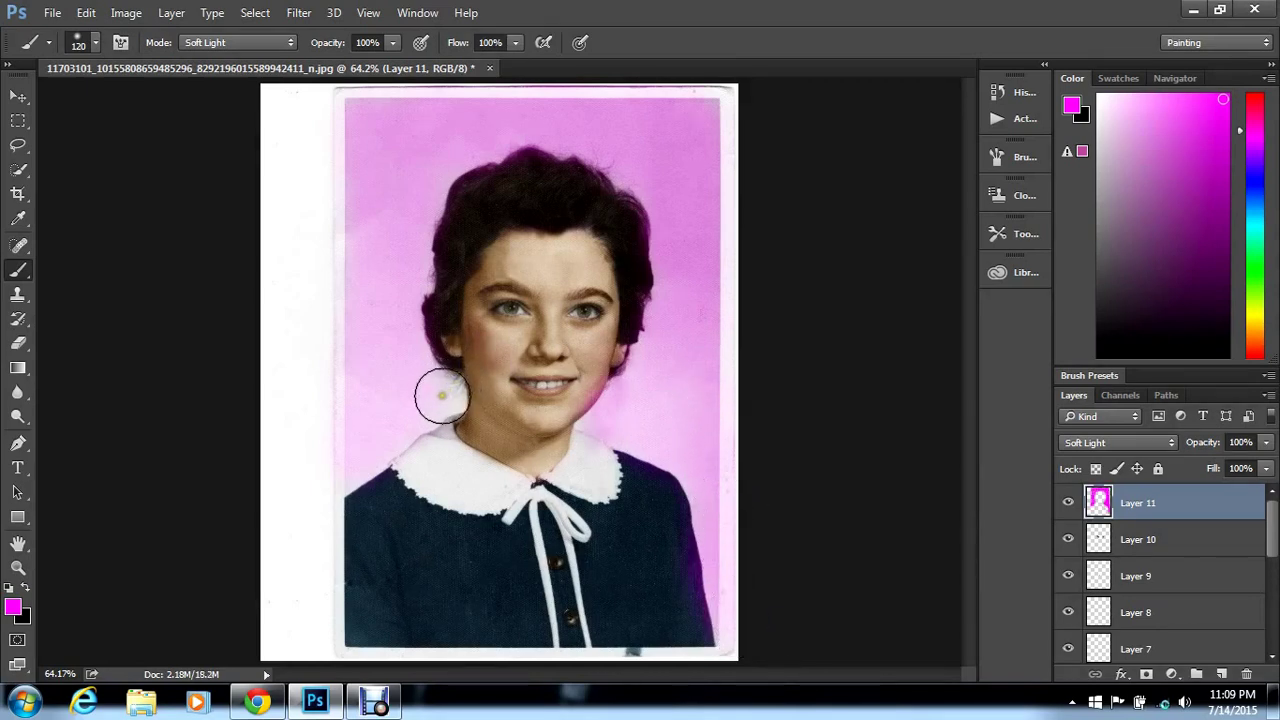
click(442, 395)
mouse_move(442, 395)
mouse_down()
mouse_move(423, 391)
mouse_move(331, 471)
mouse_move(363, 163)
mouse_move(386, 137)
mouse_move(434, 151)
mouse_up()
Erase the magenta spill from the collar, shoulders, neck, jaw and hair edges on Layer 11 with a 34 px Eraser
click(18, 343)
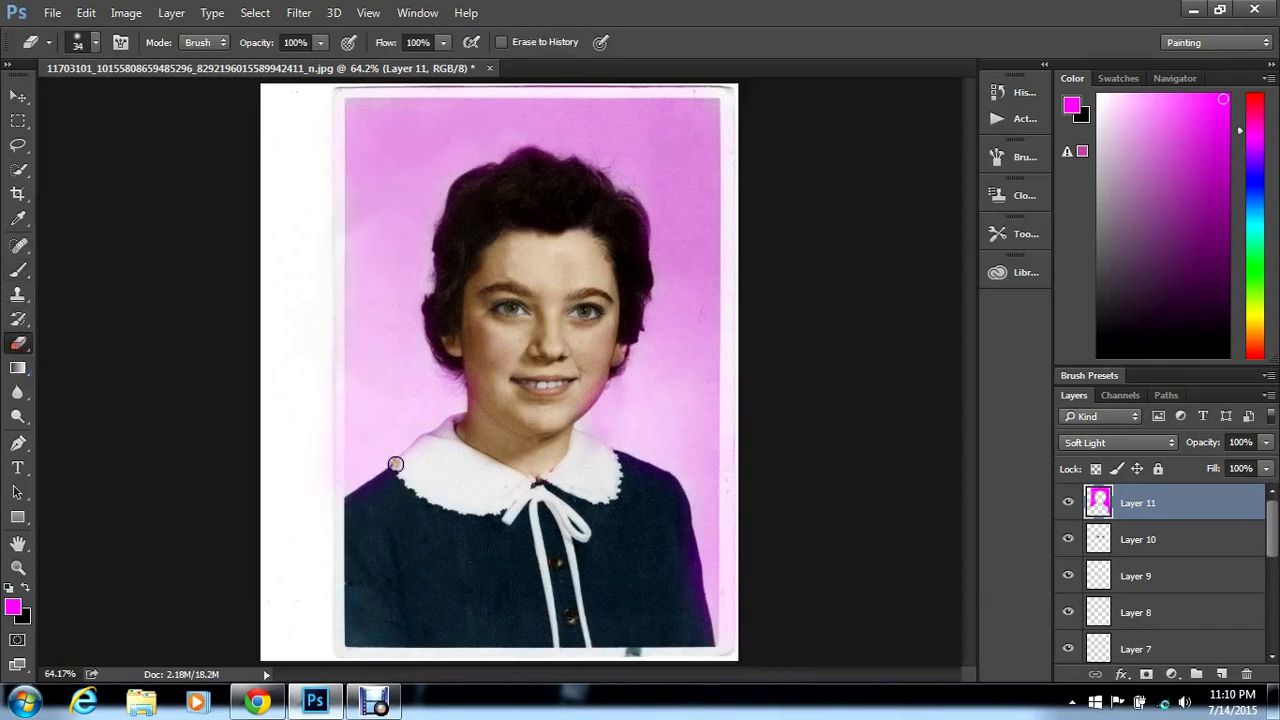
drag(453, 422, 348, 507)
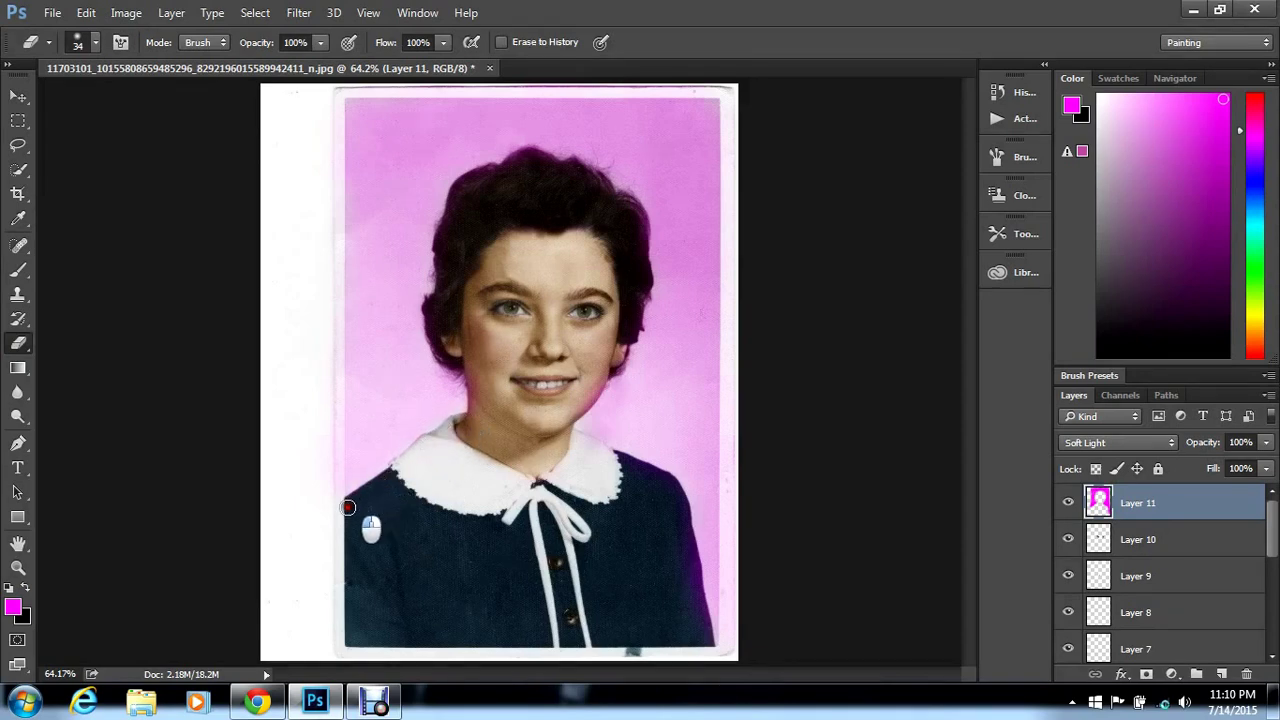
mouse_move(617, 459)
mouse_down()
mouse_move(676, 491)
mouse_move(708, 664)
mouse_up()
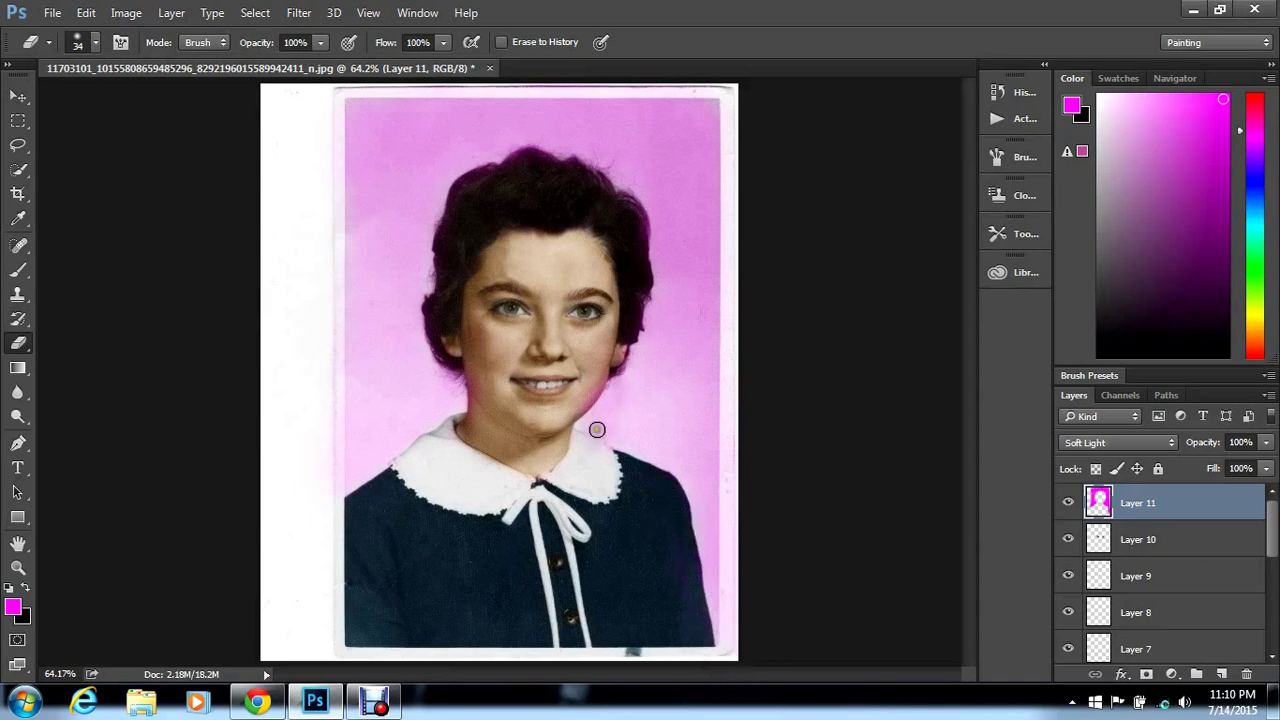
mouse_move(573, 412)
mouse_down()
mouse_move(599, 378)
mouse_move(583, 414)
mouse_up()
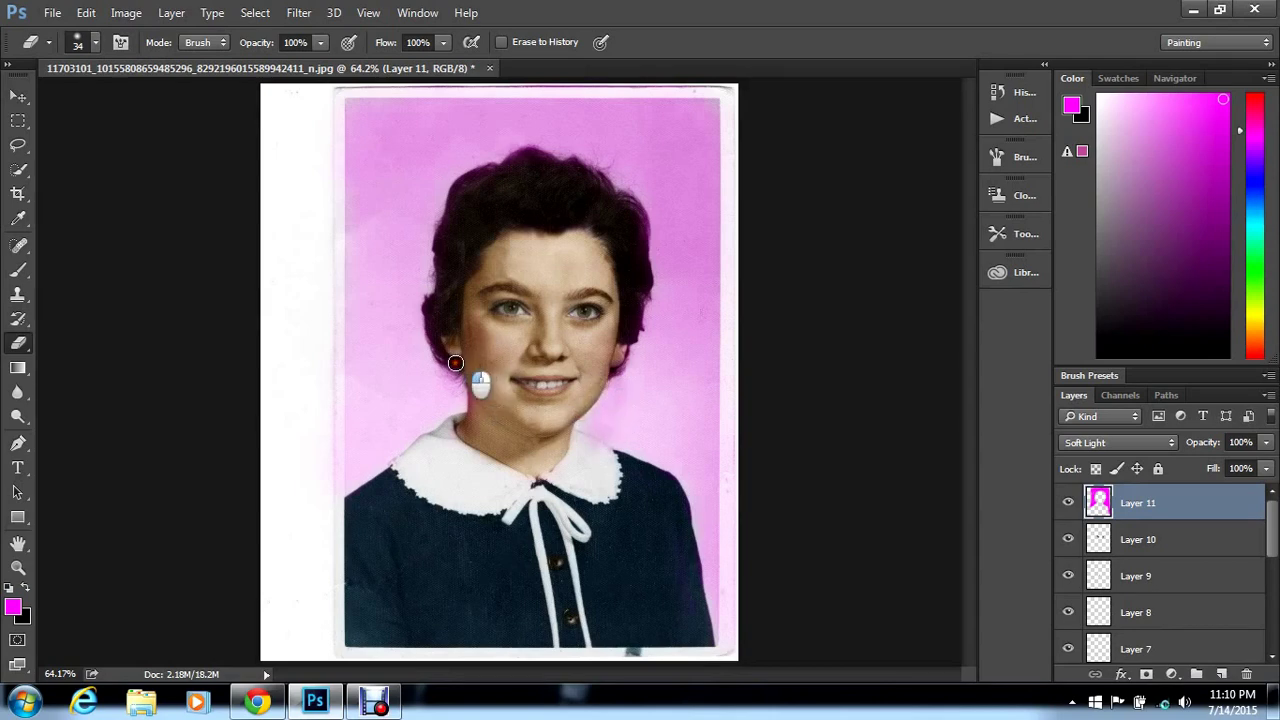
mouse_move(455, 362)
mouse_down()
mouse_move(440, 240)
mouse_move(461, 187)
mouse_move(522, 155)
mouse_move(576, 163)
mouse_move(629, 202)
mouse_move(643, 243)
mouse_move(637, 330)
mouse_move(620, 330)
mouse_move(600, 375)
mouse_up()
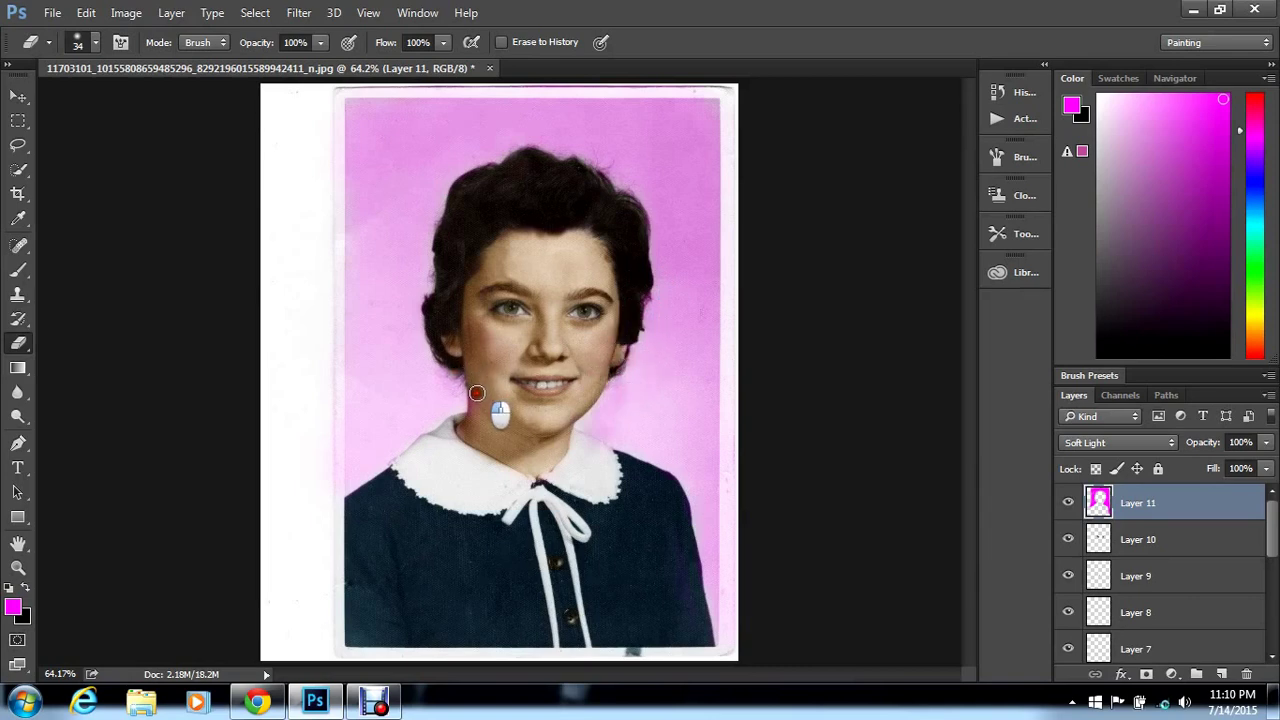
drag(477, 393, 474, 425)
Recolor the backdrop on Layer 11 blue using Hue/Saturation with Colorize on, Hue 193, Saturation 92 and Lightness -66
key(ctrl+u)
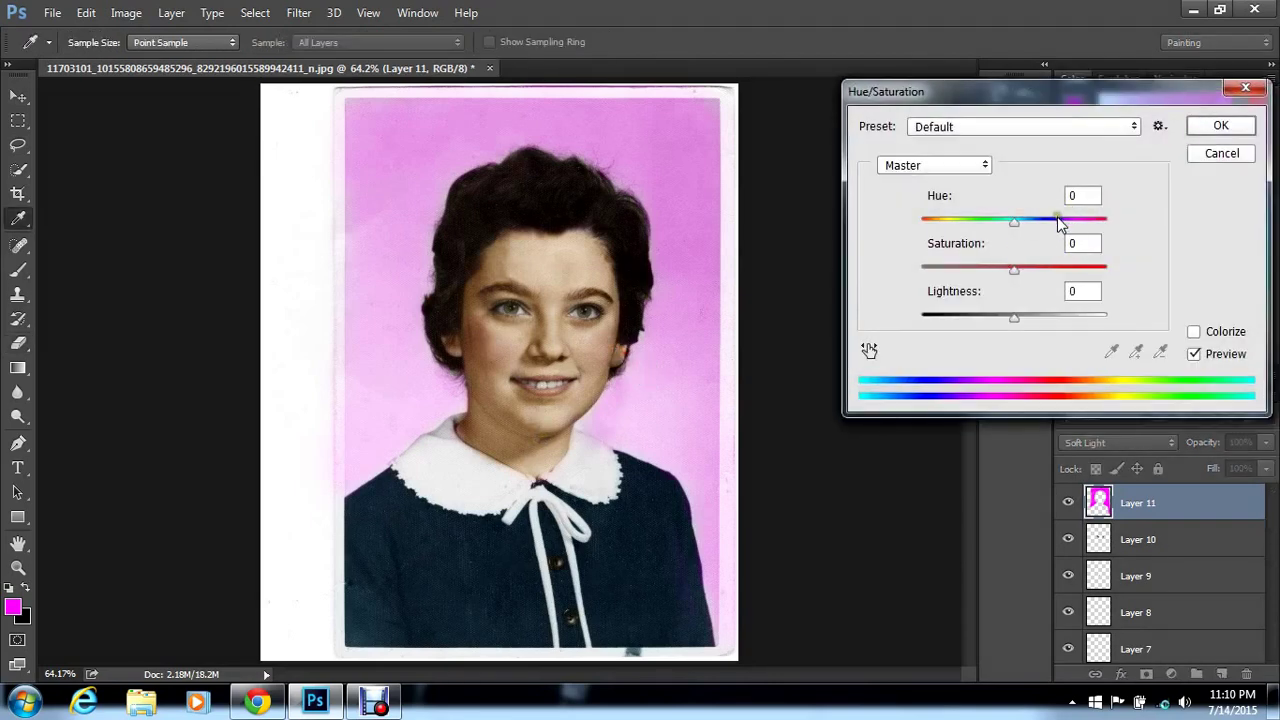
click(1194, 331)
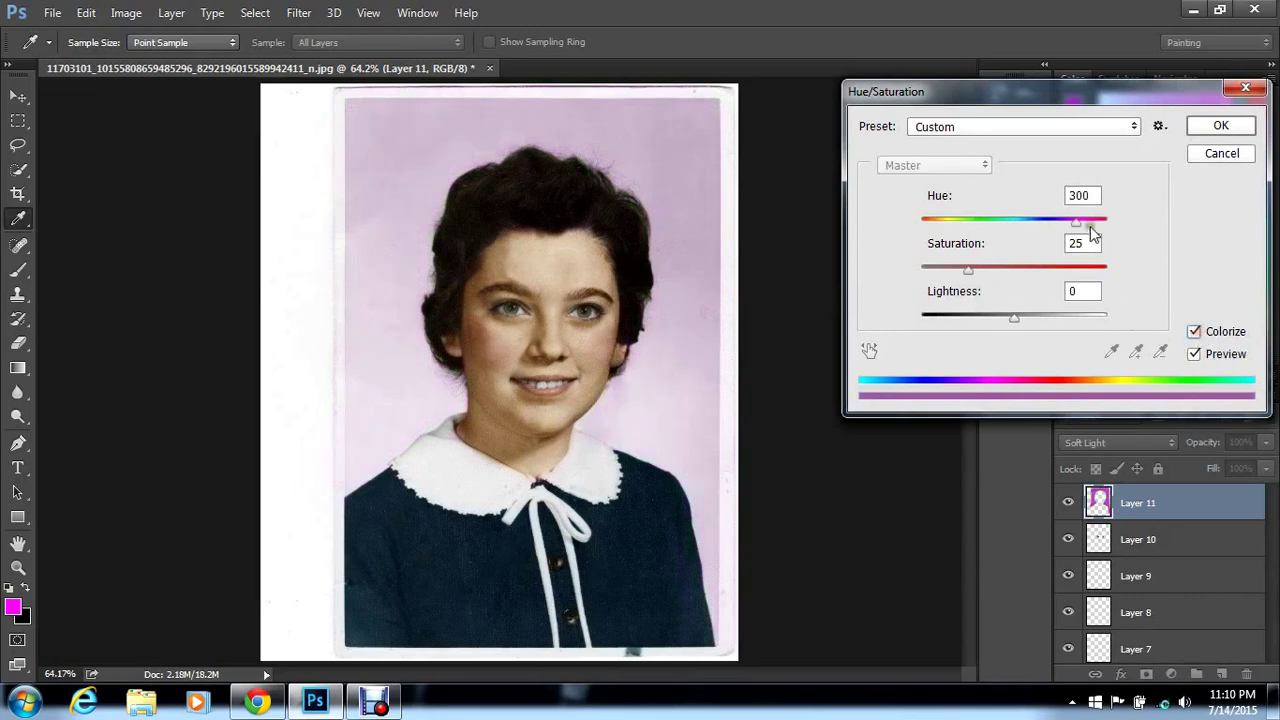
drag(1077, 228, 1071, 226)
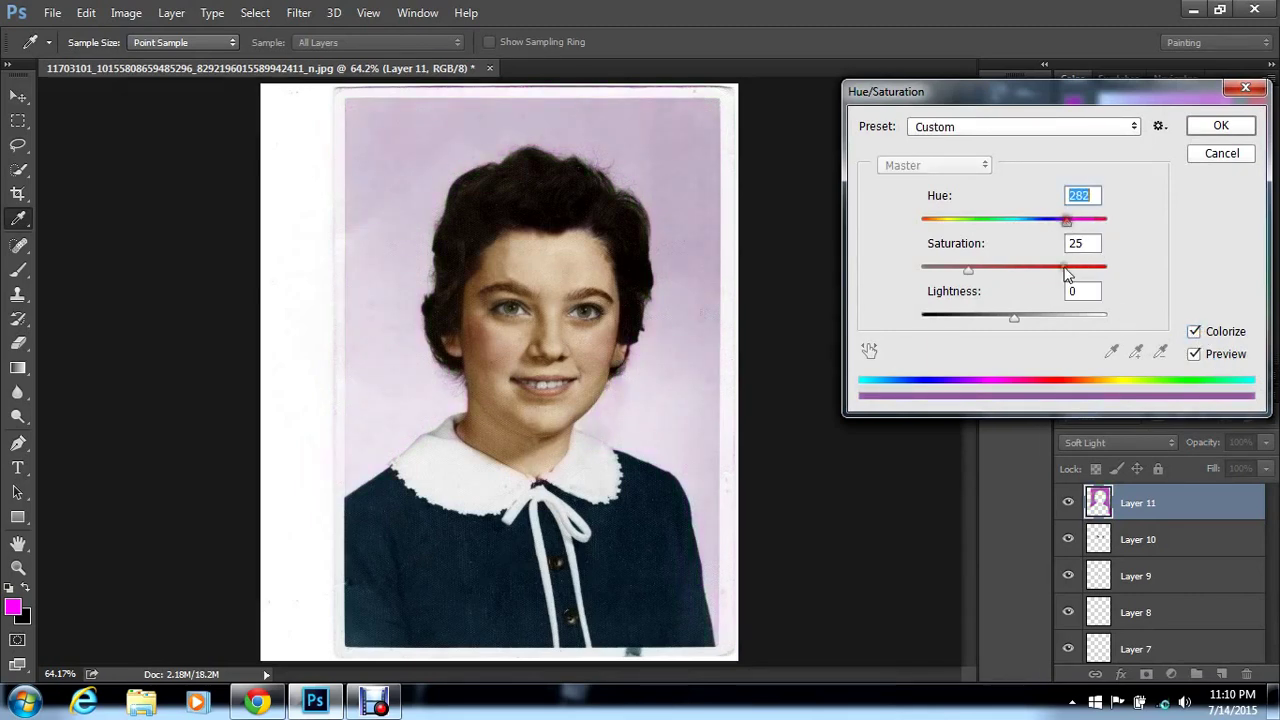
click(957, 318)
click(1056, 266)
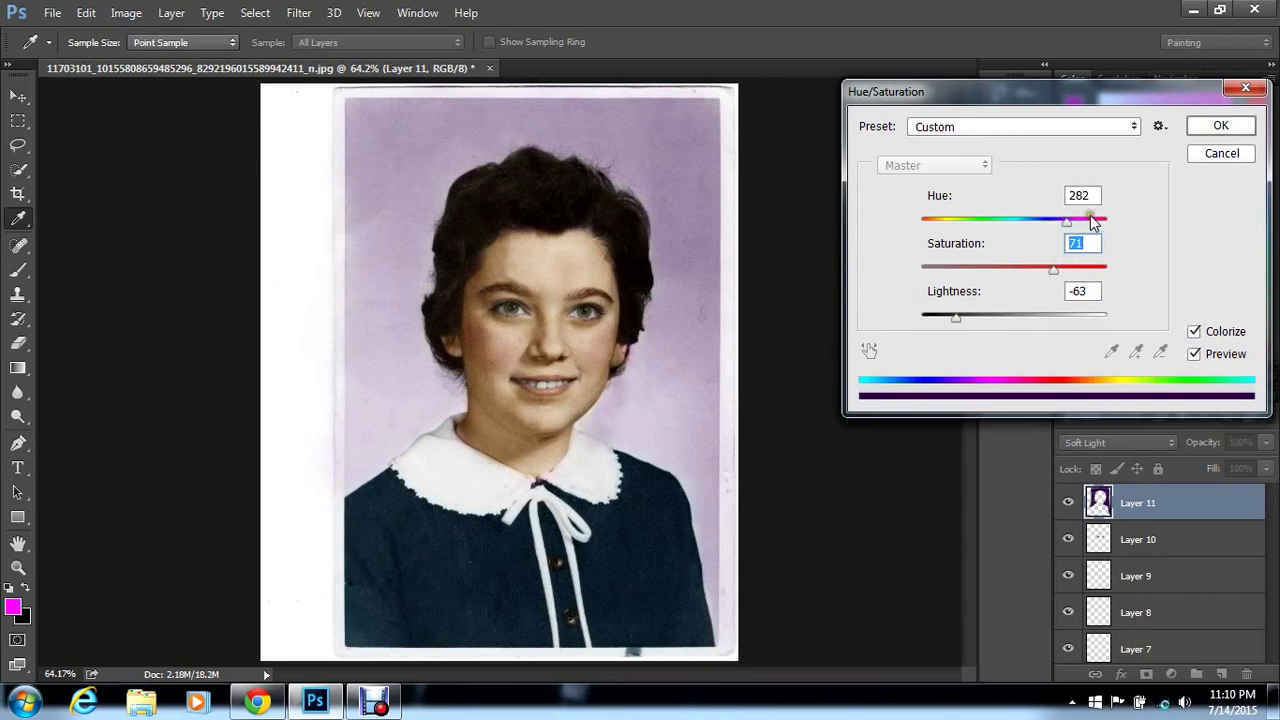
drag(1067, 222, 950, 246)
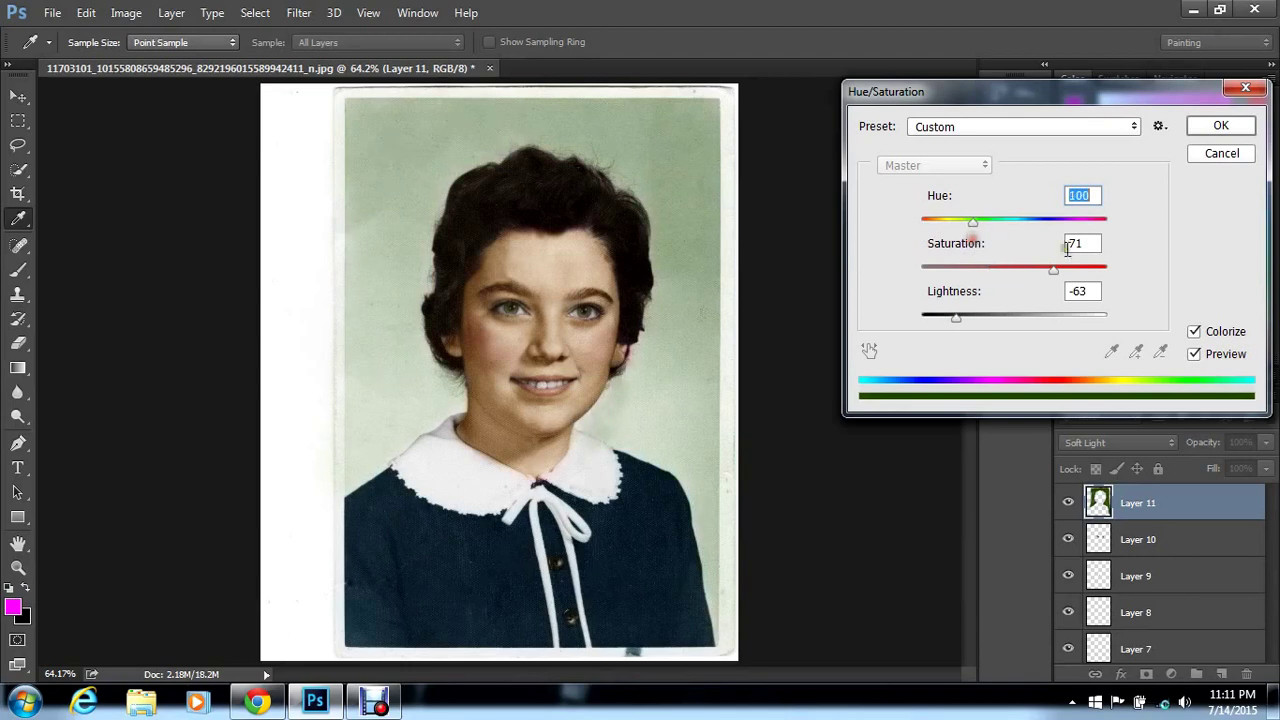
drag(1053, 269, 1095, 270)
mouse_move(956, 316)
mouse_down()
mouse_move(968, 319)
mouse_move(903, 320)
mouse_move(955, 325)
mouse_up()
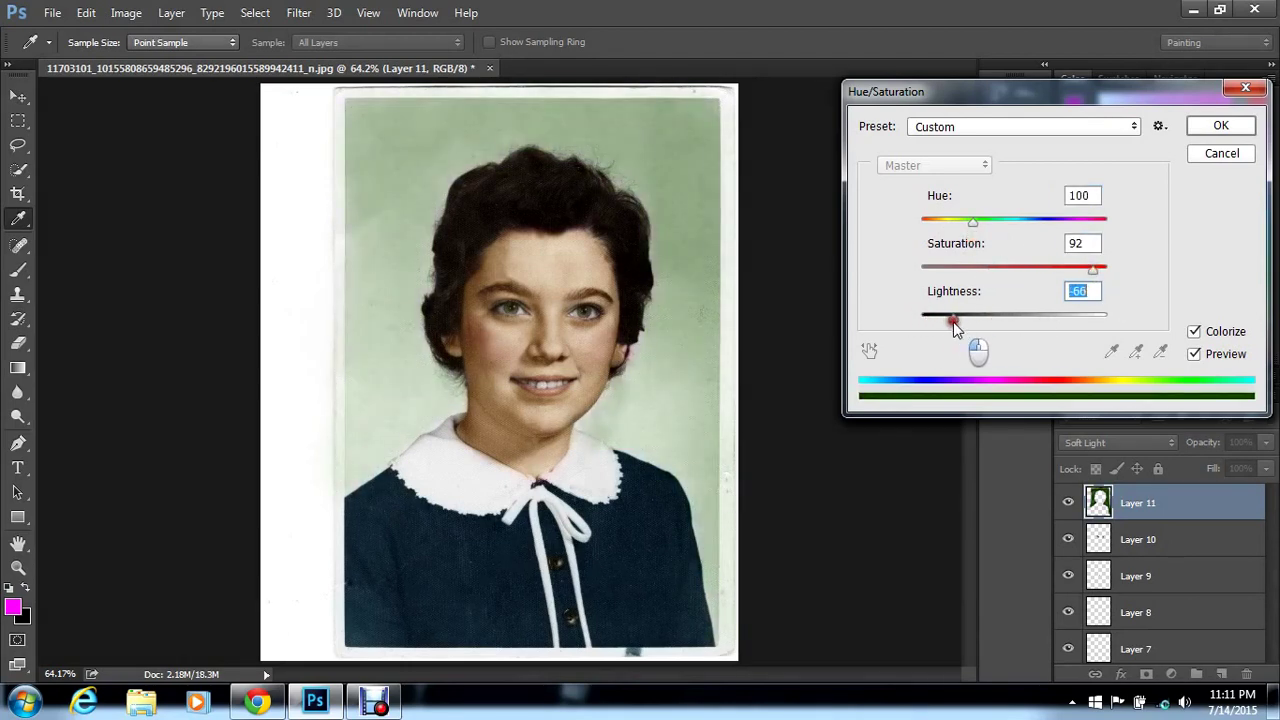
drag(1105, 215, 1070, 226)
drag(1056, 226, 1022, 233)
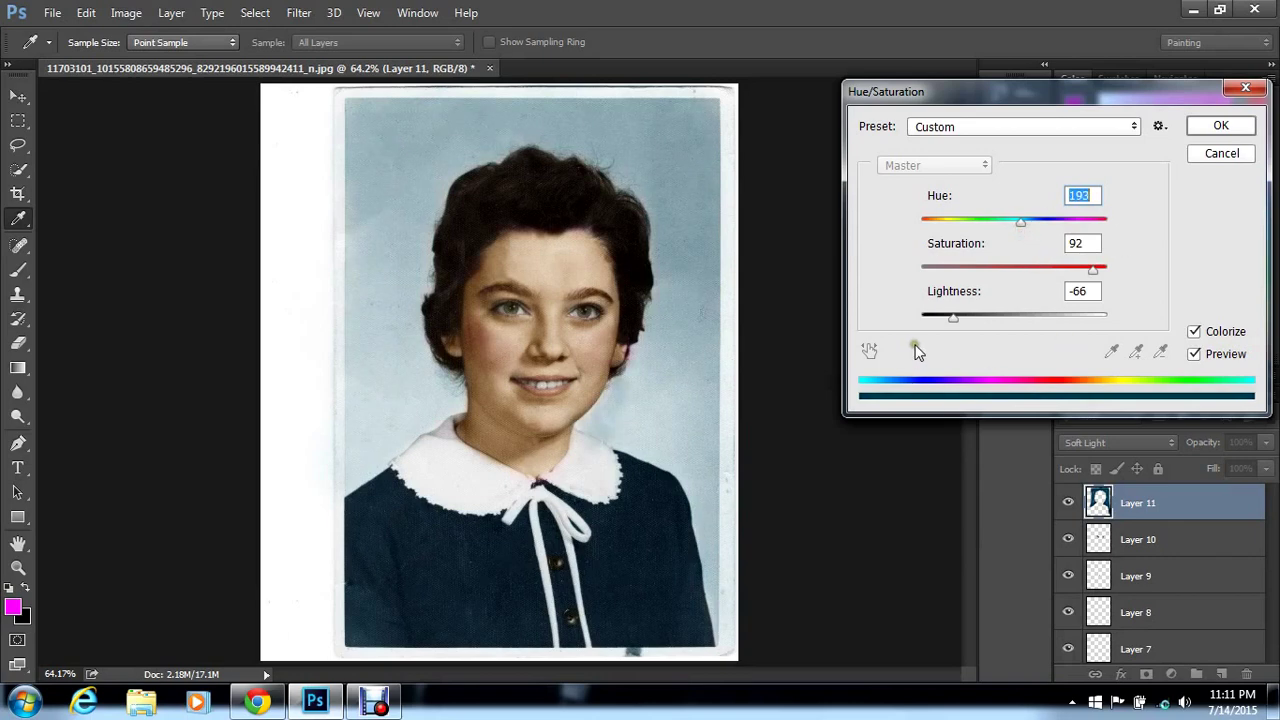
click(1237, 132)
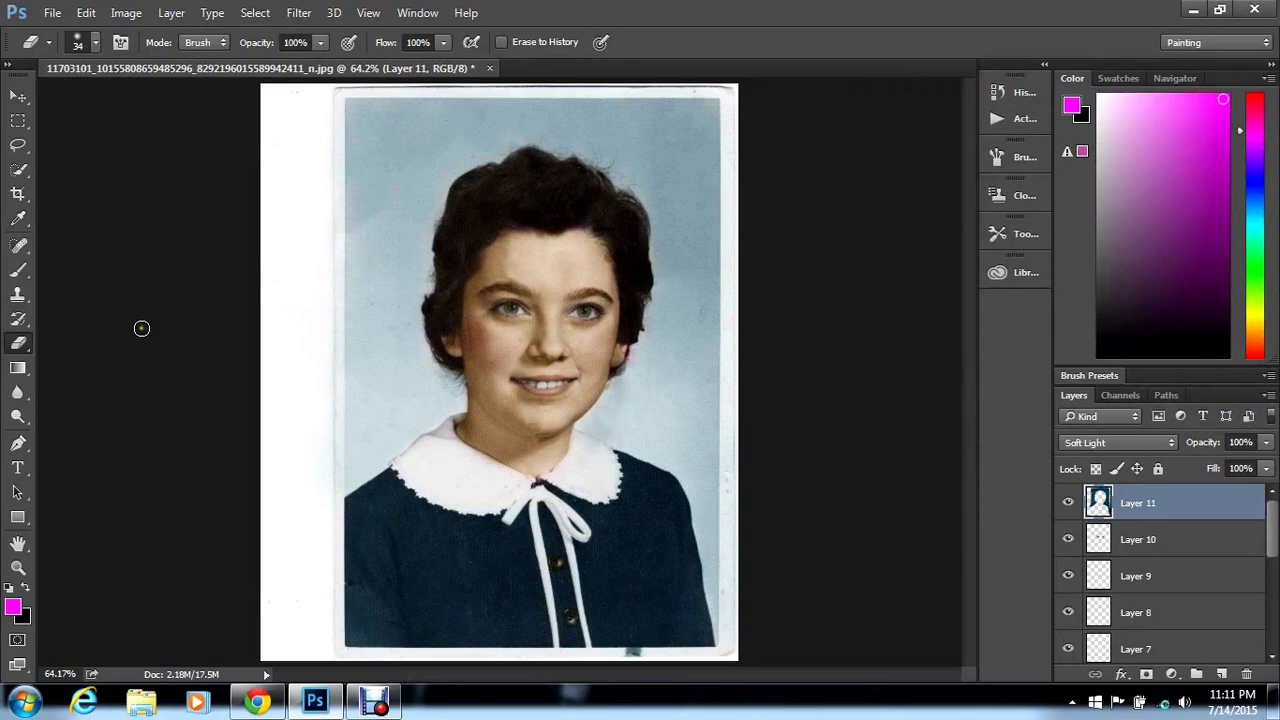
Crop the image to the portrait, cutting off the white scan margins and the photo's border on all four sides
click(19, 197)
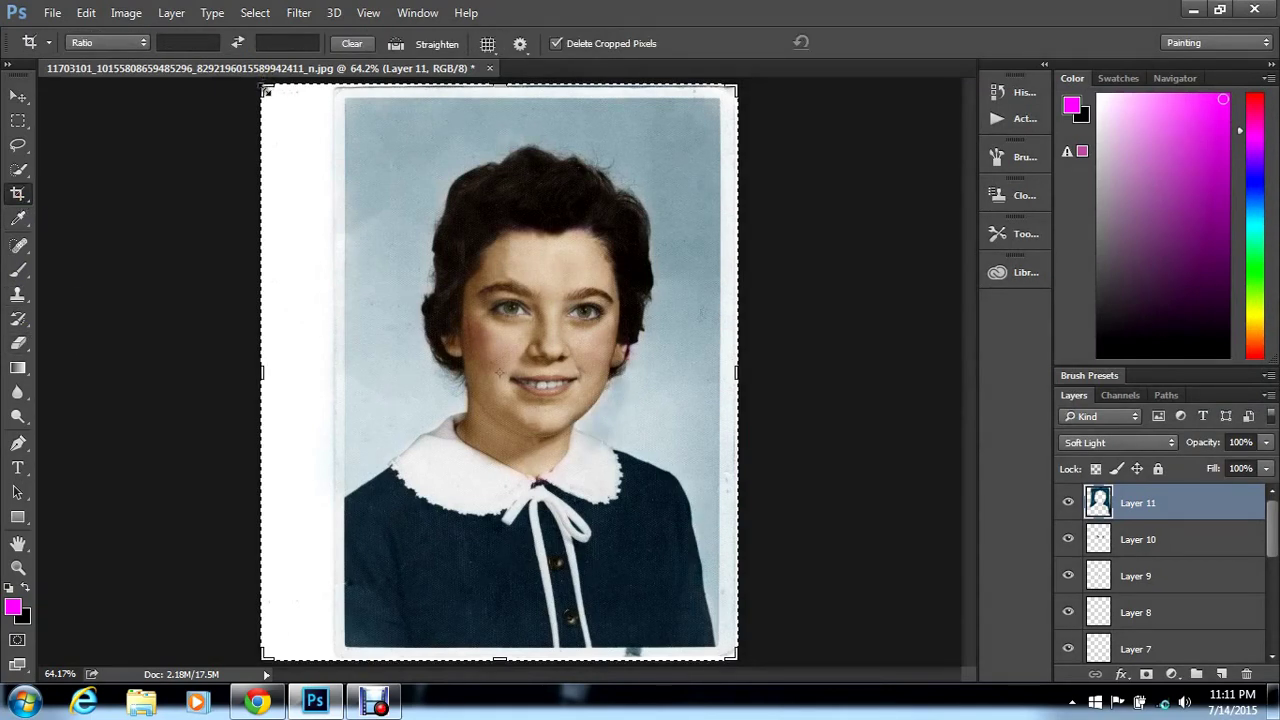
drag(264, 88, 305, 96)
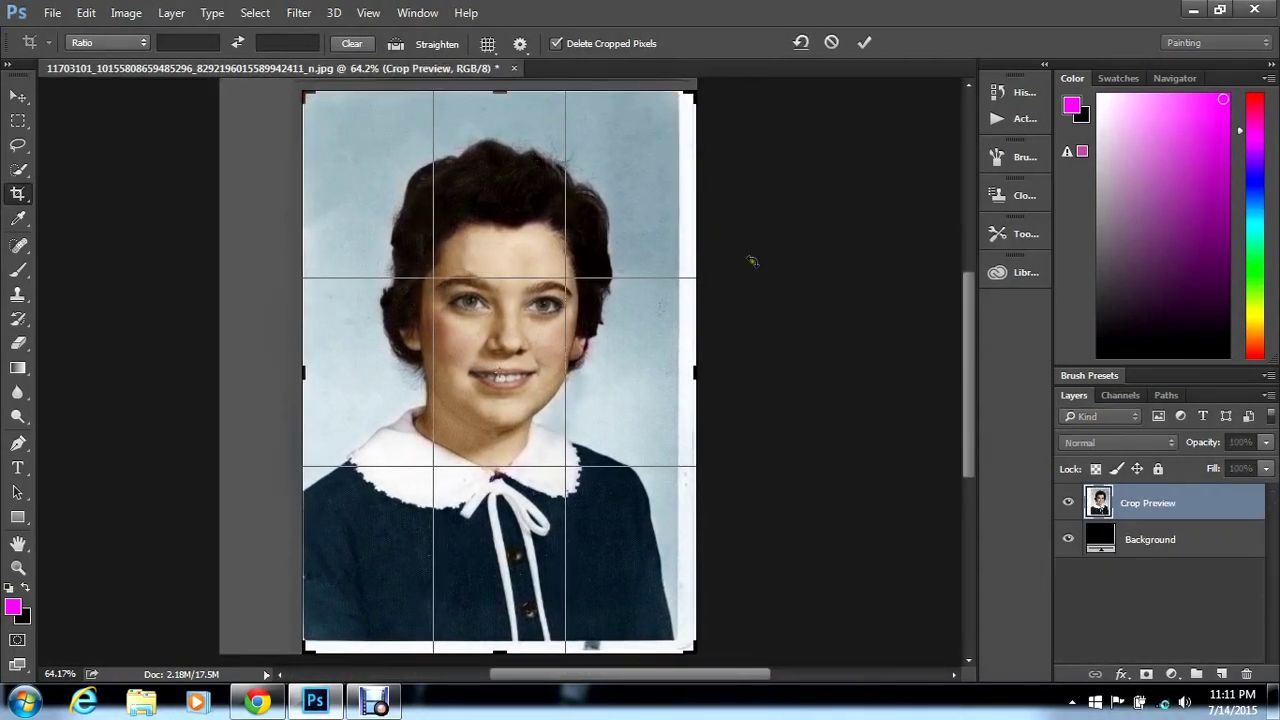
drag(695, 373, 686, 372)
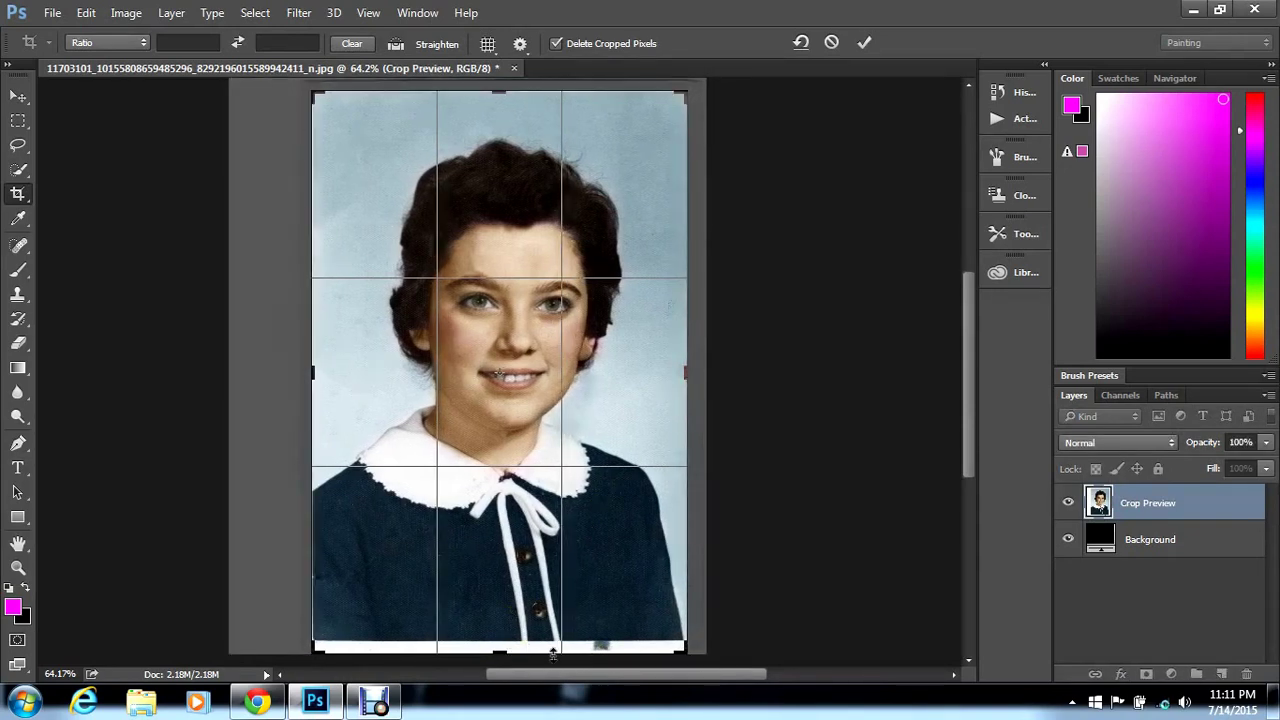
drag(498, 652, 498, 648)
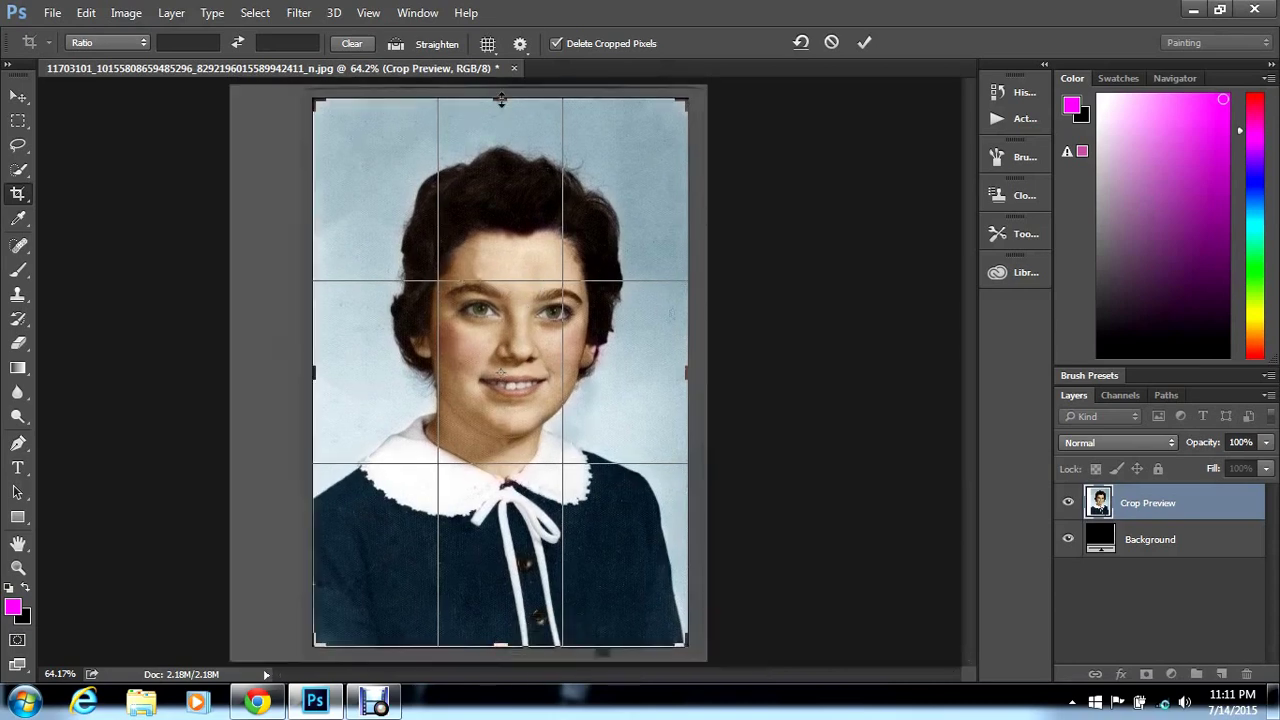
drag(493, 100, 497, 101)
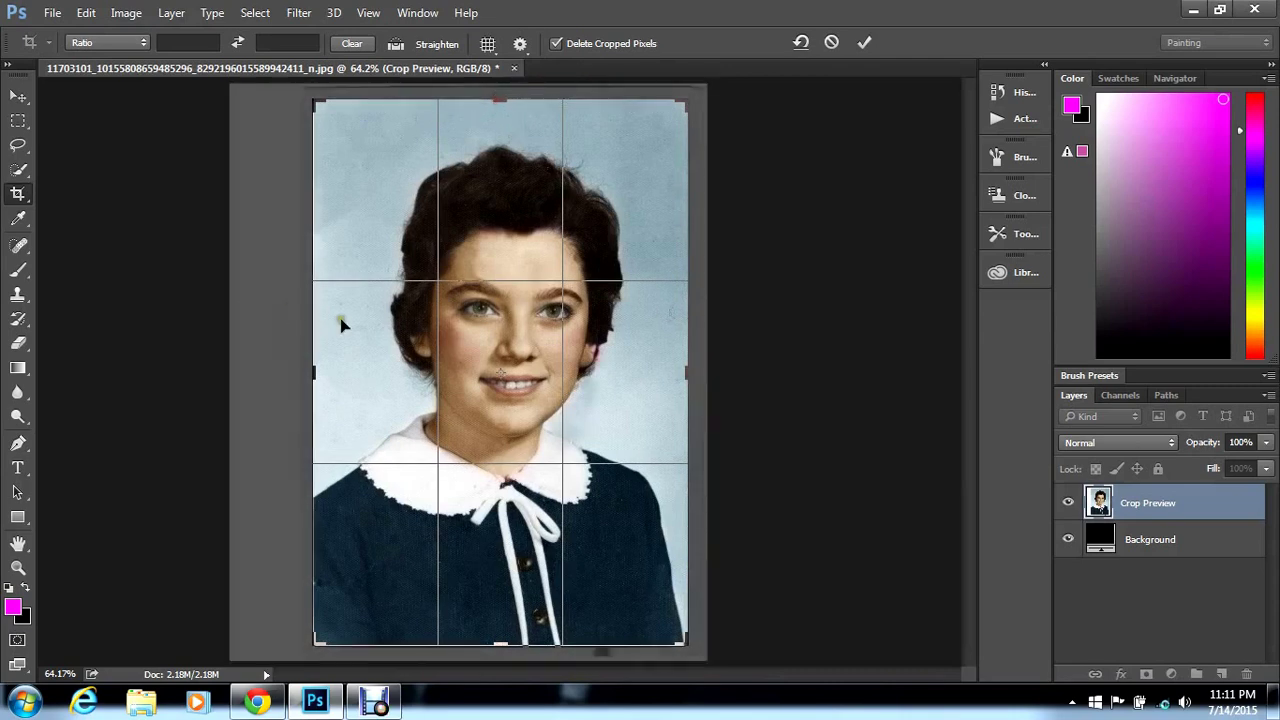
drag(318, 373, 317, 369)
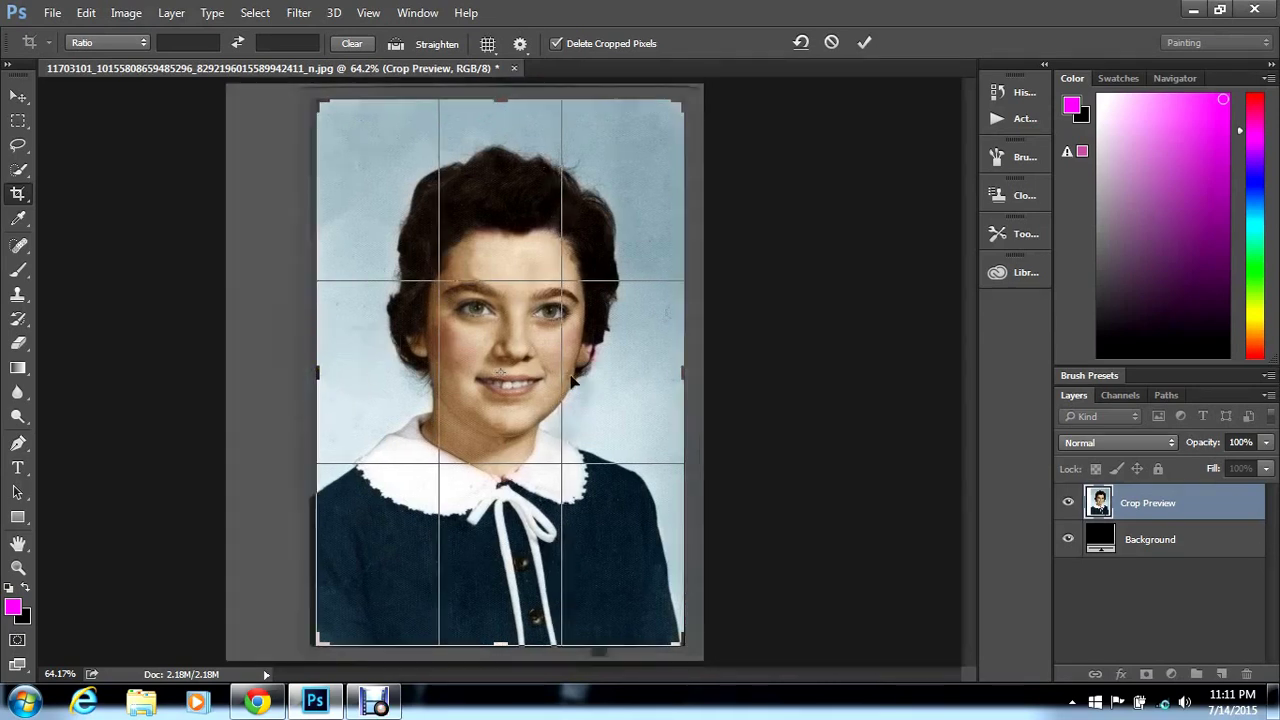
drag(685, 373, 680, 375)
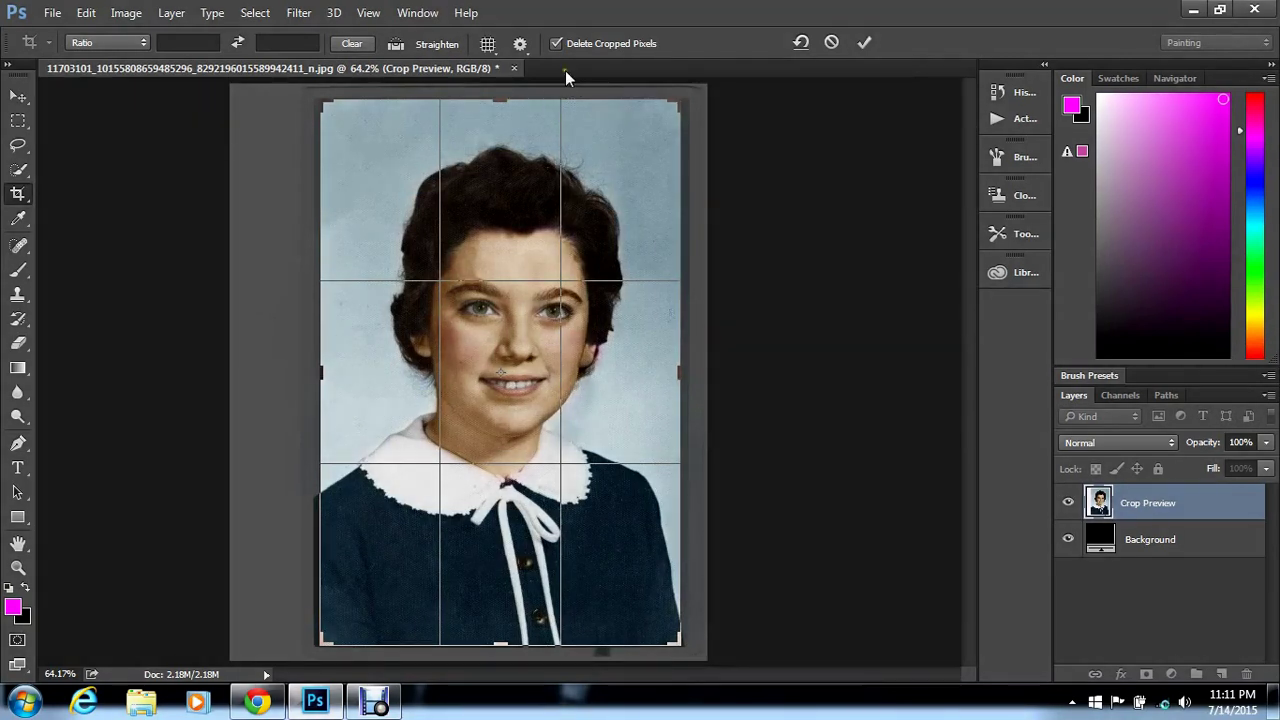
click(863, 44)
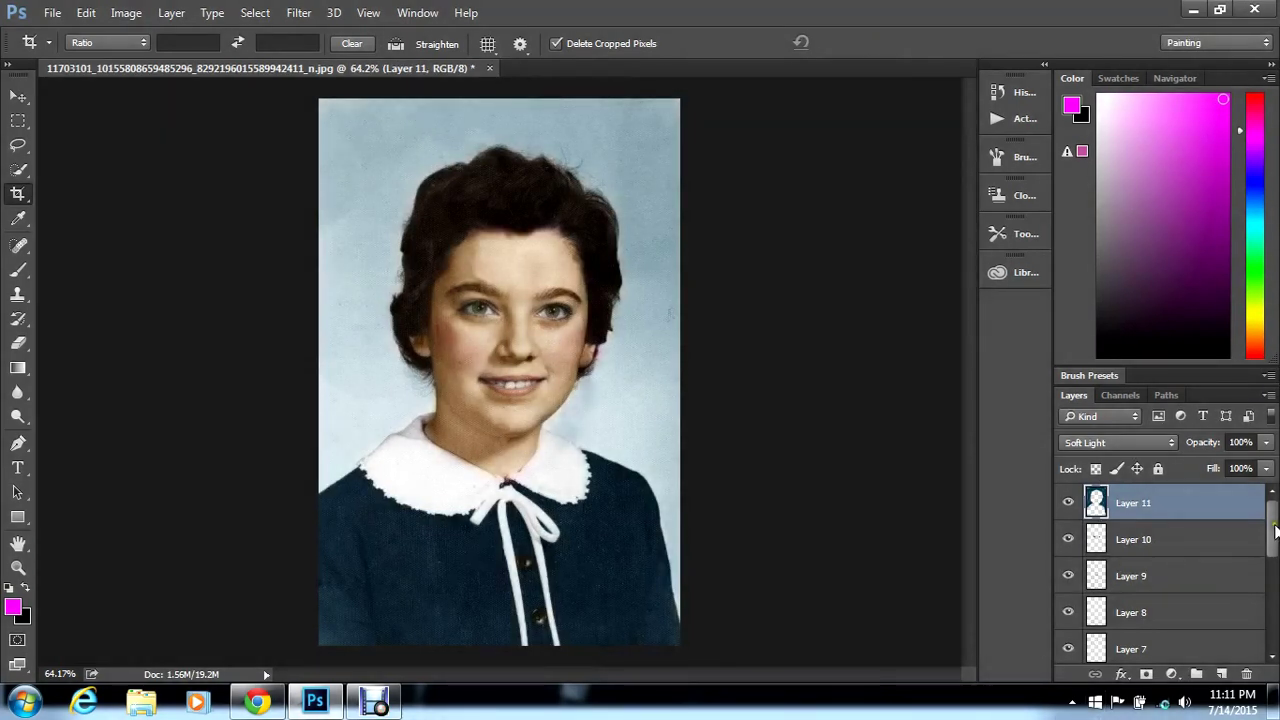
Save the layered image as a Photoshop PSD in the Desktop's colors folder, keeping Maximize Compatibility on
drag(1273, 535, 1272, 492)
click(52, 14)
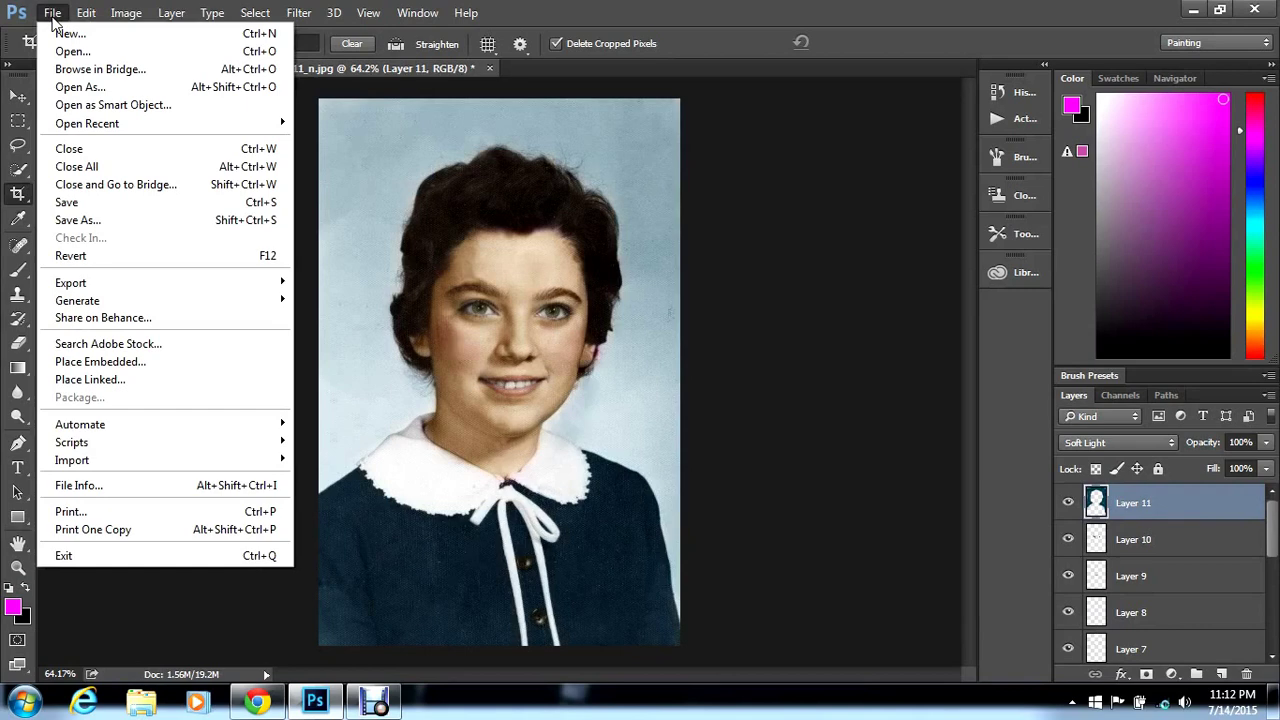
click(95, 219)
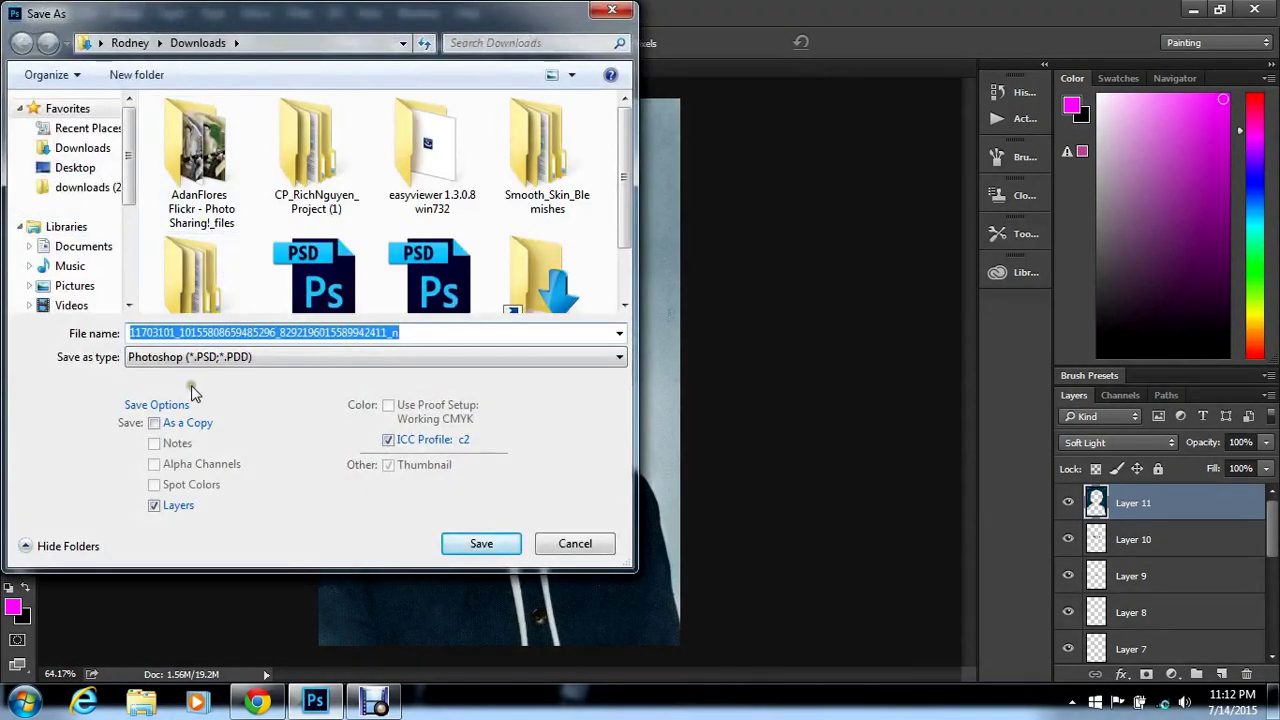
click(82, 168)
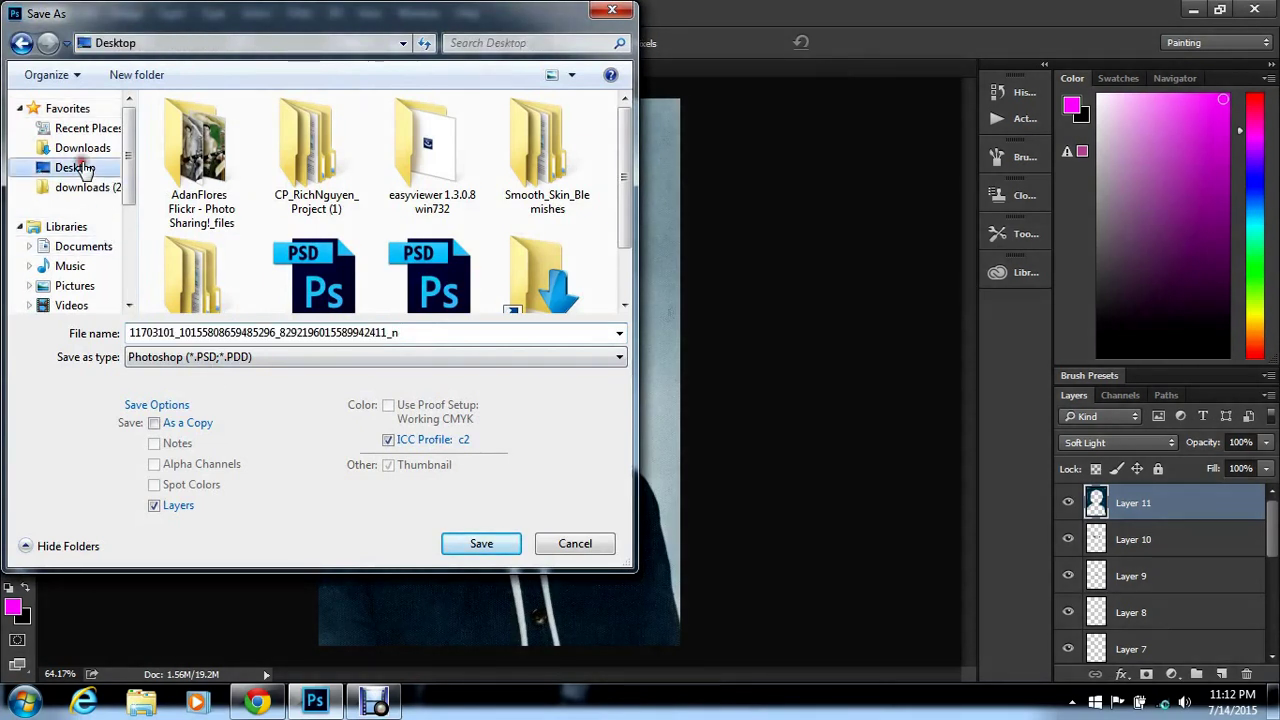
drag(625, 307, 620, 313)
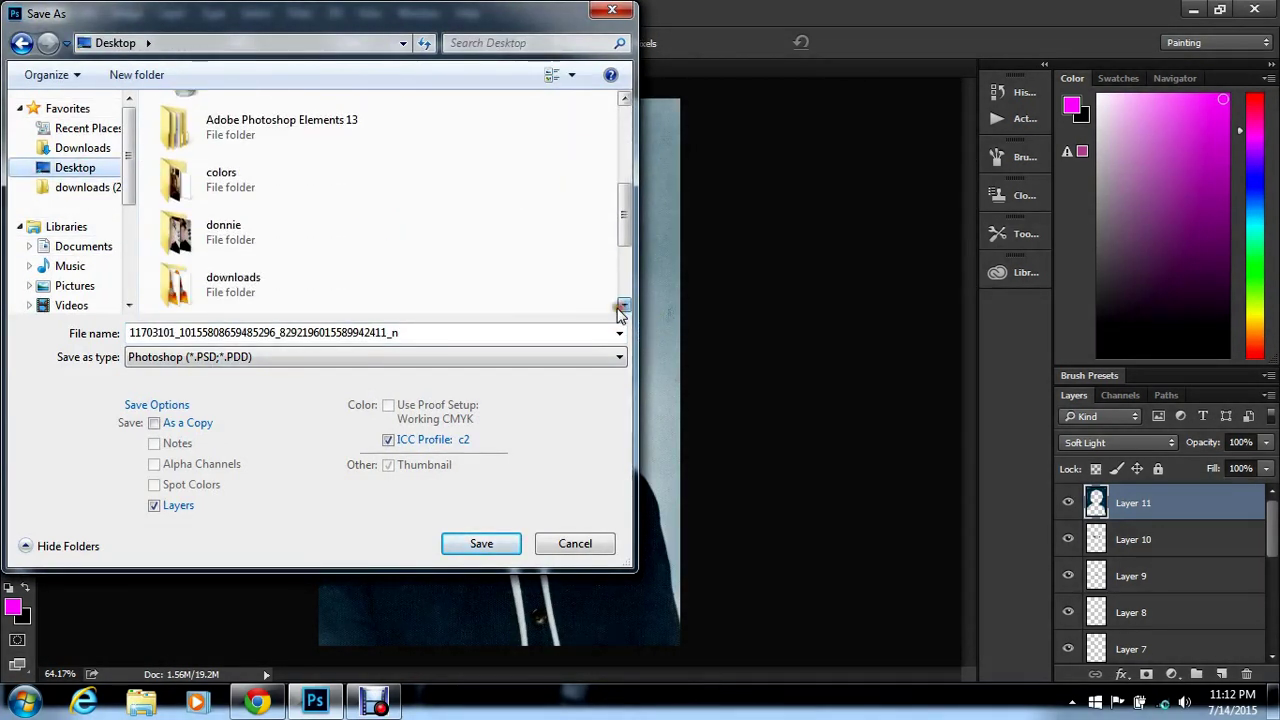
double_click(318, 167)
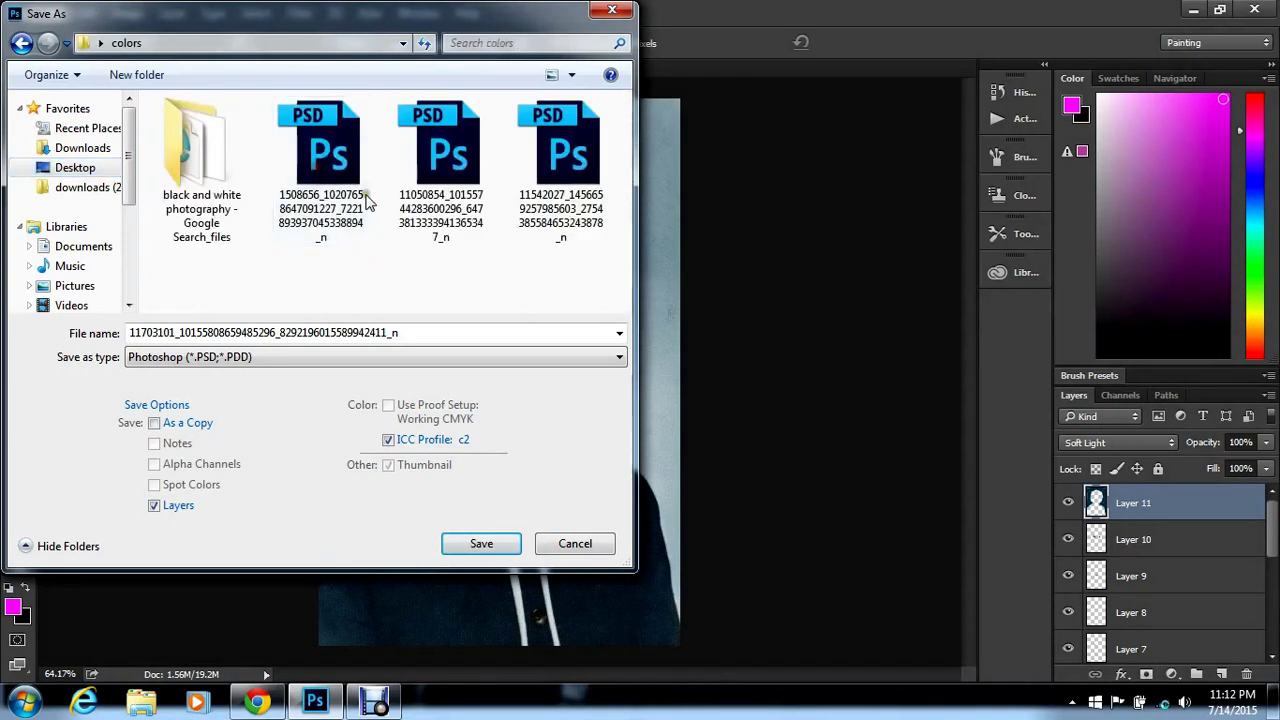
click(484, 546)
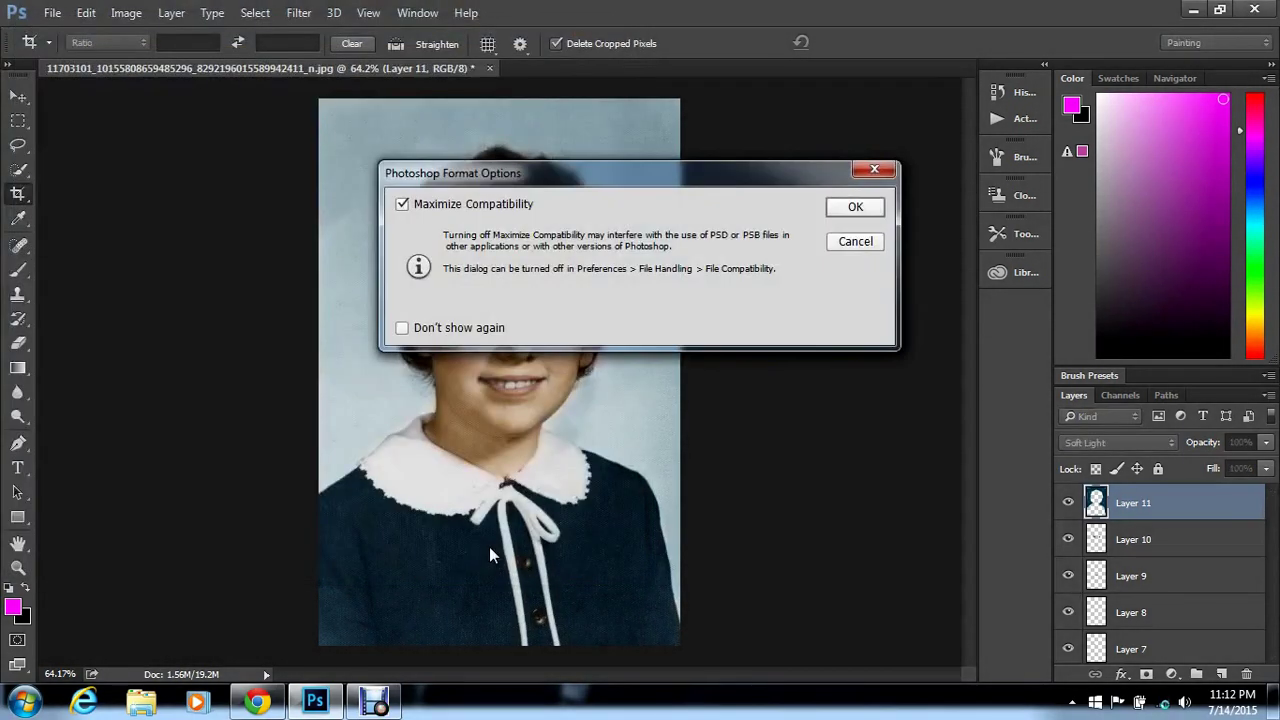
click(855, 208)
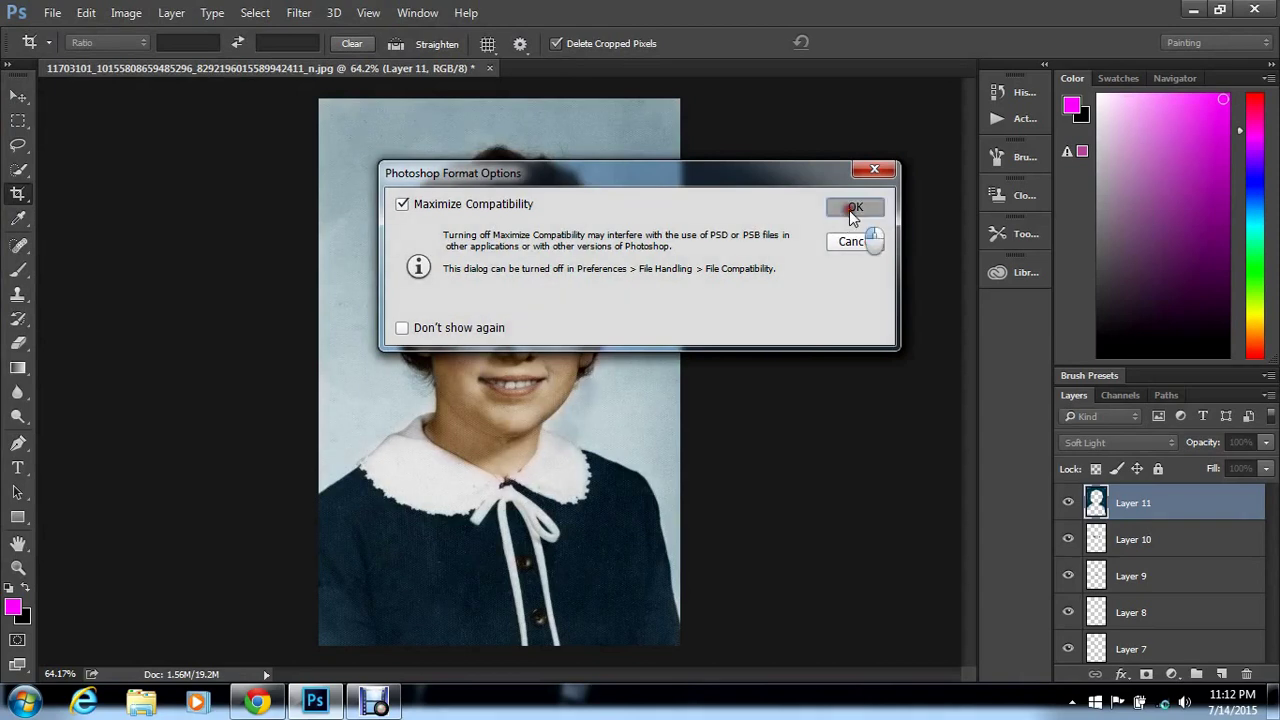
Save a JPEG copy in the colors folder at quality 12 (Maximum), Progressive format with 3 scans
click(52, 12)
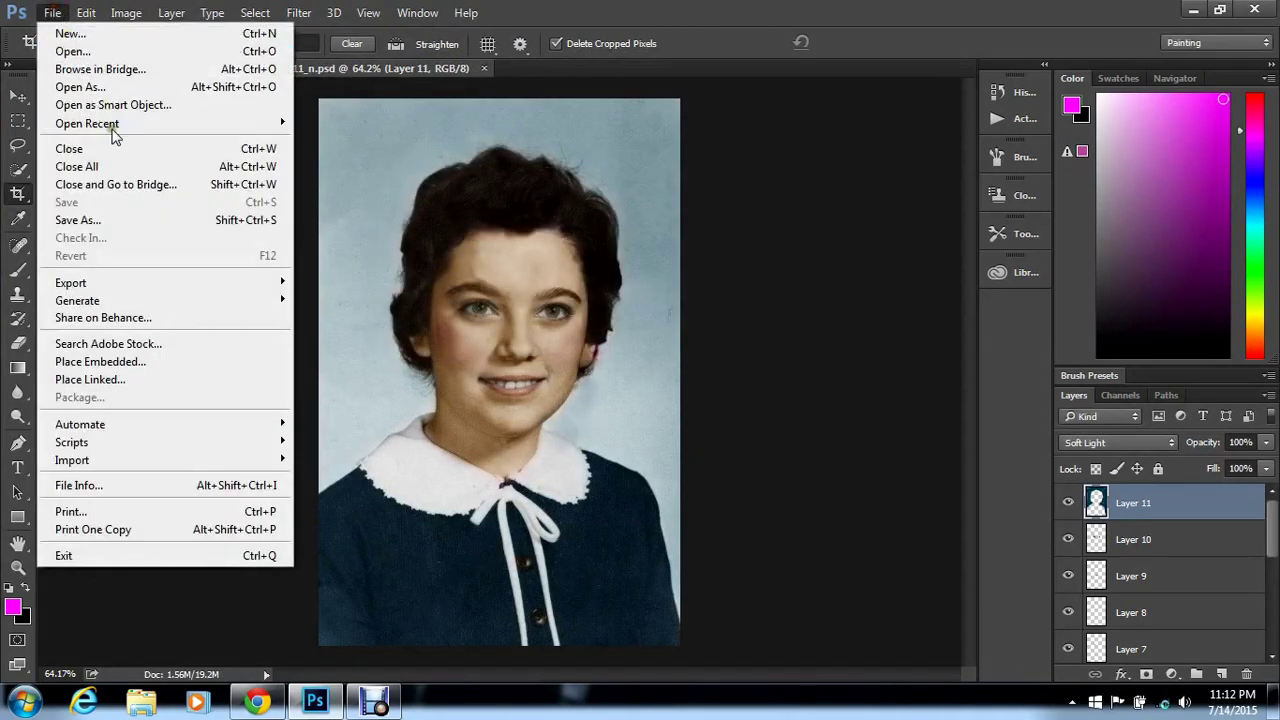
click(110, 220)
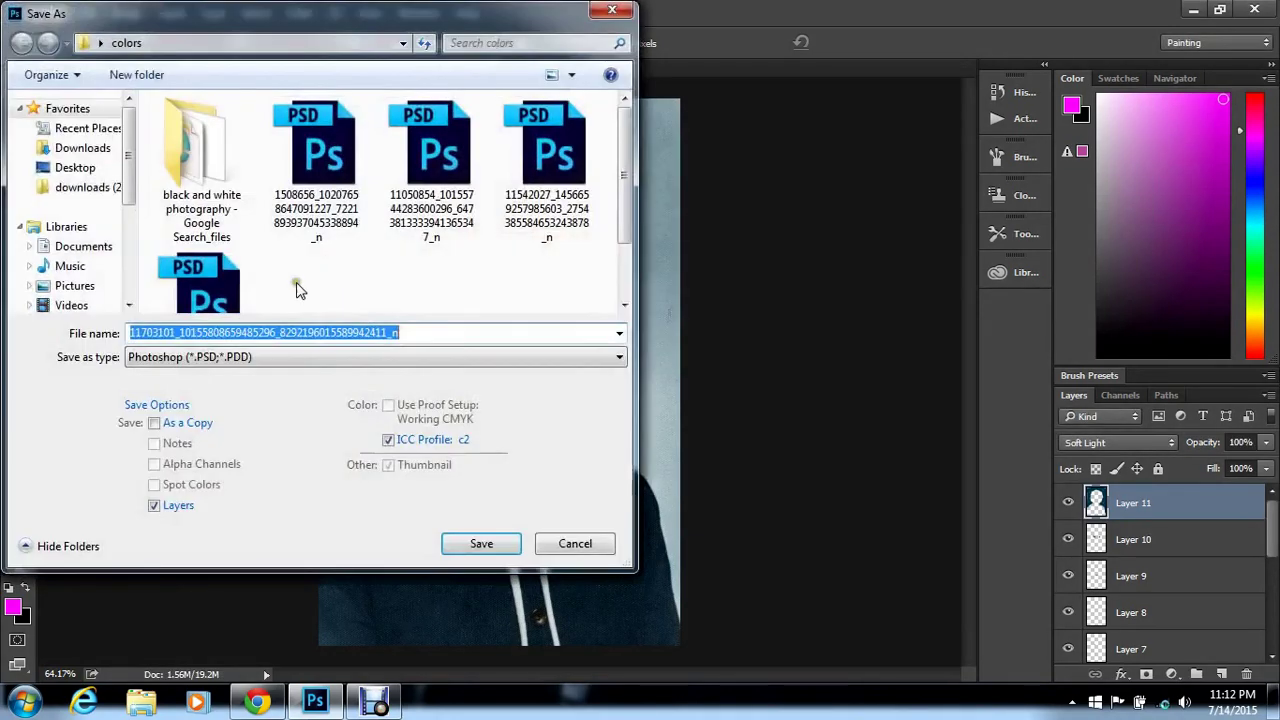
click(336, 358)
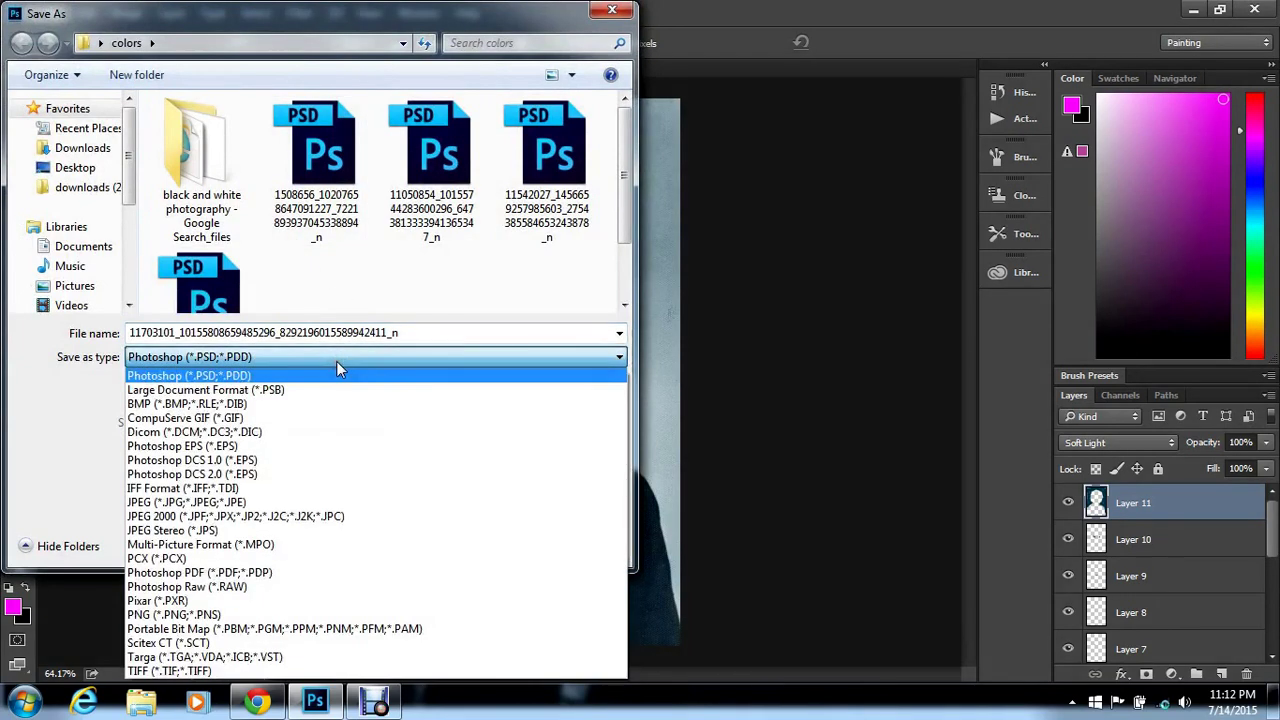
click(320, 502)
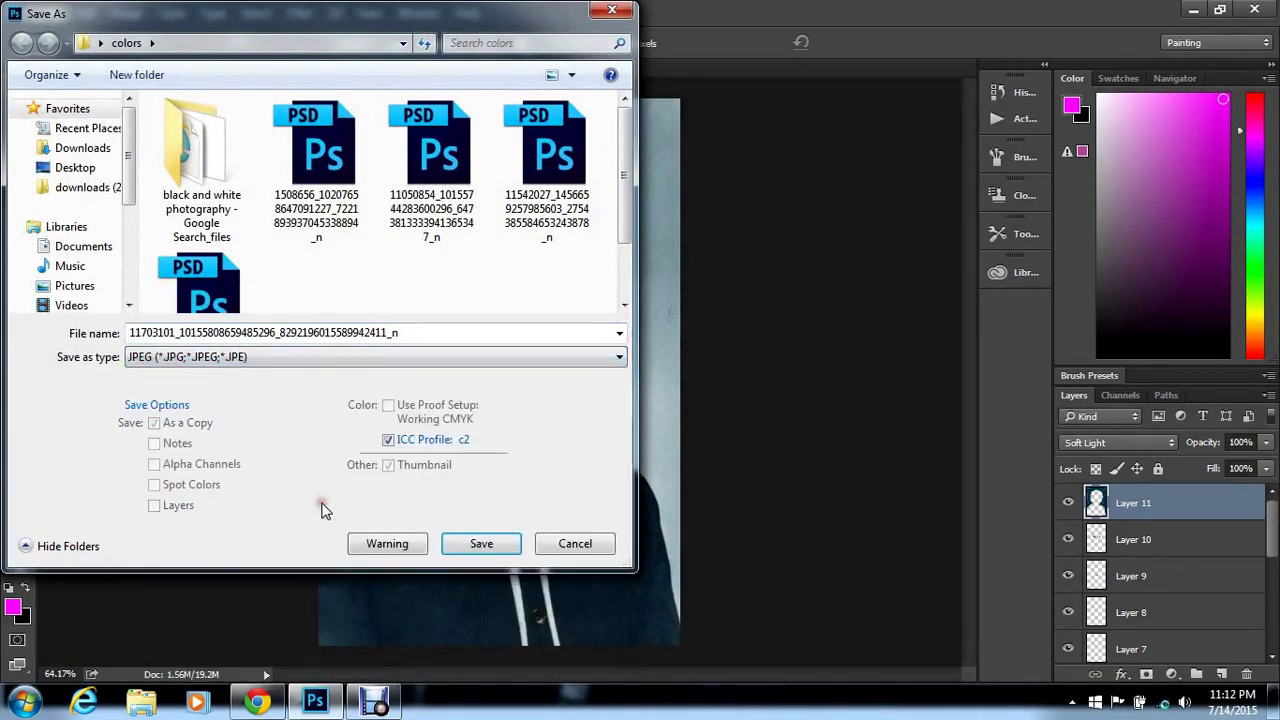
click(482, 544)
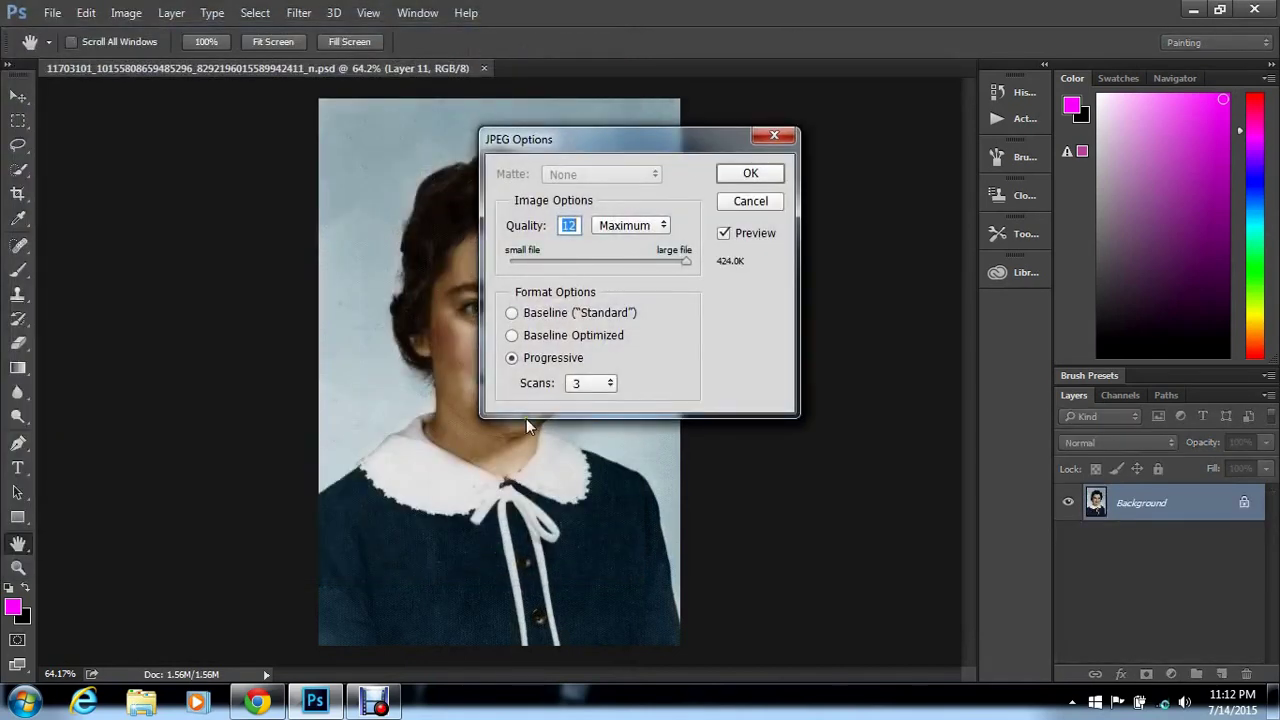
click(750, 176)
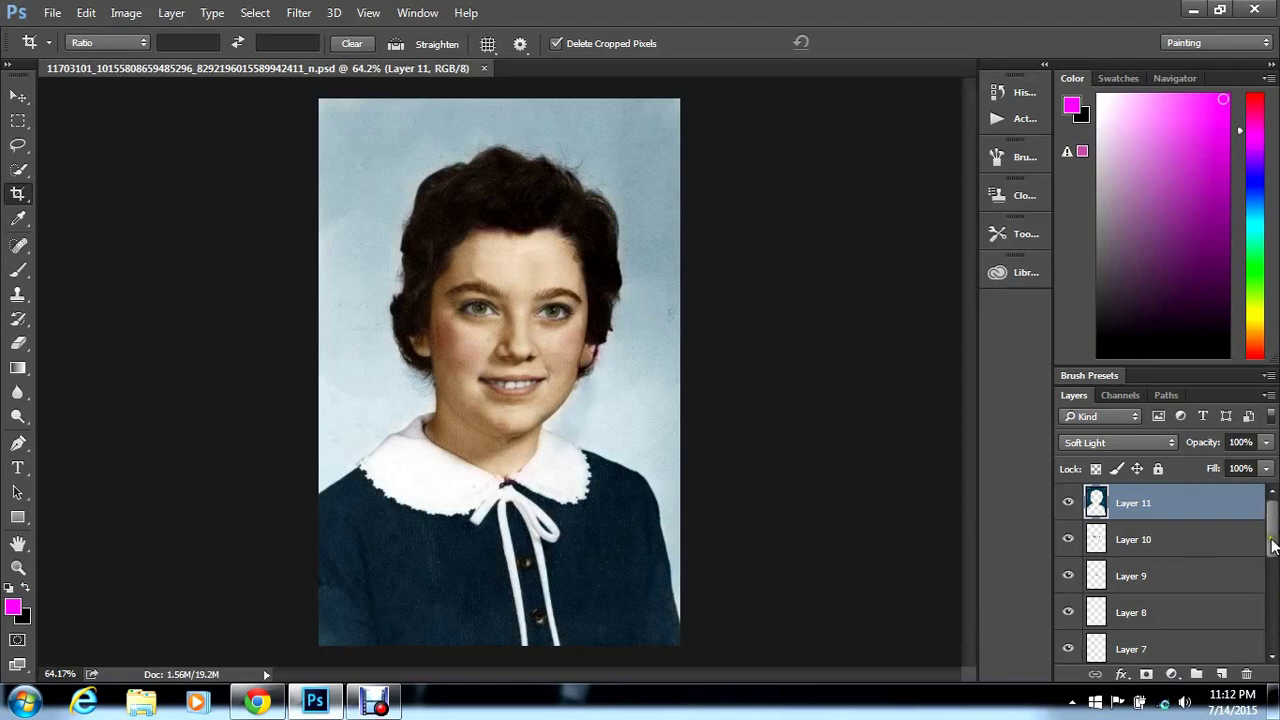
Try different opacity levels on Layer 1, the clothing color, and return it to 100%
drag(1272, 545, 1274, 648)
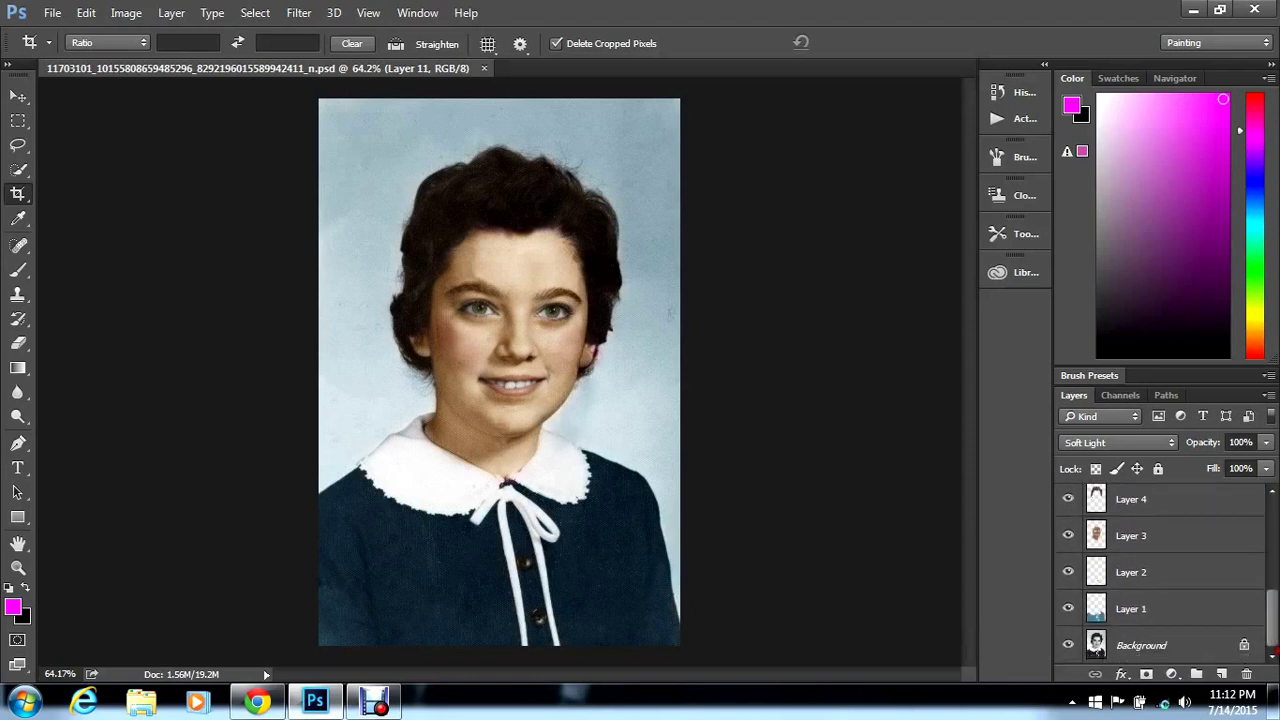
click(1222, 612)
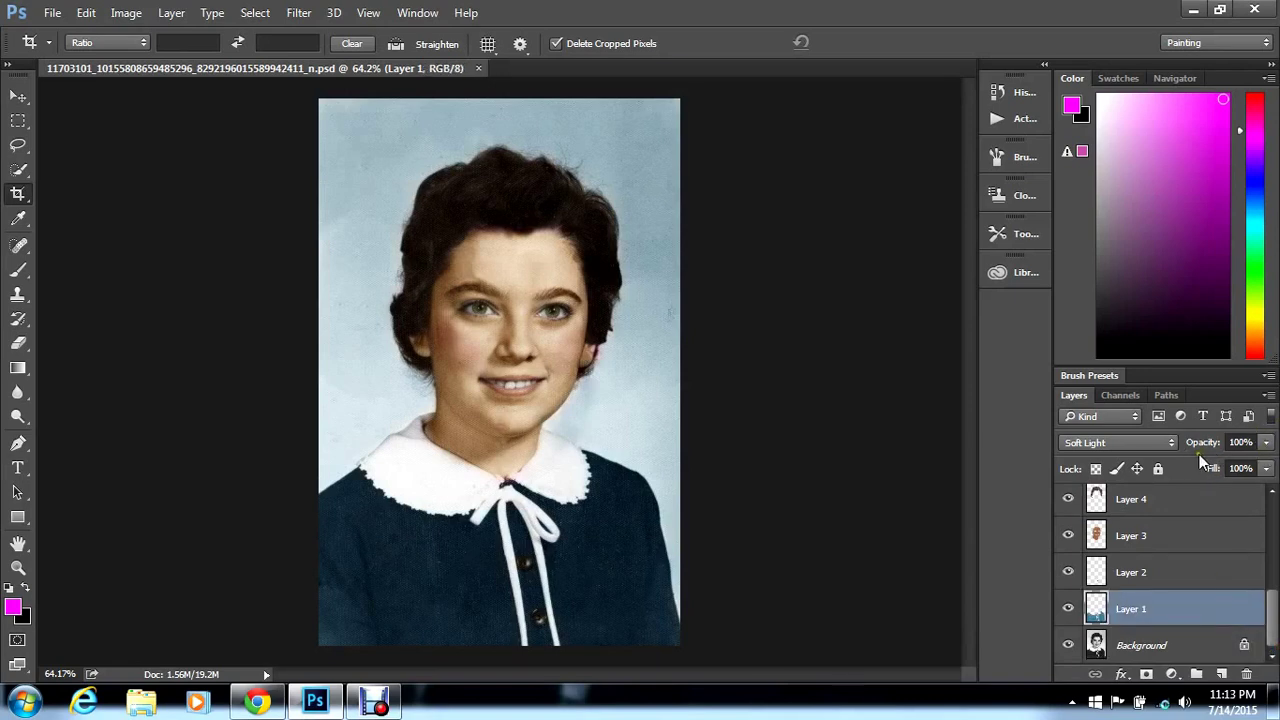
click(1265, 443)
drag(1222, 465, 1271, 480)
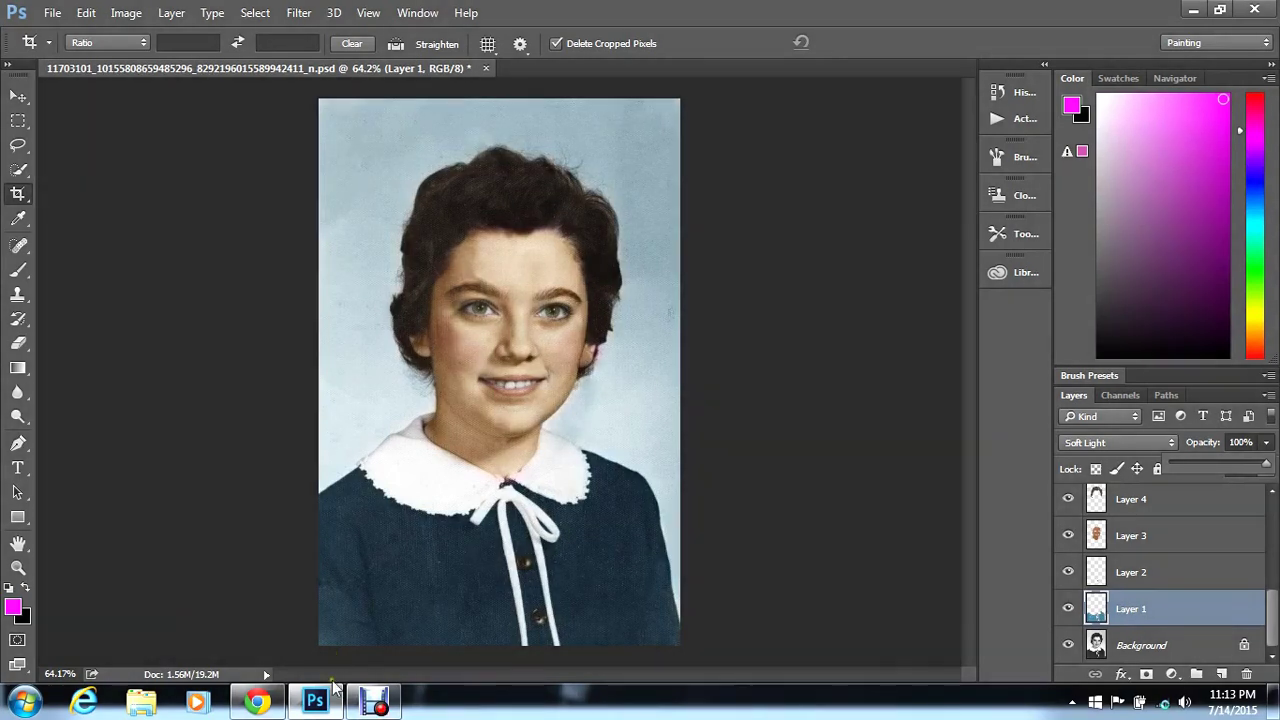
mouse_move(378, 708)
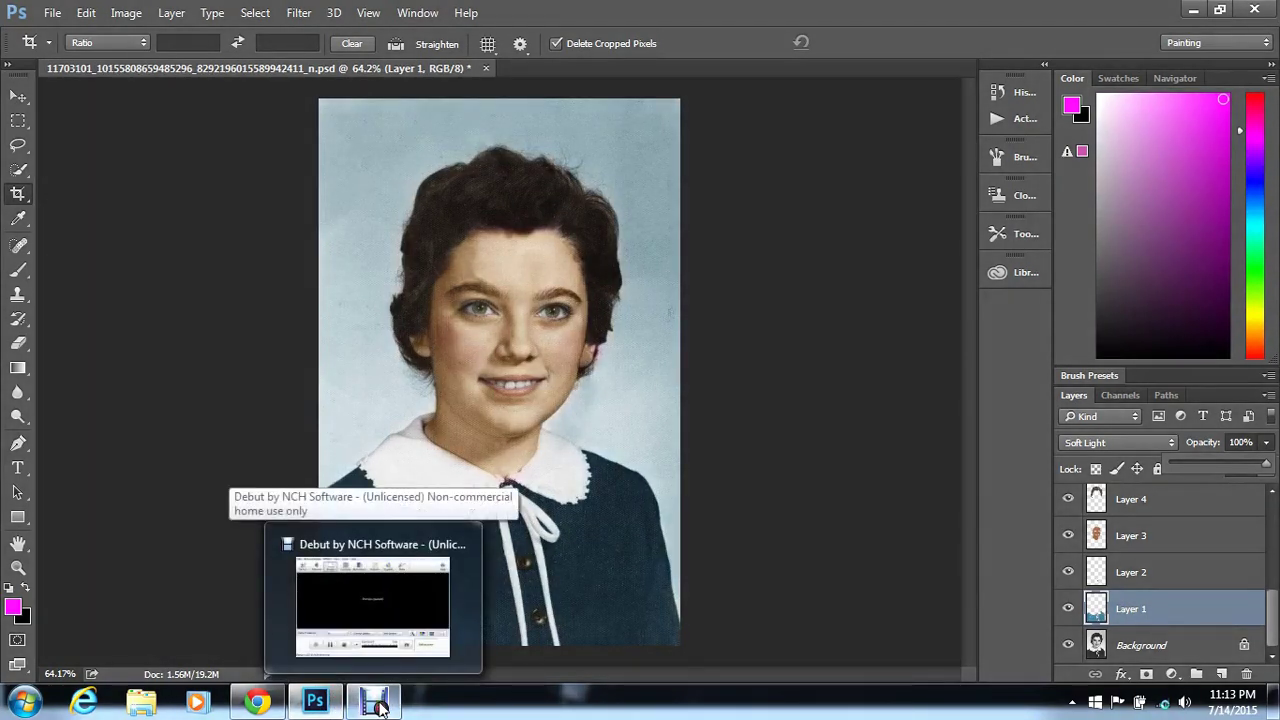
click(378, 708)
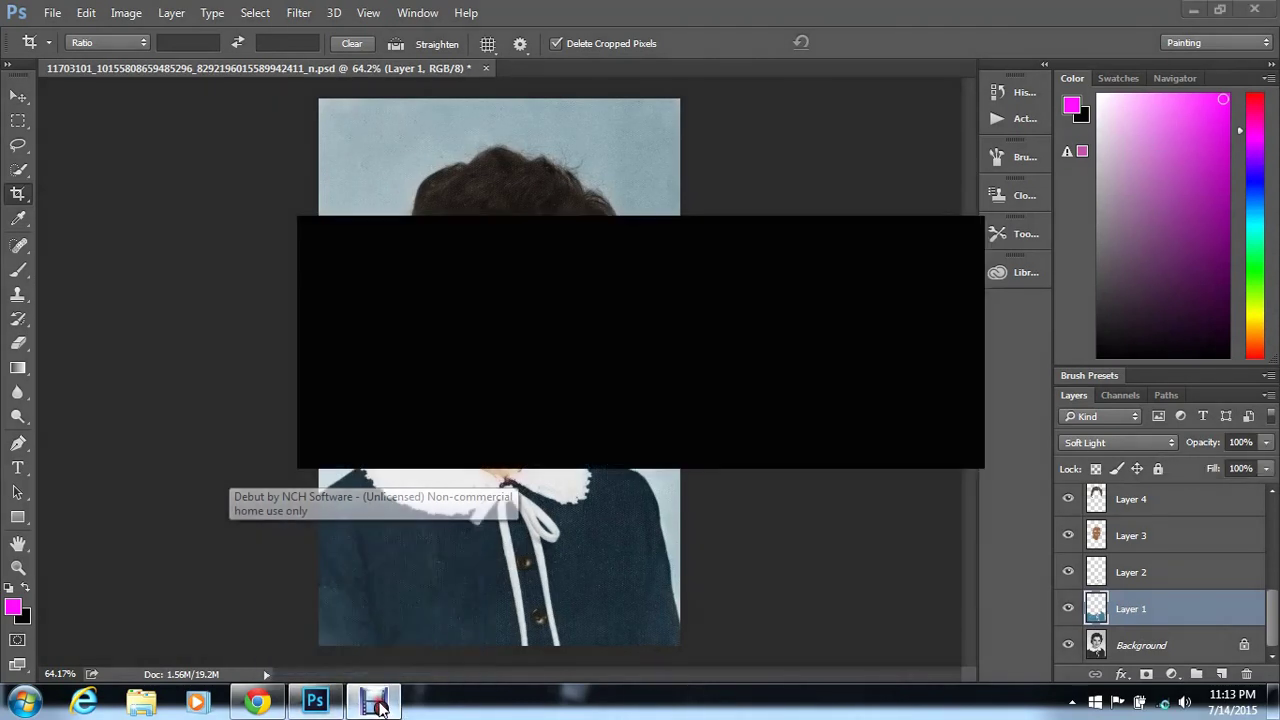